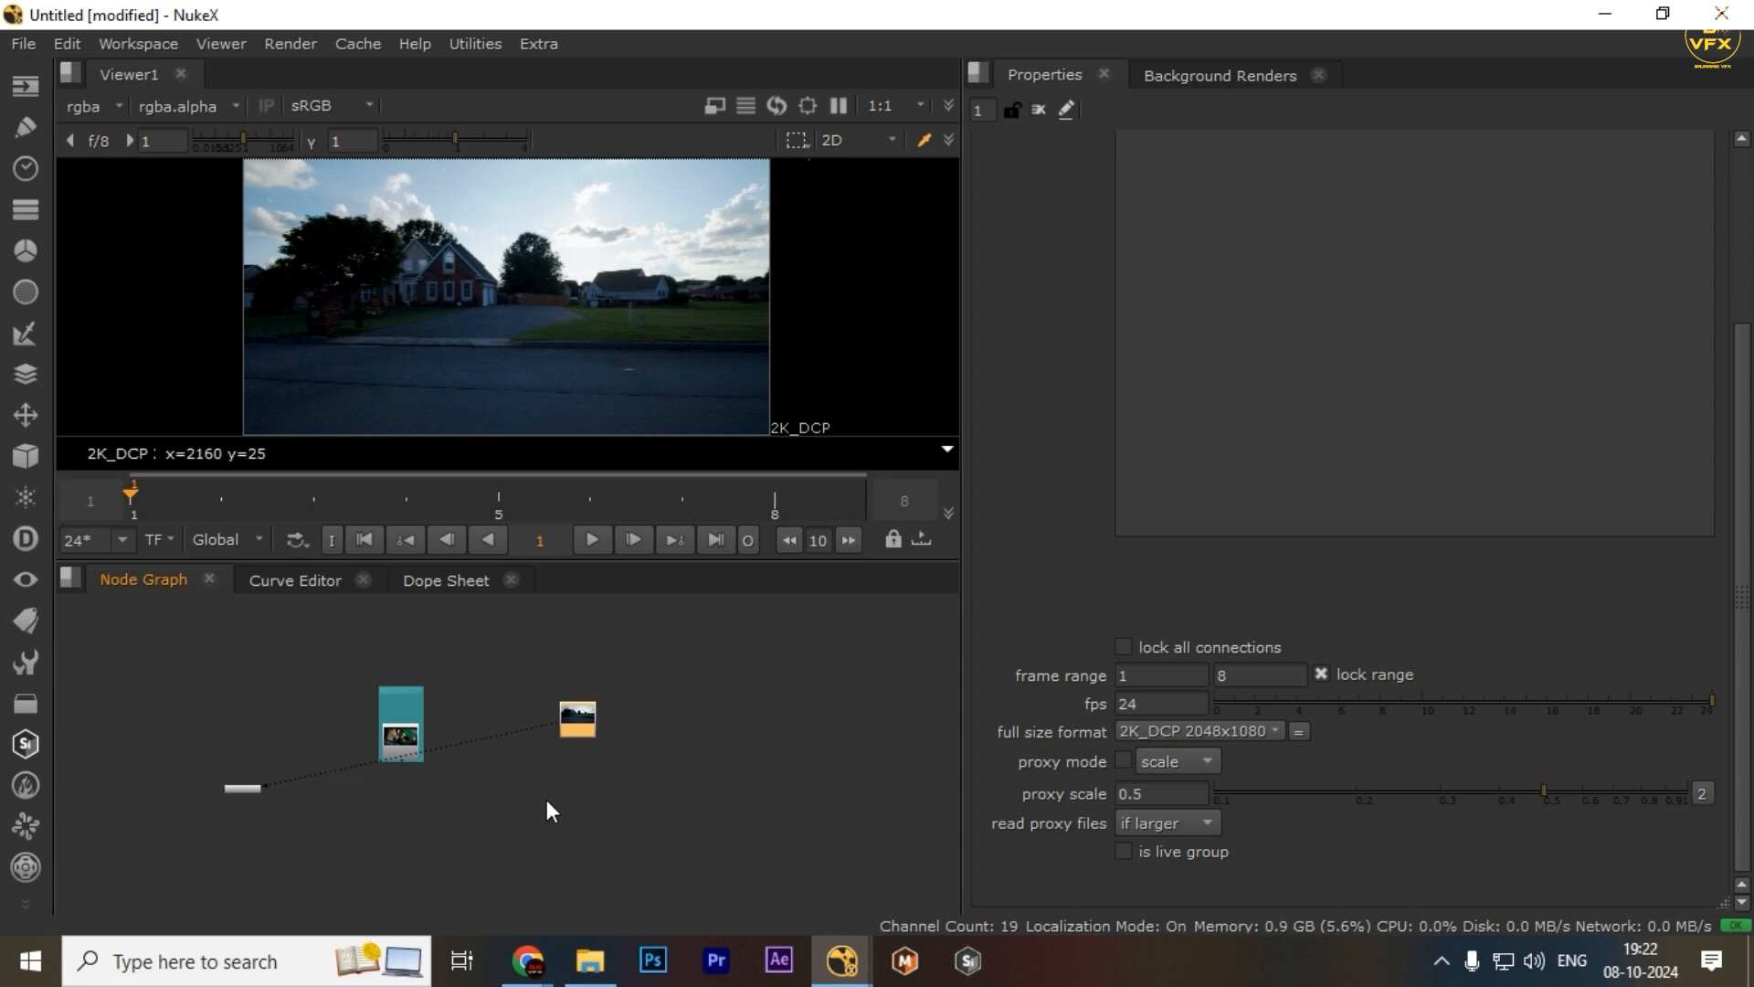
Open the Pixel Analyzer window in the properties pane
click(979, 73)
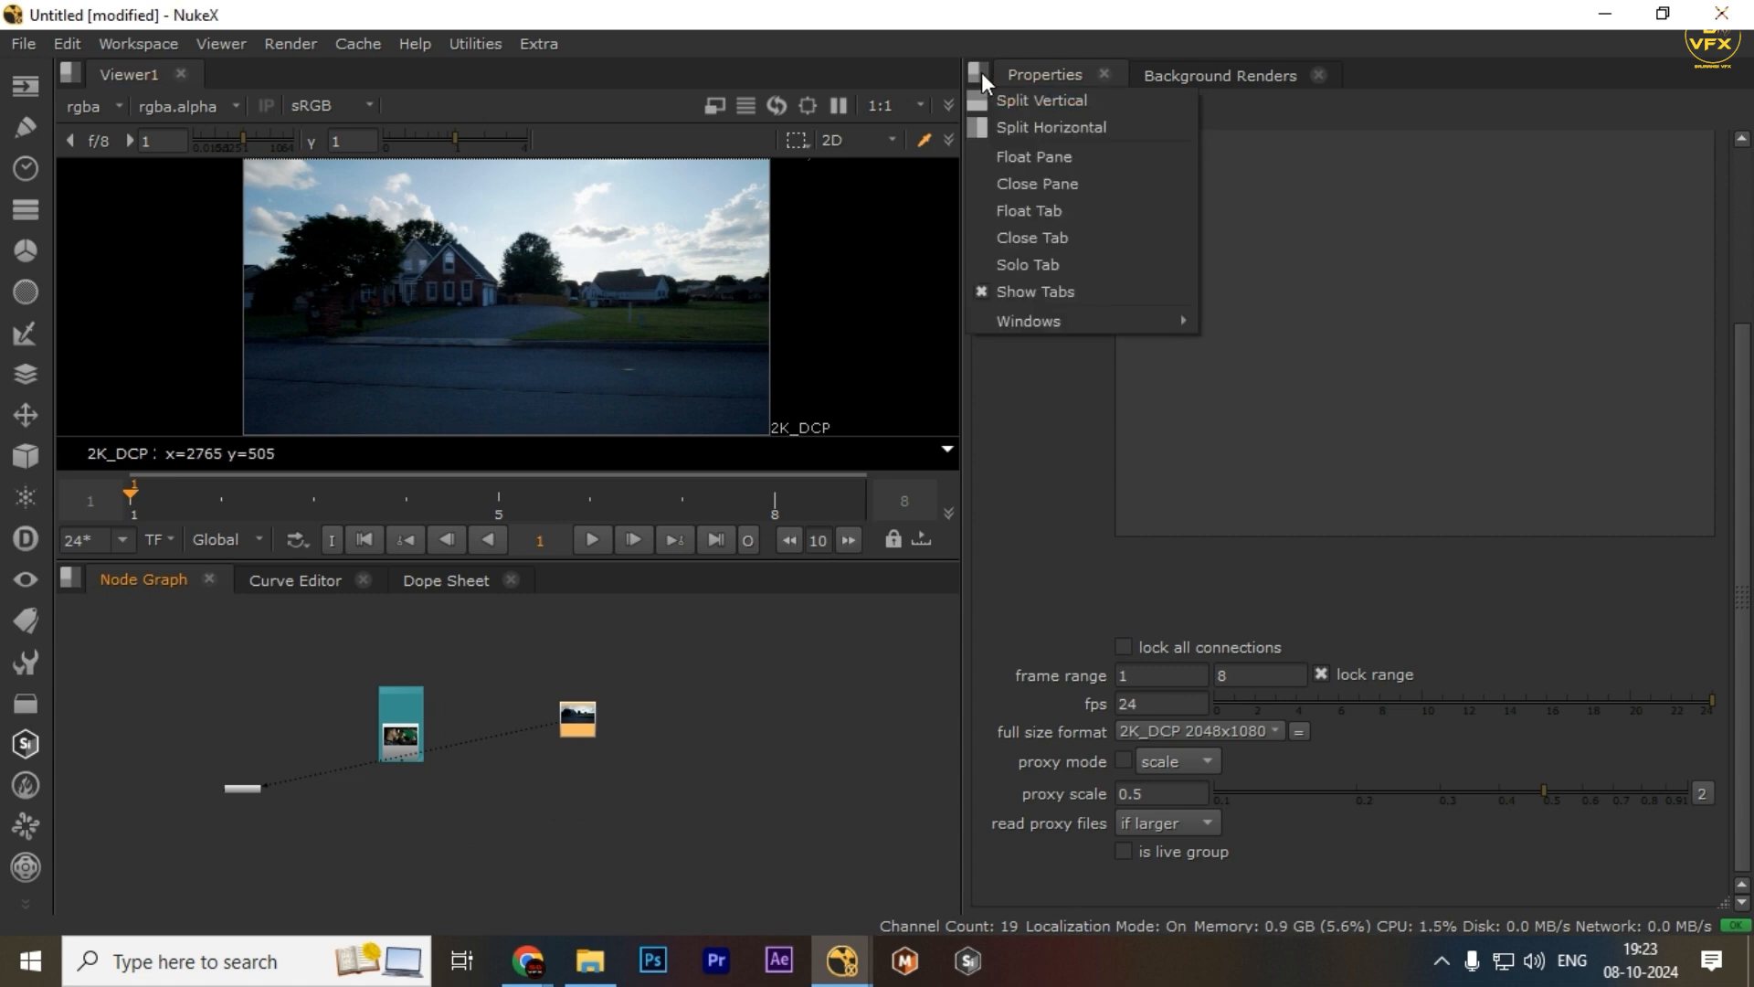
mouse_move(1124, 321)
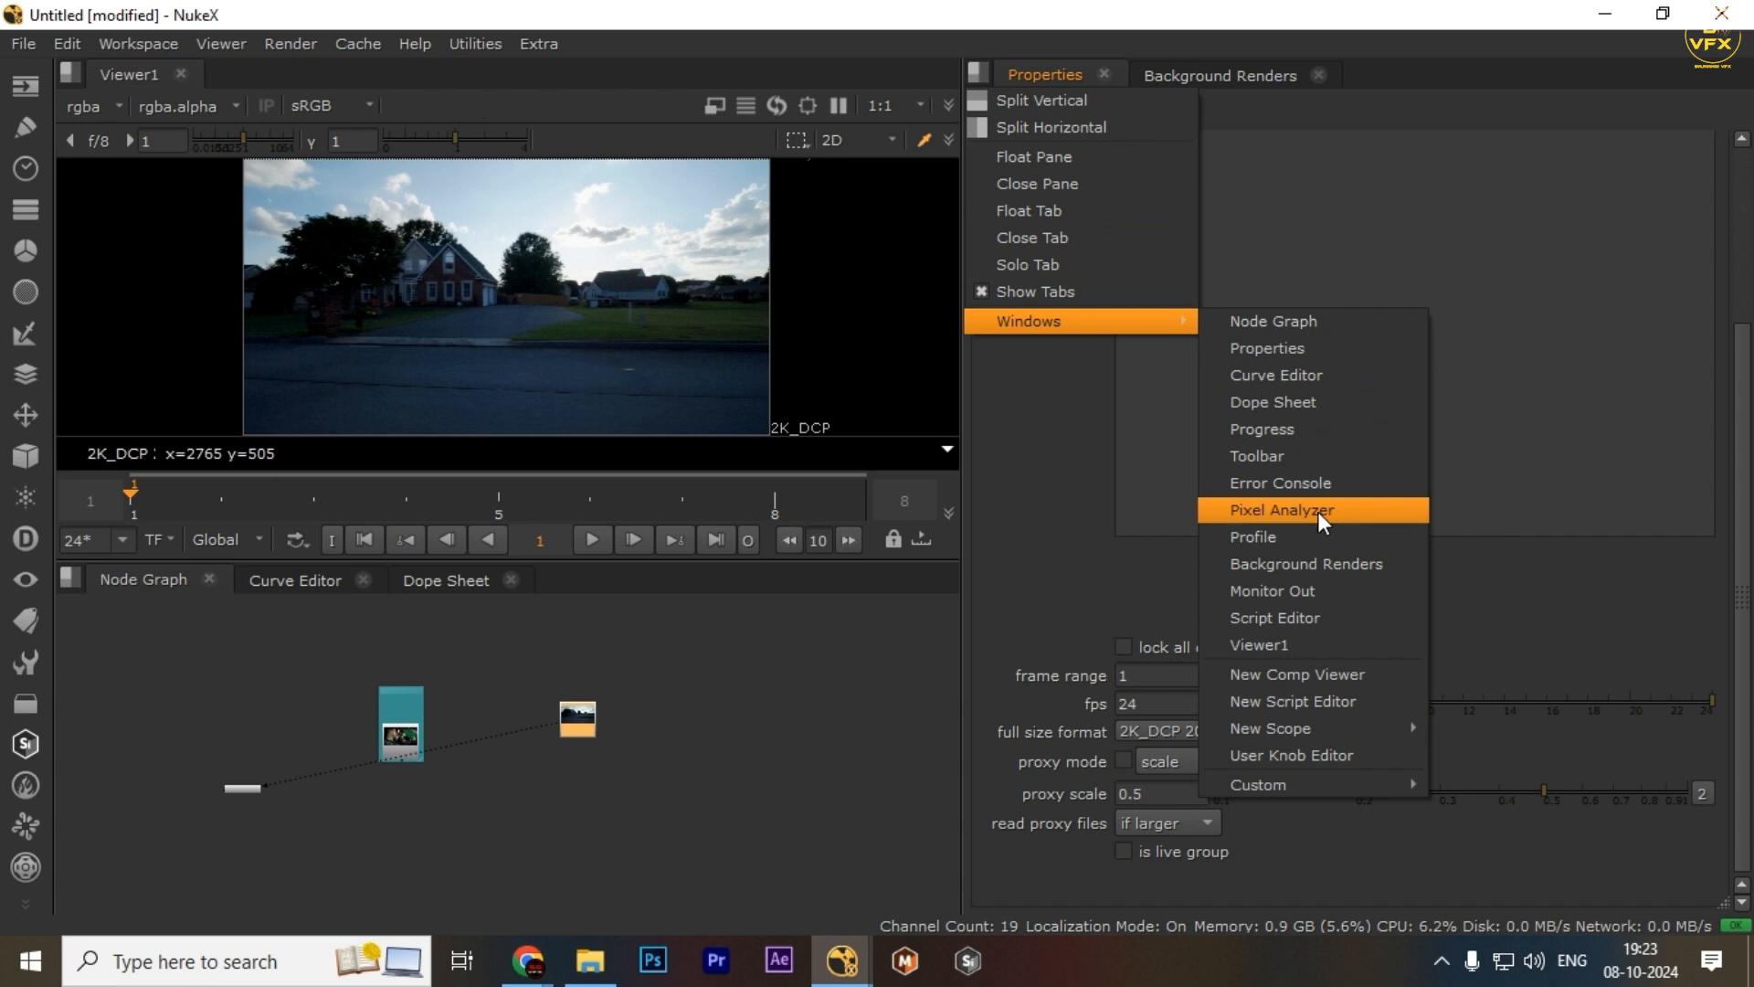
click(1281, 508)
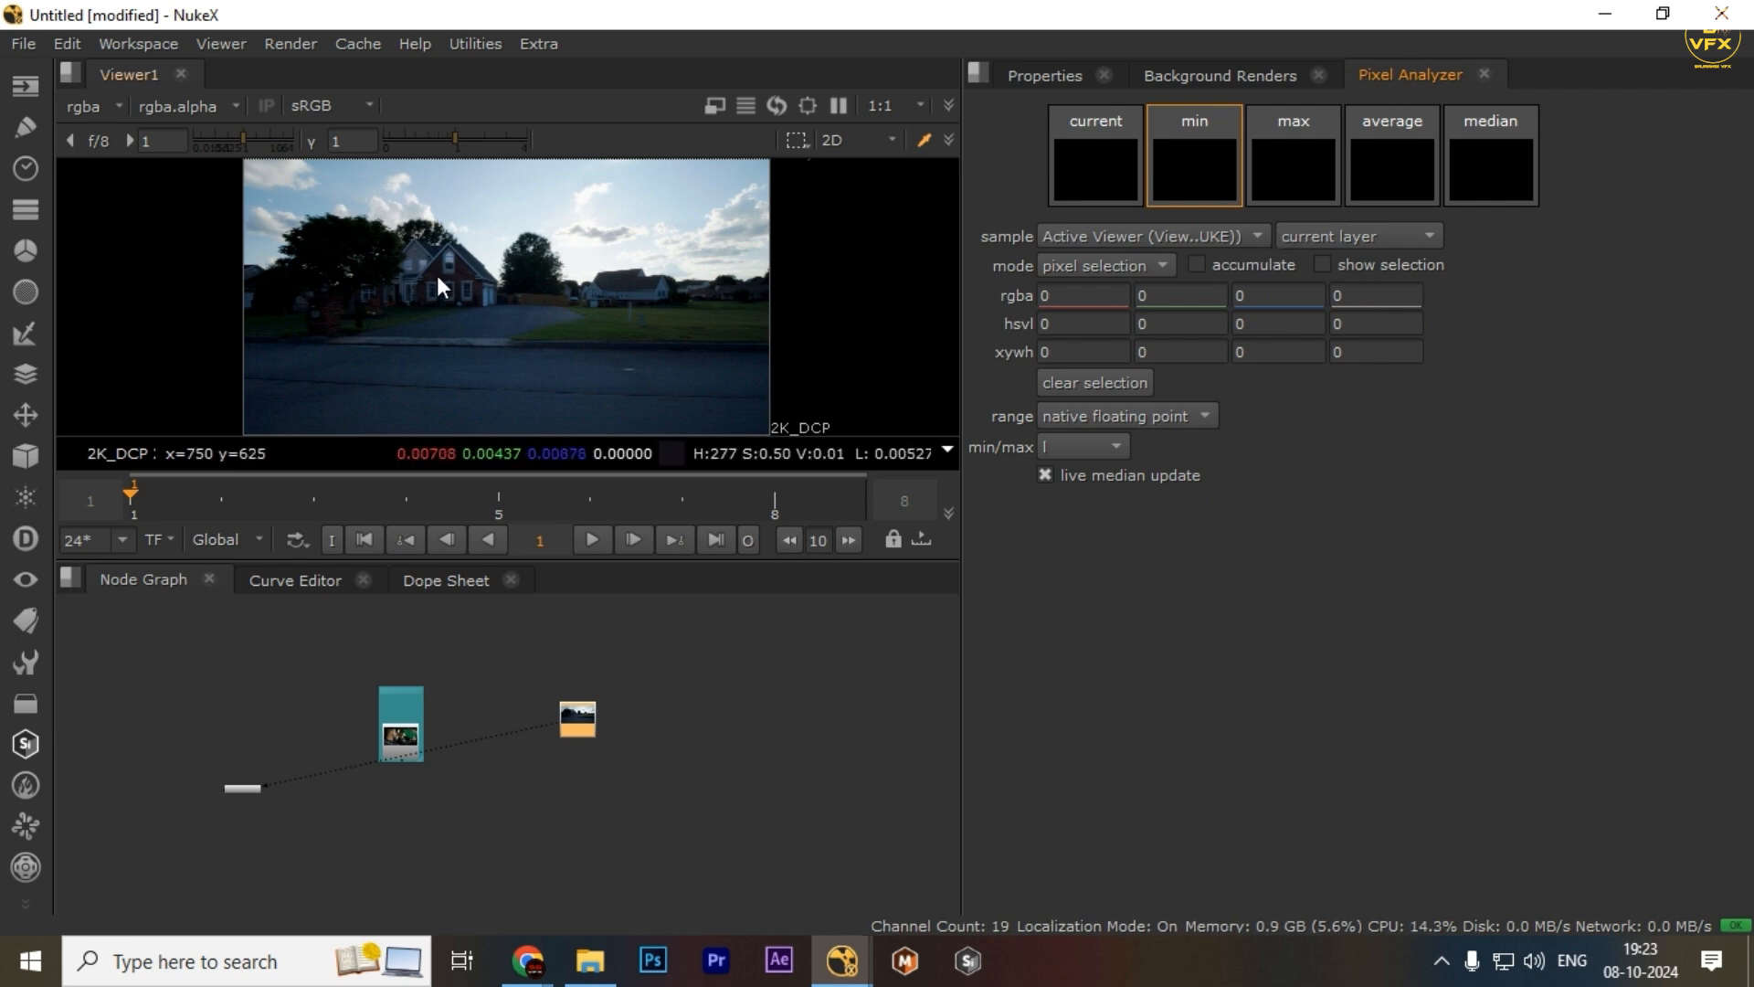
Select a rectangular sample region of about 535x80 pixels in the sky of the viewer image
drag(358, 256, 648, 422)
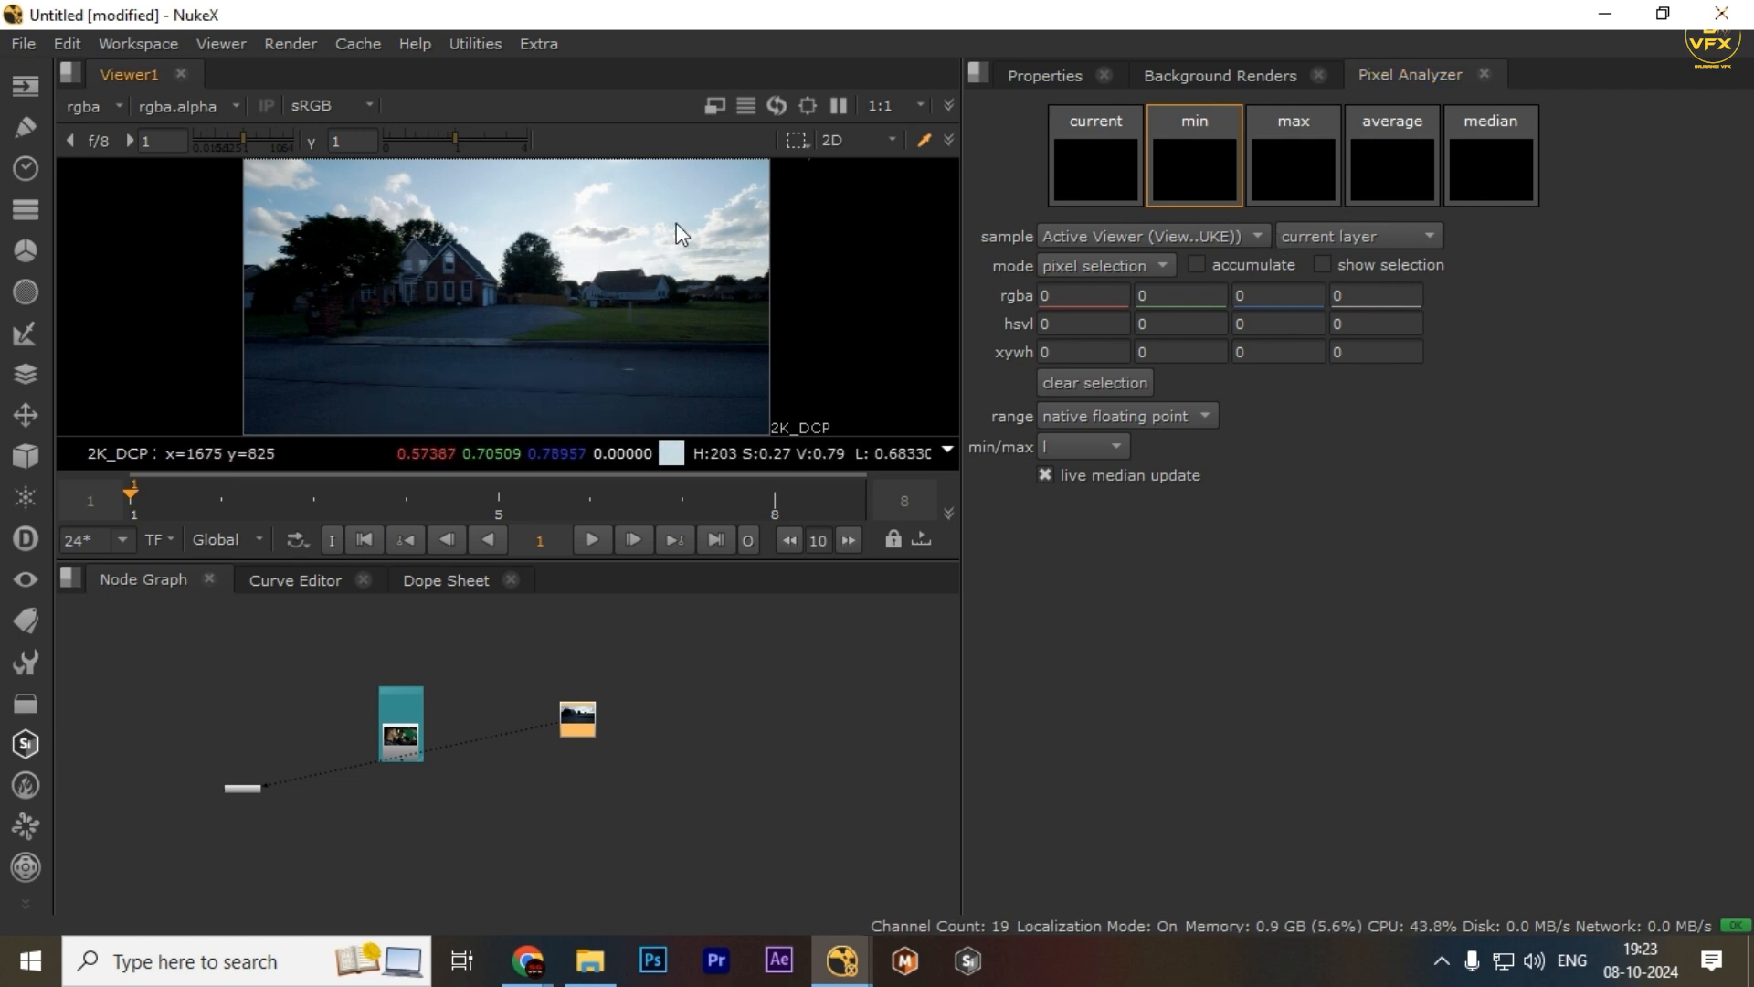
drag(678, 218, 343, 382)
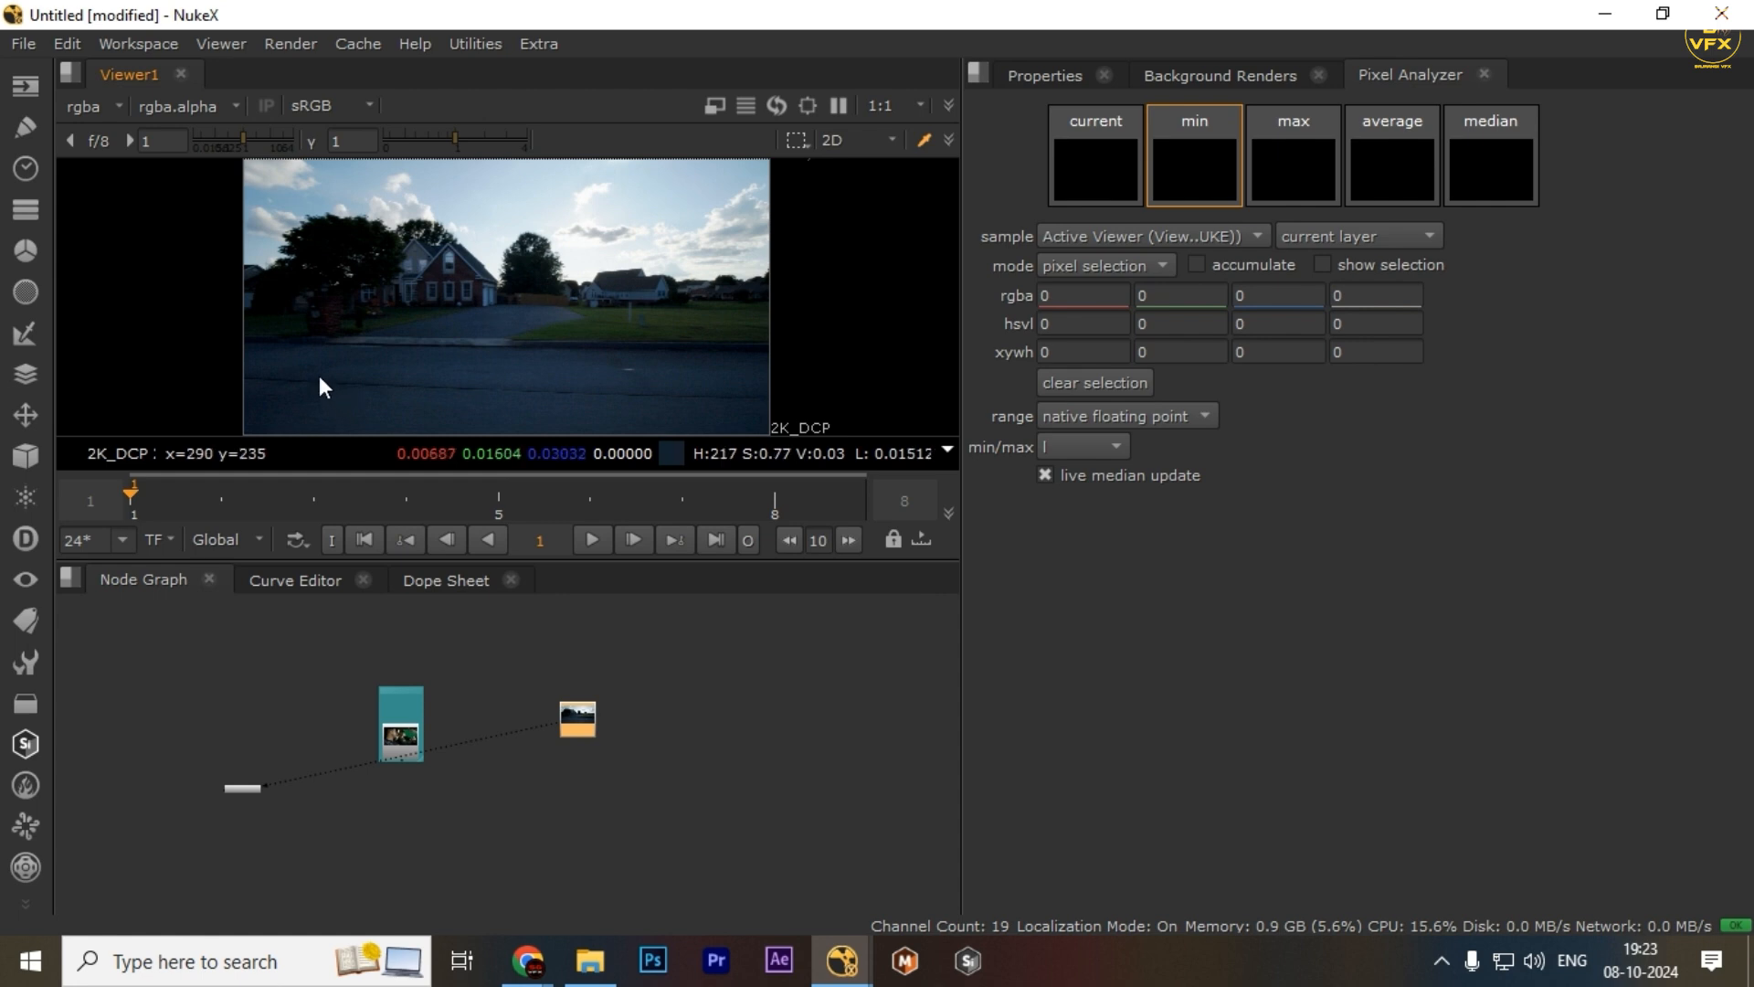
drag(301, 229, 689, 419)
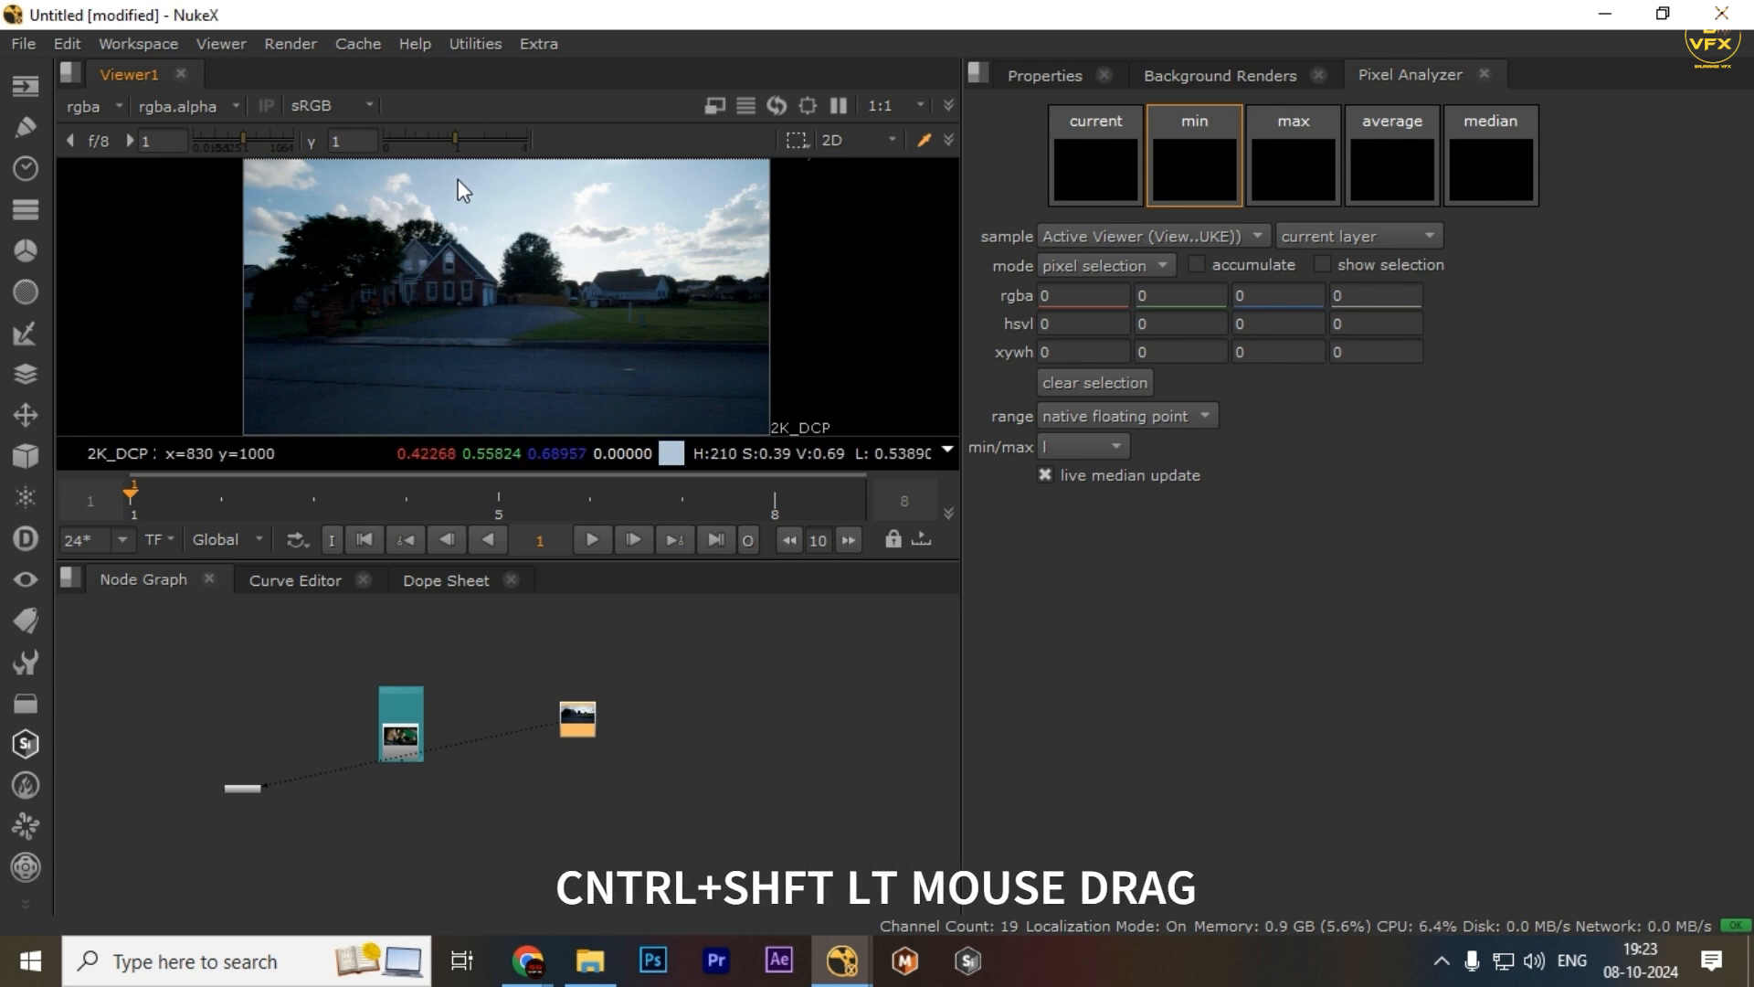
drag(456, 177, 595, 199)
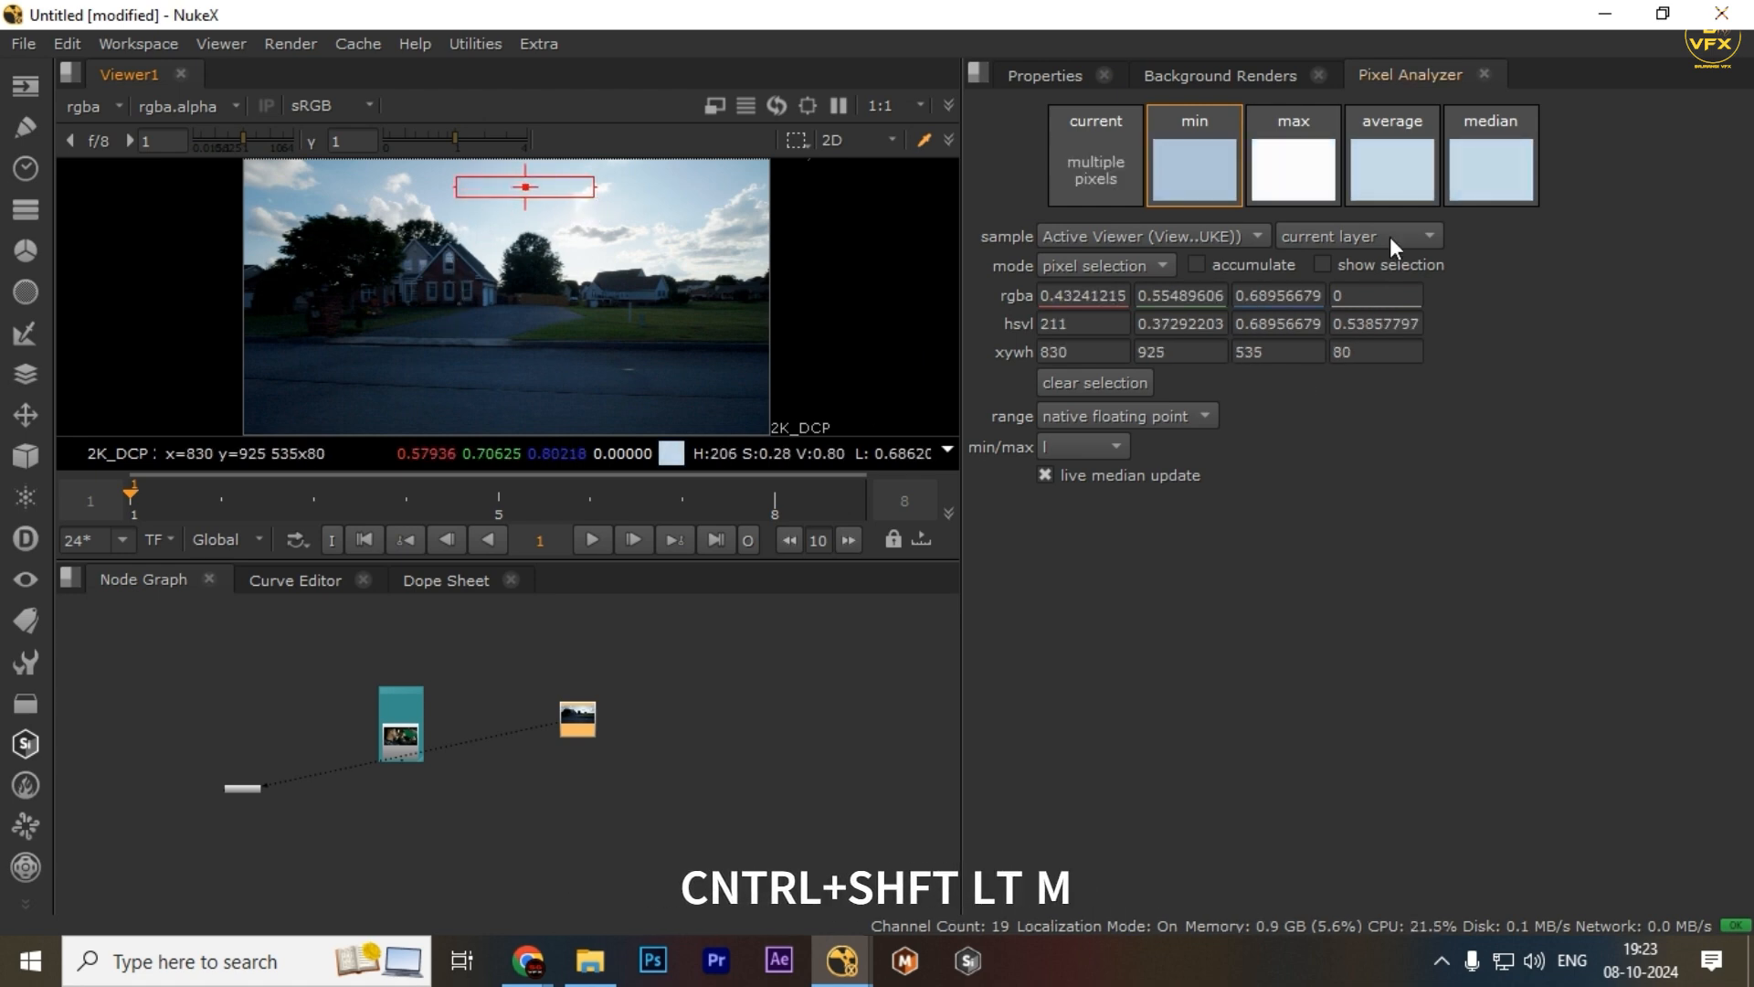
Compare the current, min, max and average colour swatches of the sampled region
click(1074, 165)
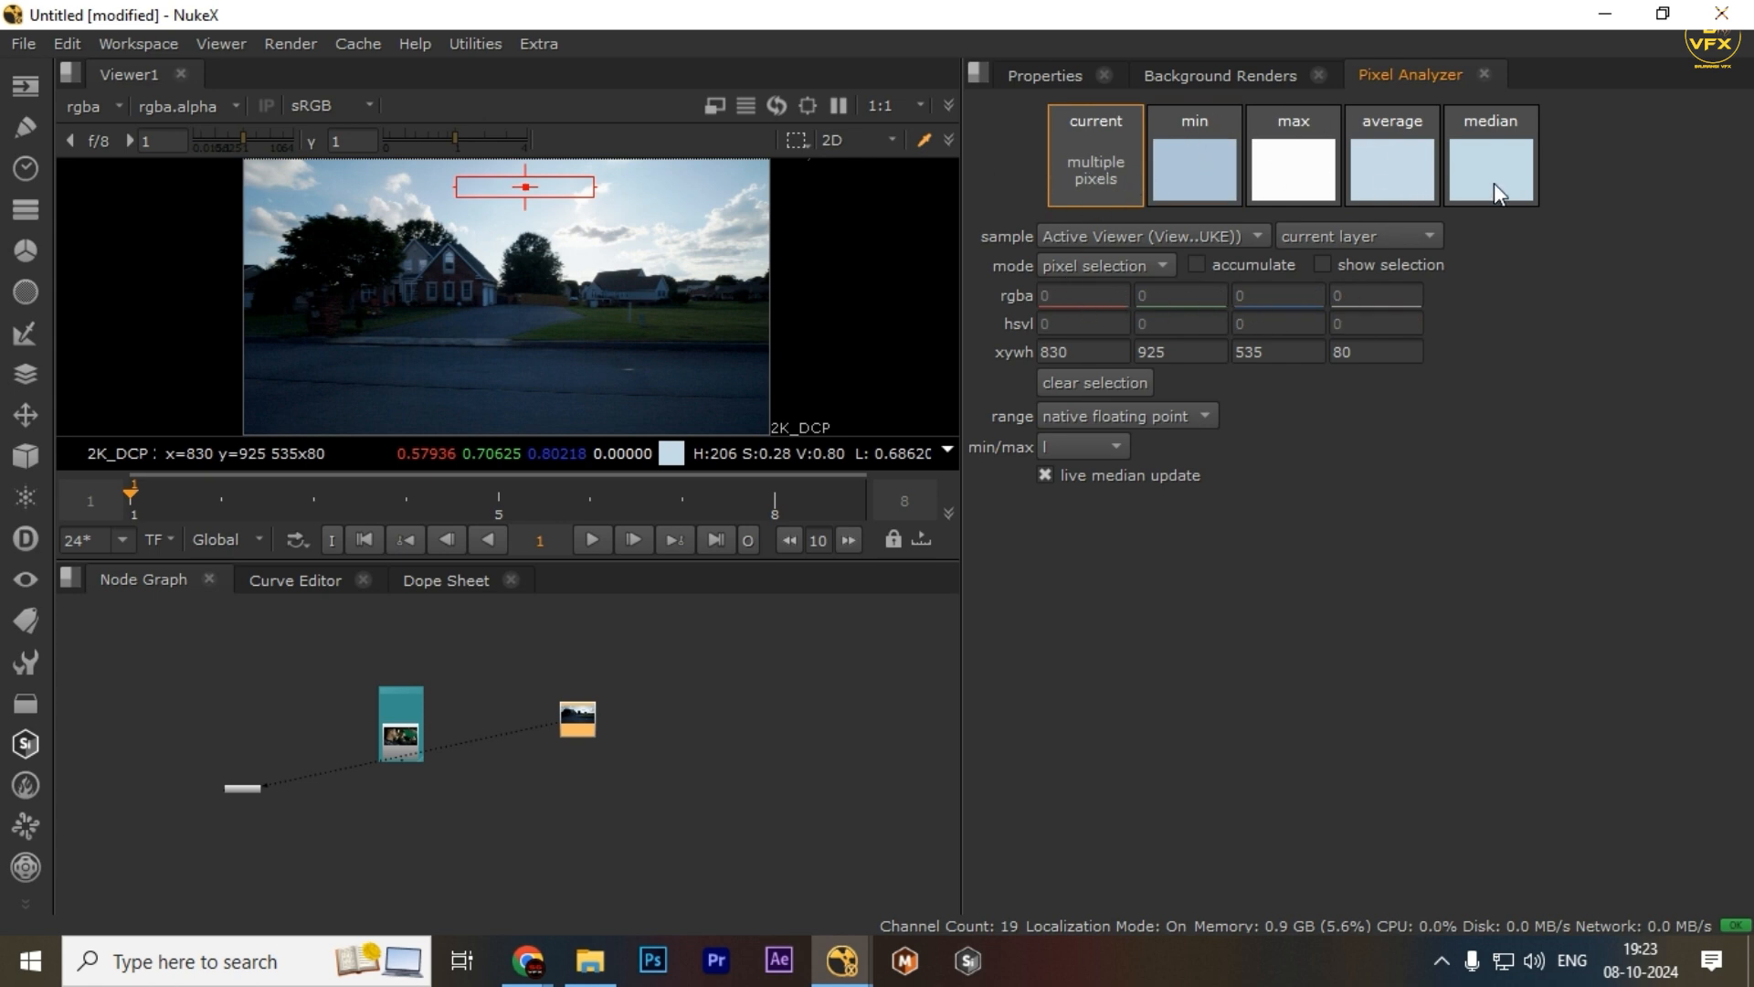
click(1211, 173)
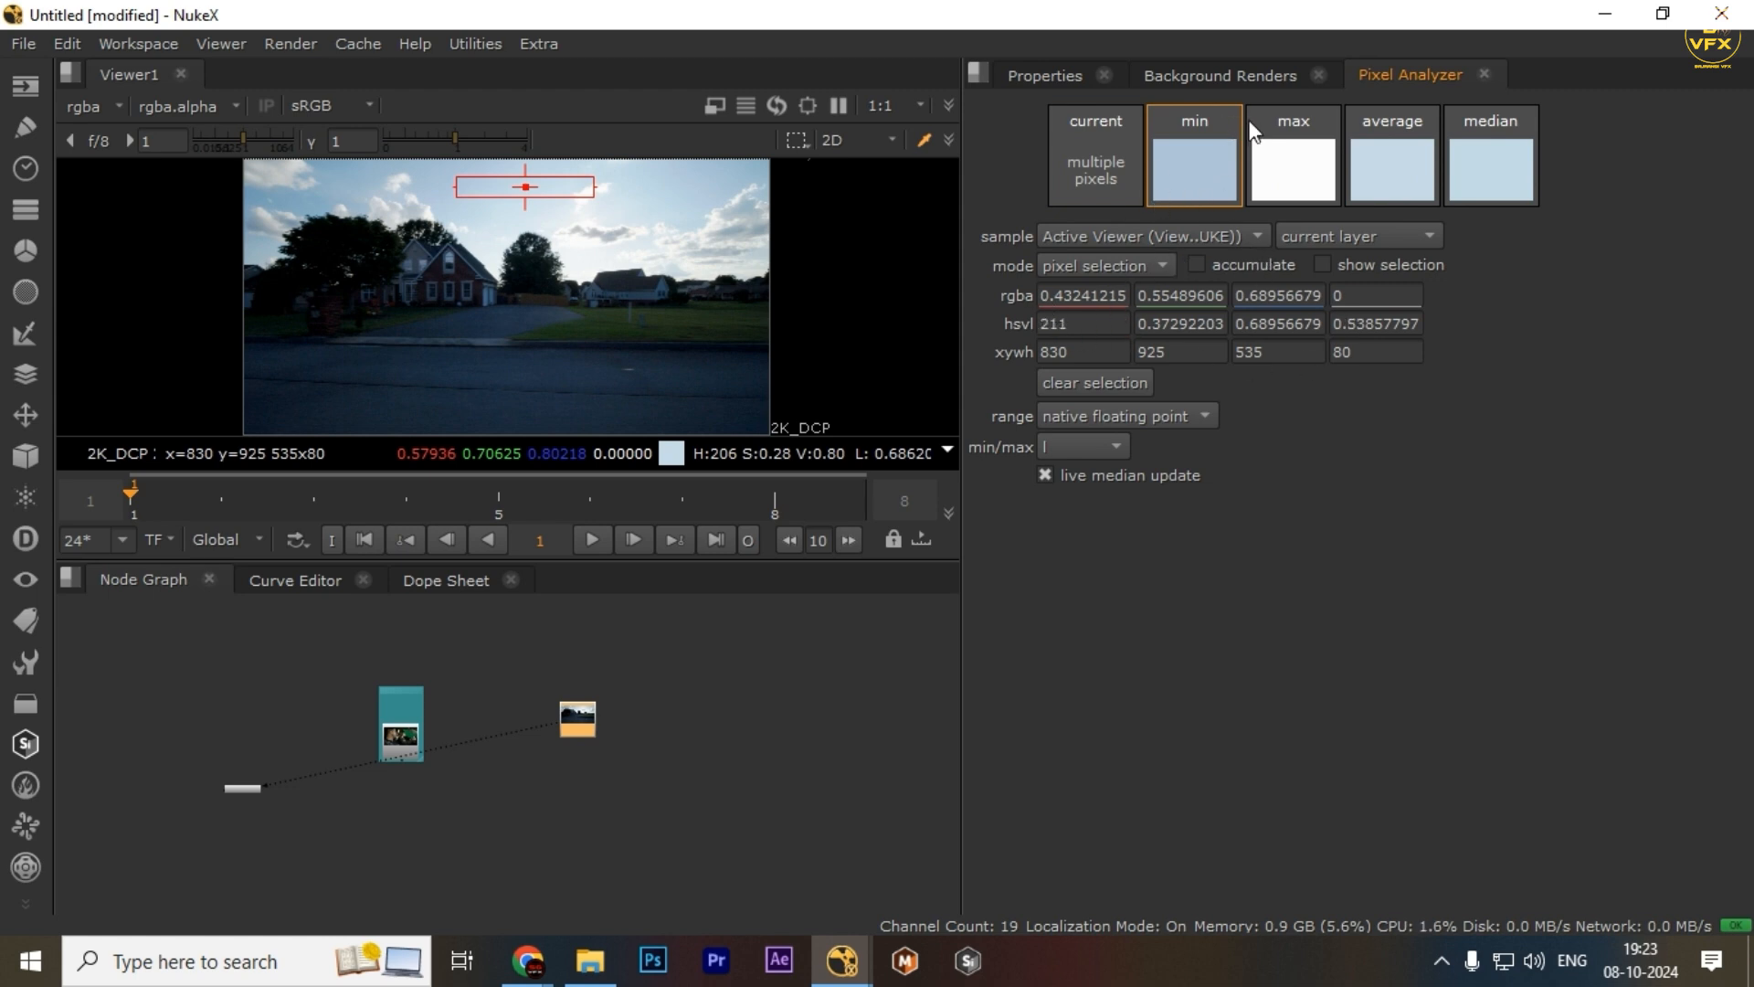
click(1284, 146)
click(1222, 165)
Review the sample source, layer and mode options, keeping Active Viewer, current layer and pixel selection
click(1145, 236)
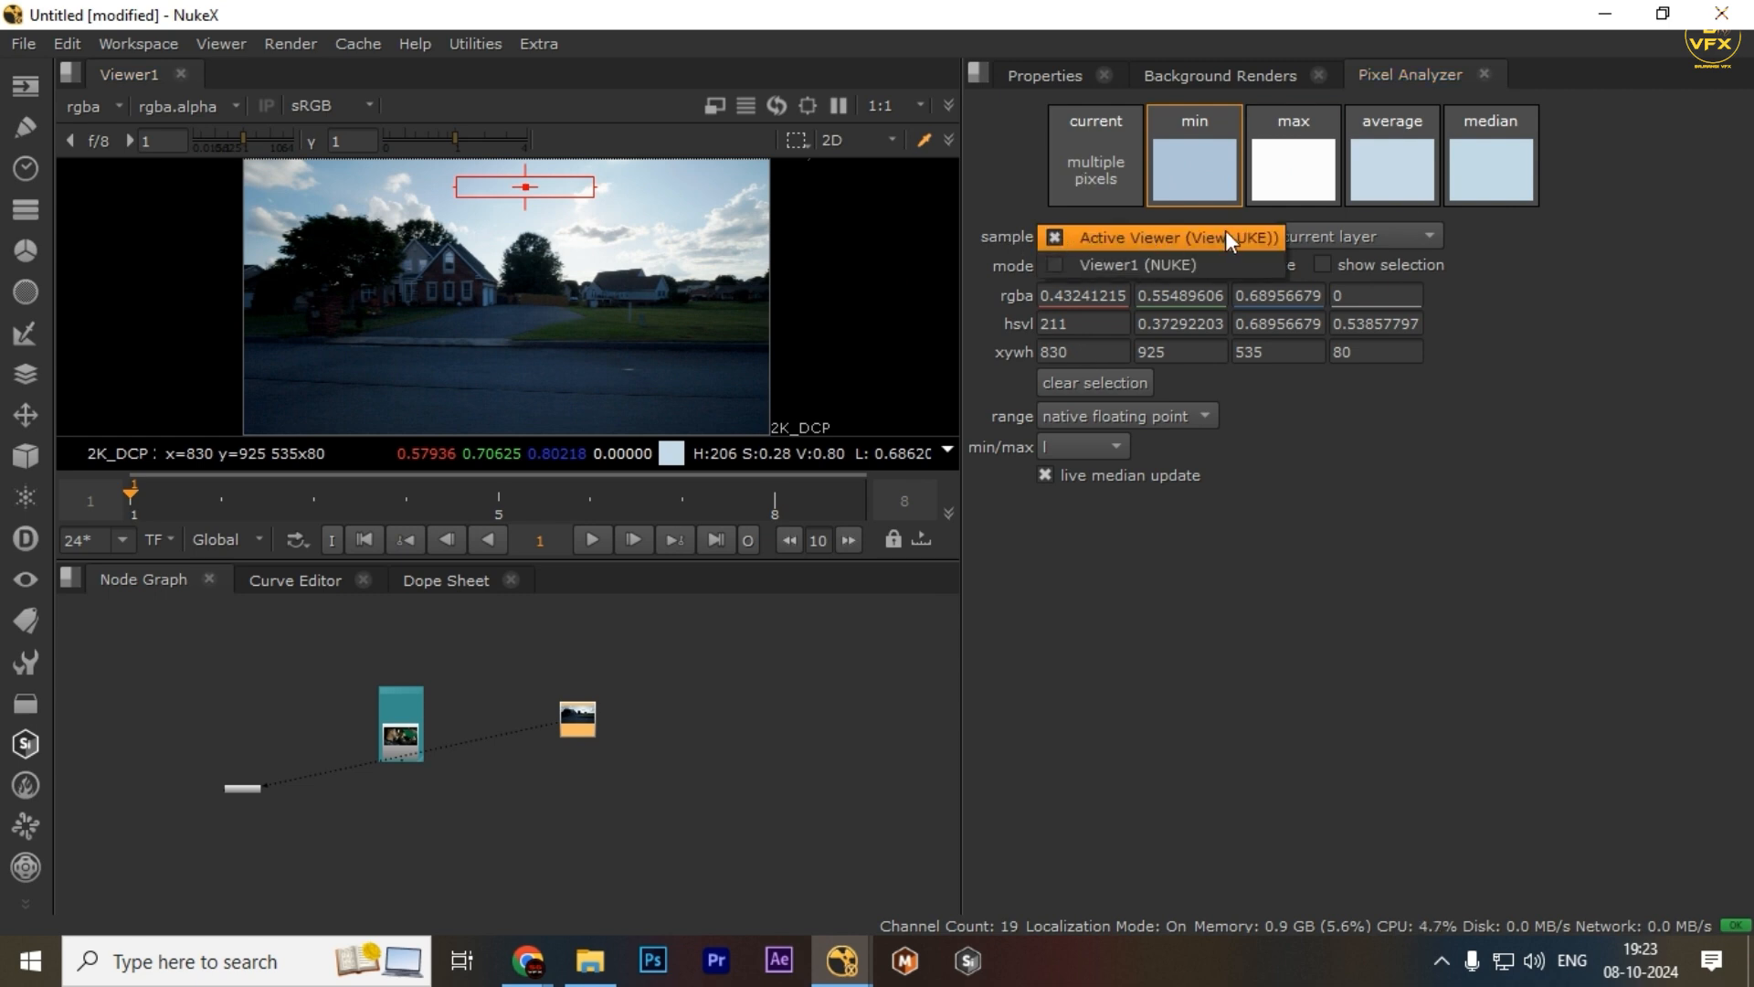
click(1143, 243)
click(1121, 238)
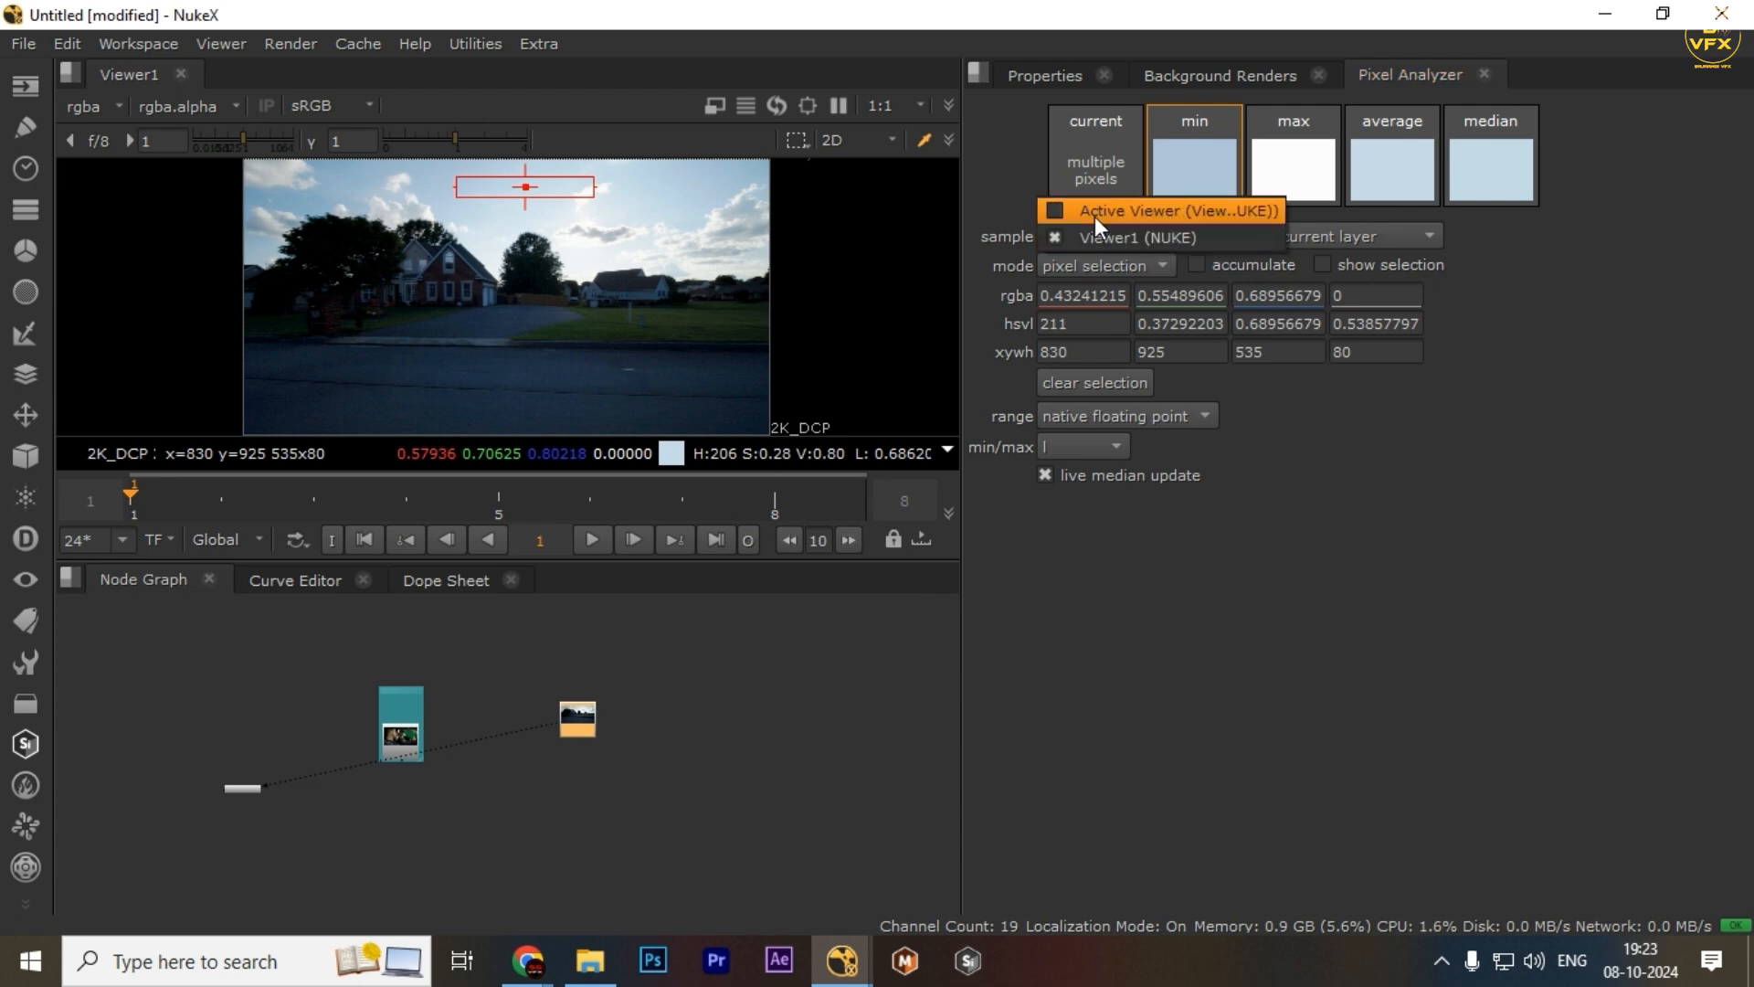
click(1095, 217)
click(1379, 235)
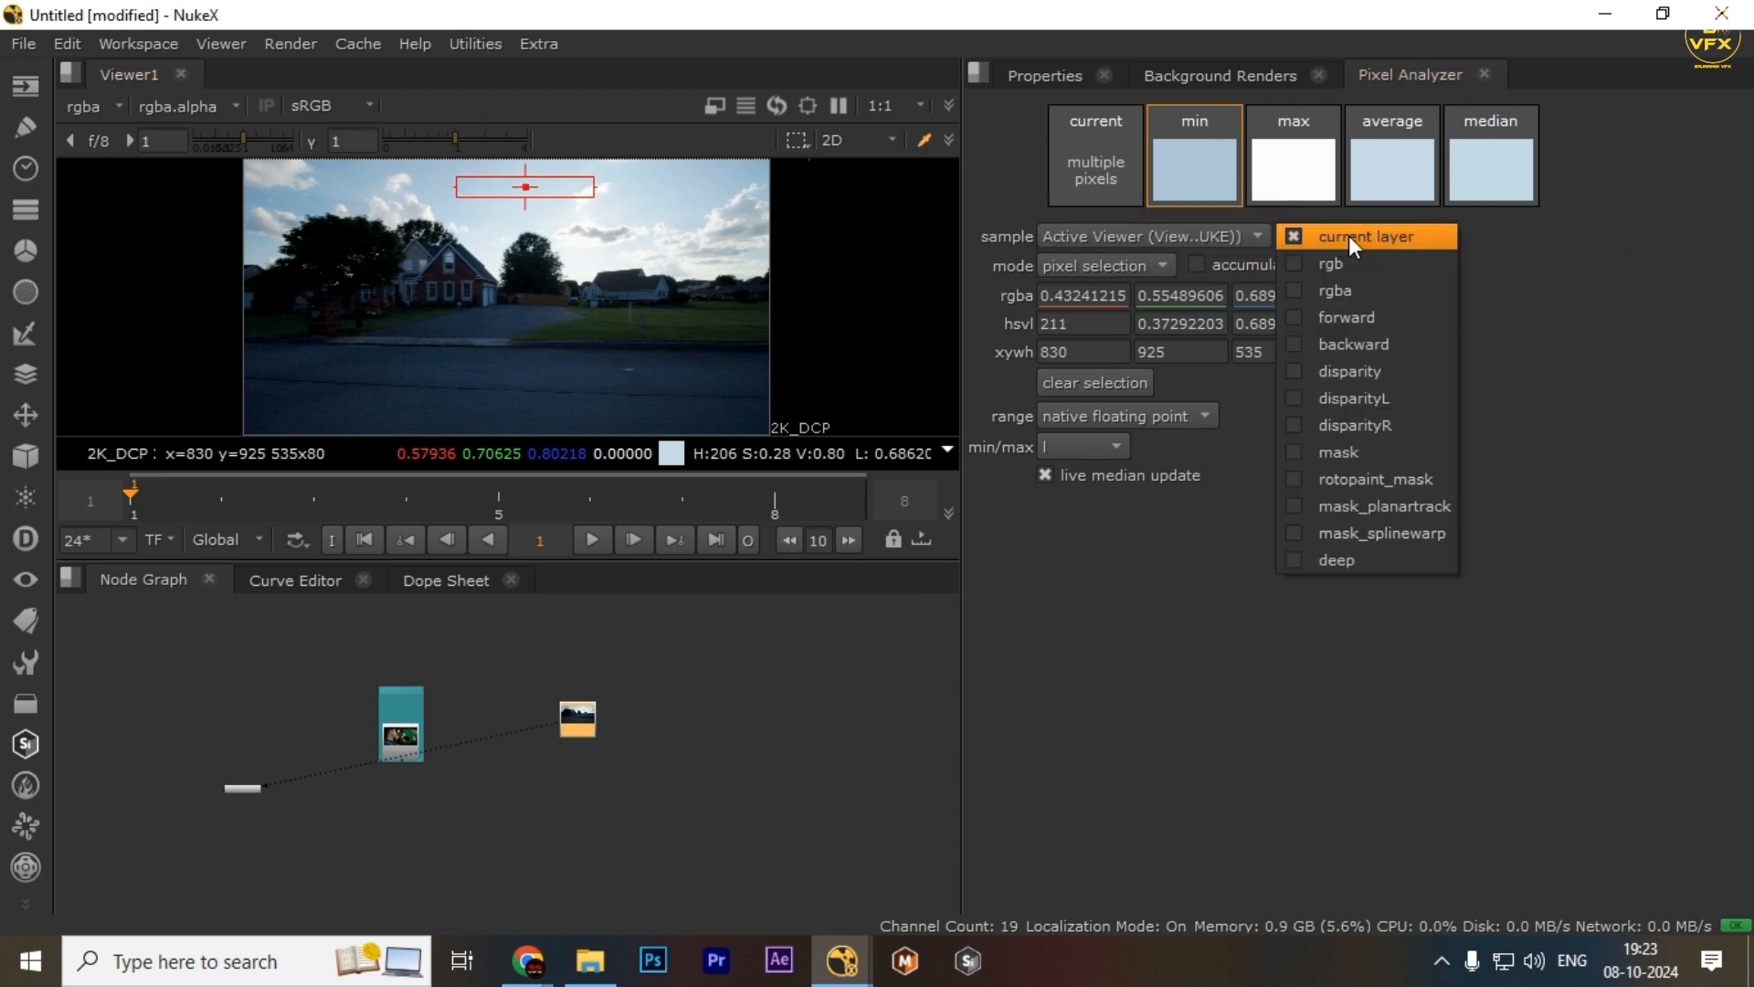
click(1478, 328)
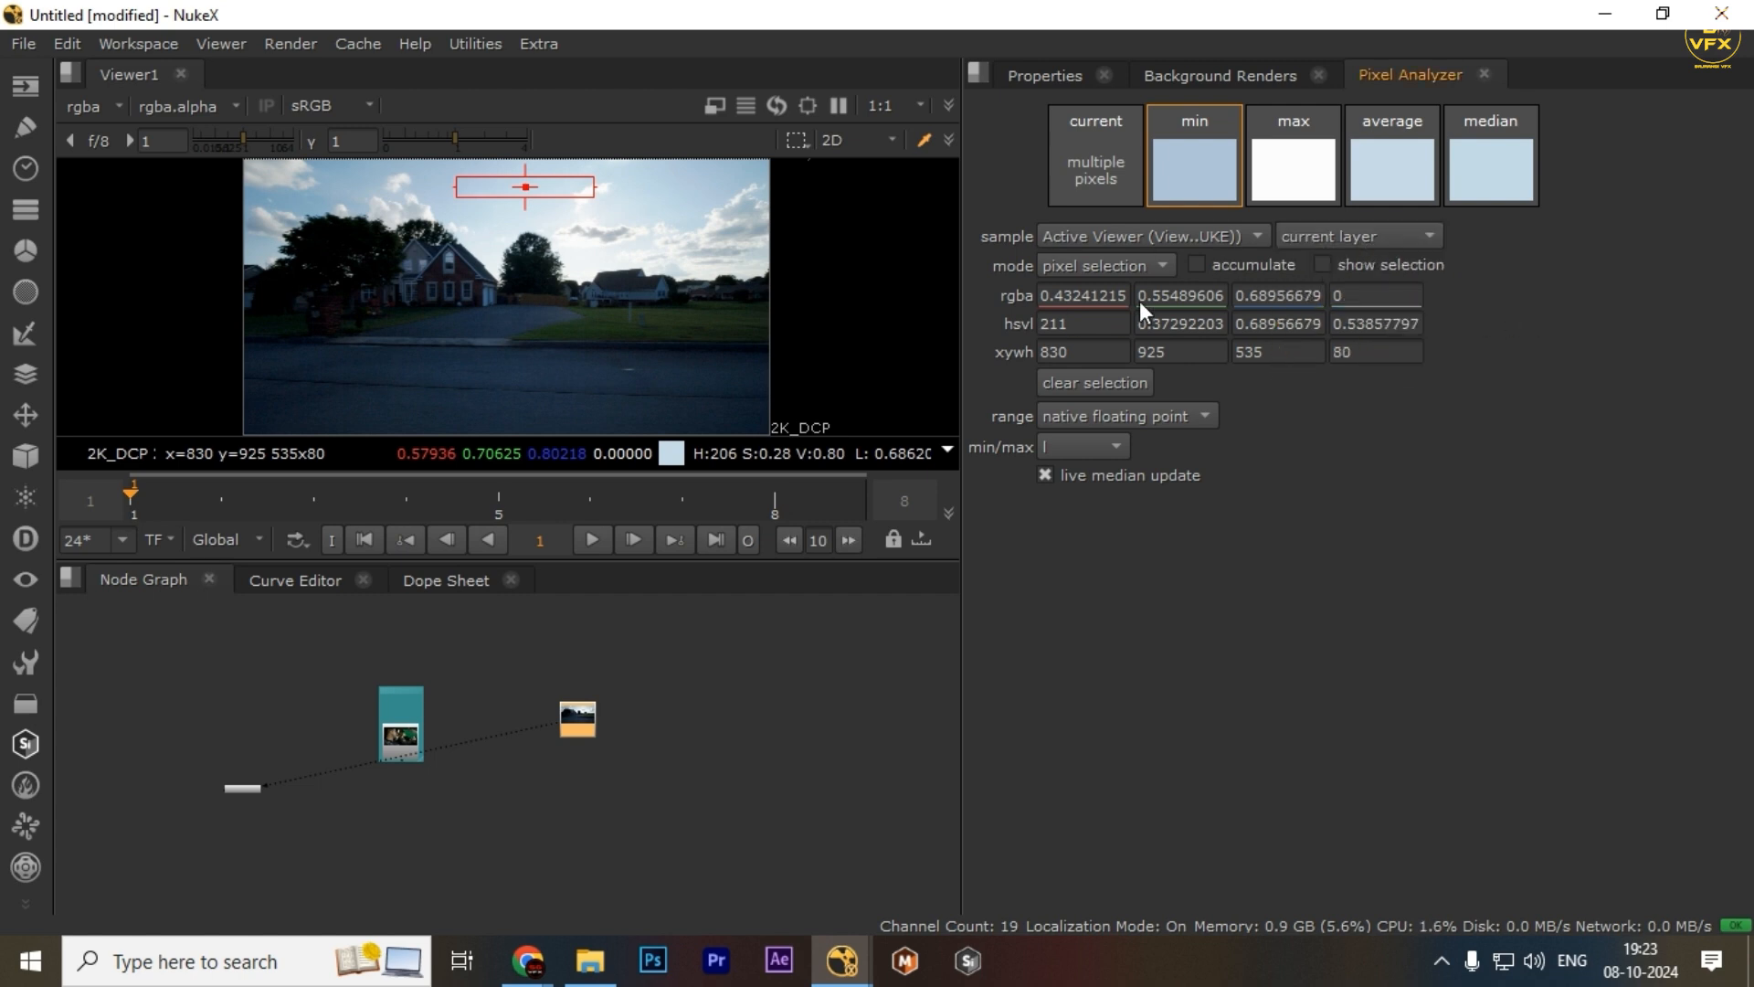
click(1129, 266)
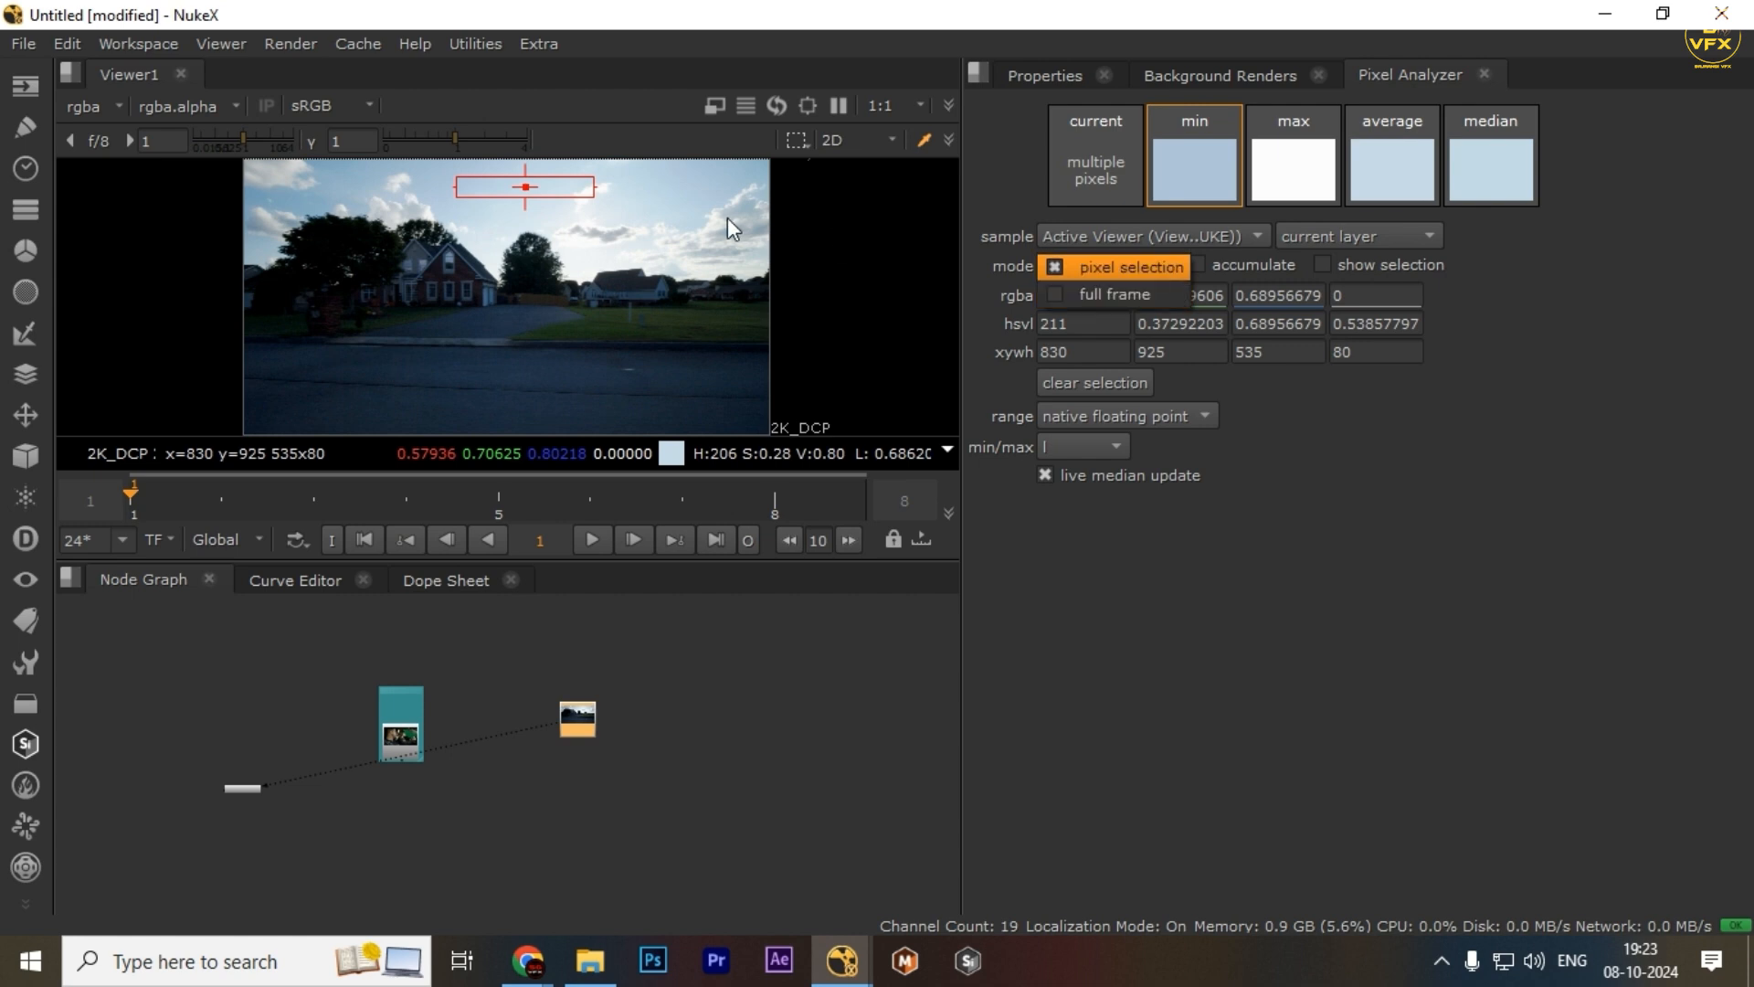
click(1094, 267)
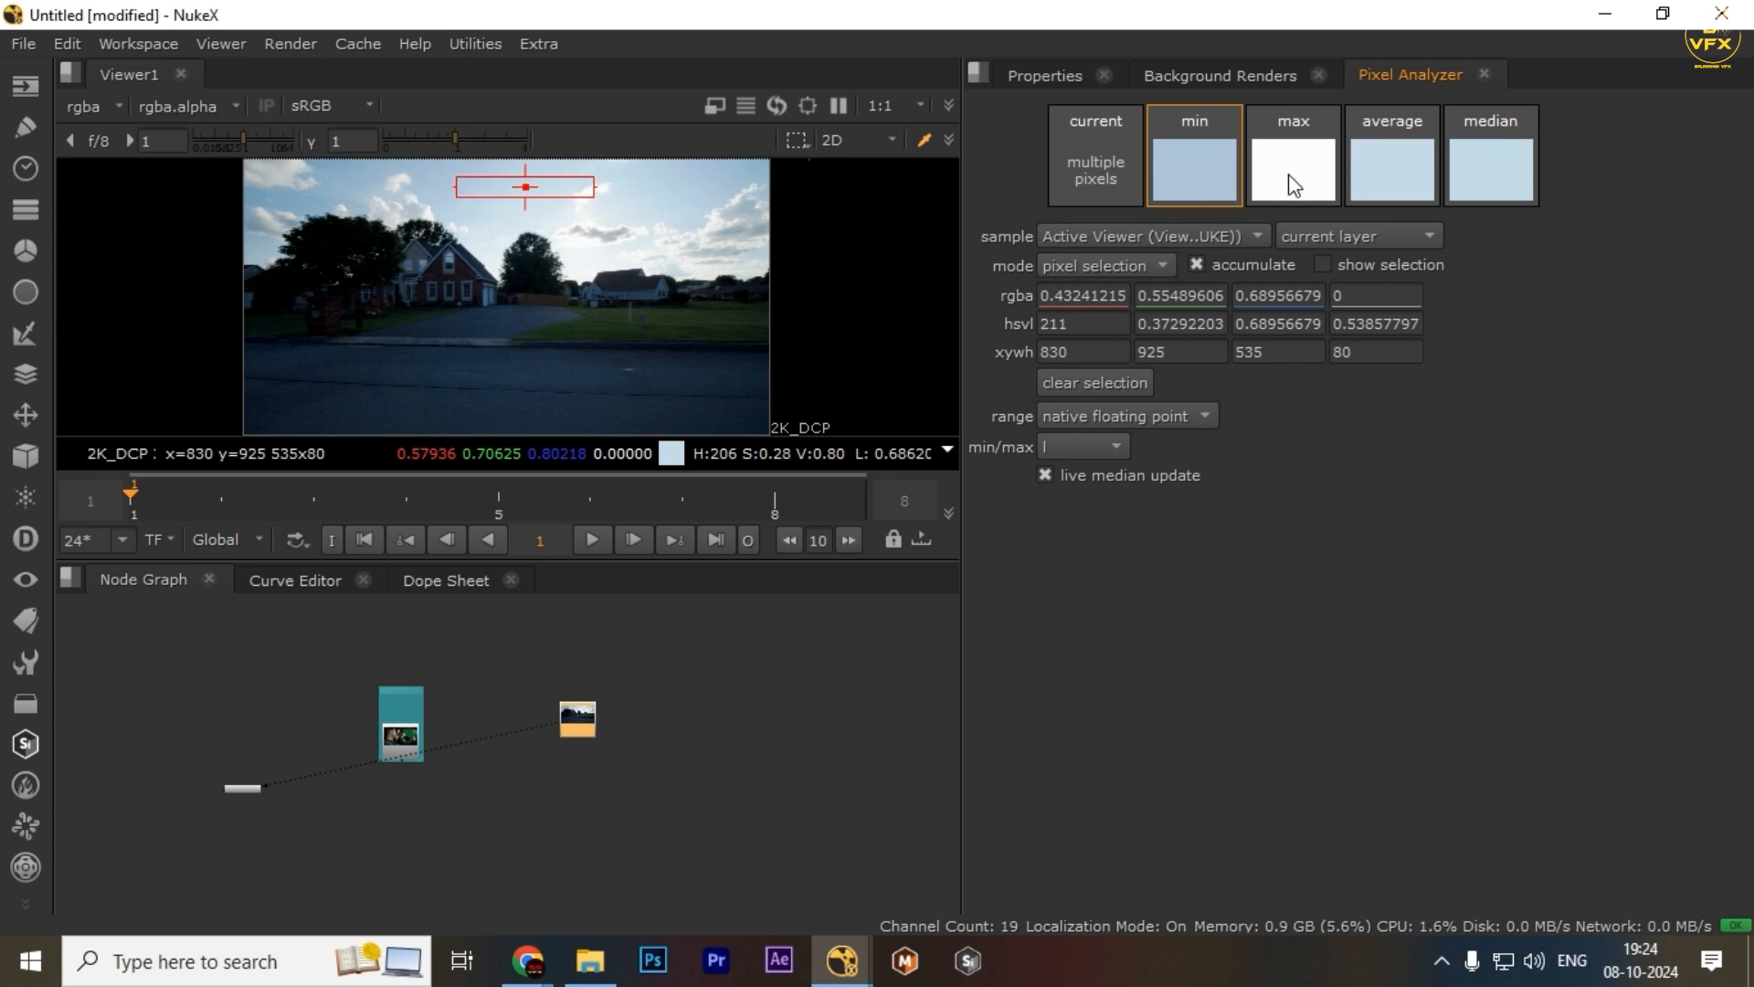
Turn on accumulate and sample a small sky region of about 200x20 pixels
click(1103, 168)
click(1195, 167)
click(1257, 265)
drag(650, 199, 701, 202)
click(1242, 263)
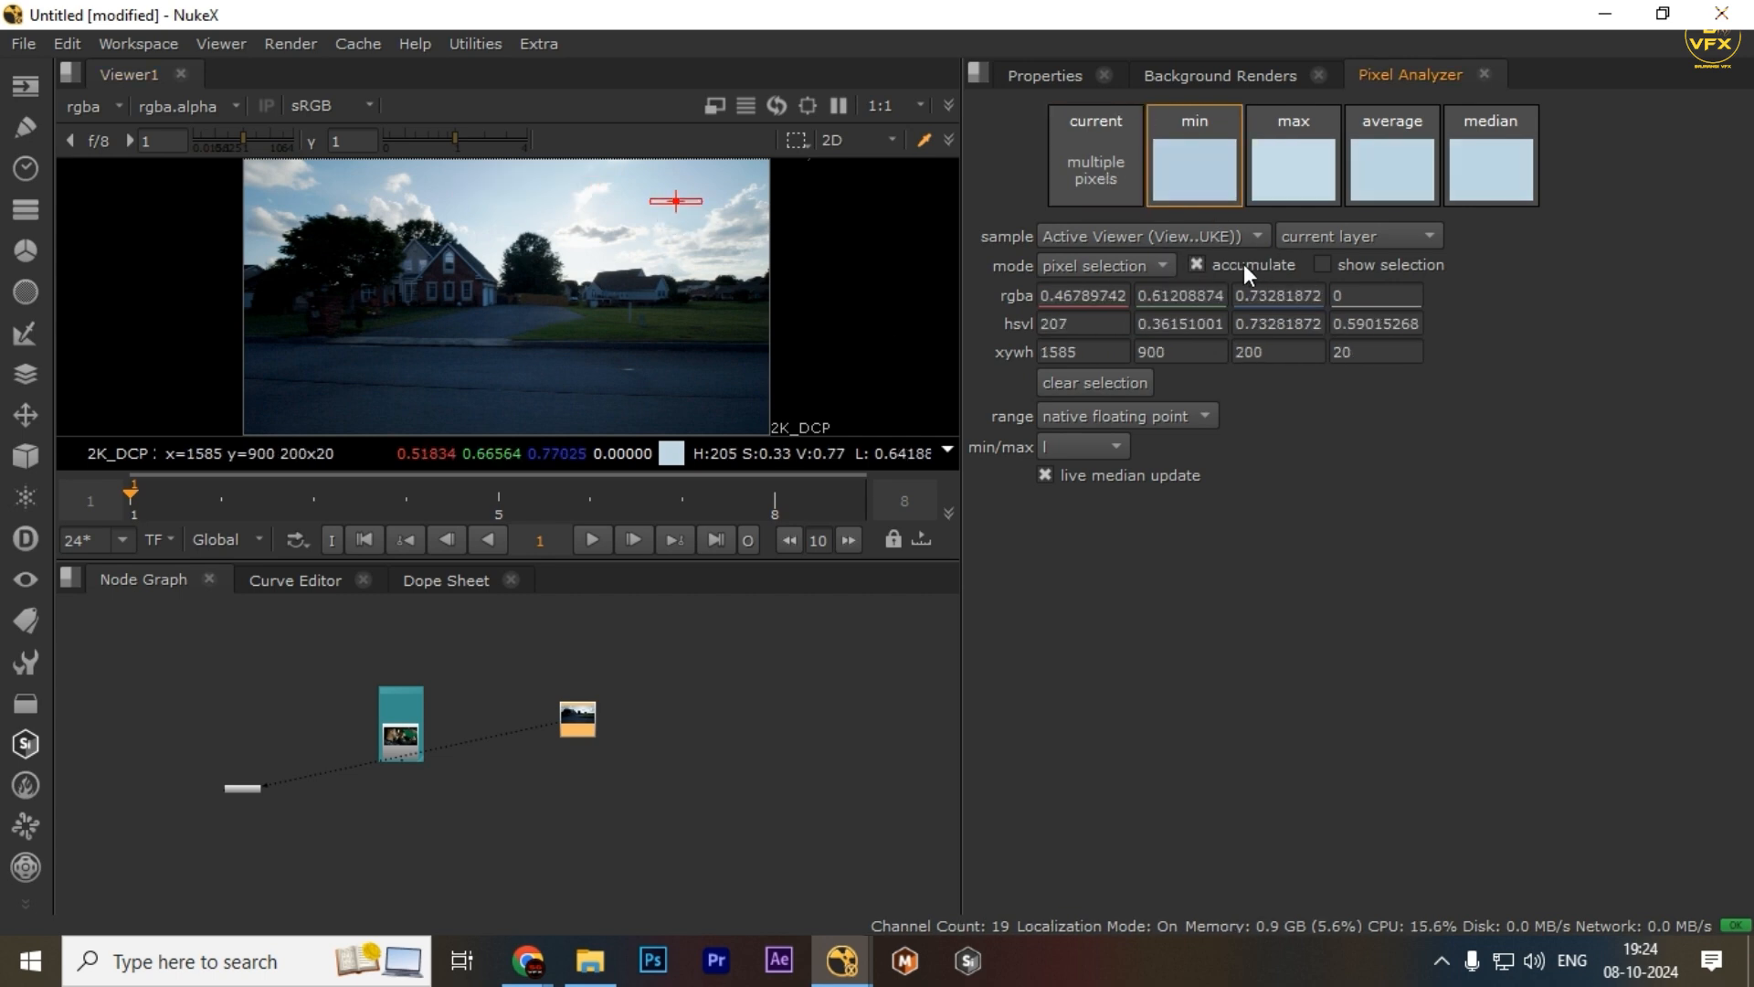
Switch the sampling mode to full frame and back to pixel selection
click(1126, 265)
click(1121, 293)
click(1113, 266)
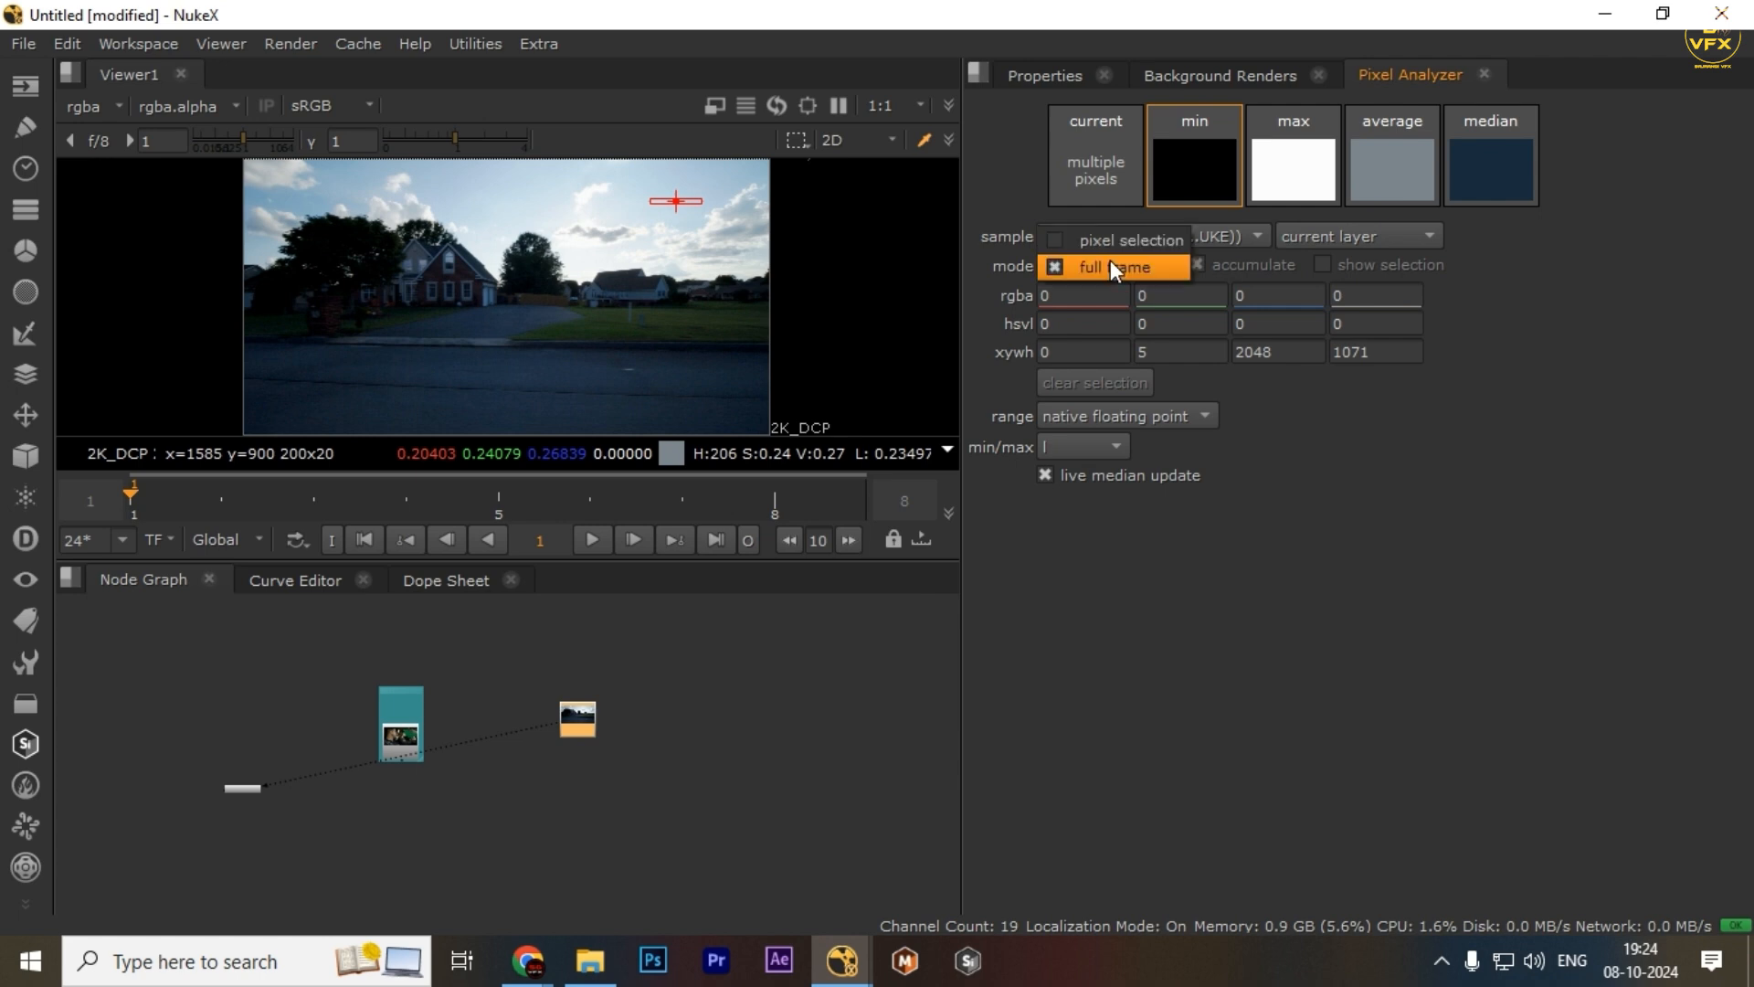
click(1101, 267)
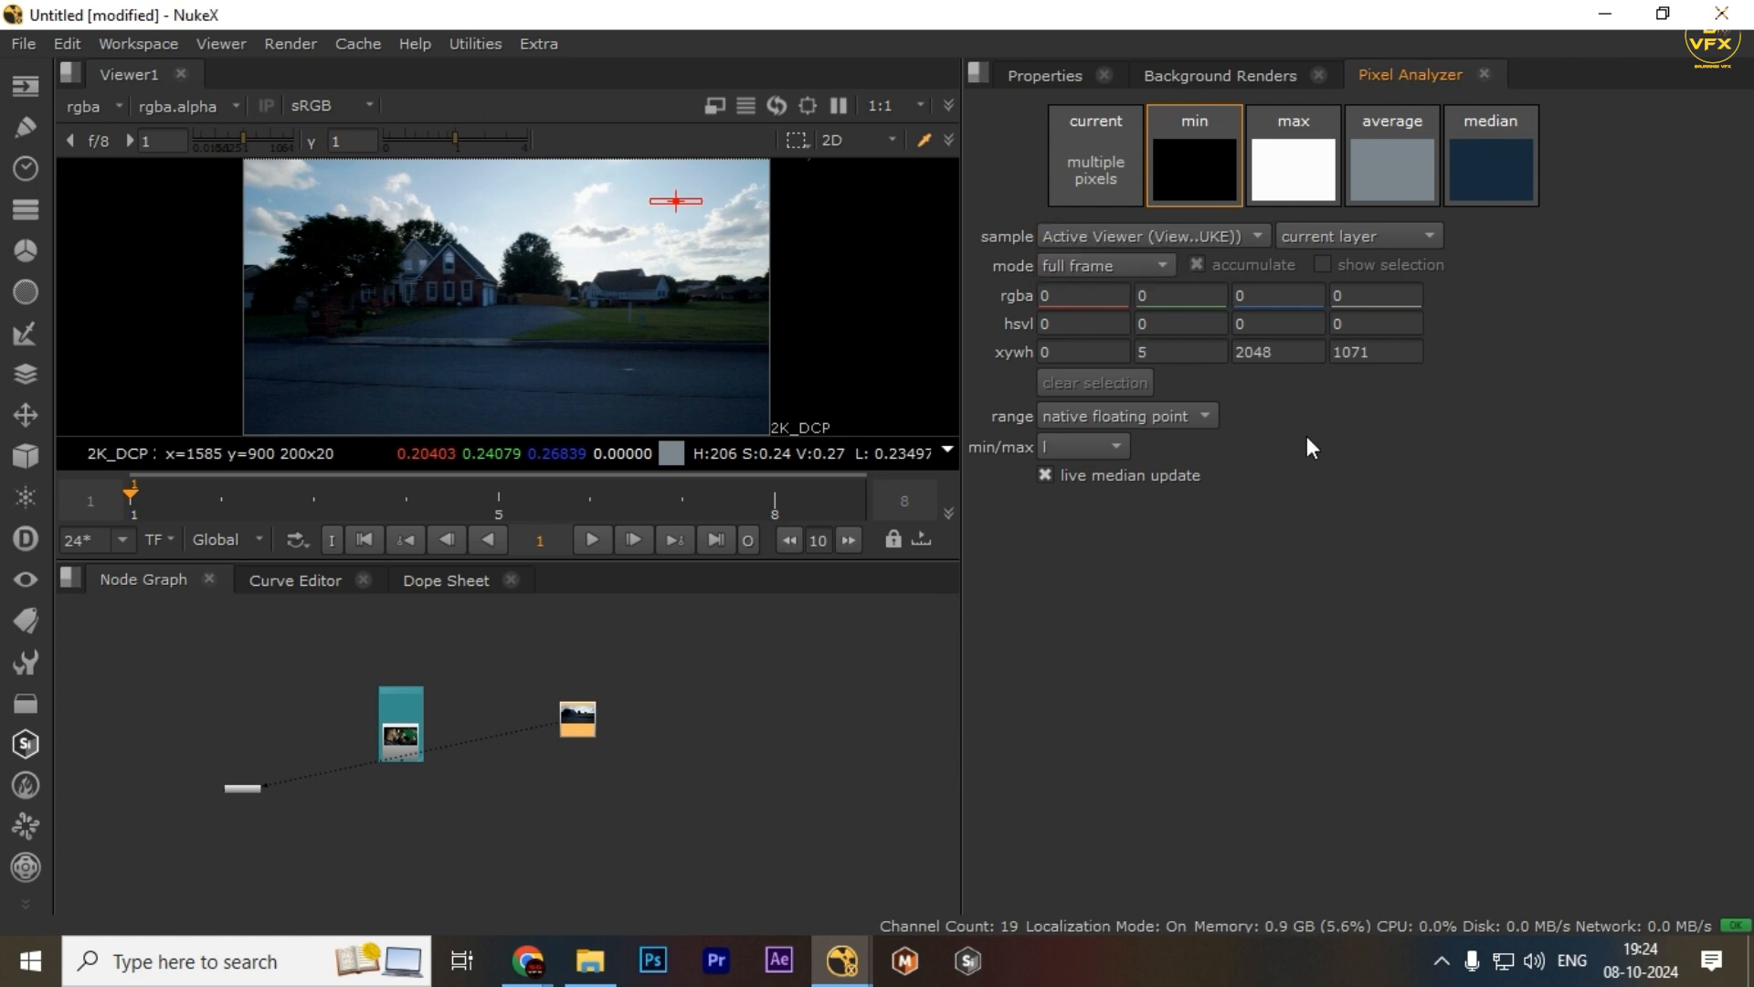
click(1142, 268)
click(1126, 248)
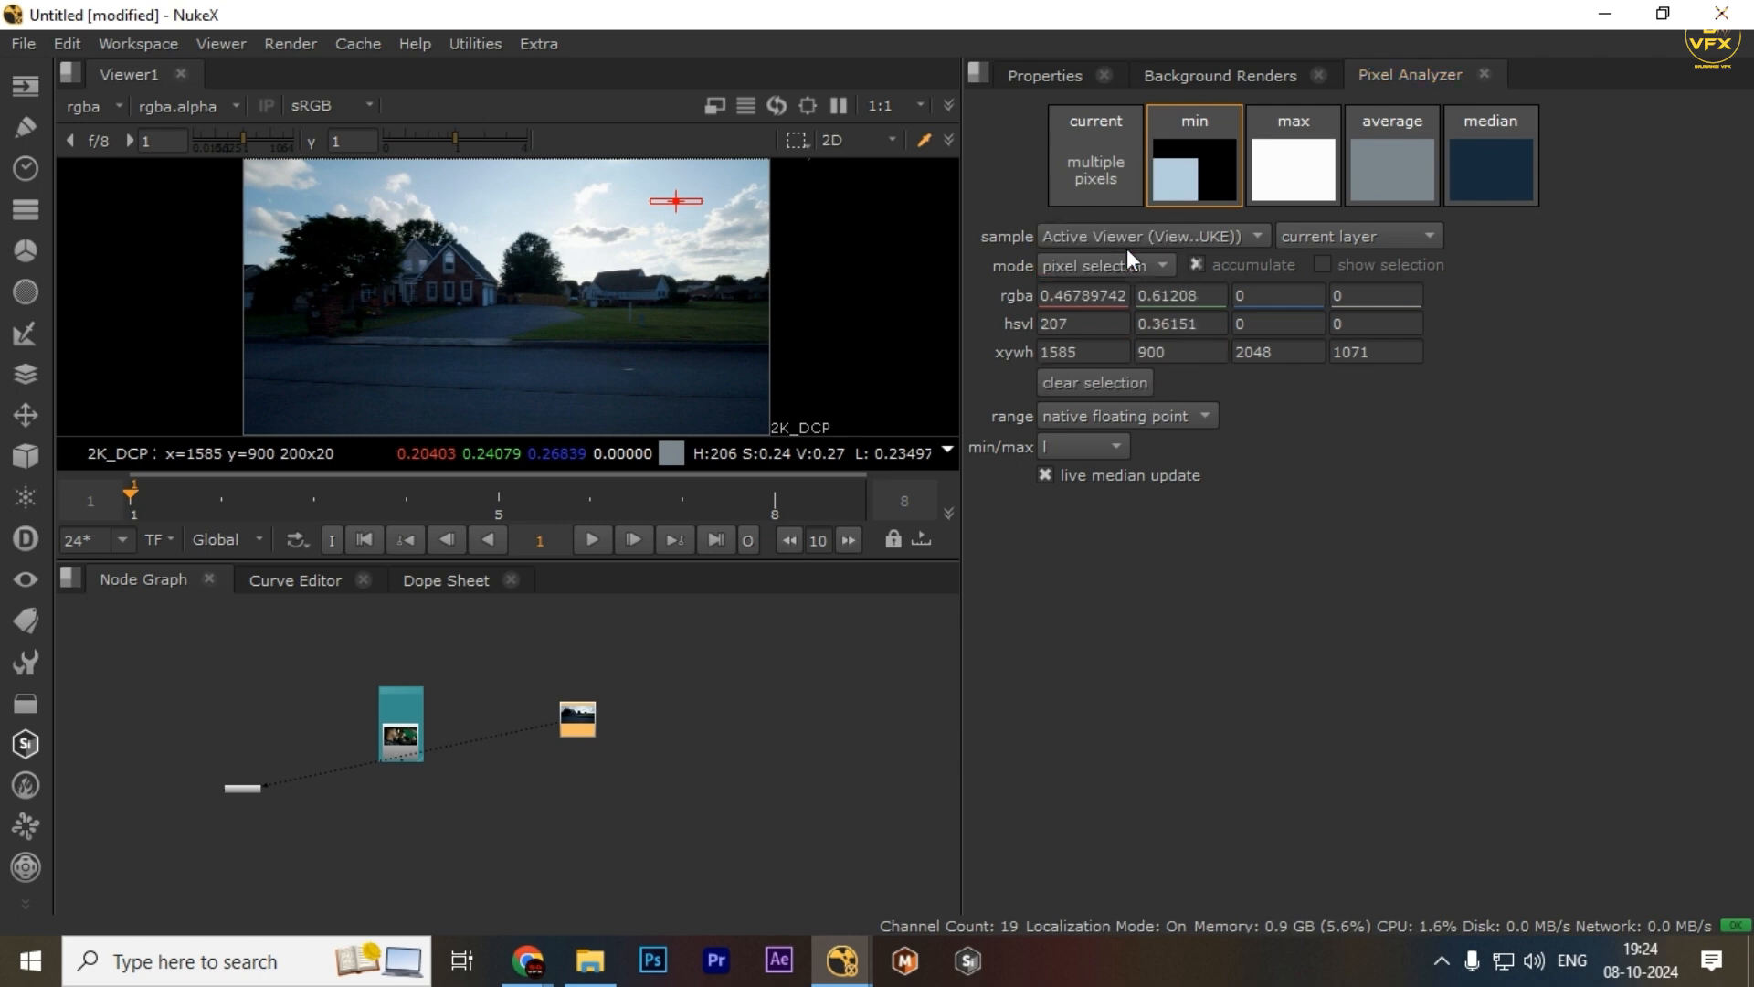
Clear the previous sample and select a new sky region of about 455x125 pixels
click(1336, 199)
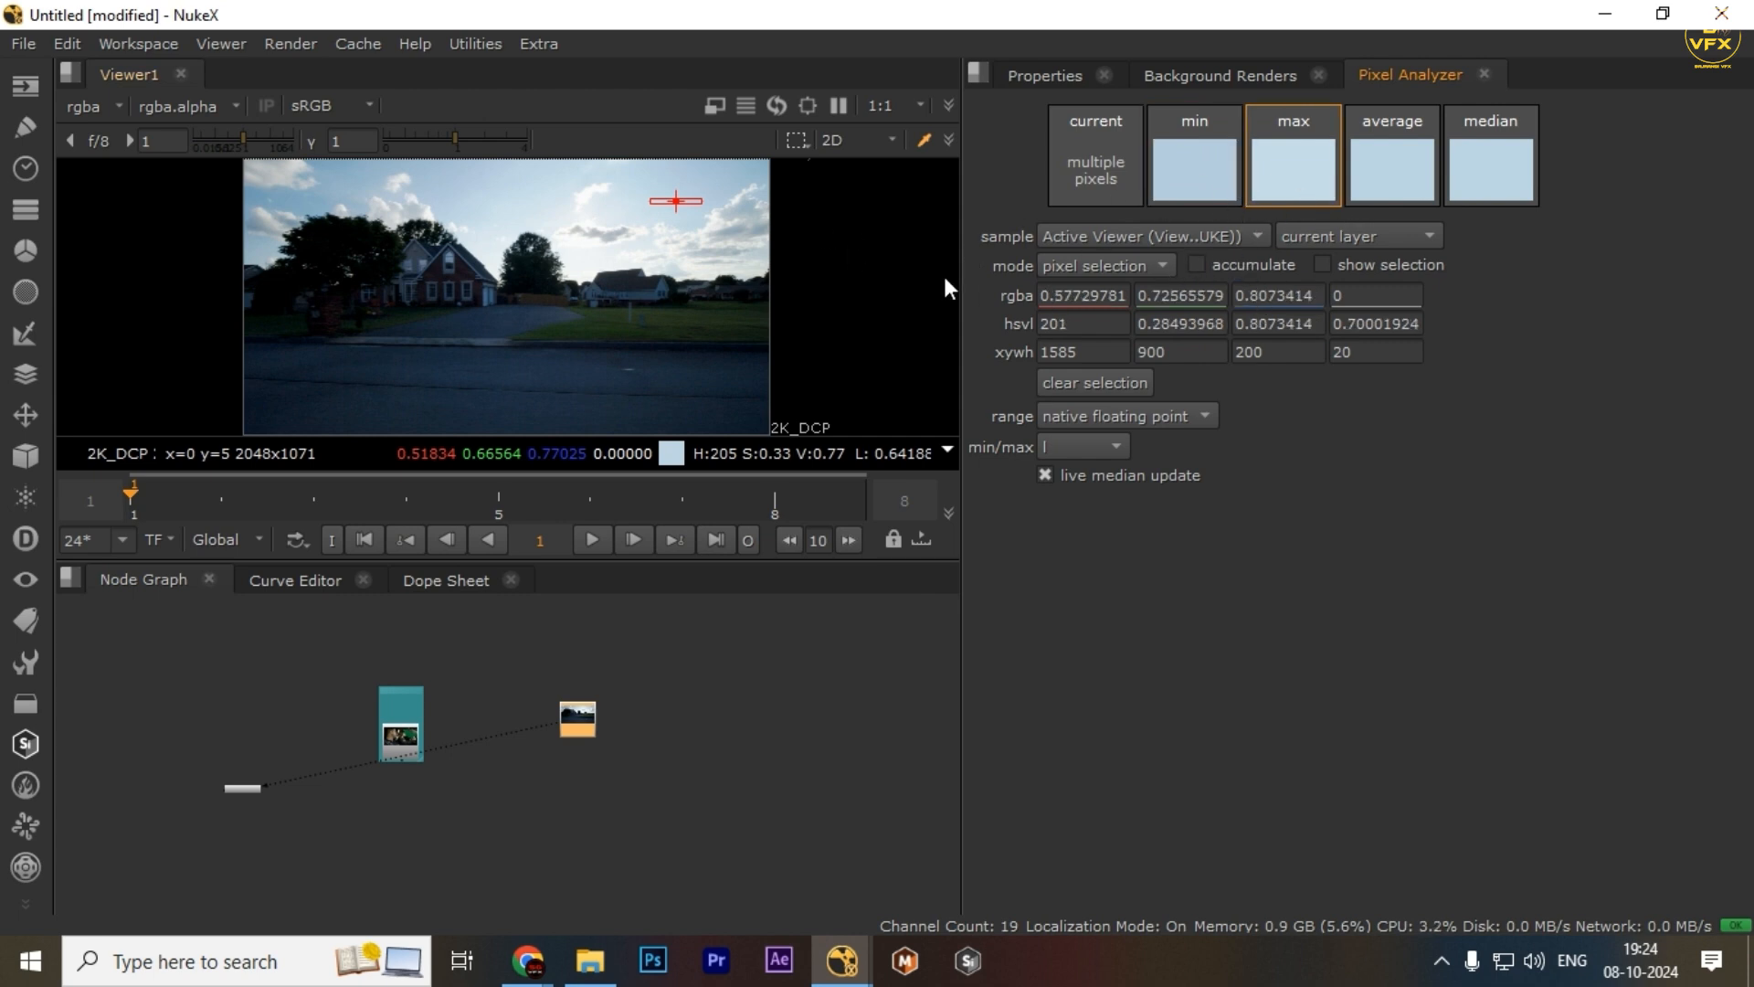
ctrl+click(537, 199)
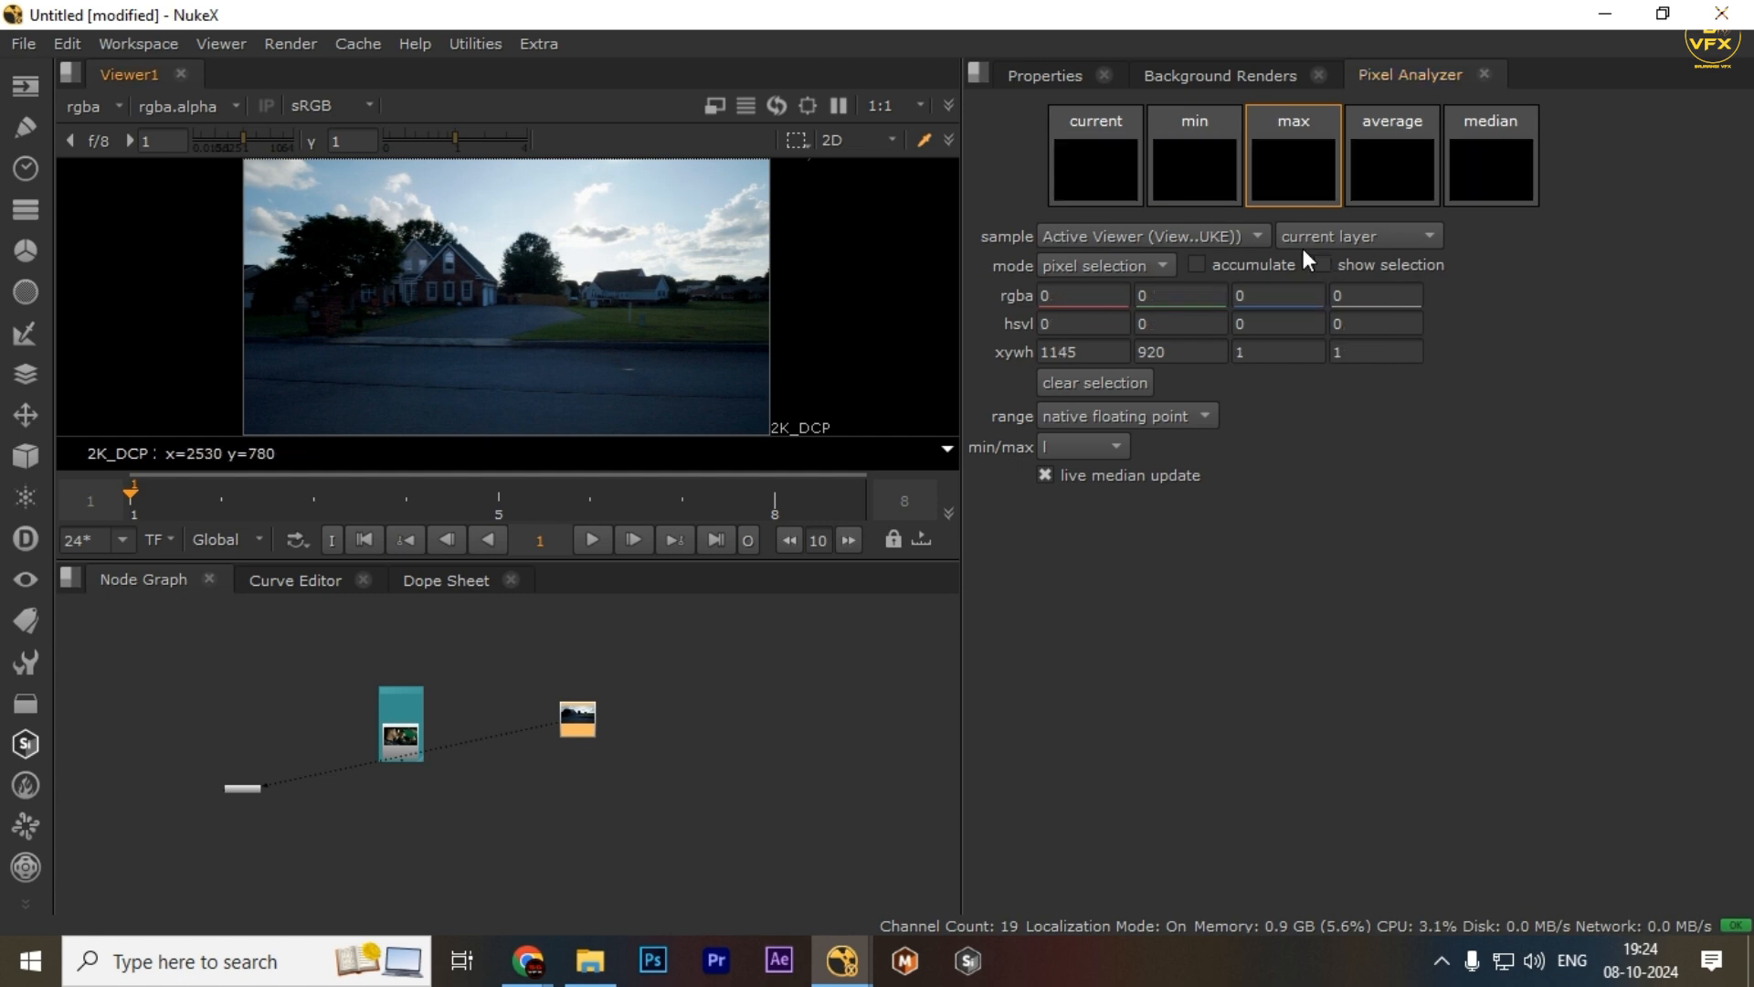
drag(555, 191, 672, 221)
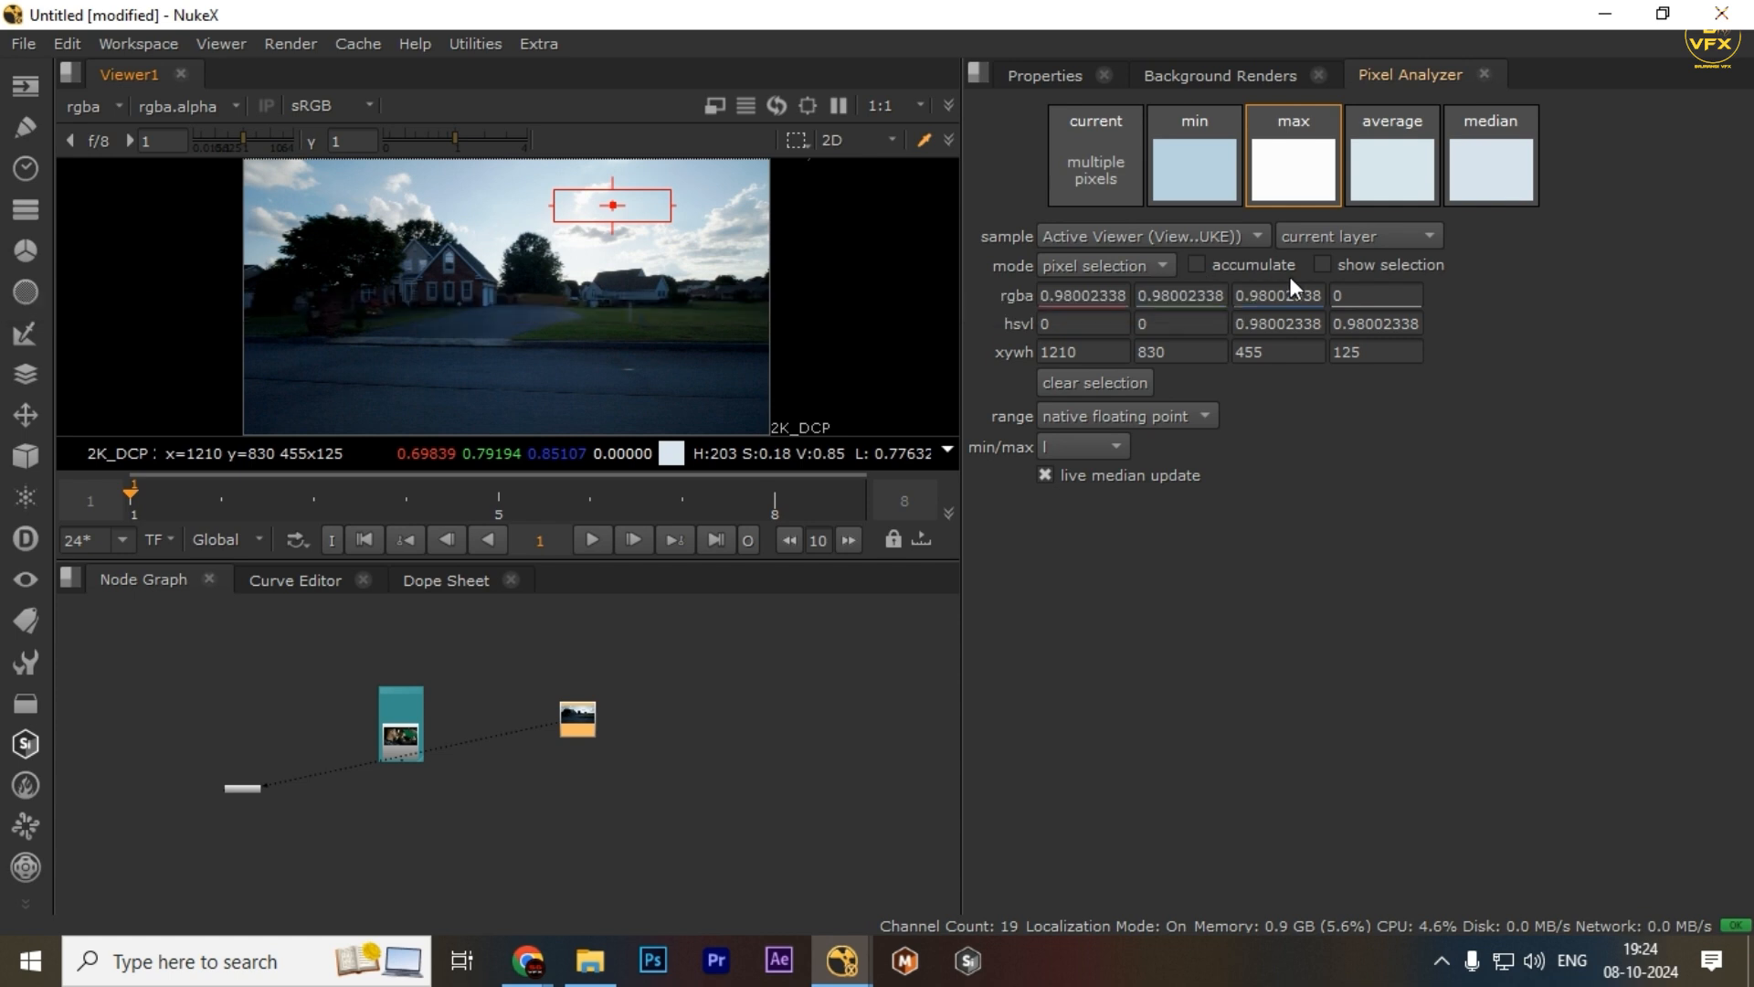
Clear the selection and sample another sky region of about 410x170 pixels
click(1388, 263)
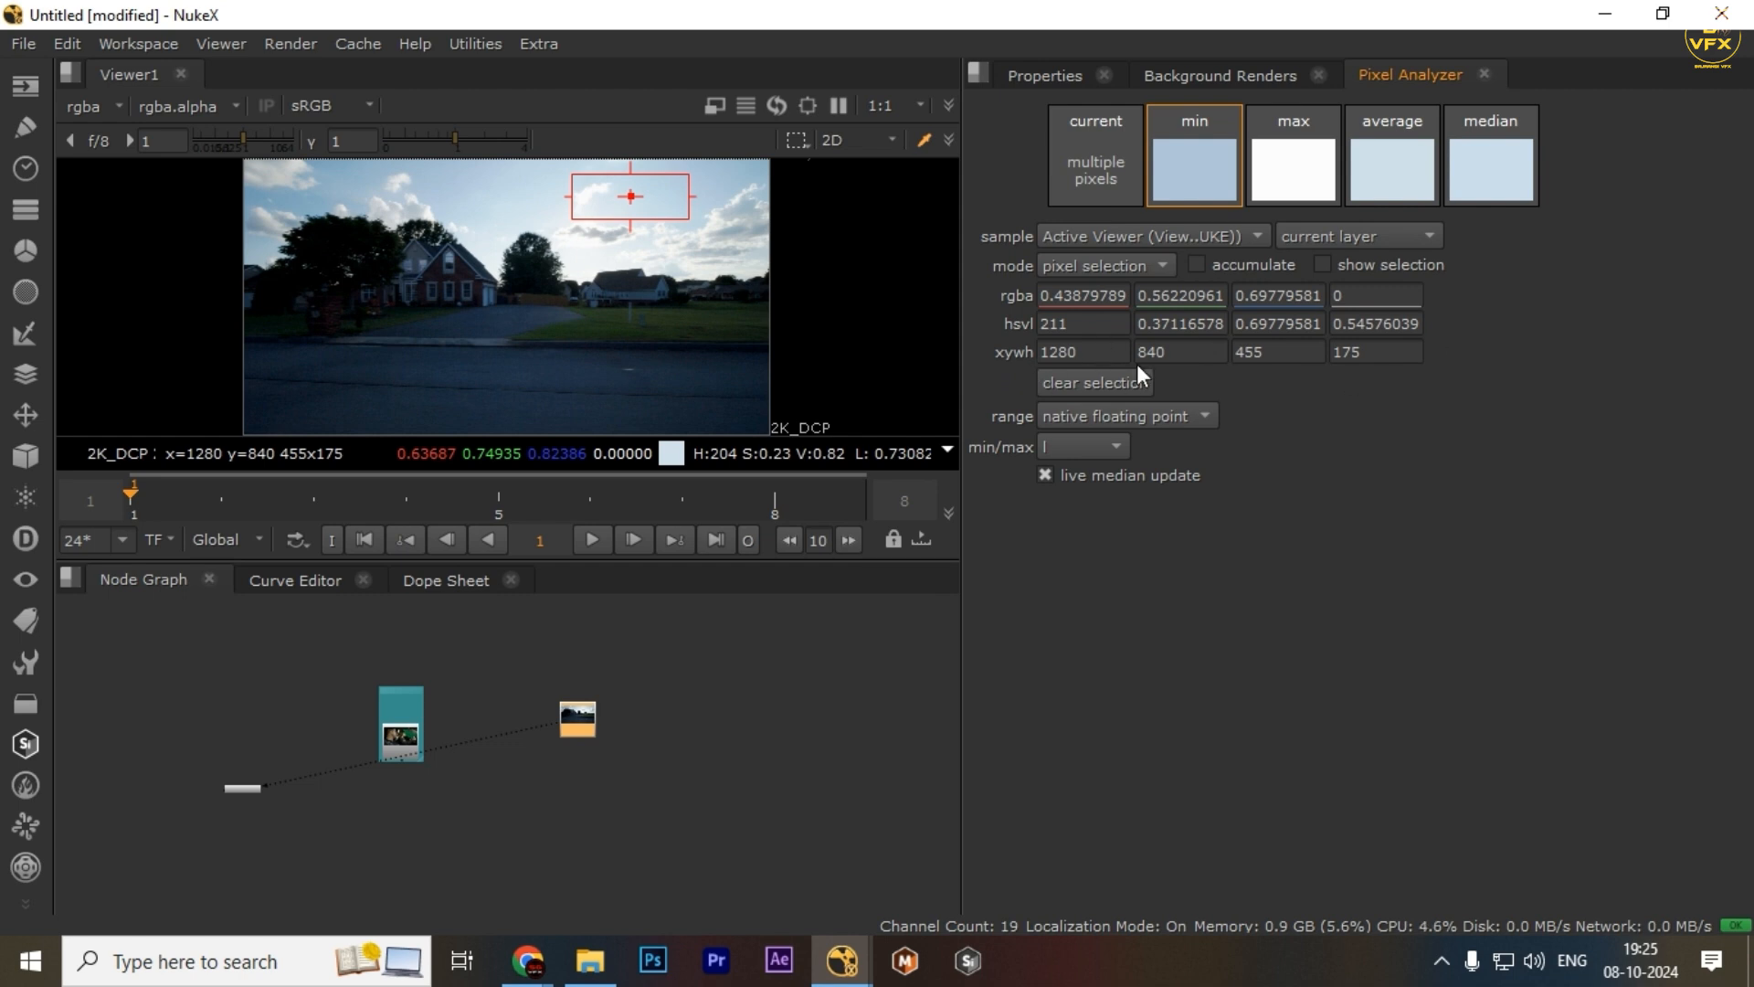
click(1120, 382)
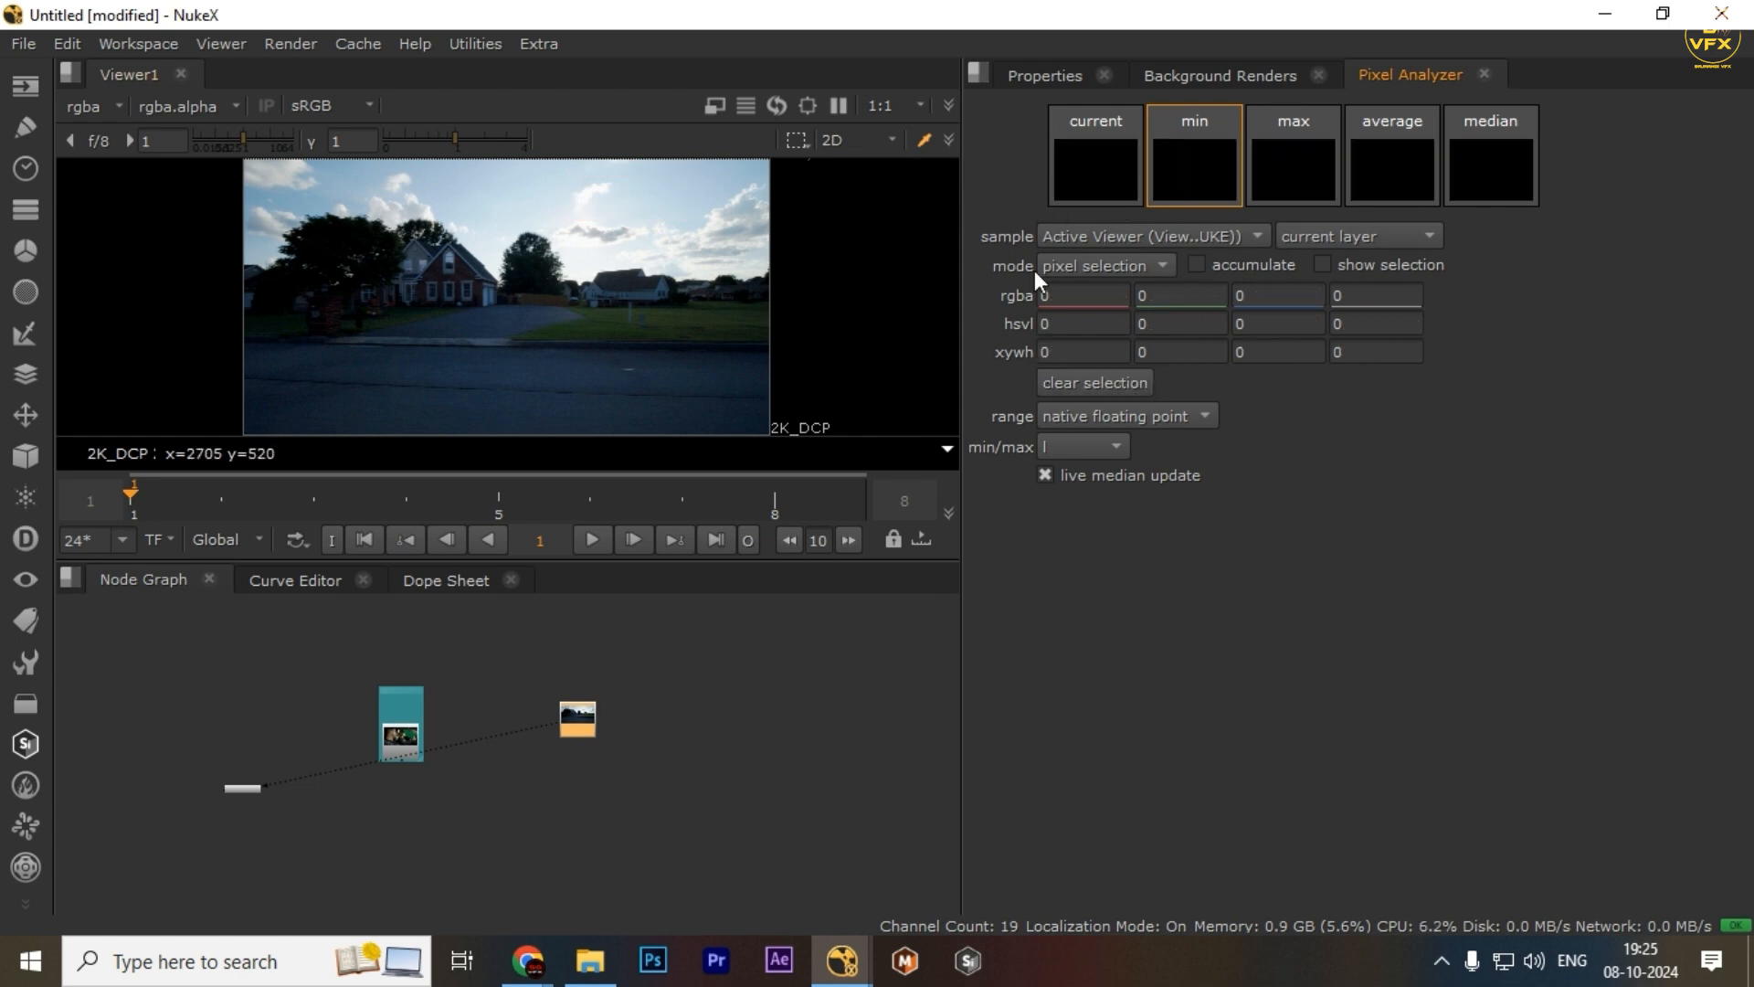
drag(586, 193, 693, 238)
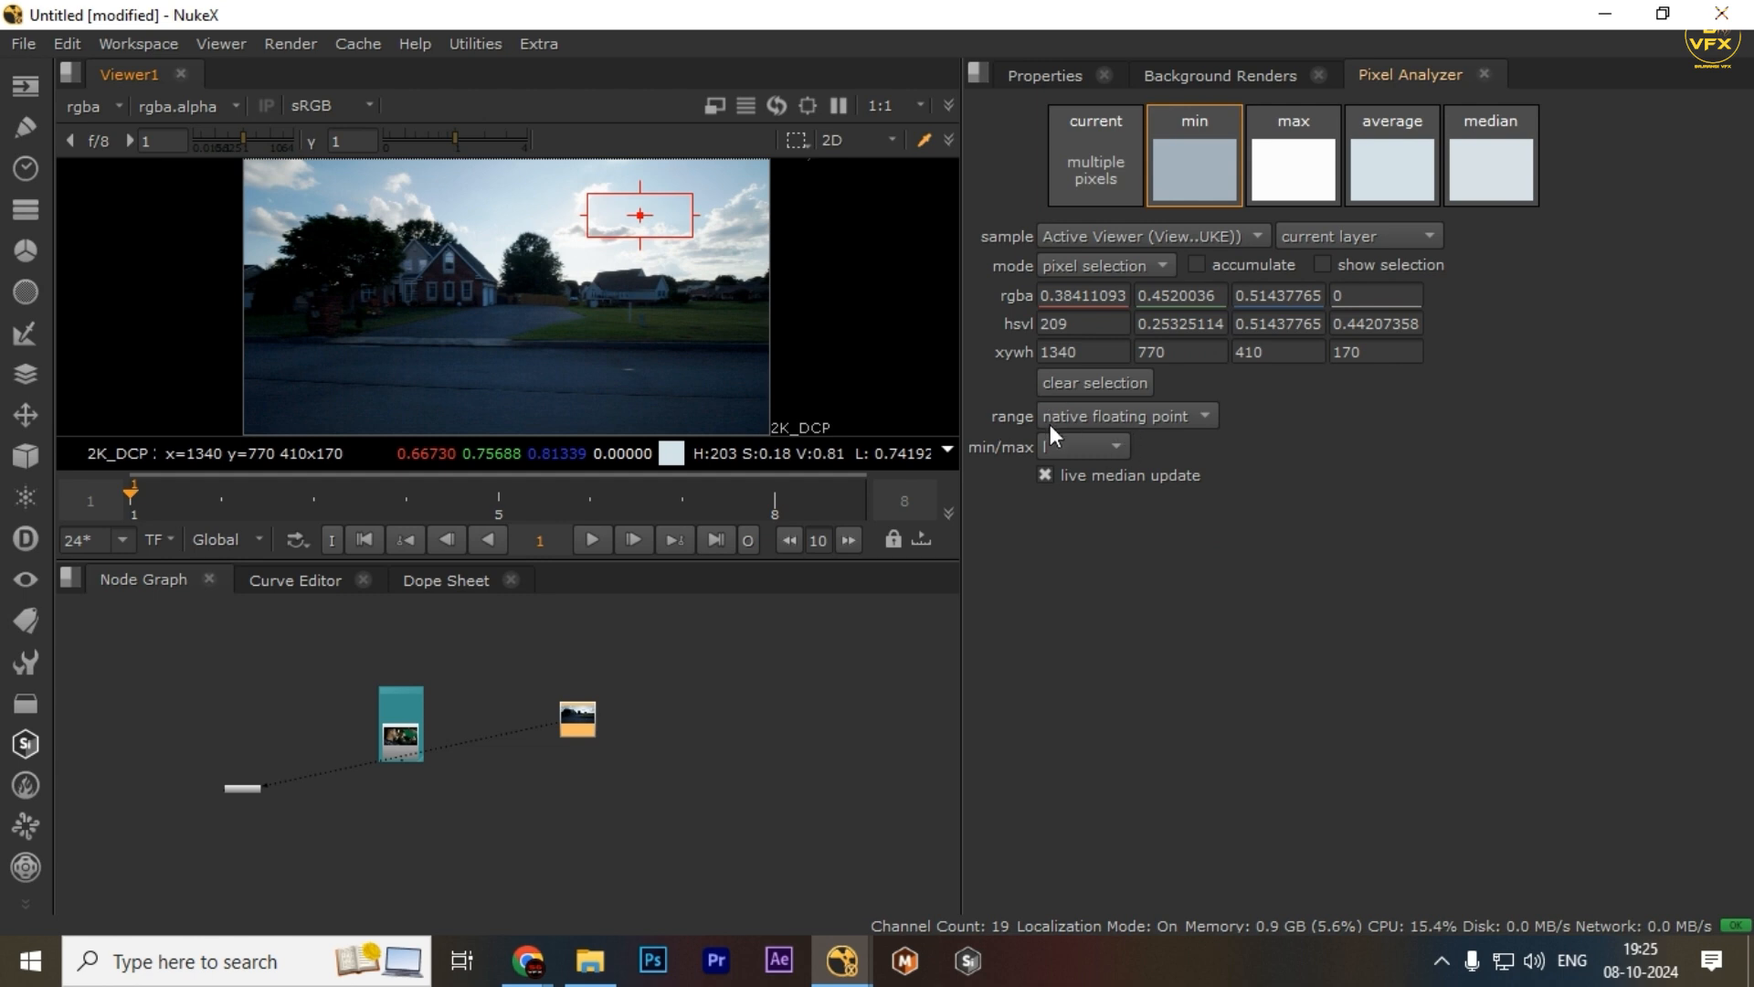
Switch the value range to 8 bit, then 14 bit, then back to native floating point
click(1132, 421)
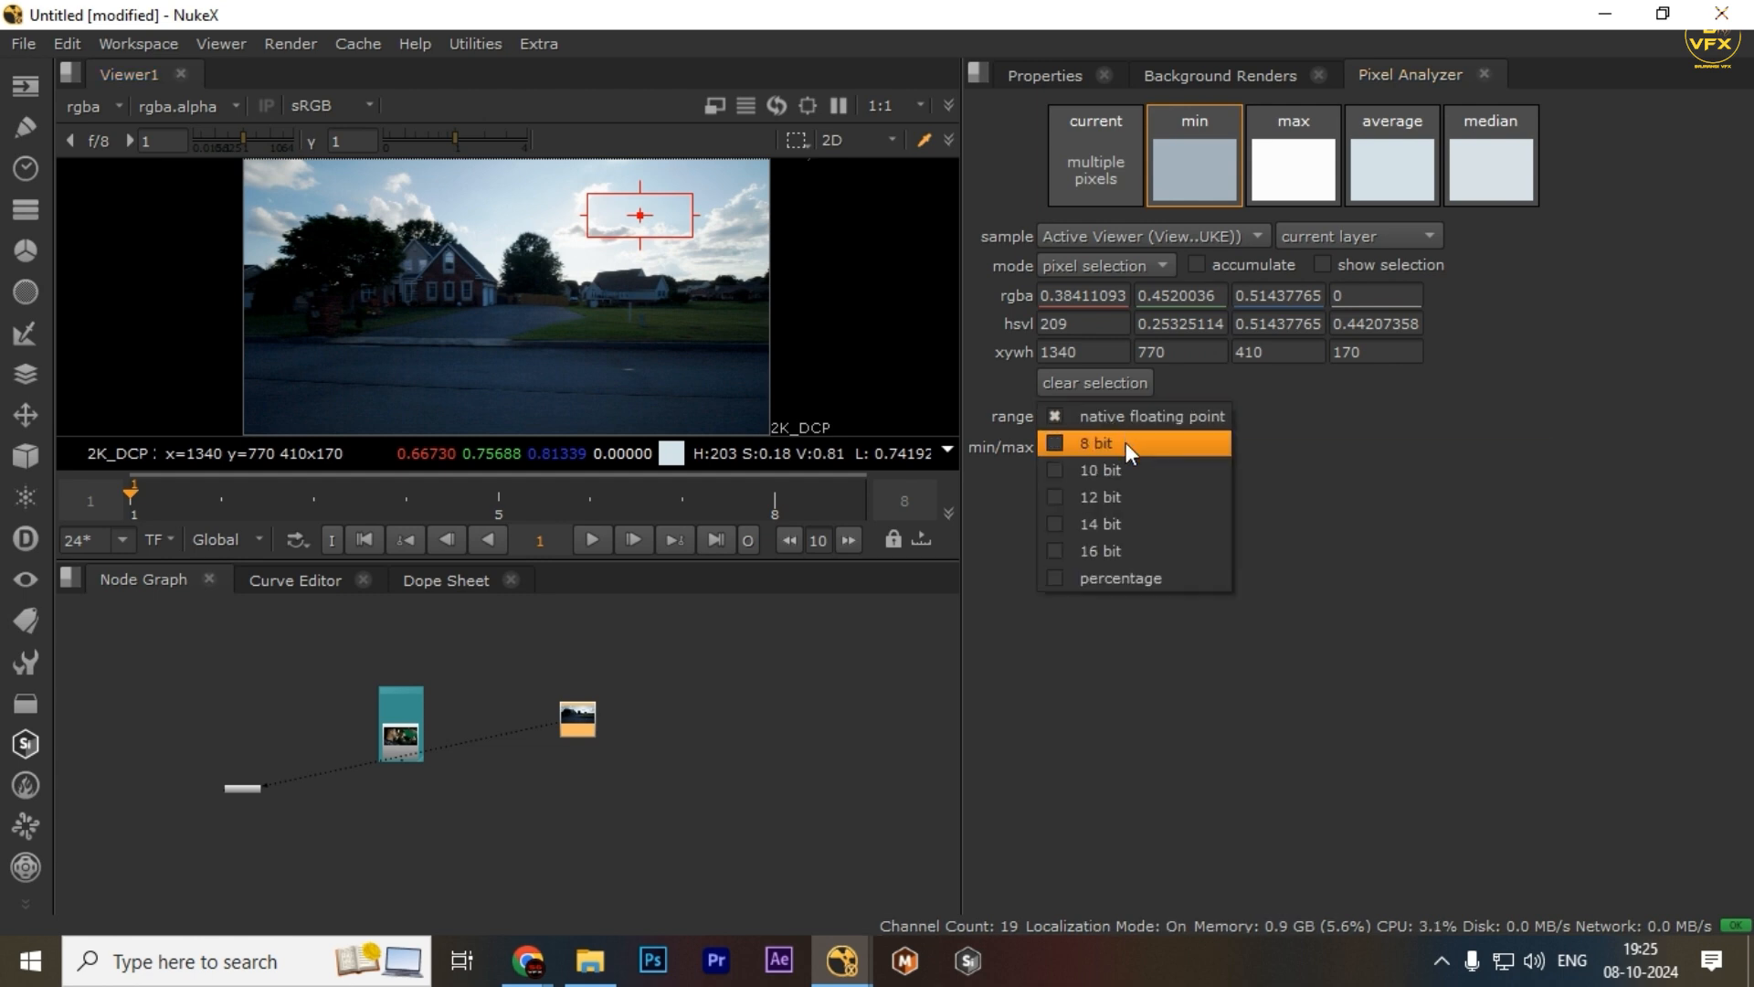
click(1125, 442)
click(1108, 416)
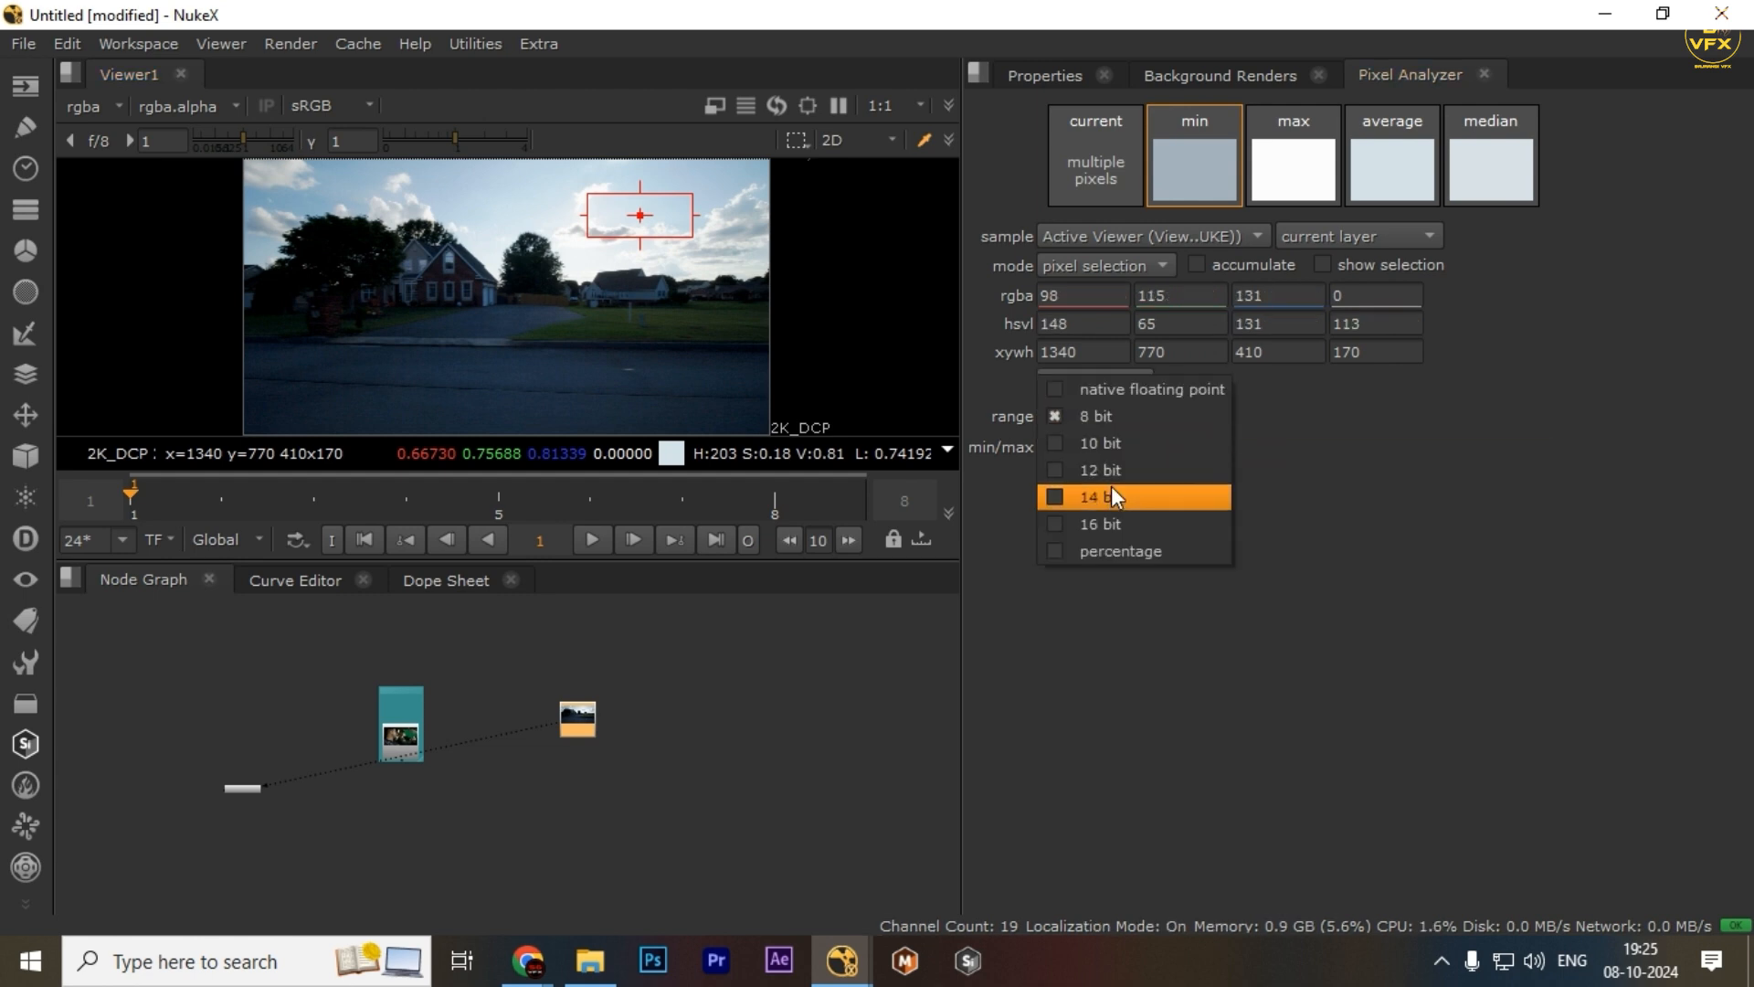
click(1111, 486)
click(1117, 416)
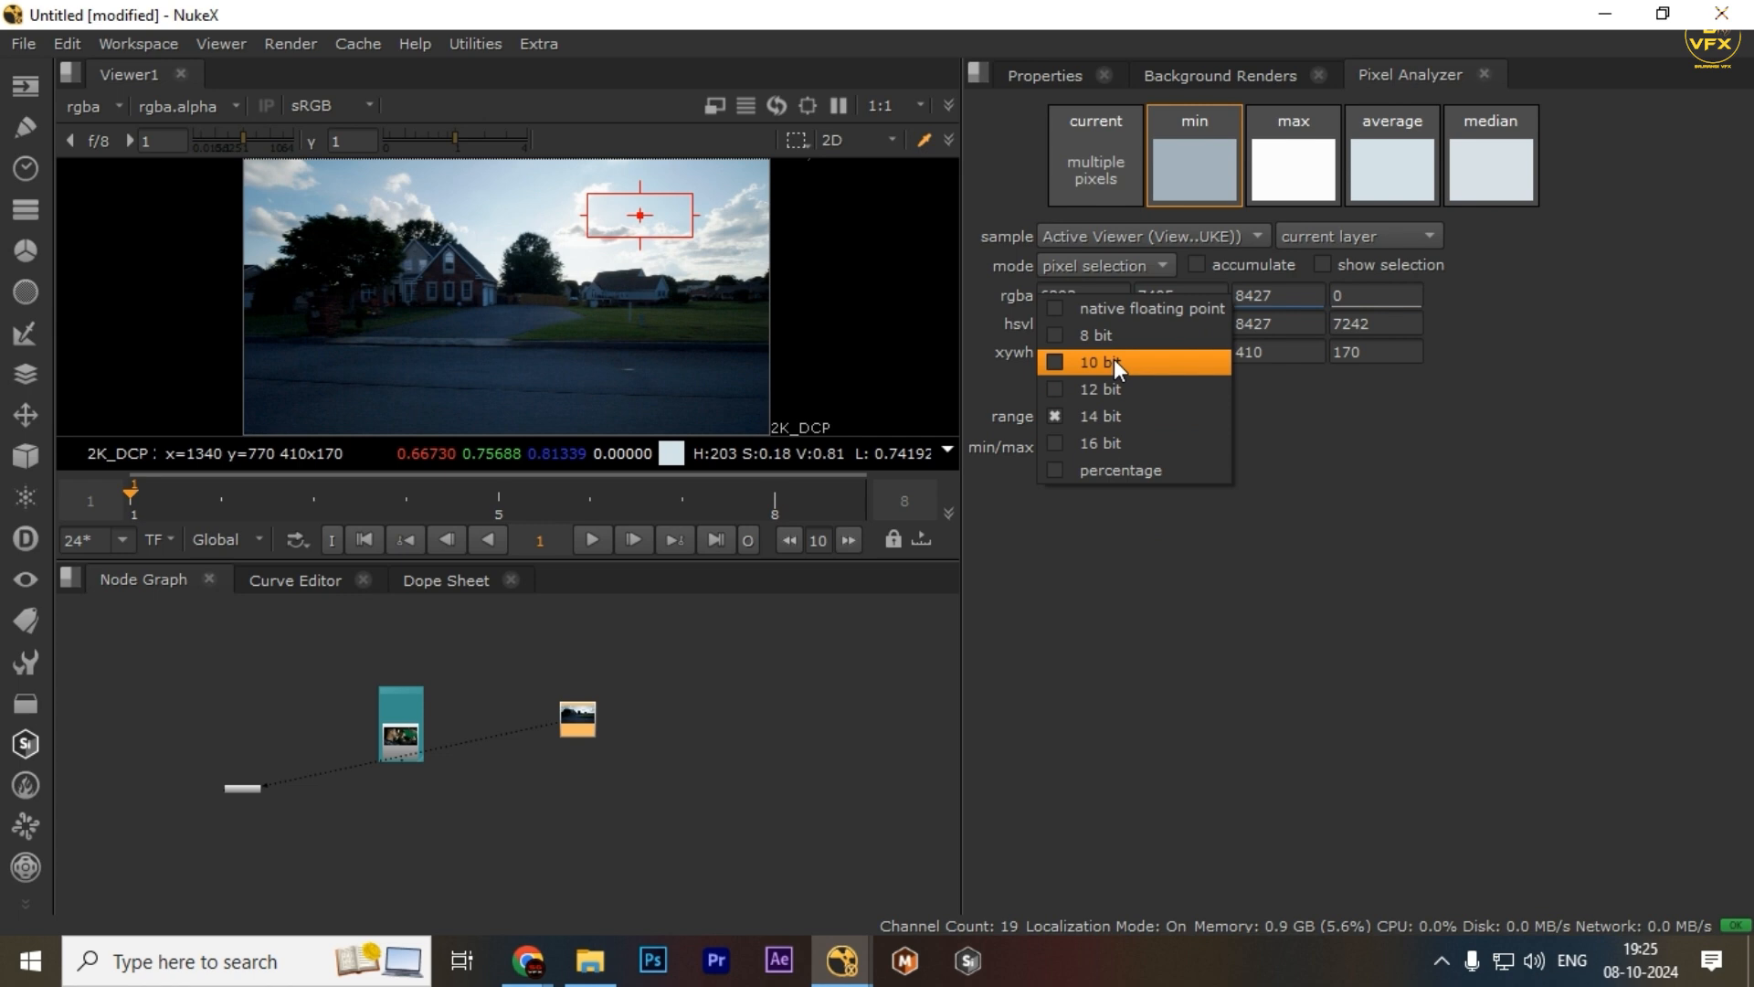
click(1107, 311)
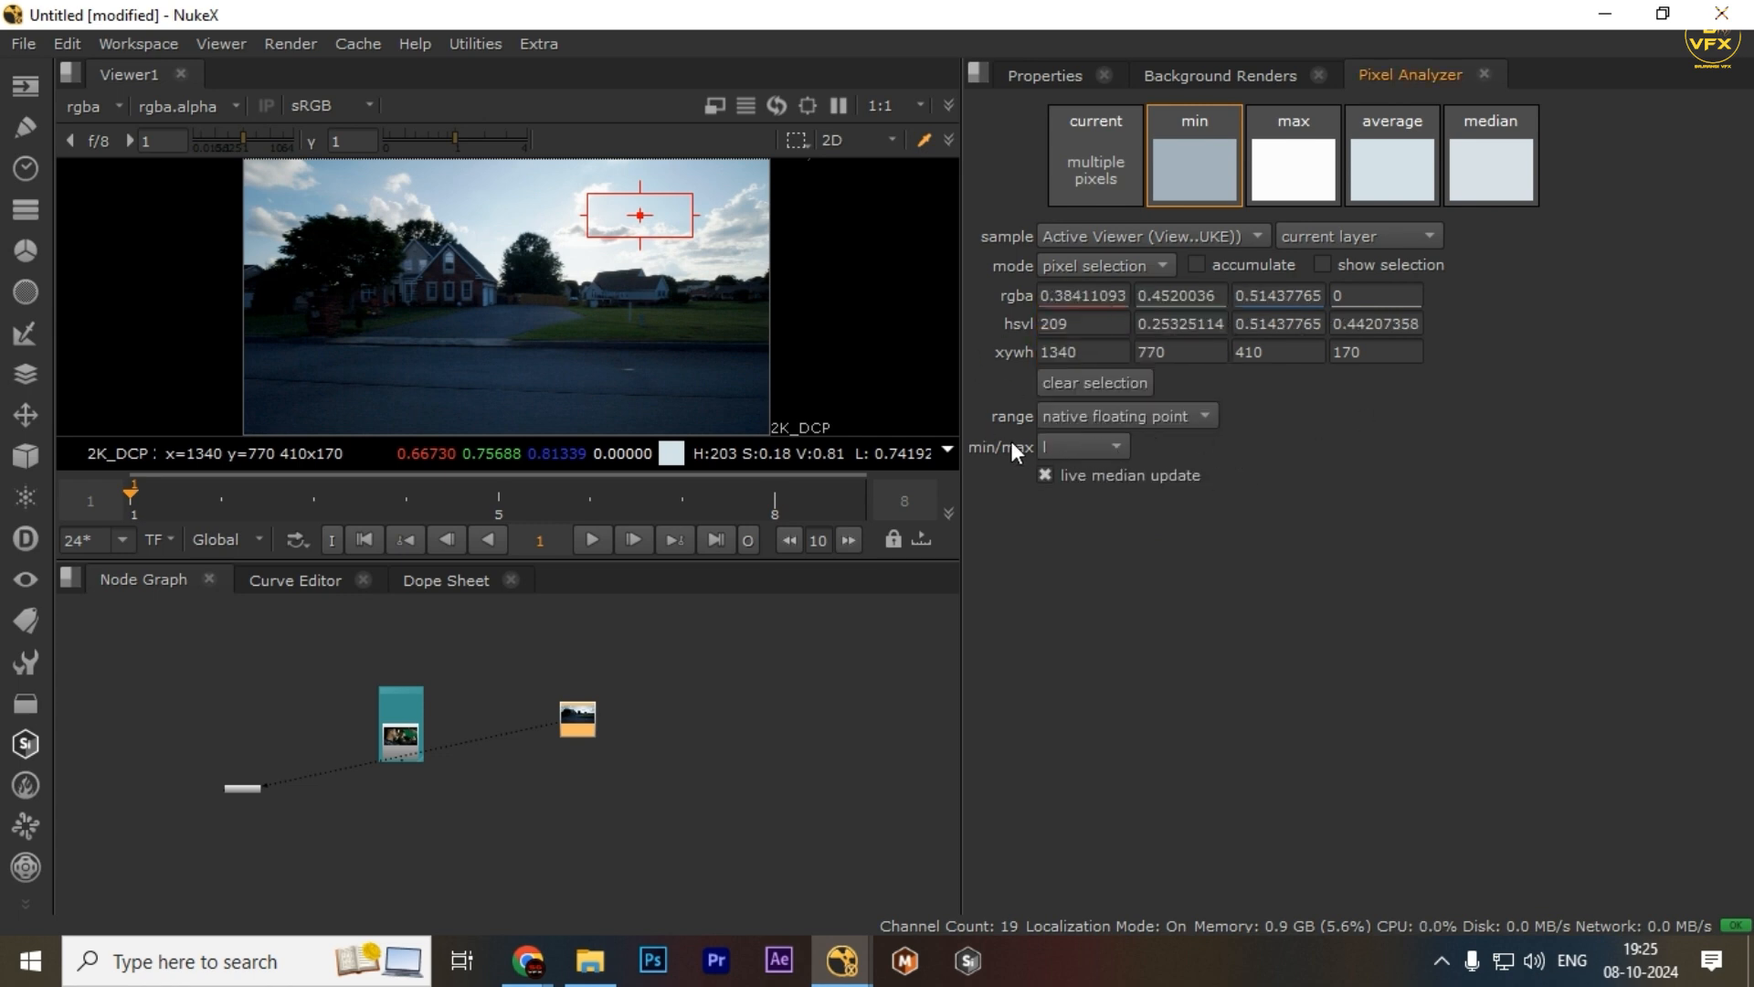
Keep the min/max channel on l and turn off live median update
click(1104, 446)
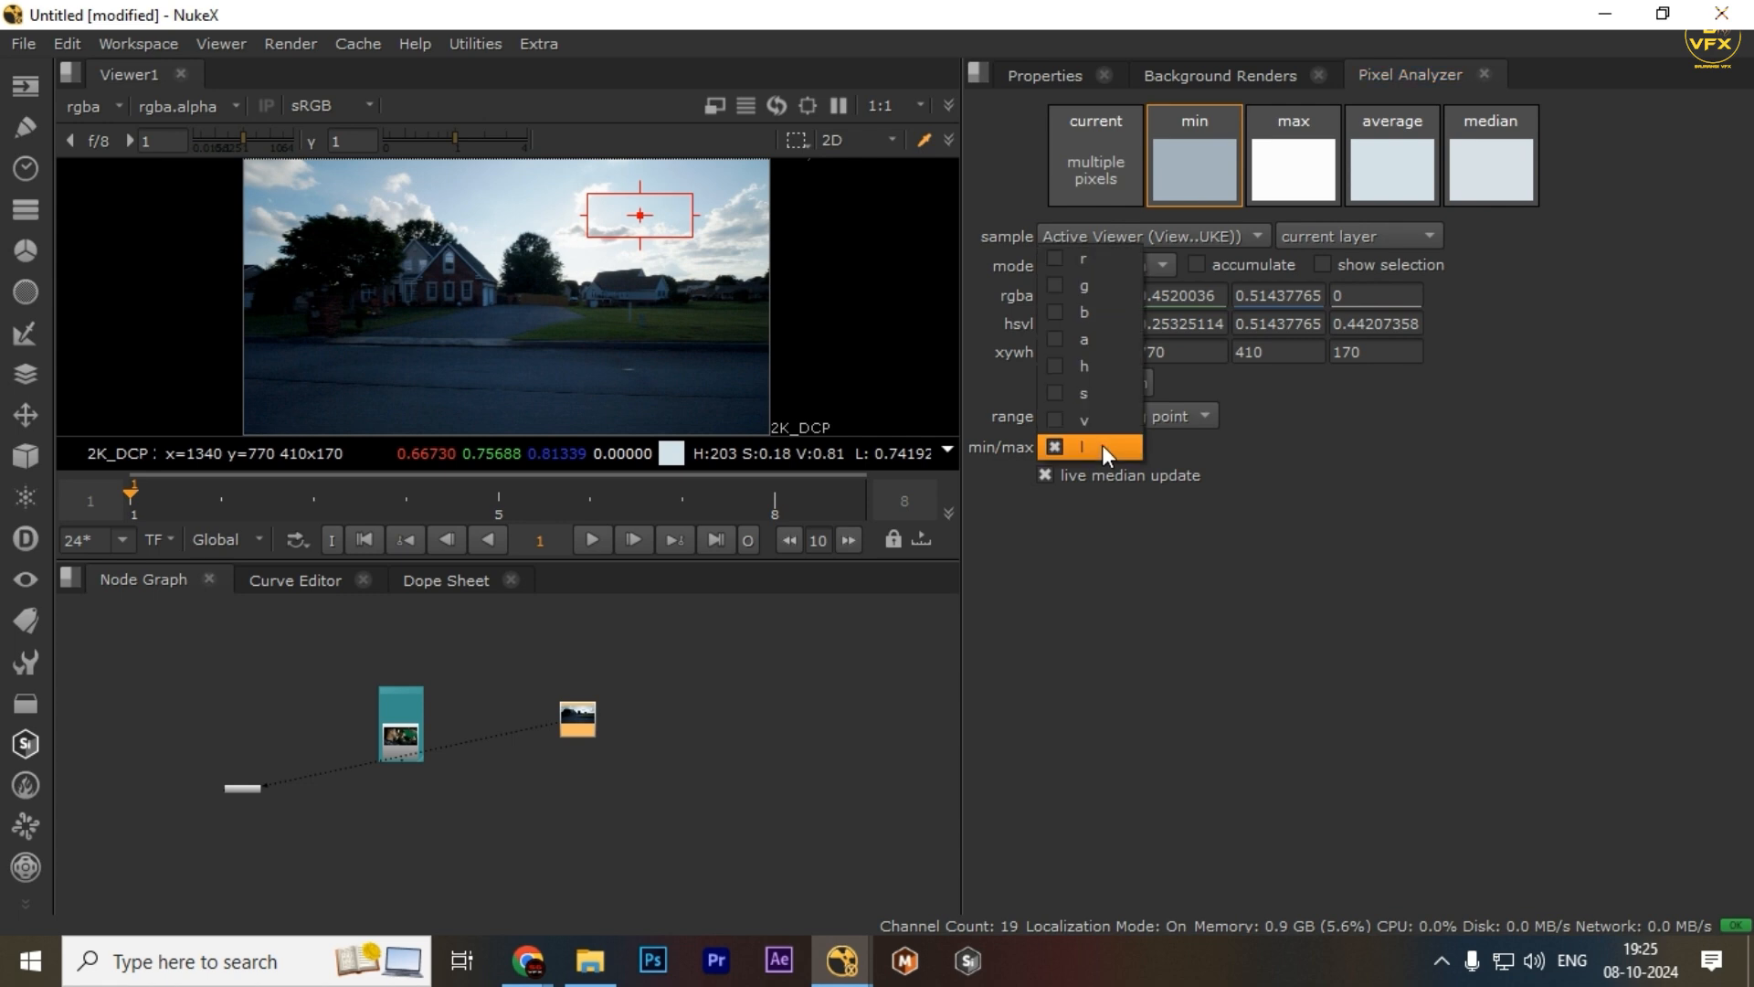
click(1259, 448)
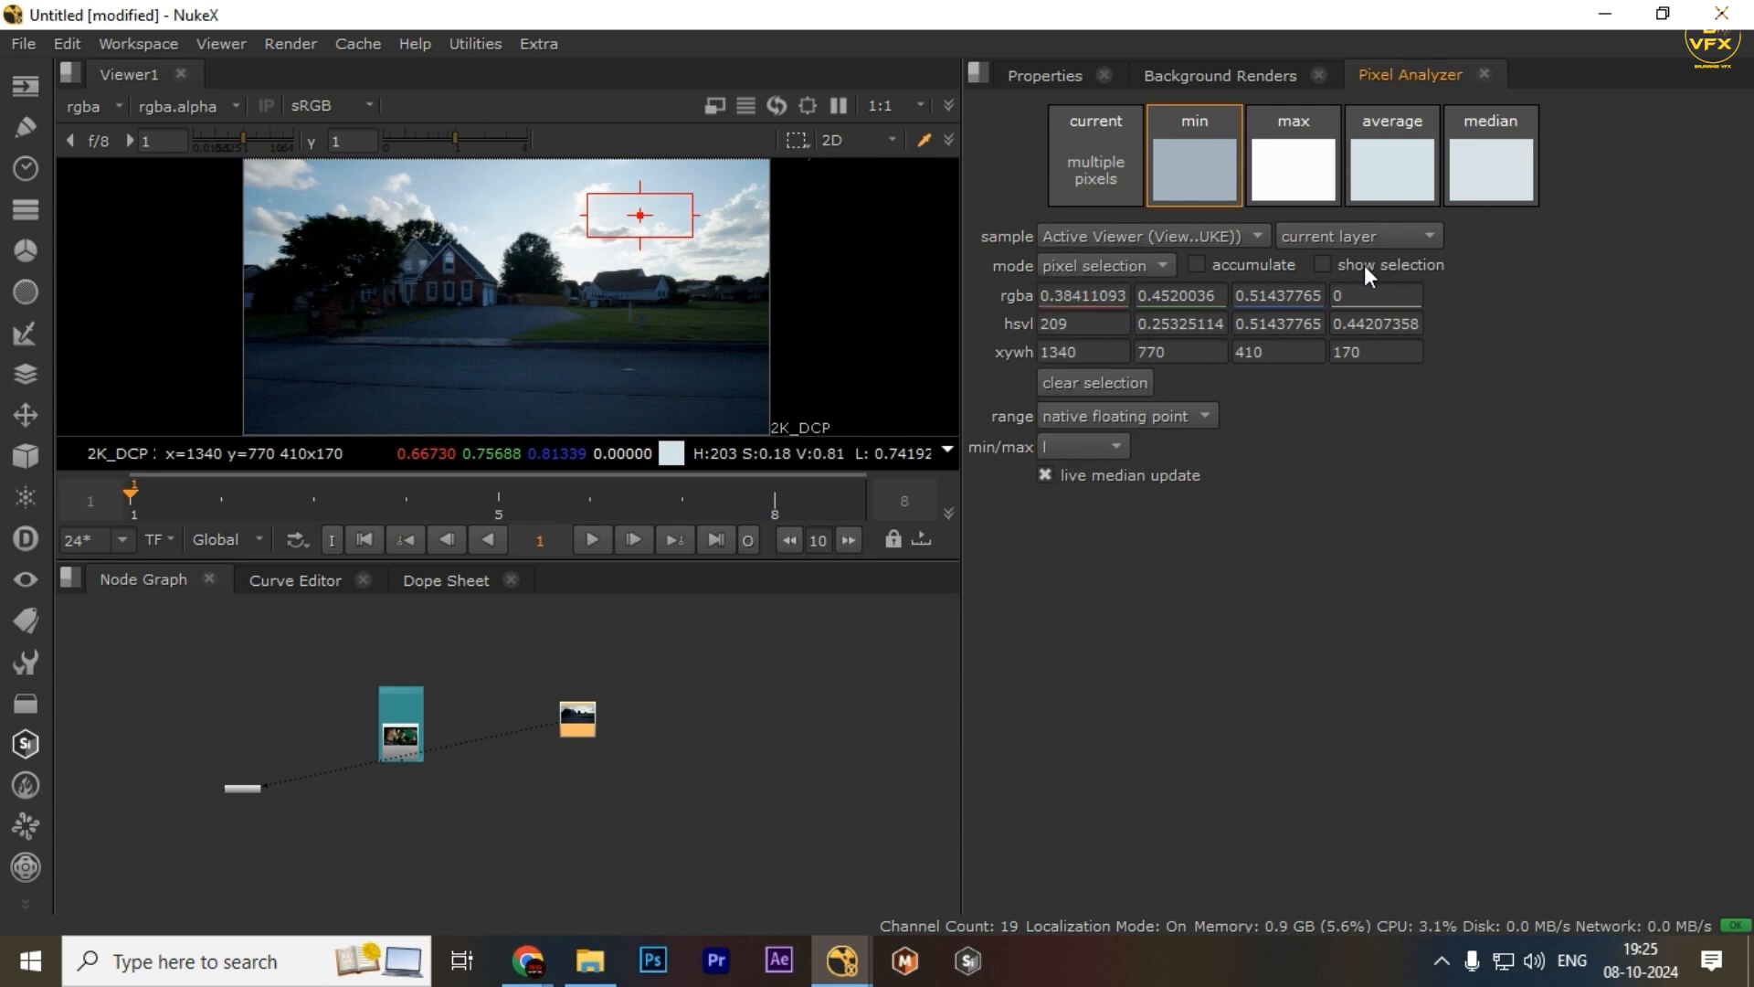
click(1122, 480)
Resample the sky with a region of about 245x130 pixels
drag(496, 188, 602, 207)
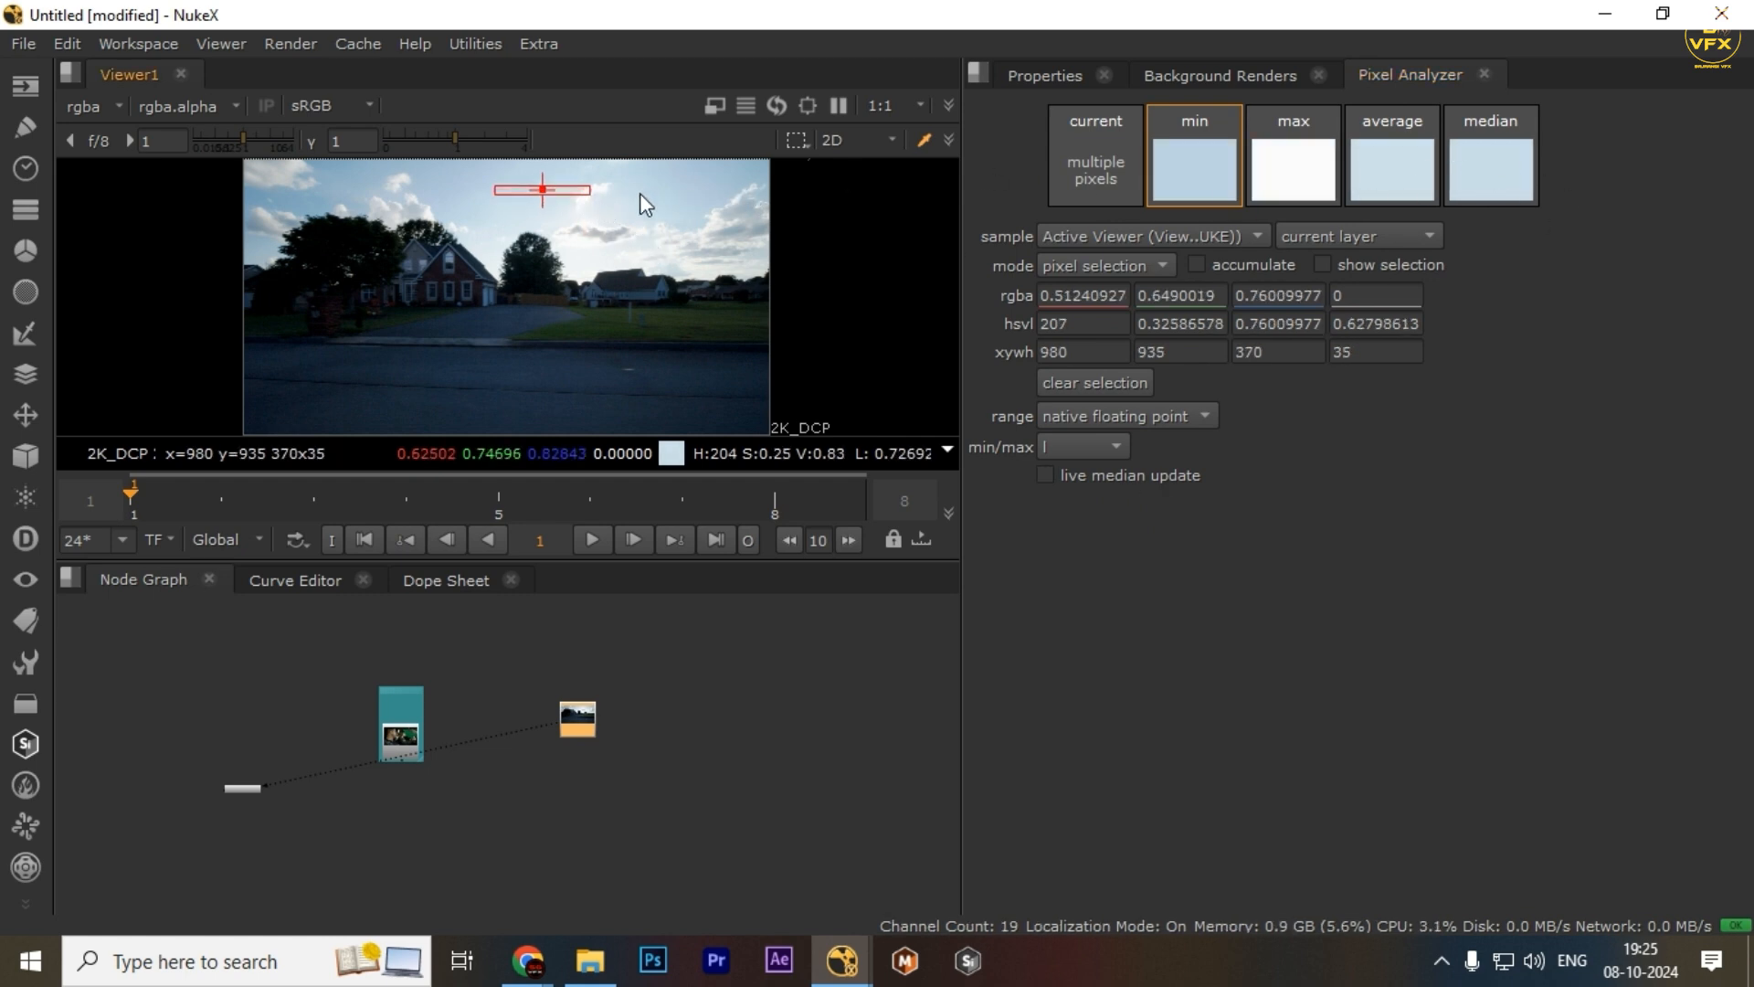
drag(640, 194, 702, 225)
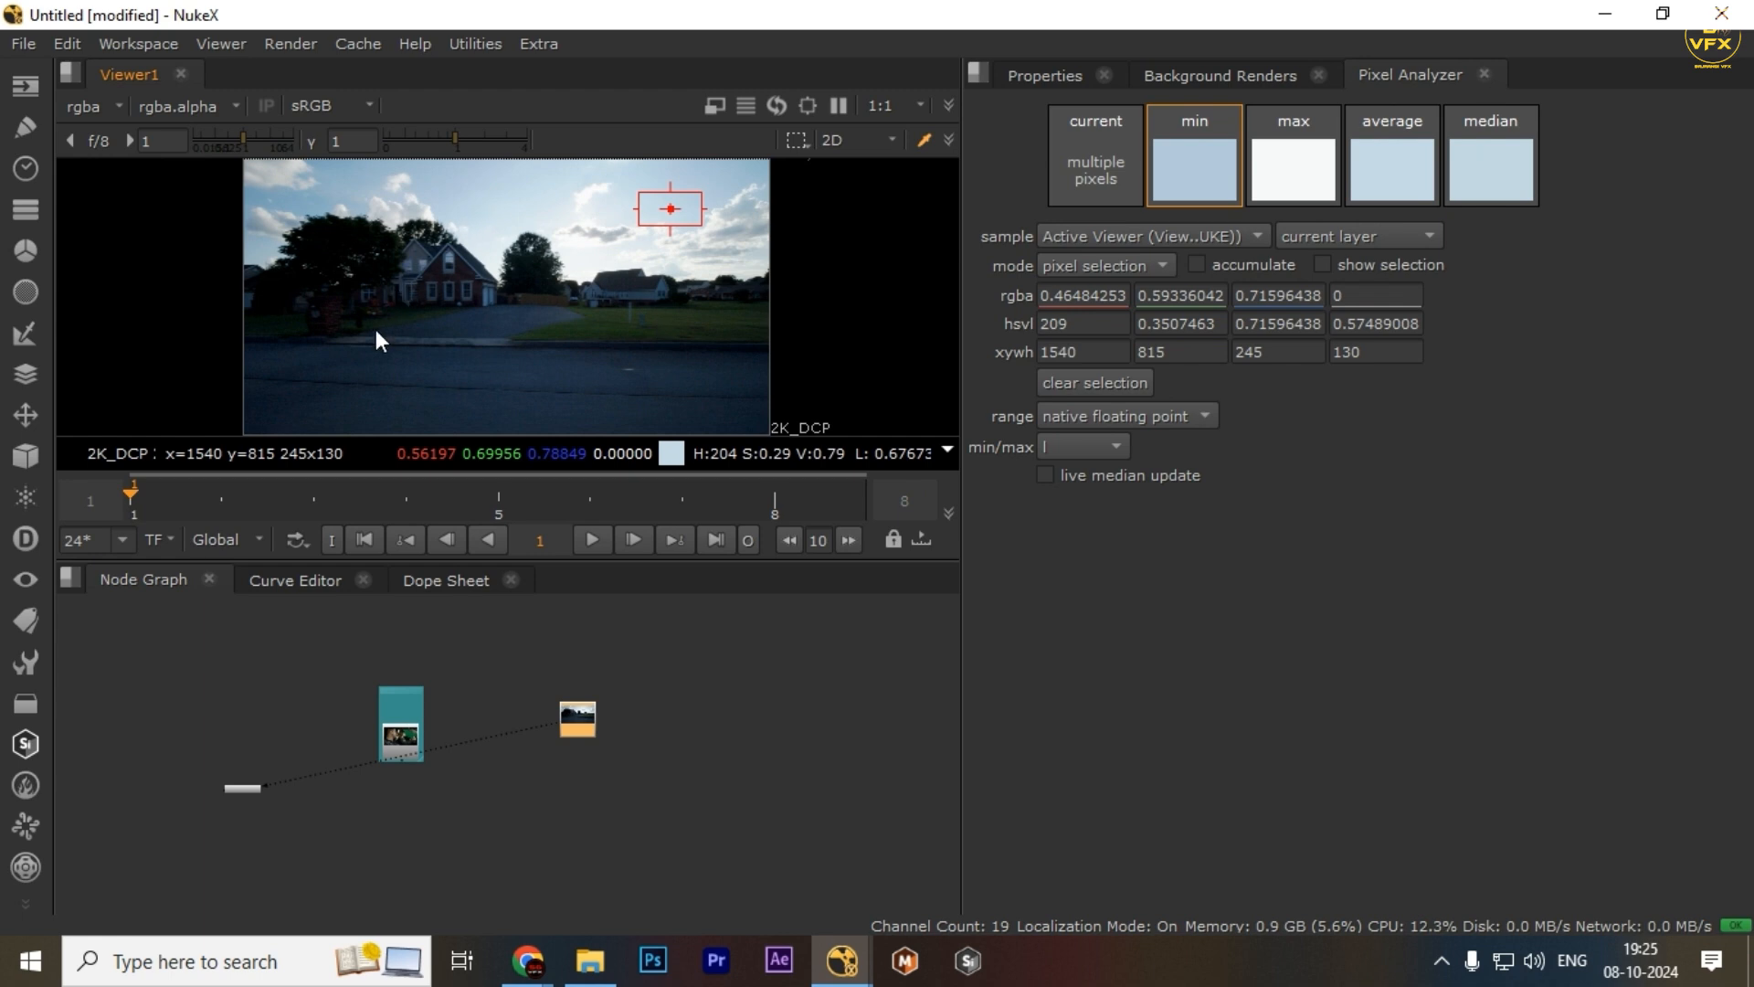
scroll(379, 325, up, 3)
drag(491, 345, 580, 327)
scroll(464, 311, down, 1)
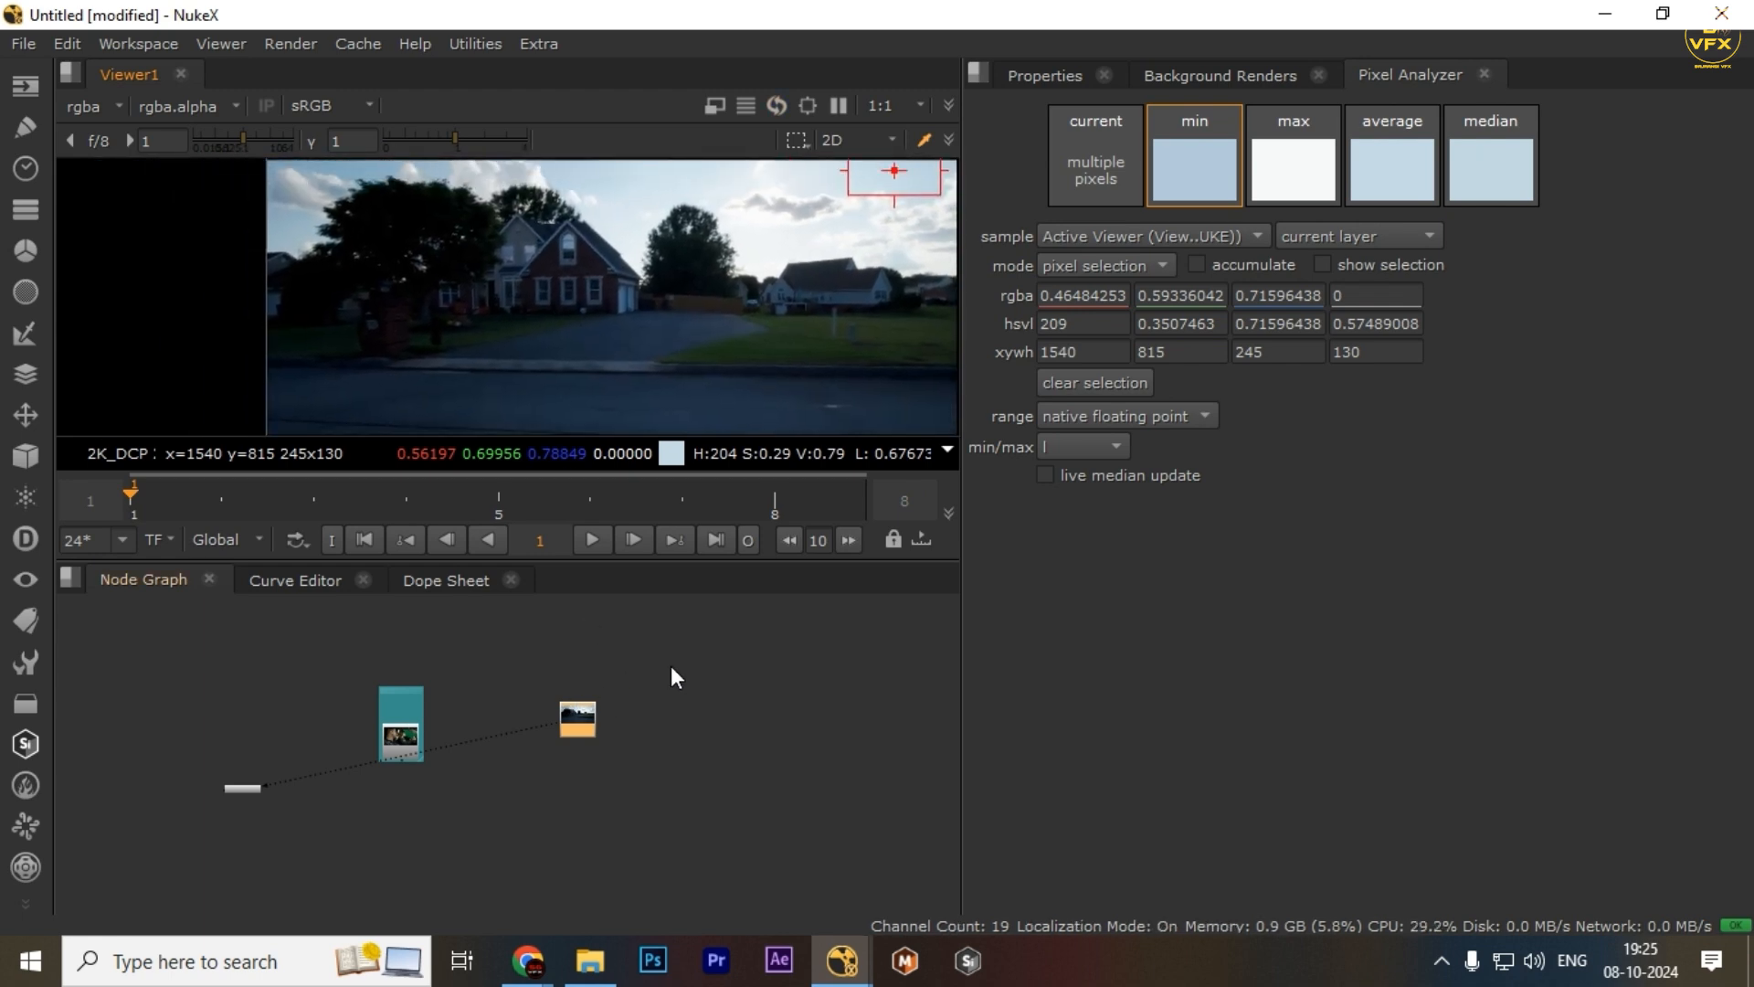
drag(671, 668, 525, 806)
scroll(577, 302, up, 4)
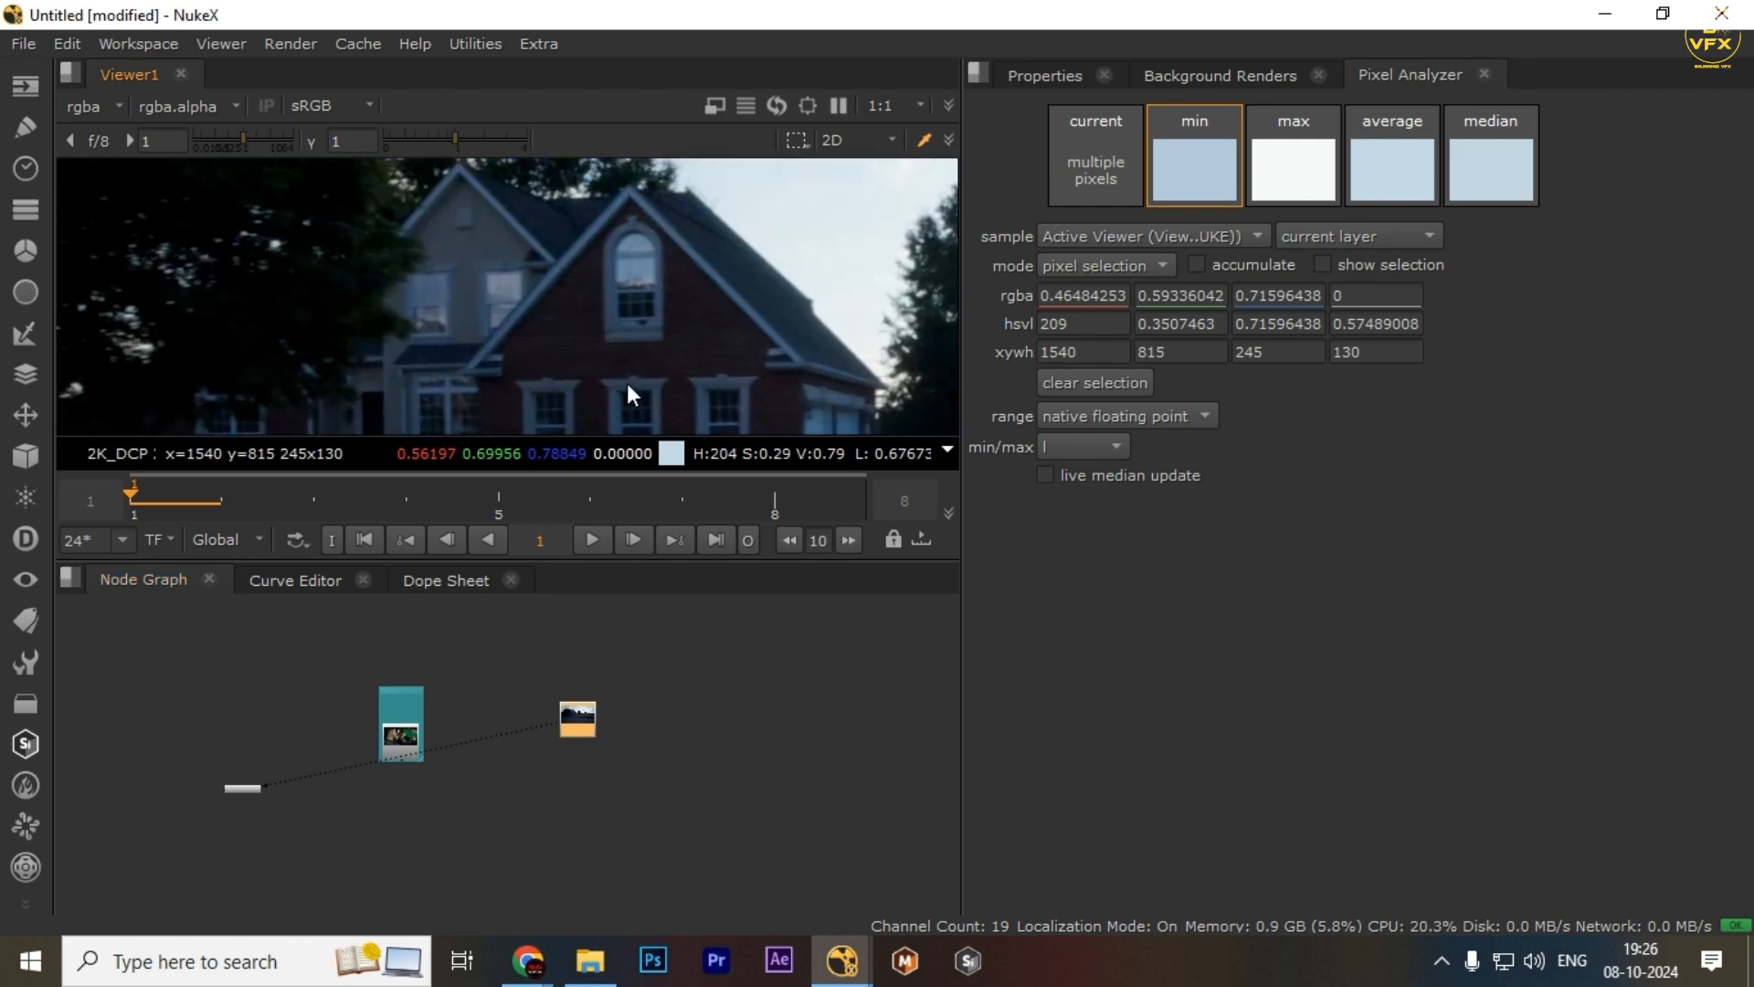
Zoom into the house and sample a dark brick region of about 27x47 pixels
scroll(580, 285, up, 3)
drag(539, 308, 579, 364)
drag(762, 380, 689, 292)
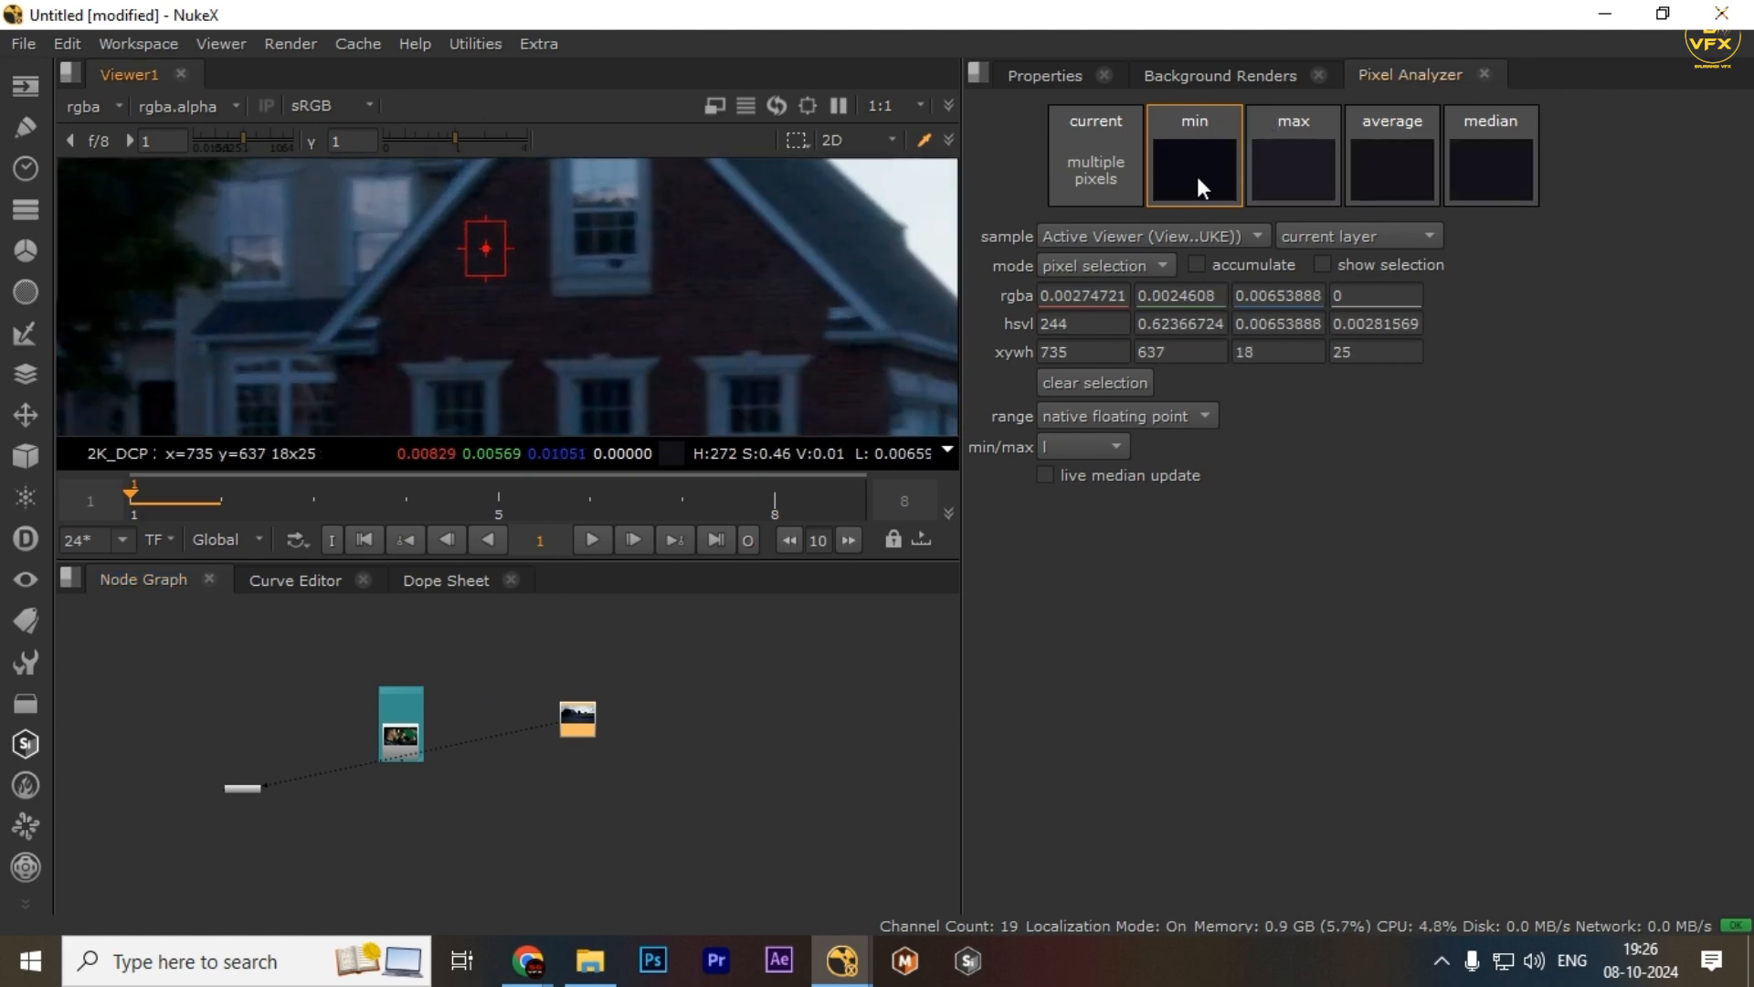
drag(677, 204, 736, 309)
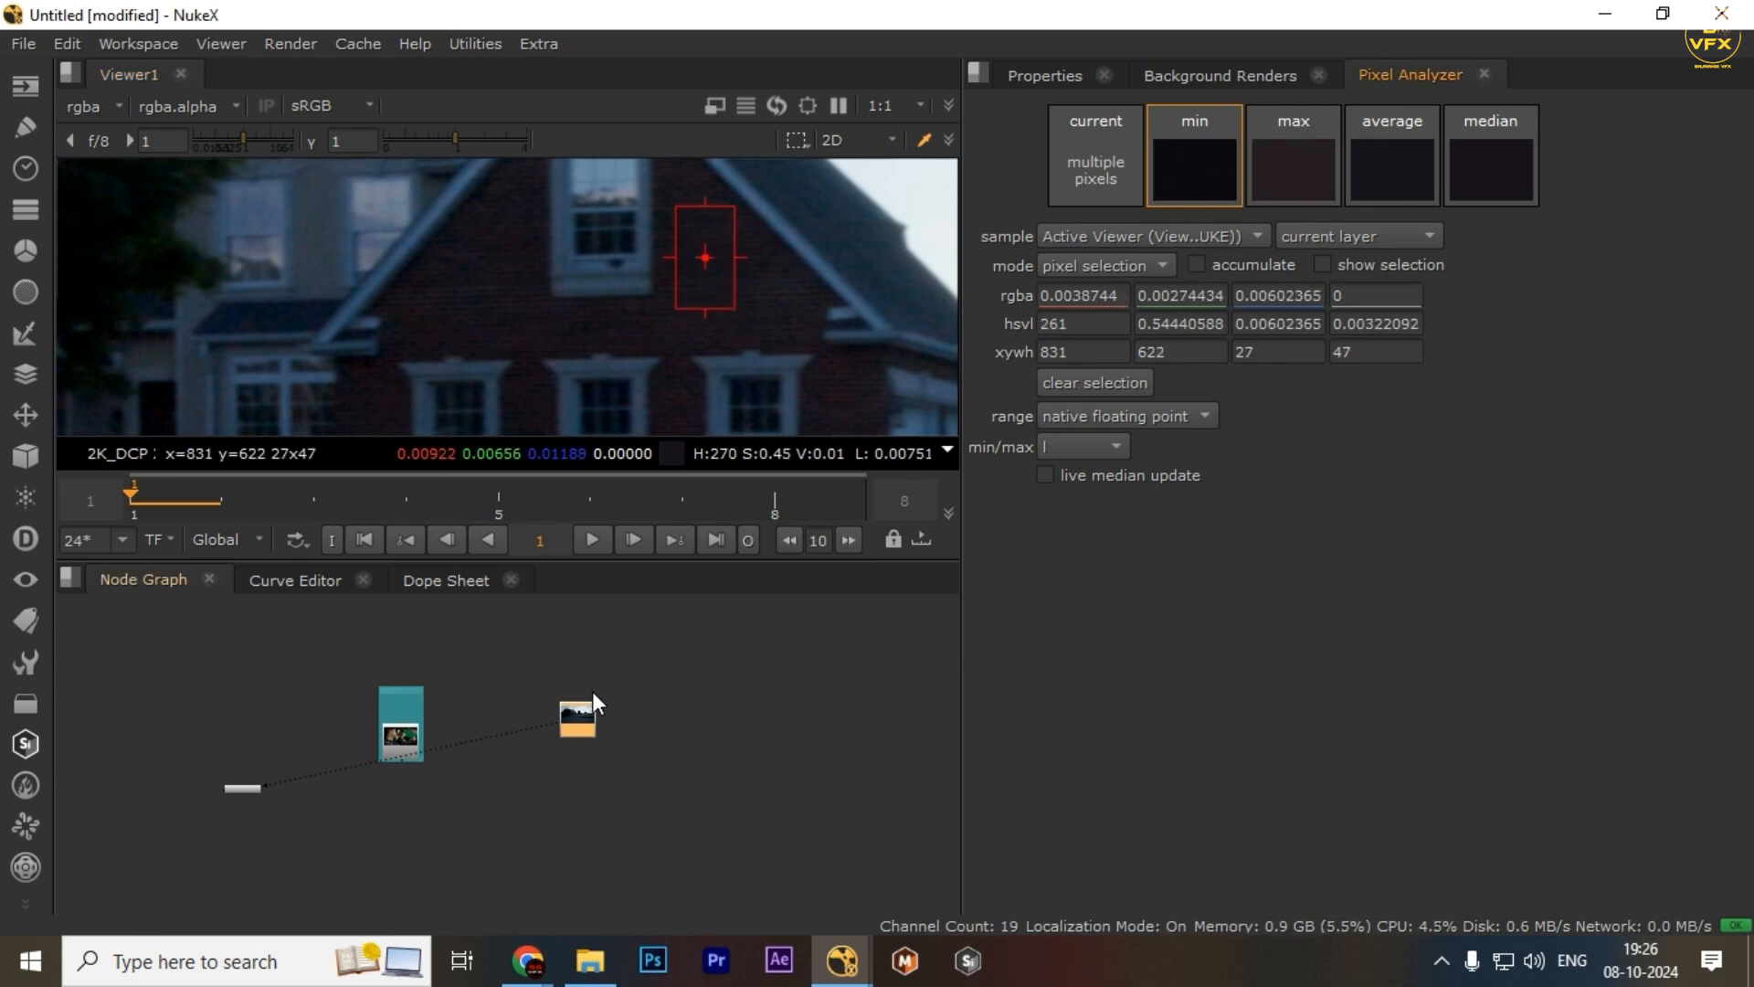
Fit the image in the viewer and open the Grade1 node's properties
key(f)
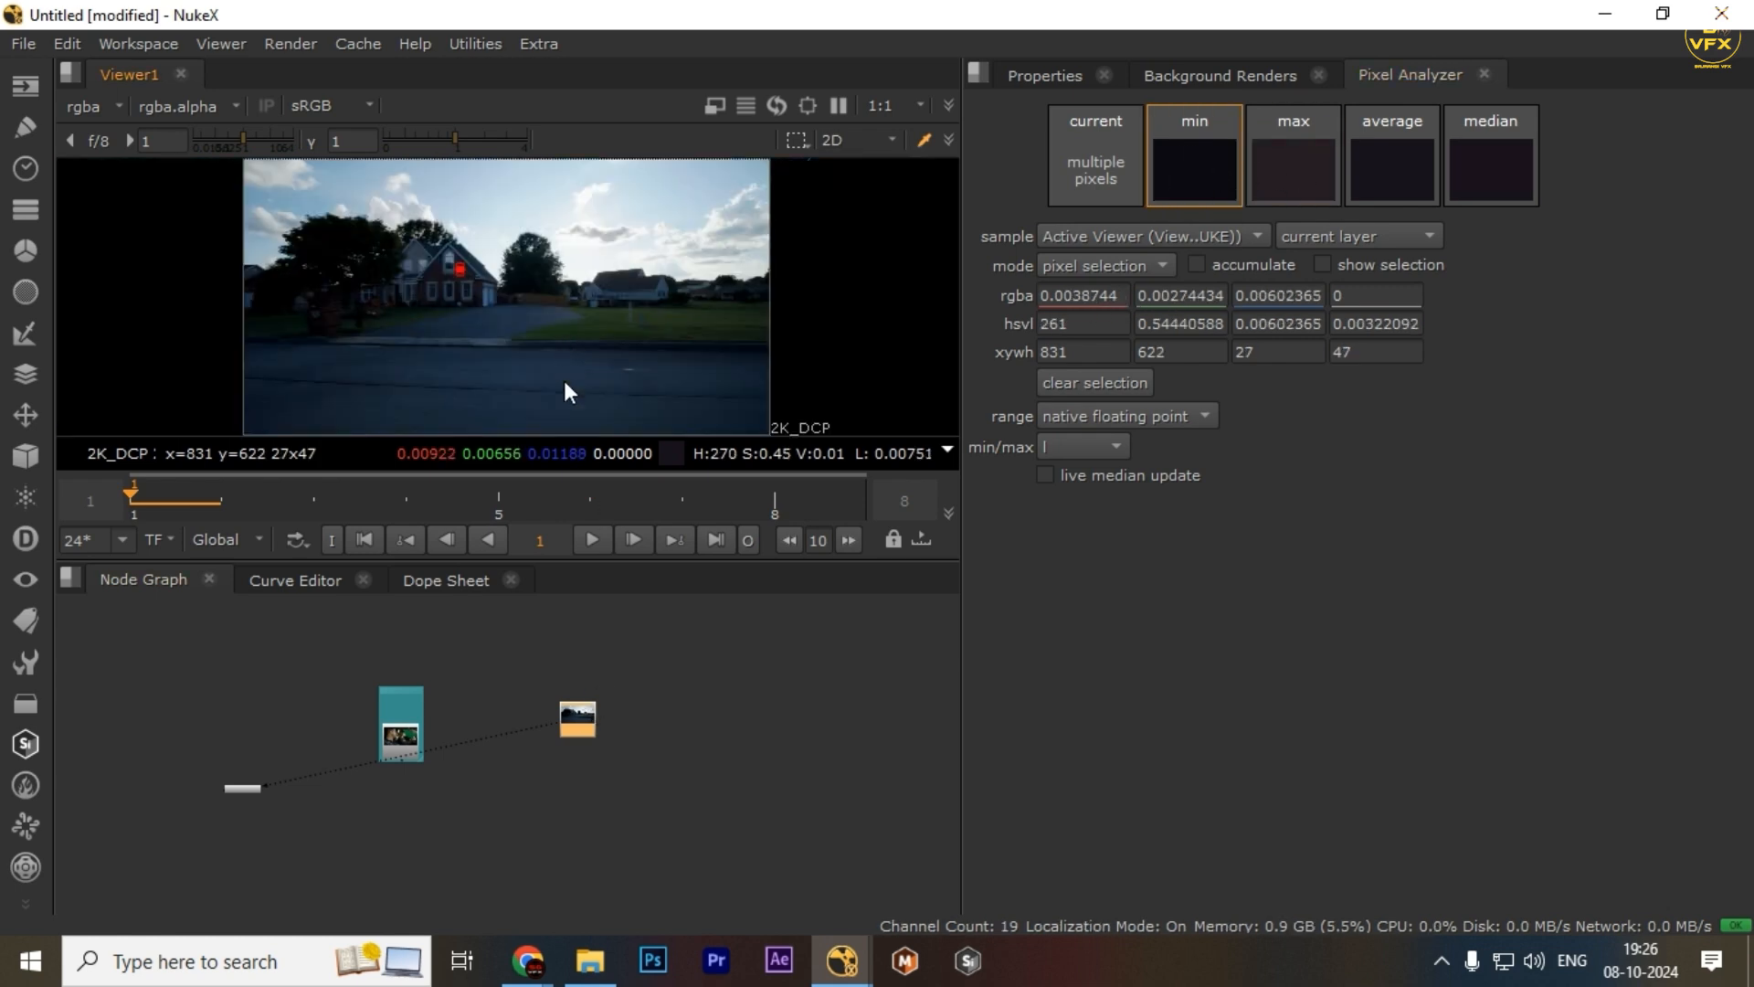
scroll(576, 749, up, 3)
double_click(574, 745)
scroll(574, 748, up, 2)
click(1443, 80)
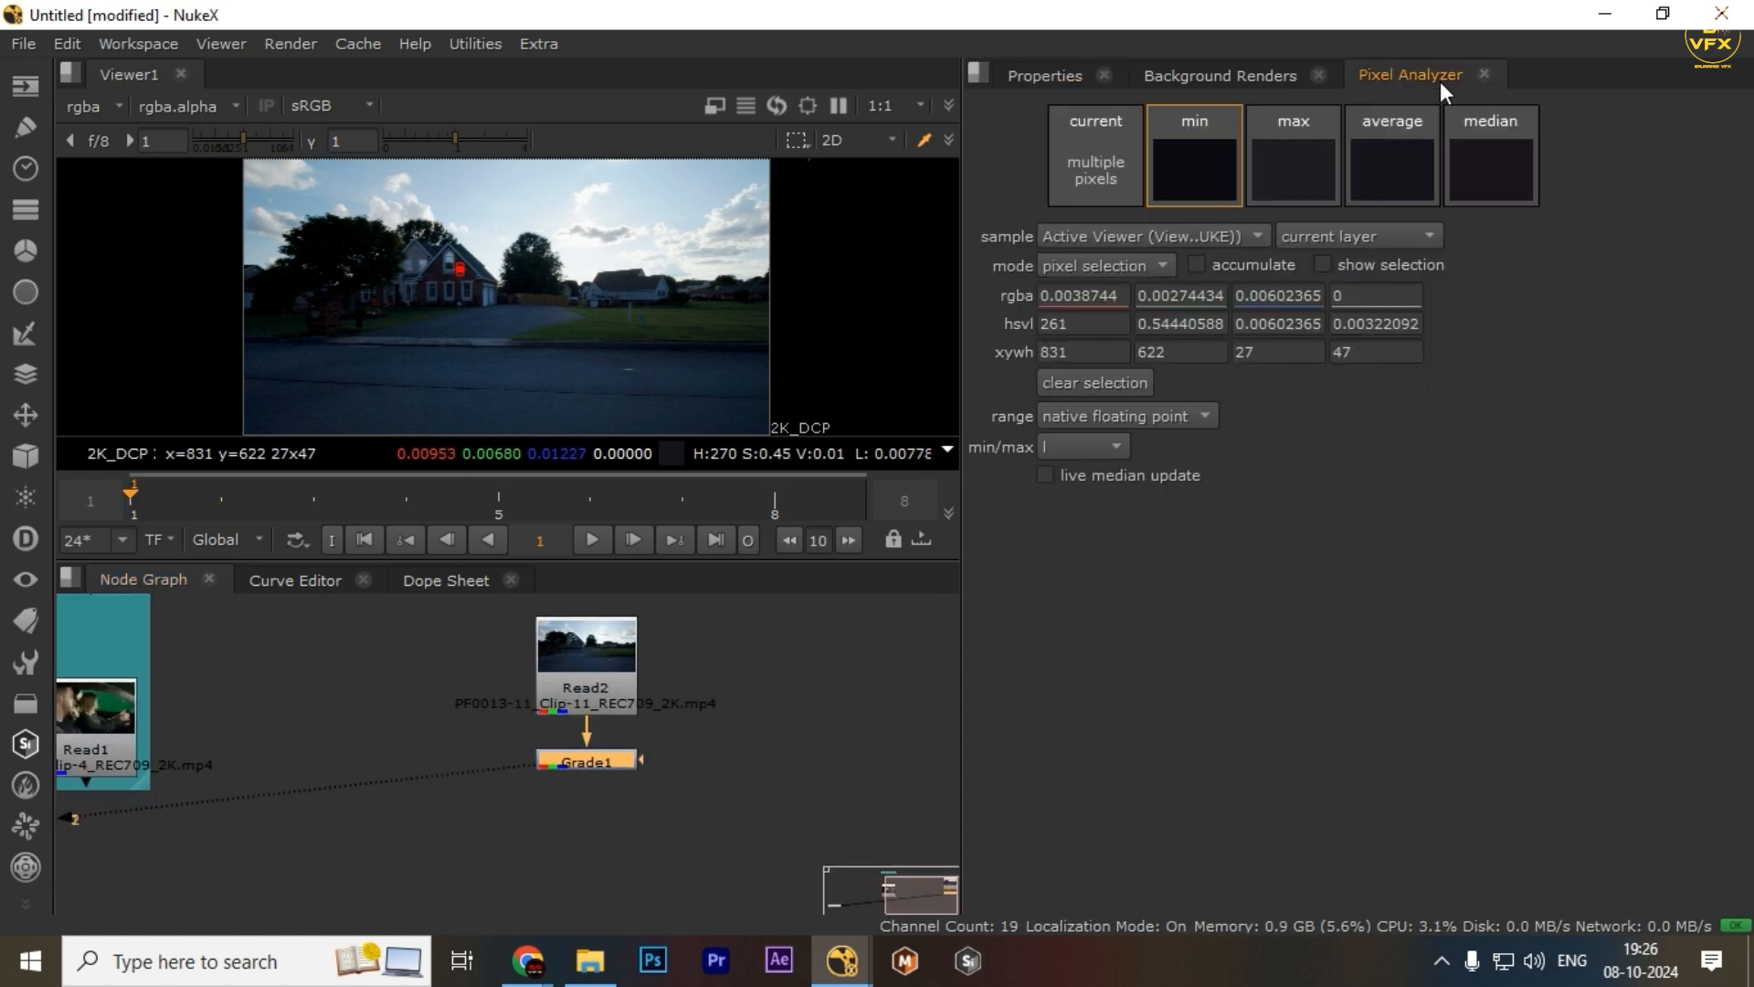
click(1041, 79)
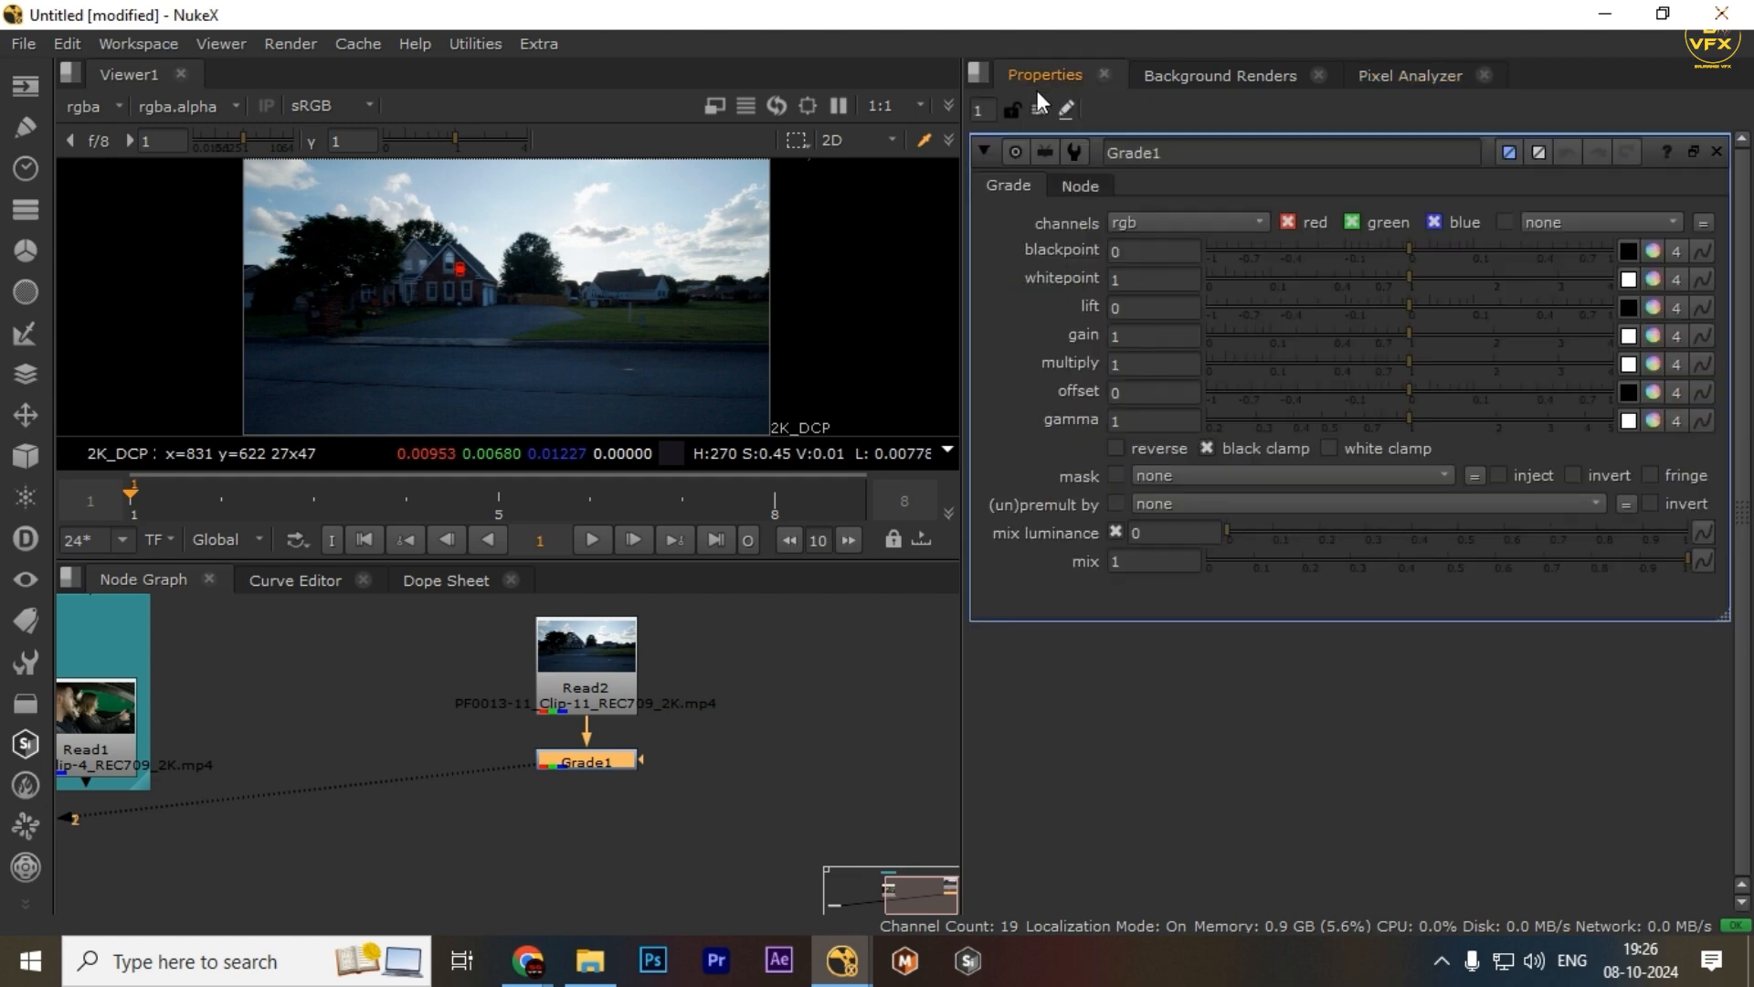
Dock the Pixel Analyzer panel beside the Node Graph and reopen Grade1's properties
drag(1424, 82, 491, 659)
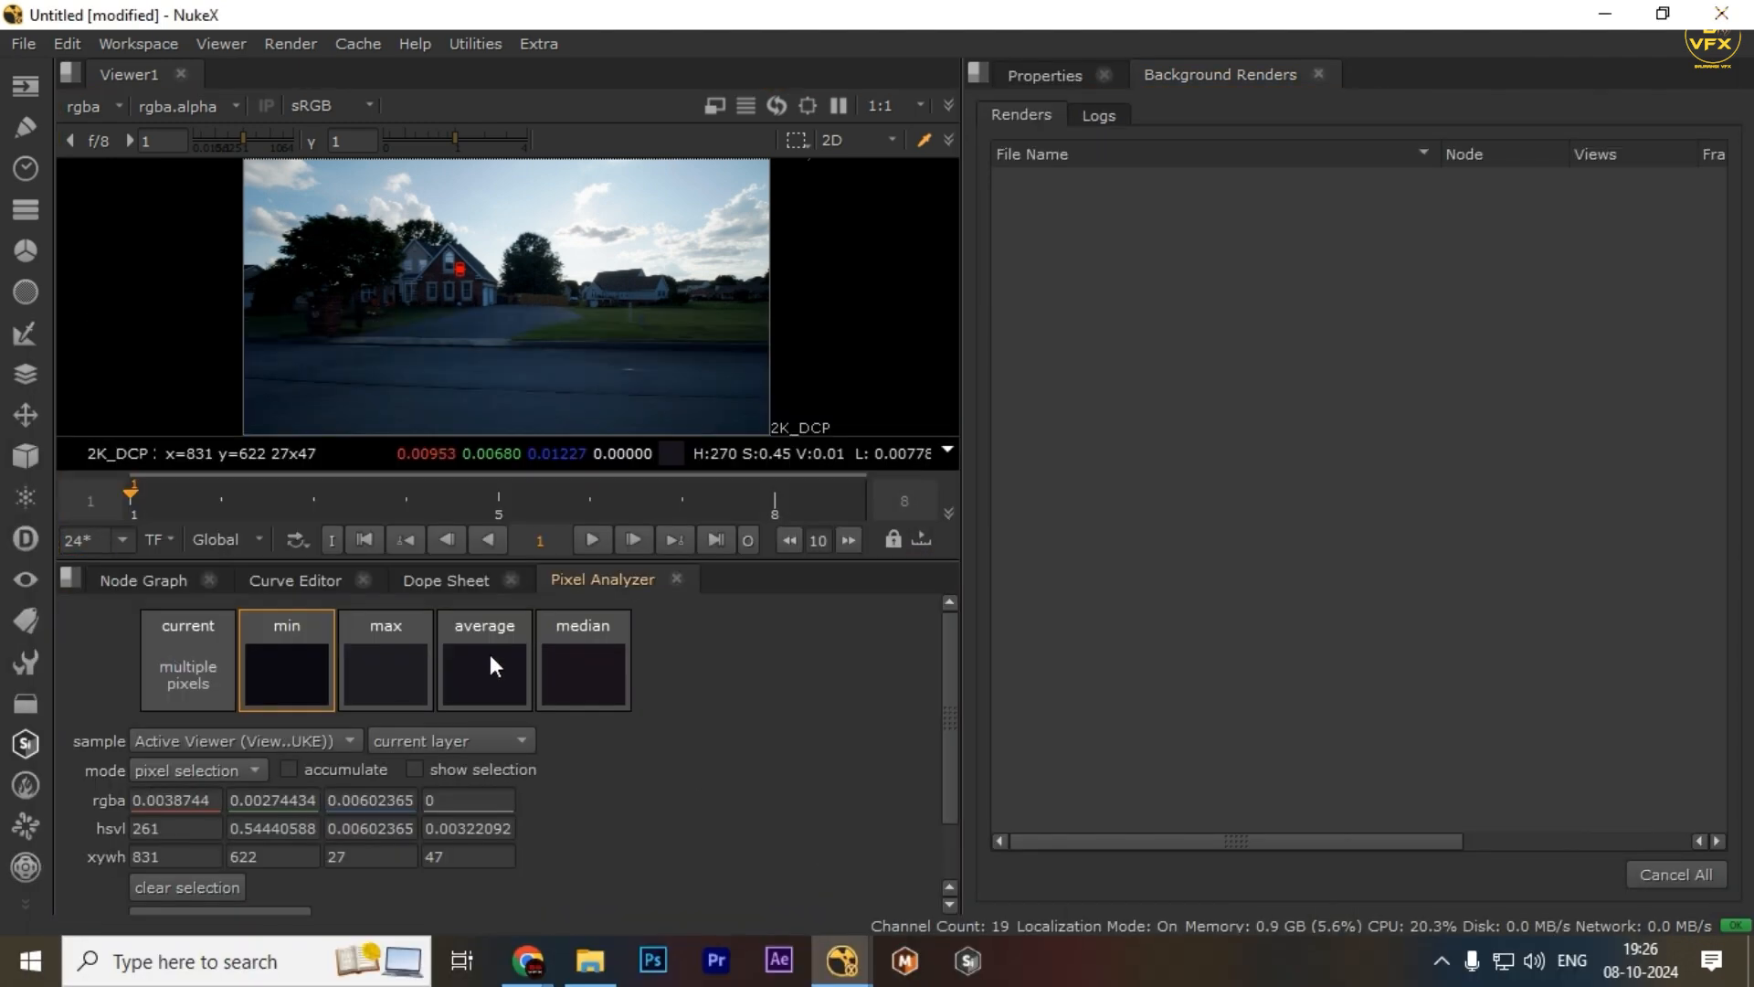
click(146, 579)
click(575, 588)
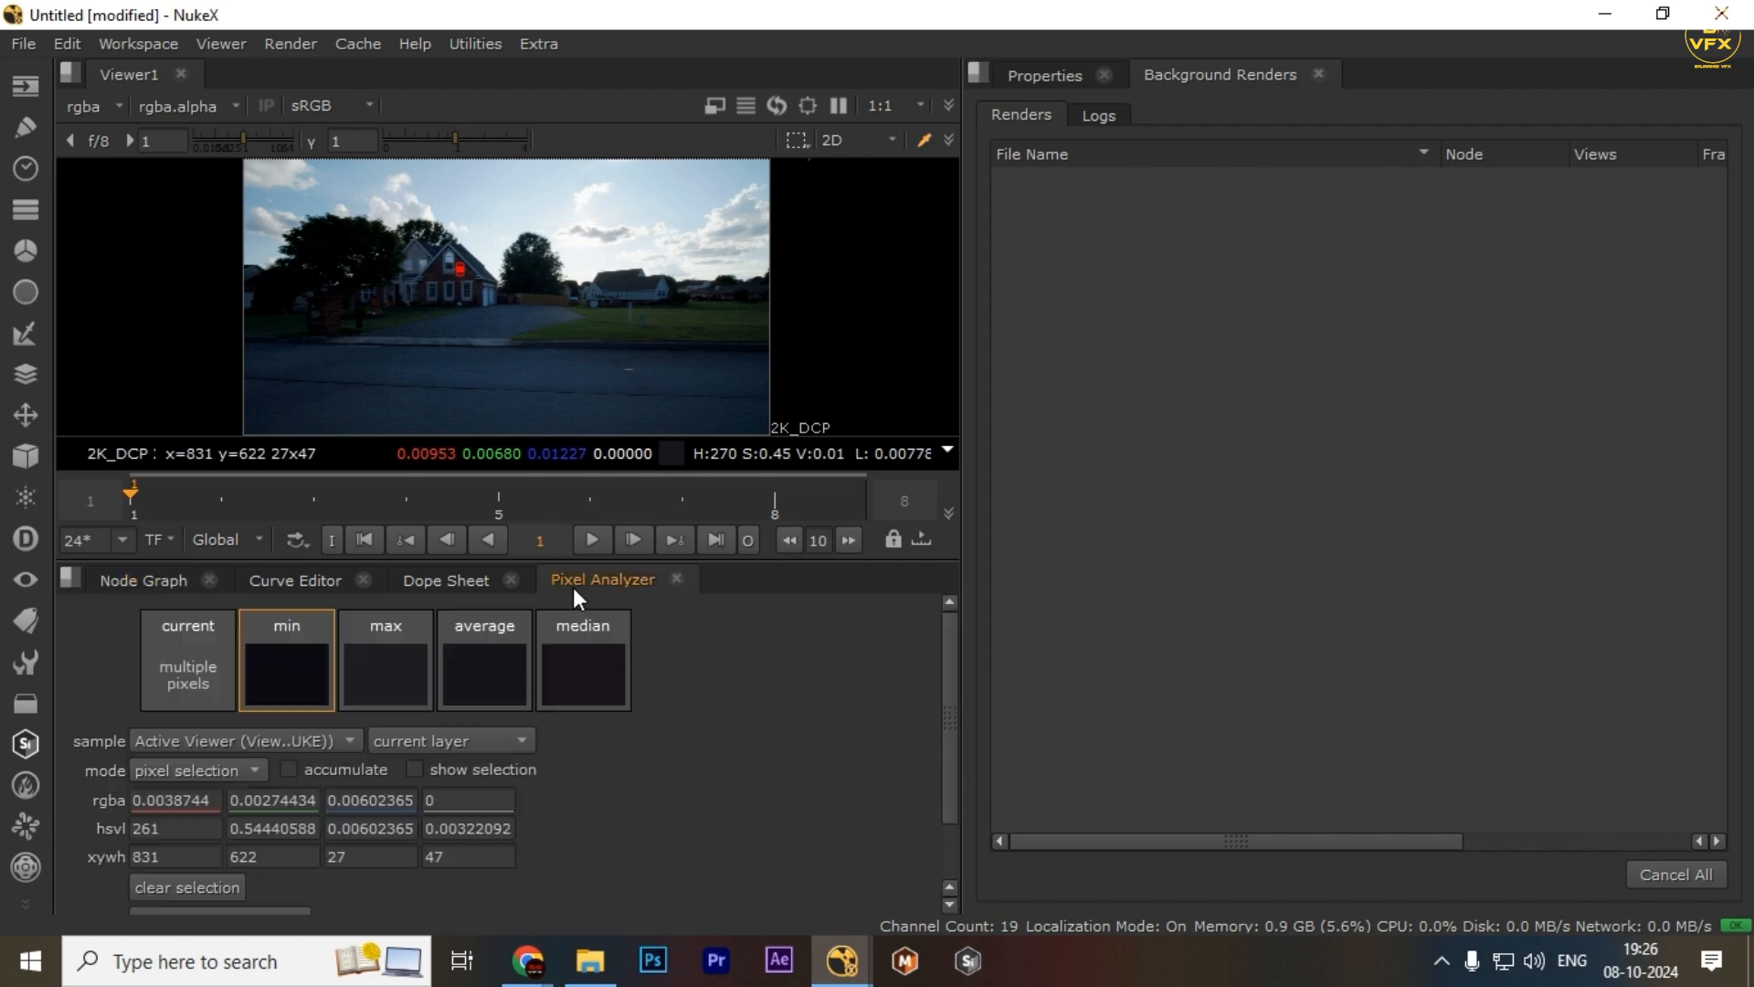
click(166, 584)
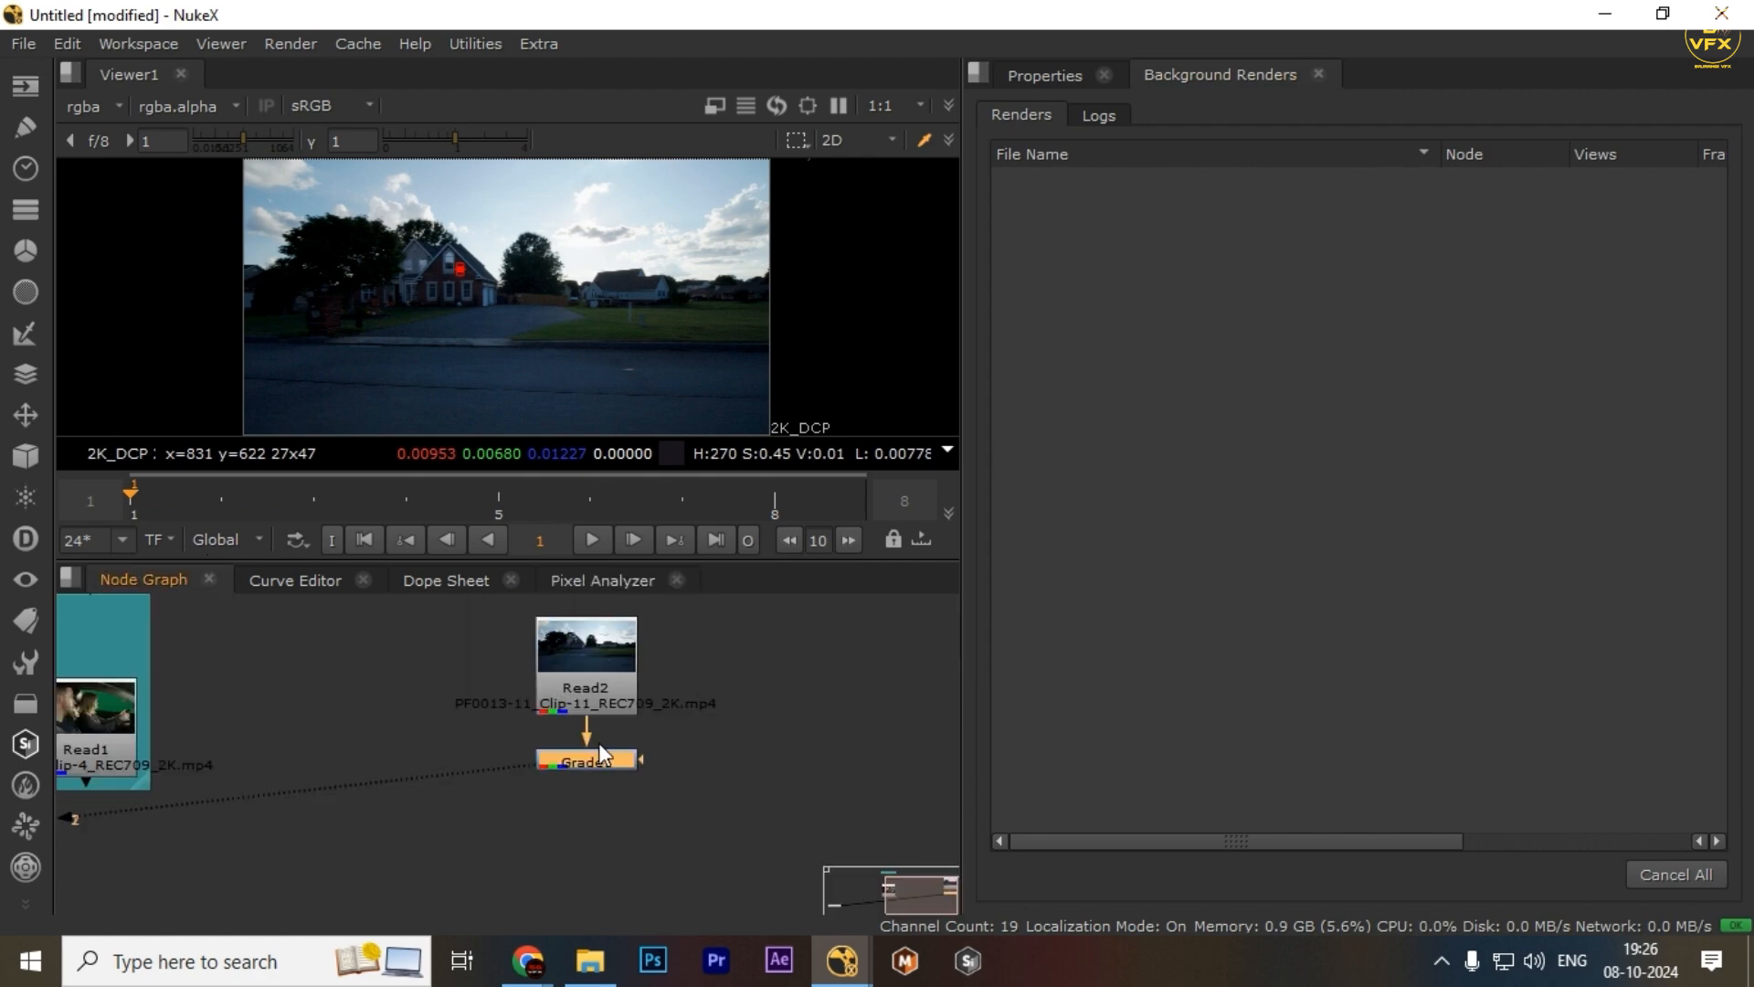
double_click(599, 748)
click(605, 583)
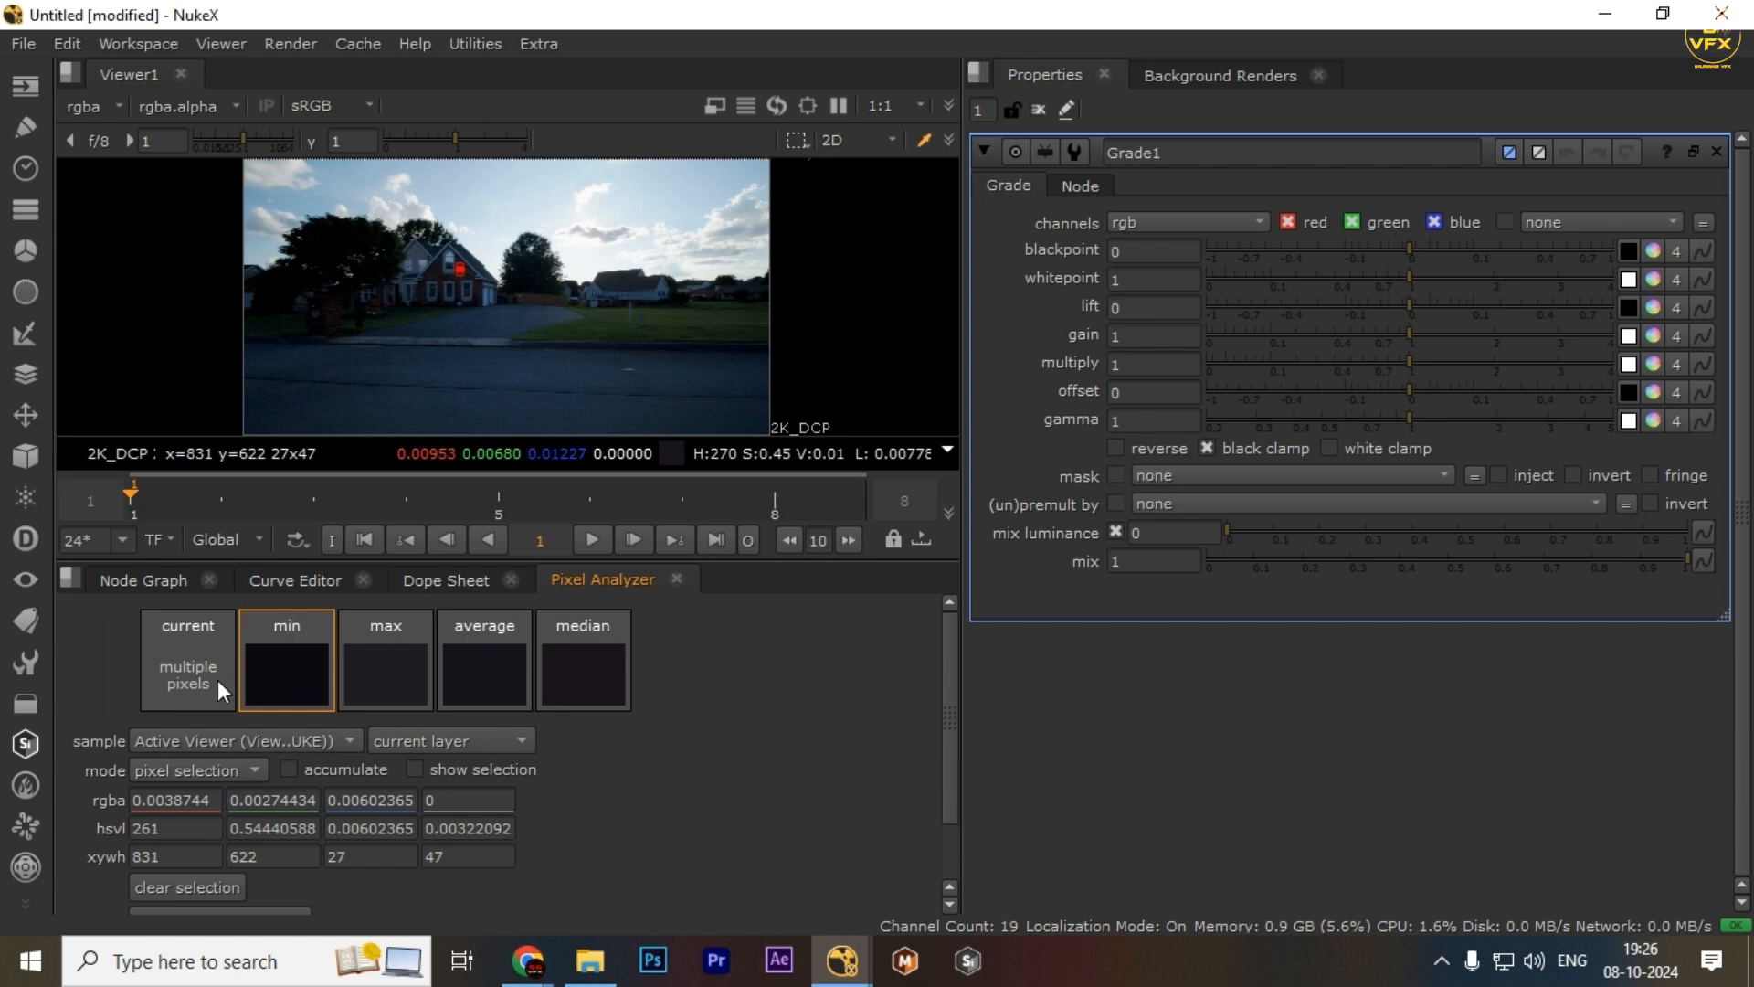
Transfer the min swatch to Grade1's blackpoint and the max swatch to its whitepoint
scroll(426, 294, up, 5)
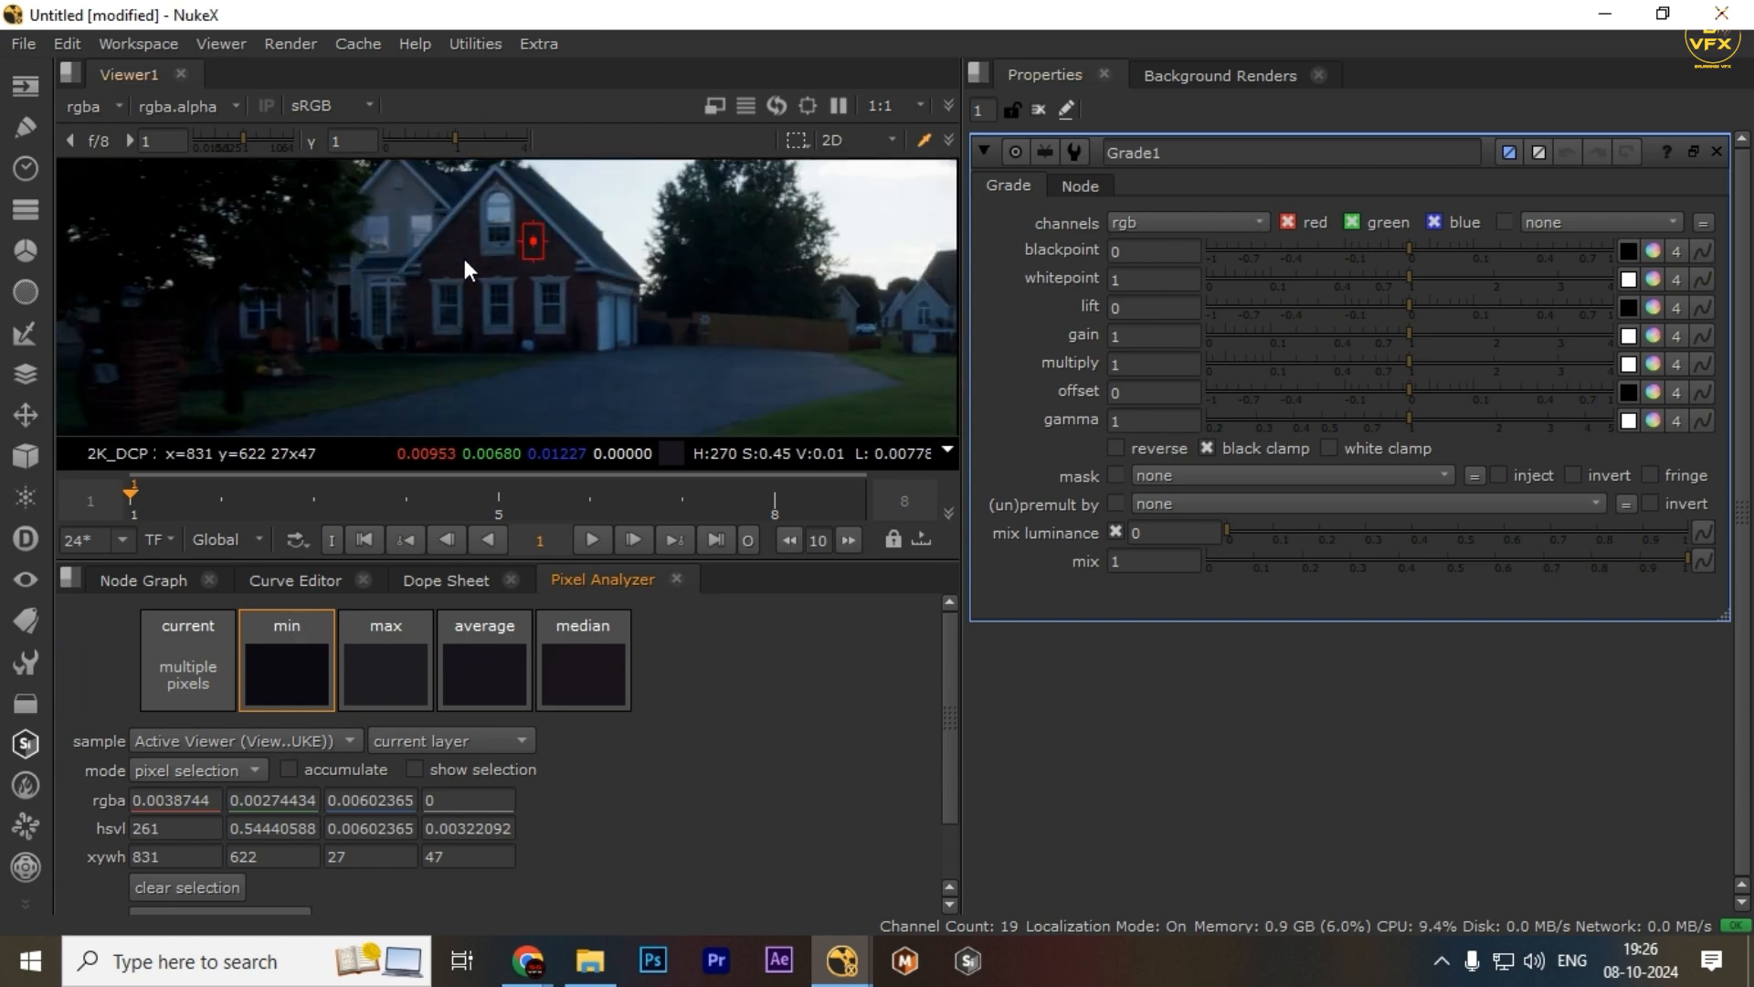
scroll(326, 266, up, 3)
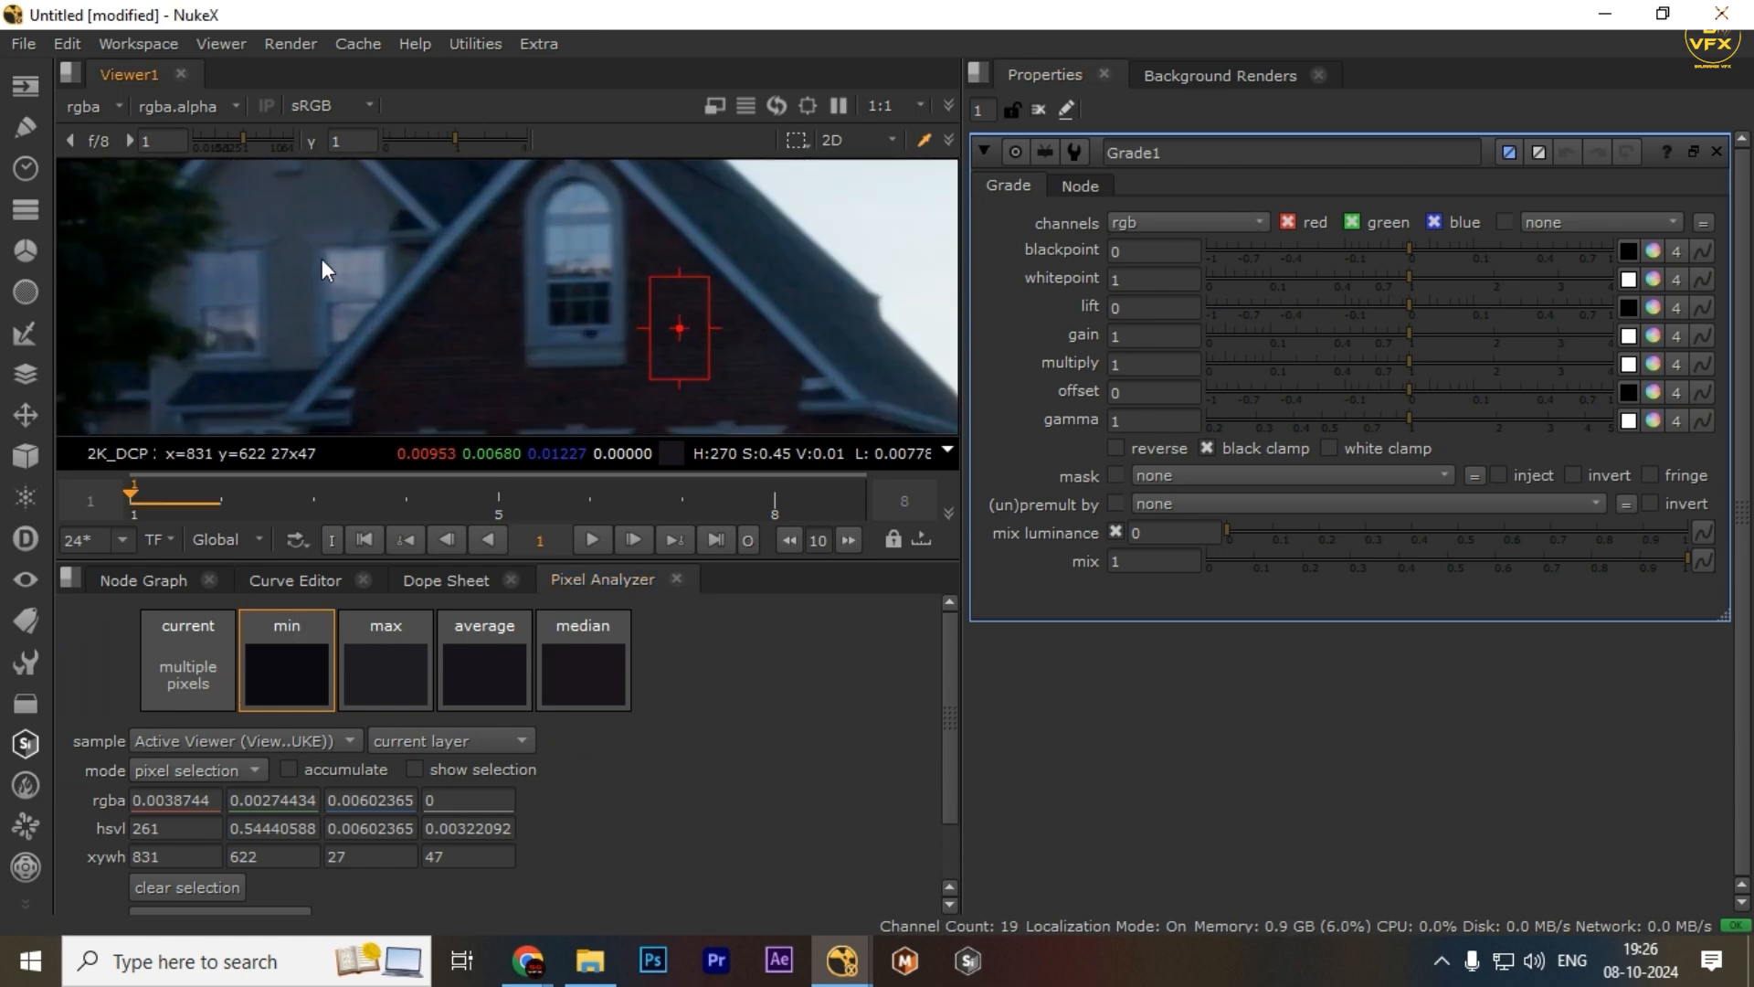
scroll(435, 286, up, 3)
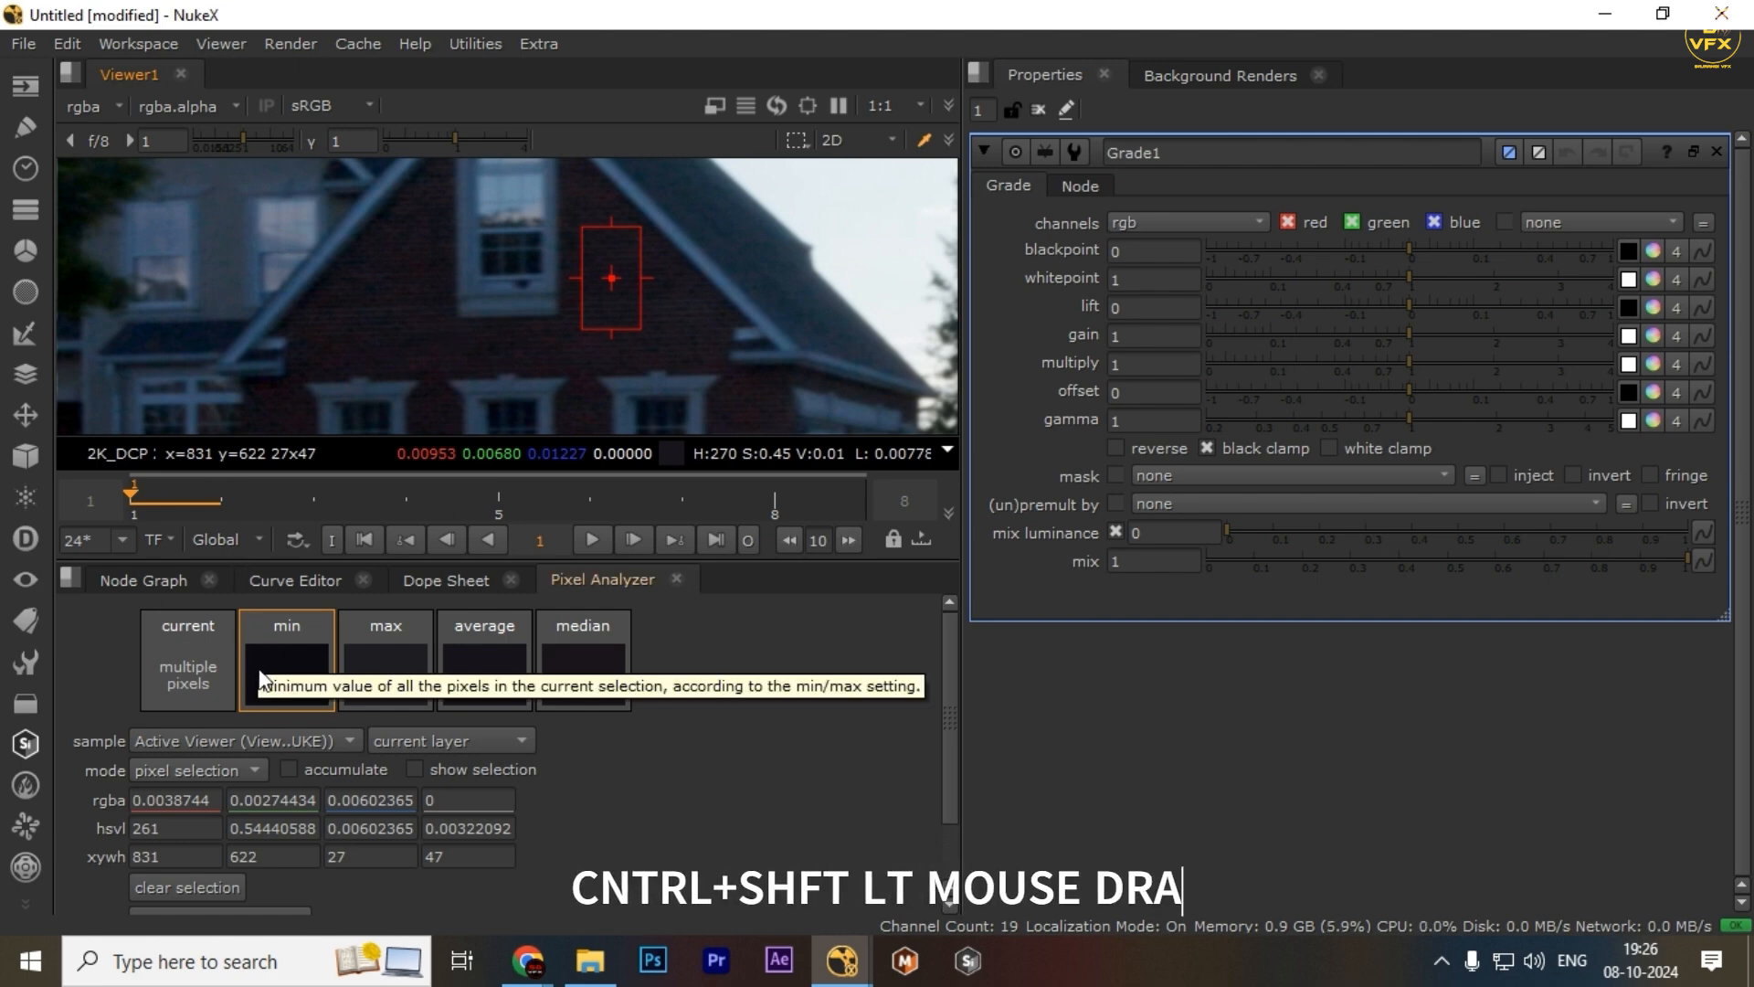
drag(262, 680, 1654, 250)
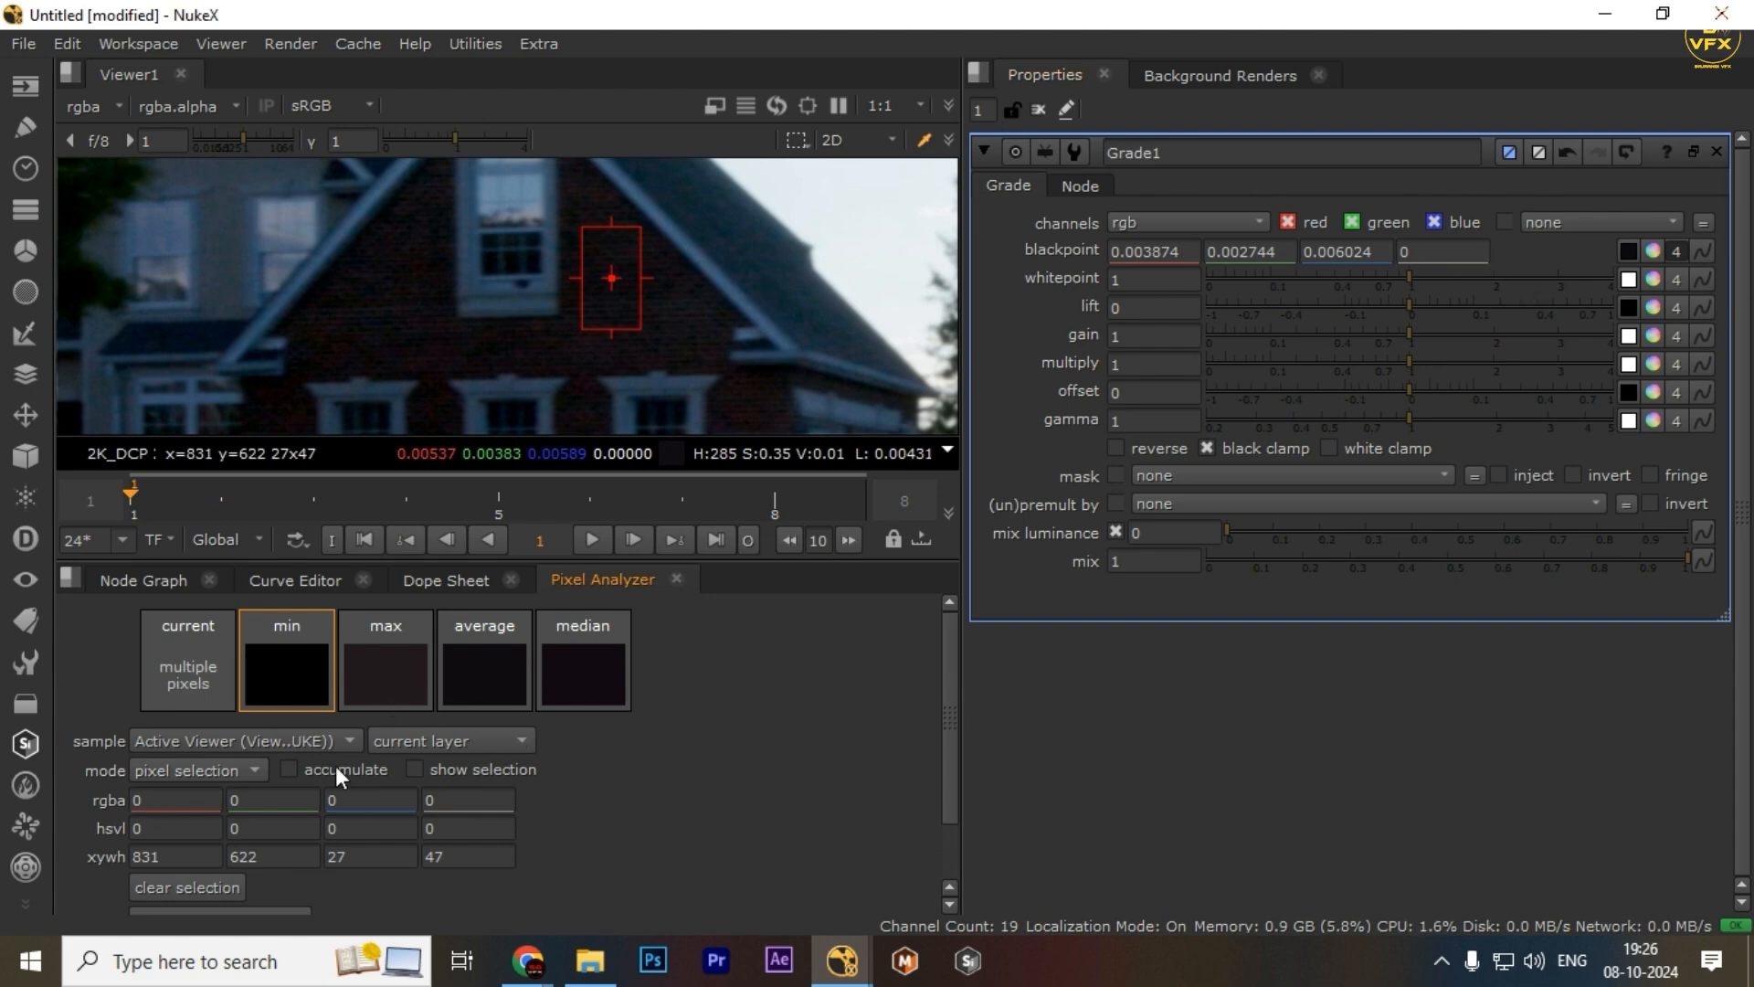
drag(389, 667, 1657, 276)
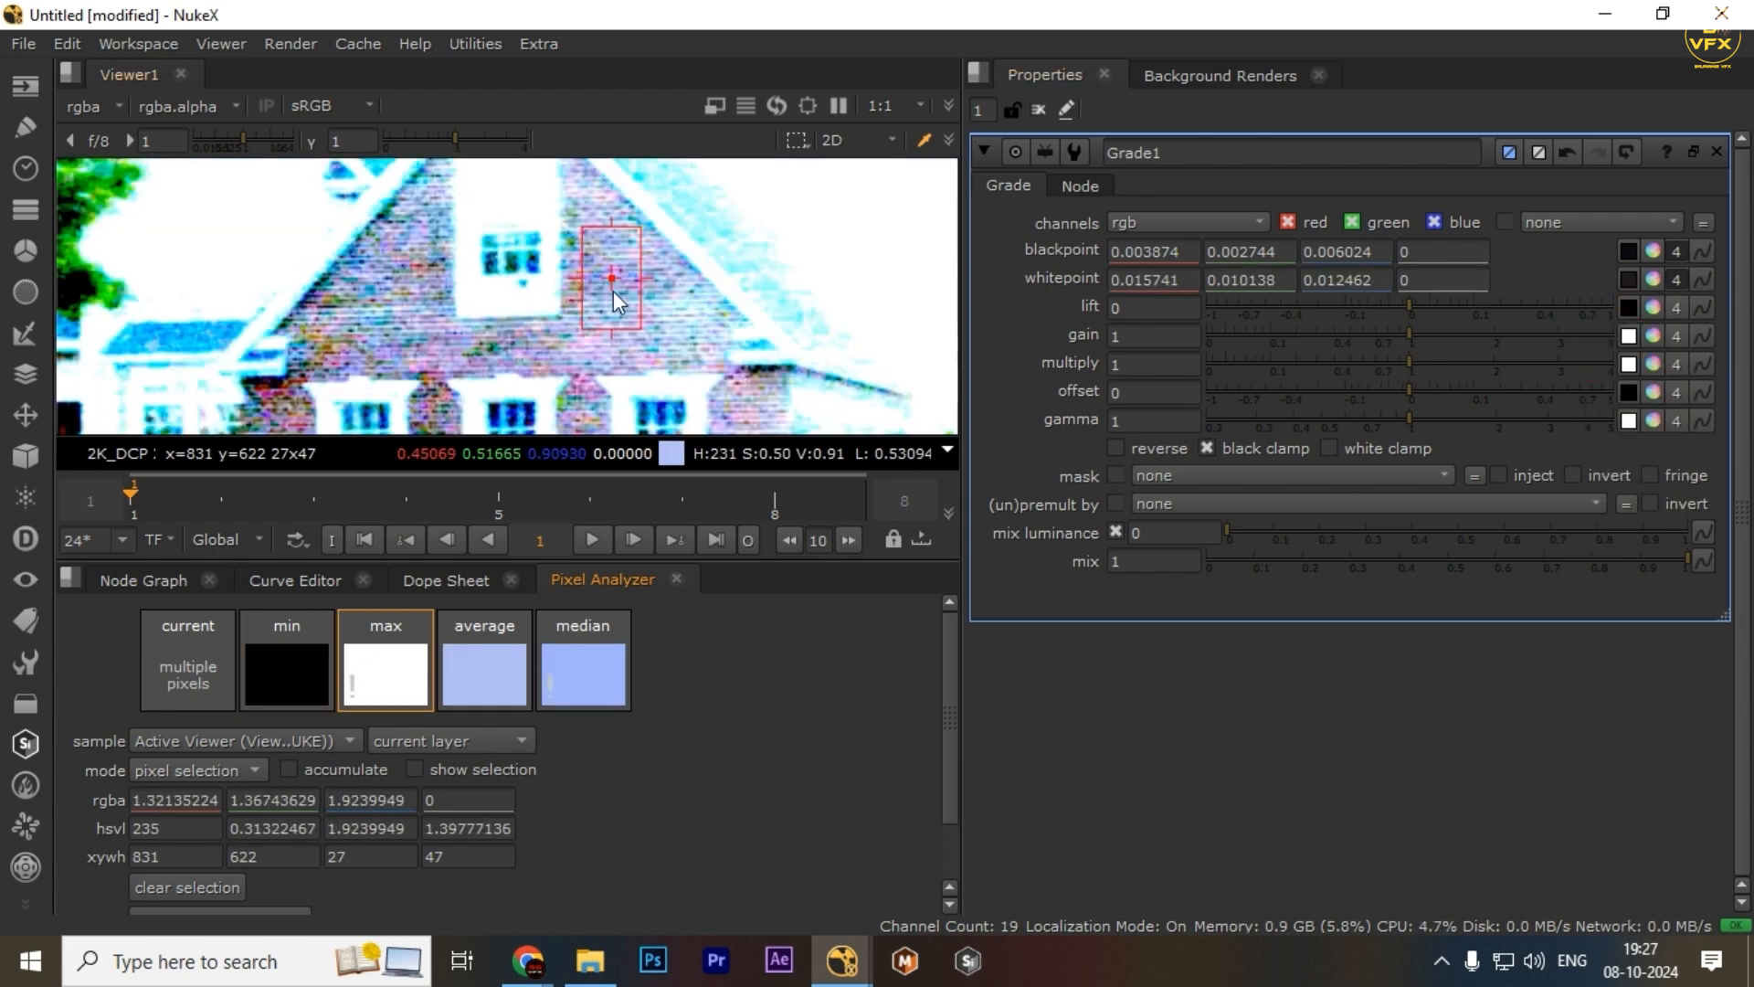
Disable the Grade node and view the Read1 car clip in the viewer
click(138, 581)
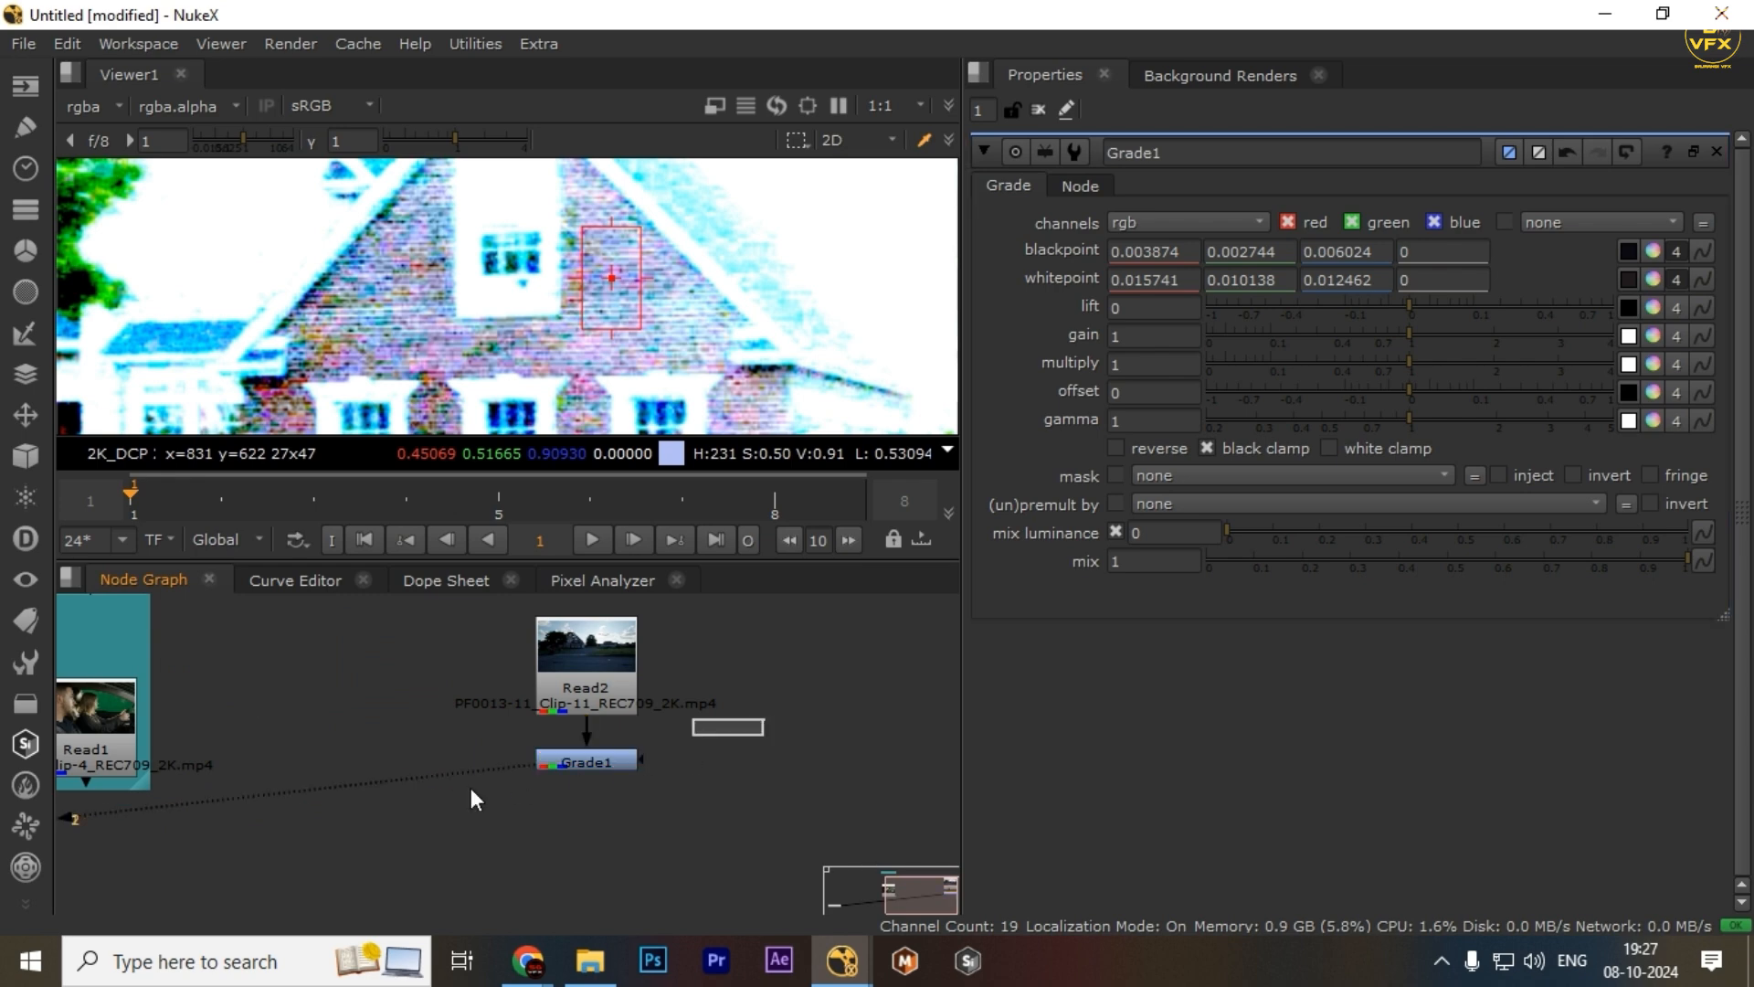
key(d)
scroll(380, 802, down, 5)
drag(285, 787, 556, 742)
scroll(535, 716, up, 3)
click(532, 712)
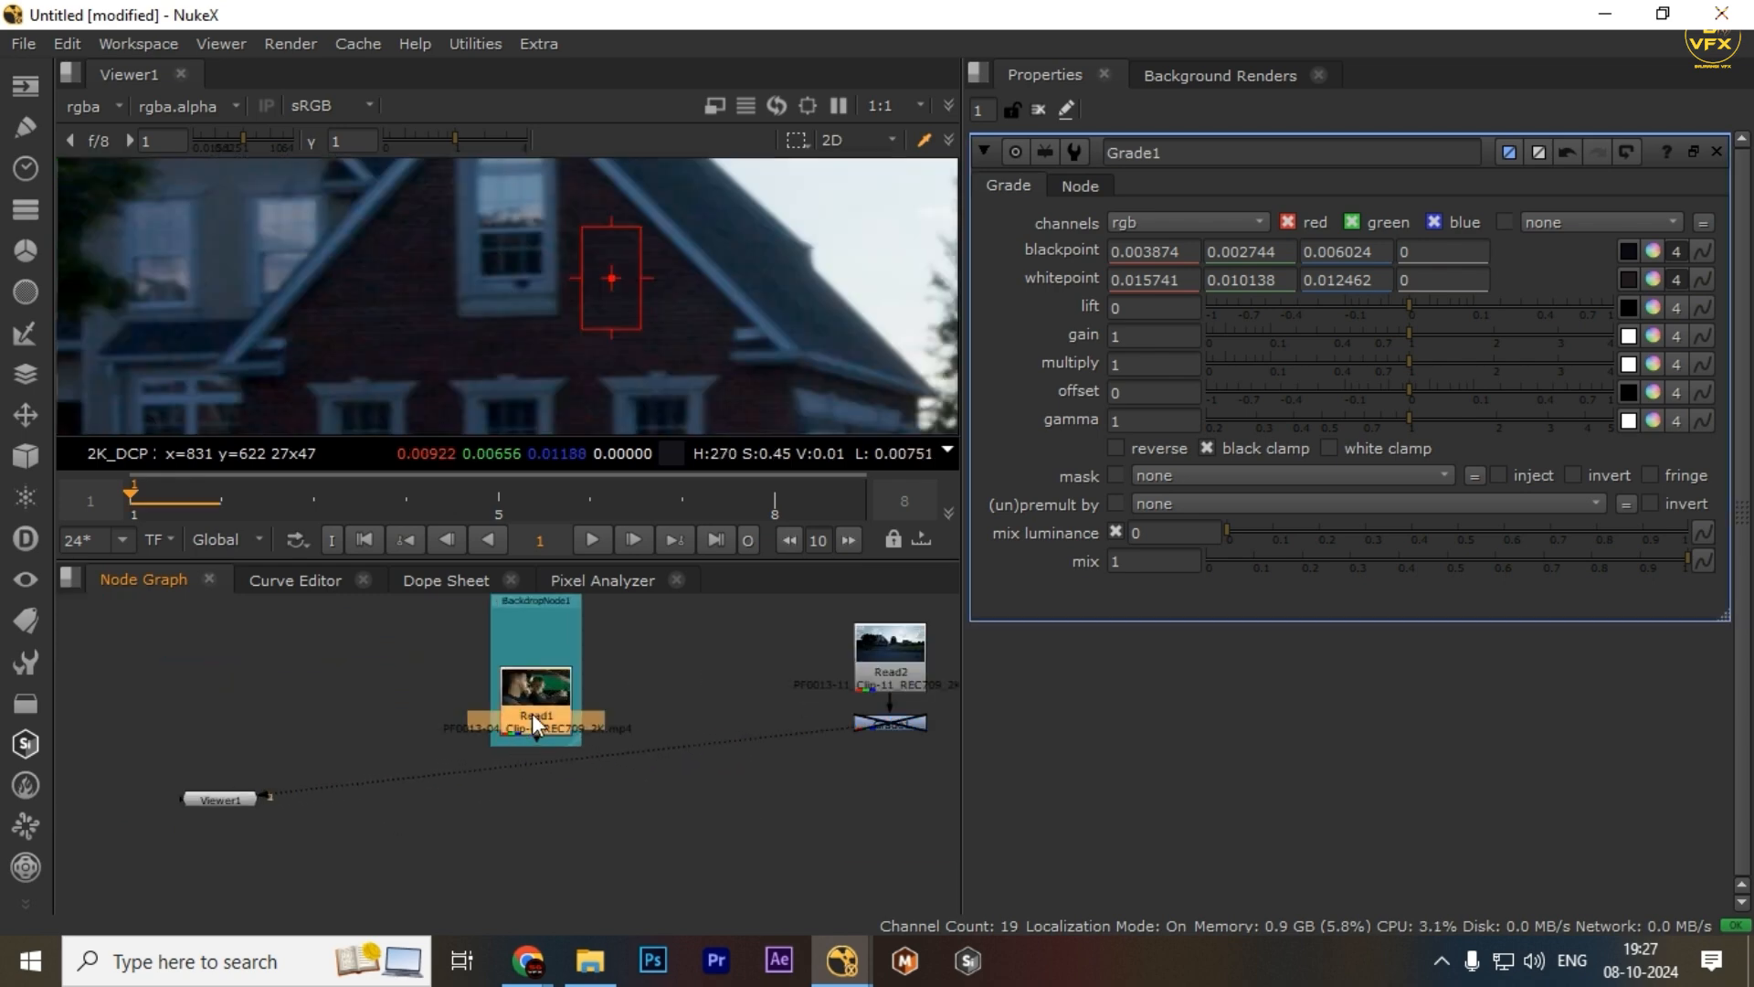
key(1)
key(f)
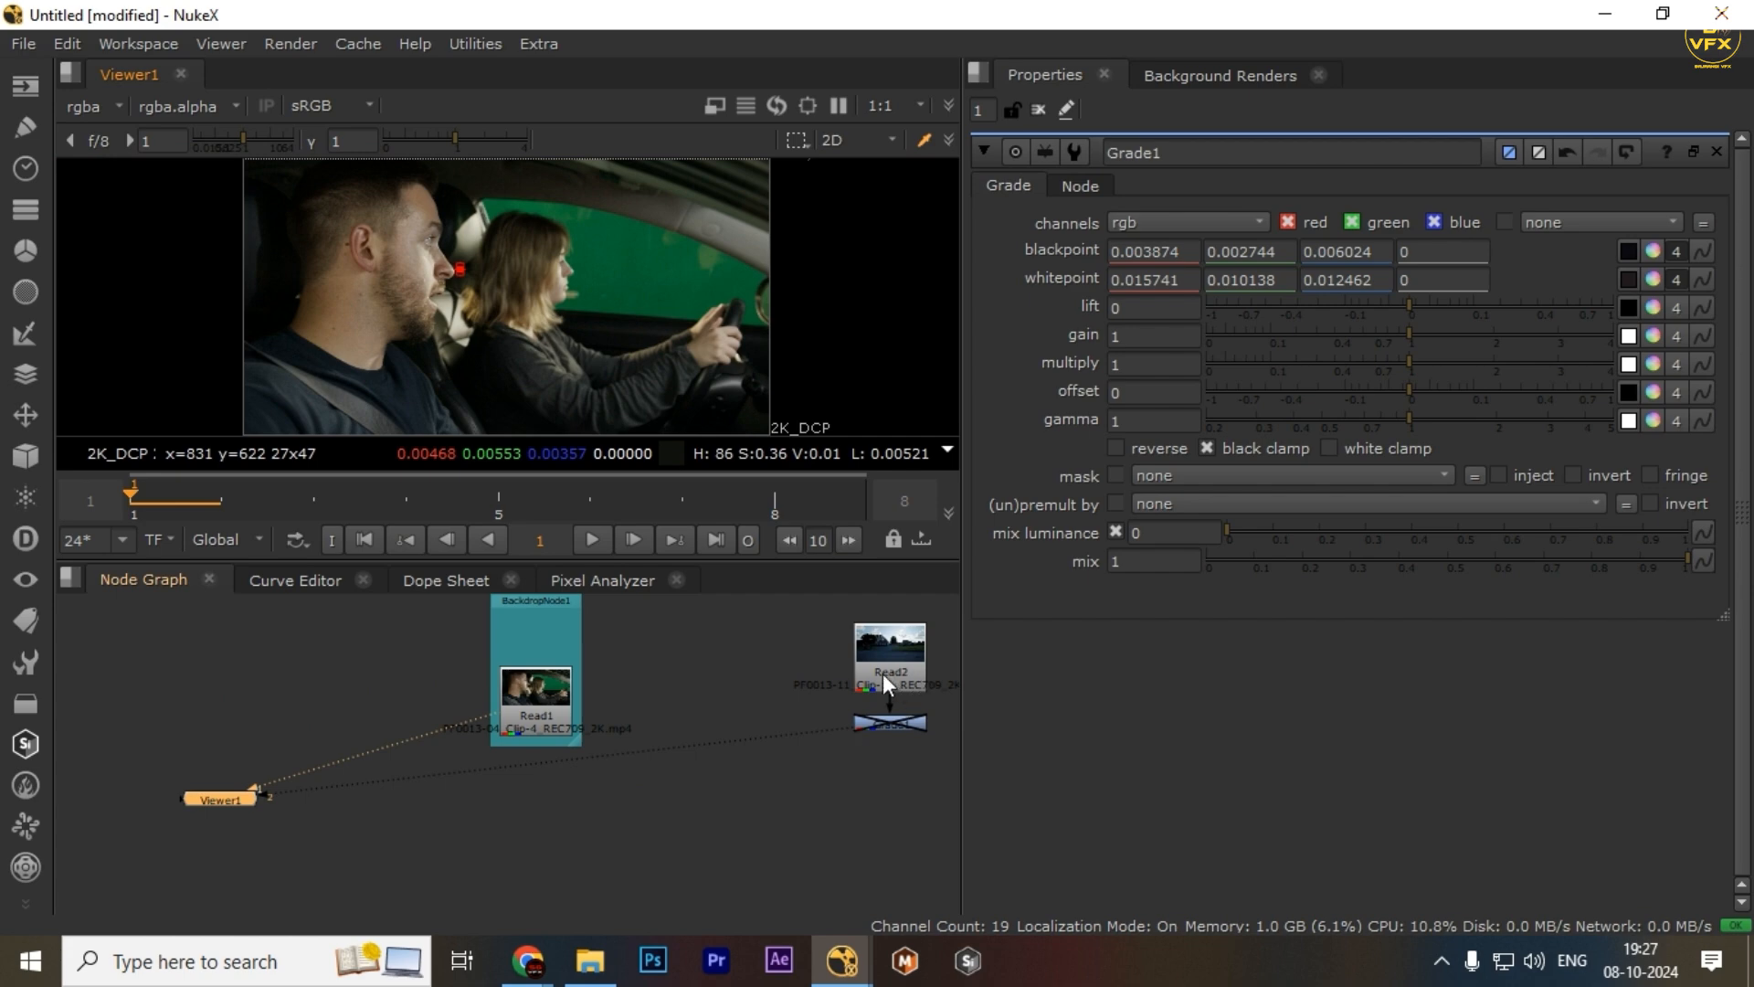
Clear the selection and sample a region of about 1600x695 pixels covering both people
click(605, 580)
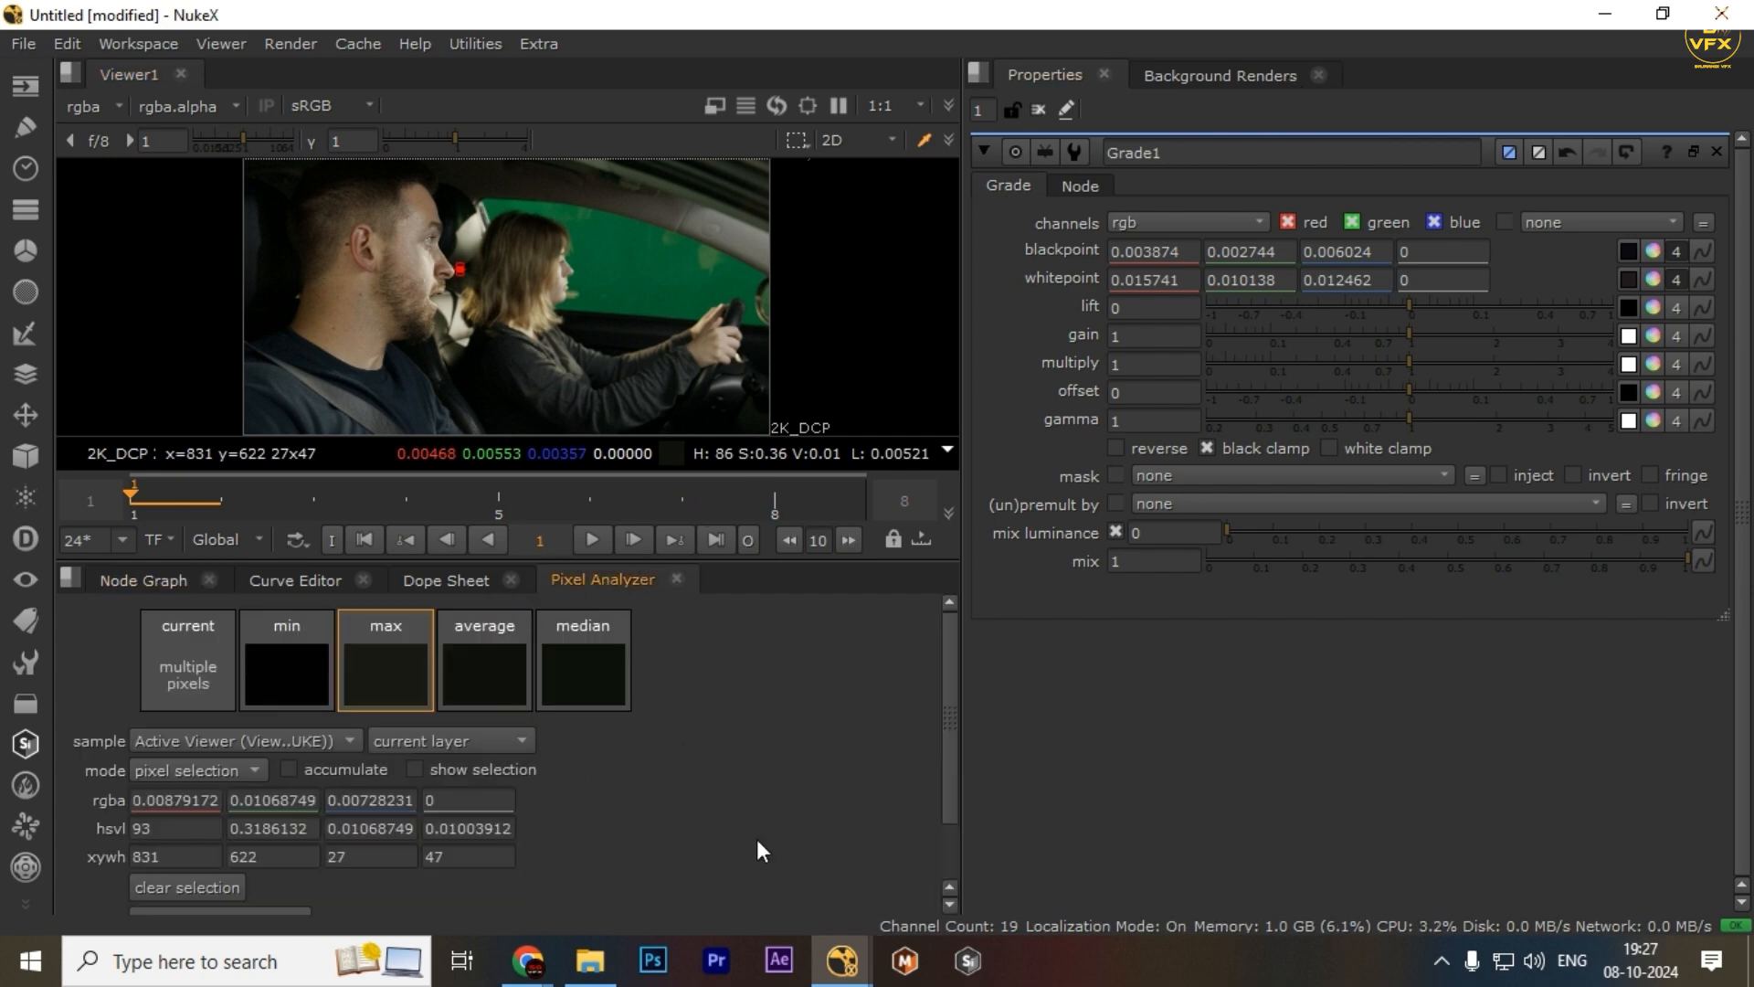
click(160, 888)
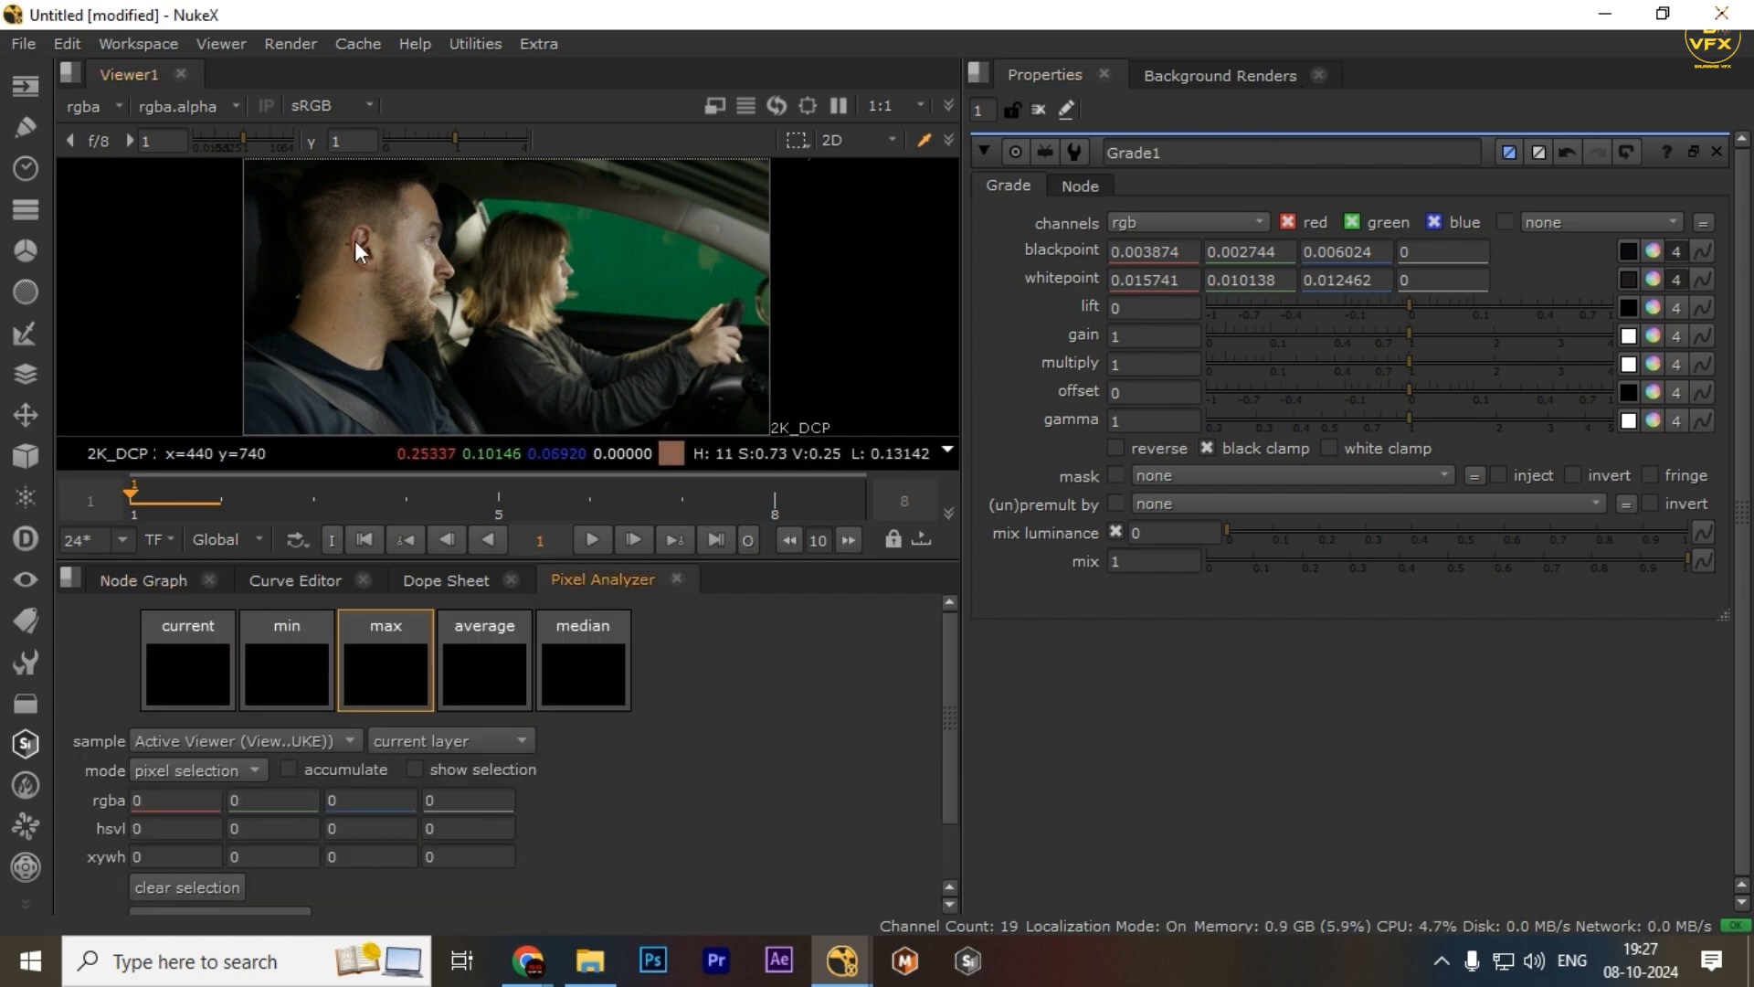
drag(305, 199, 687, 369)
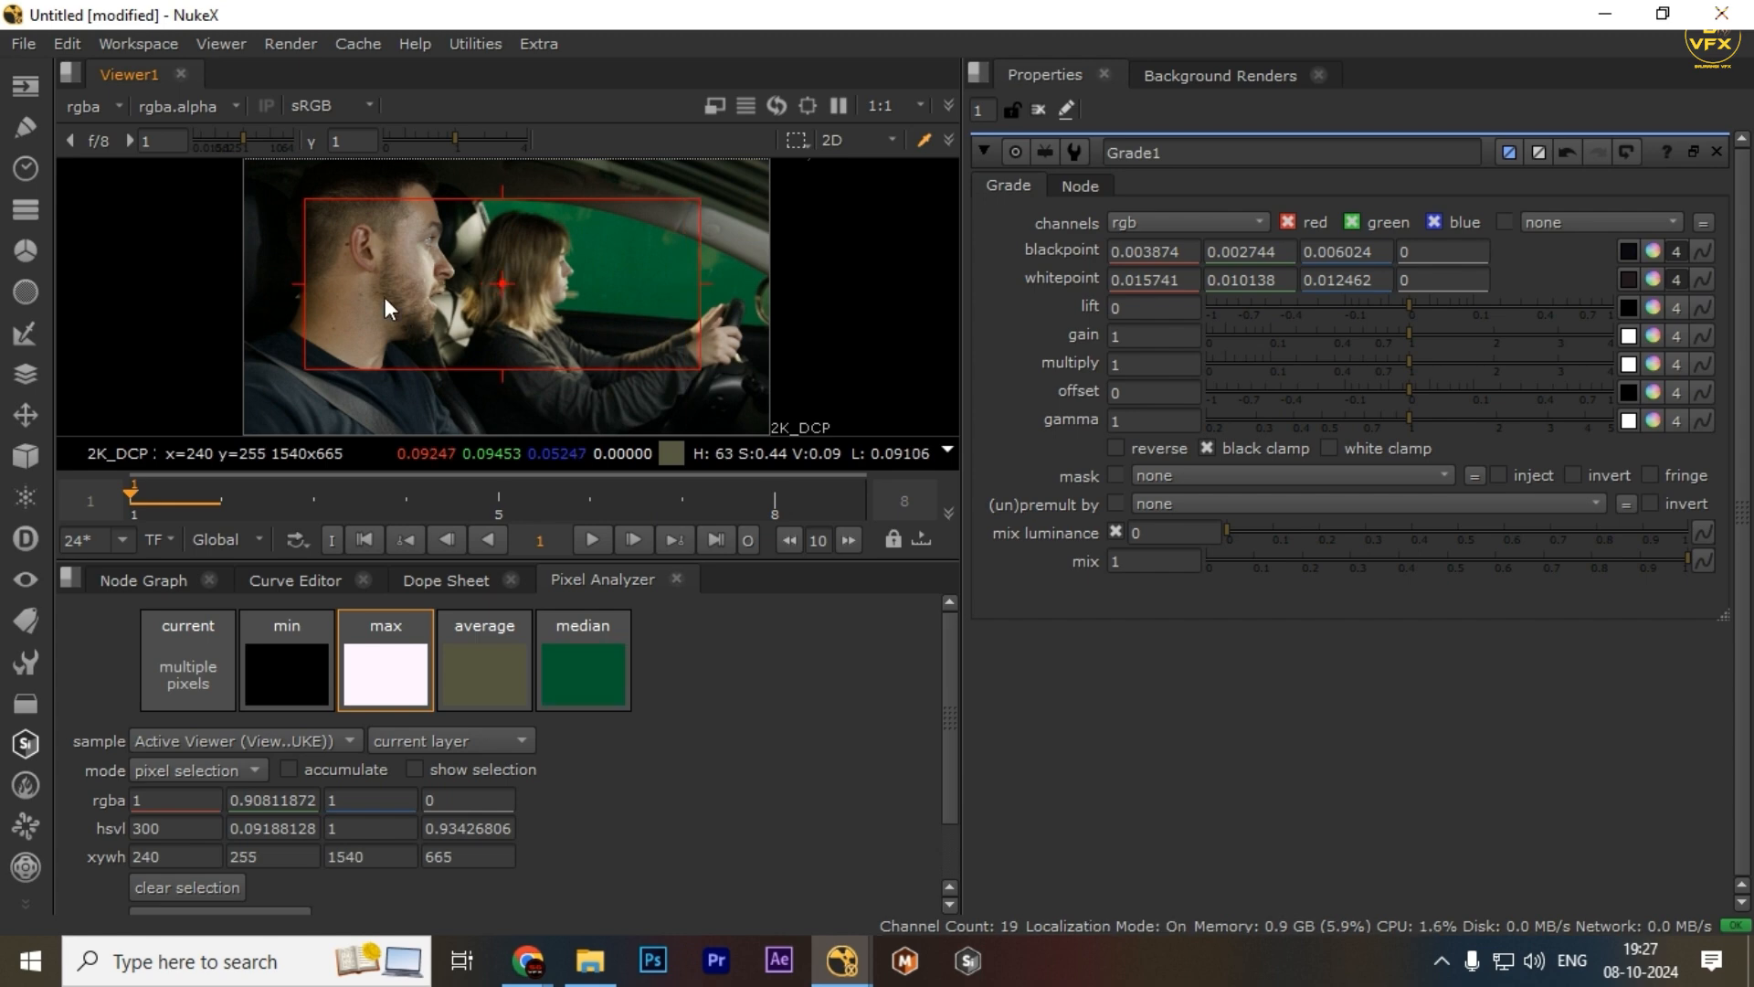
drag(355, 292, 523, 421)
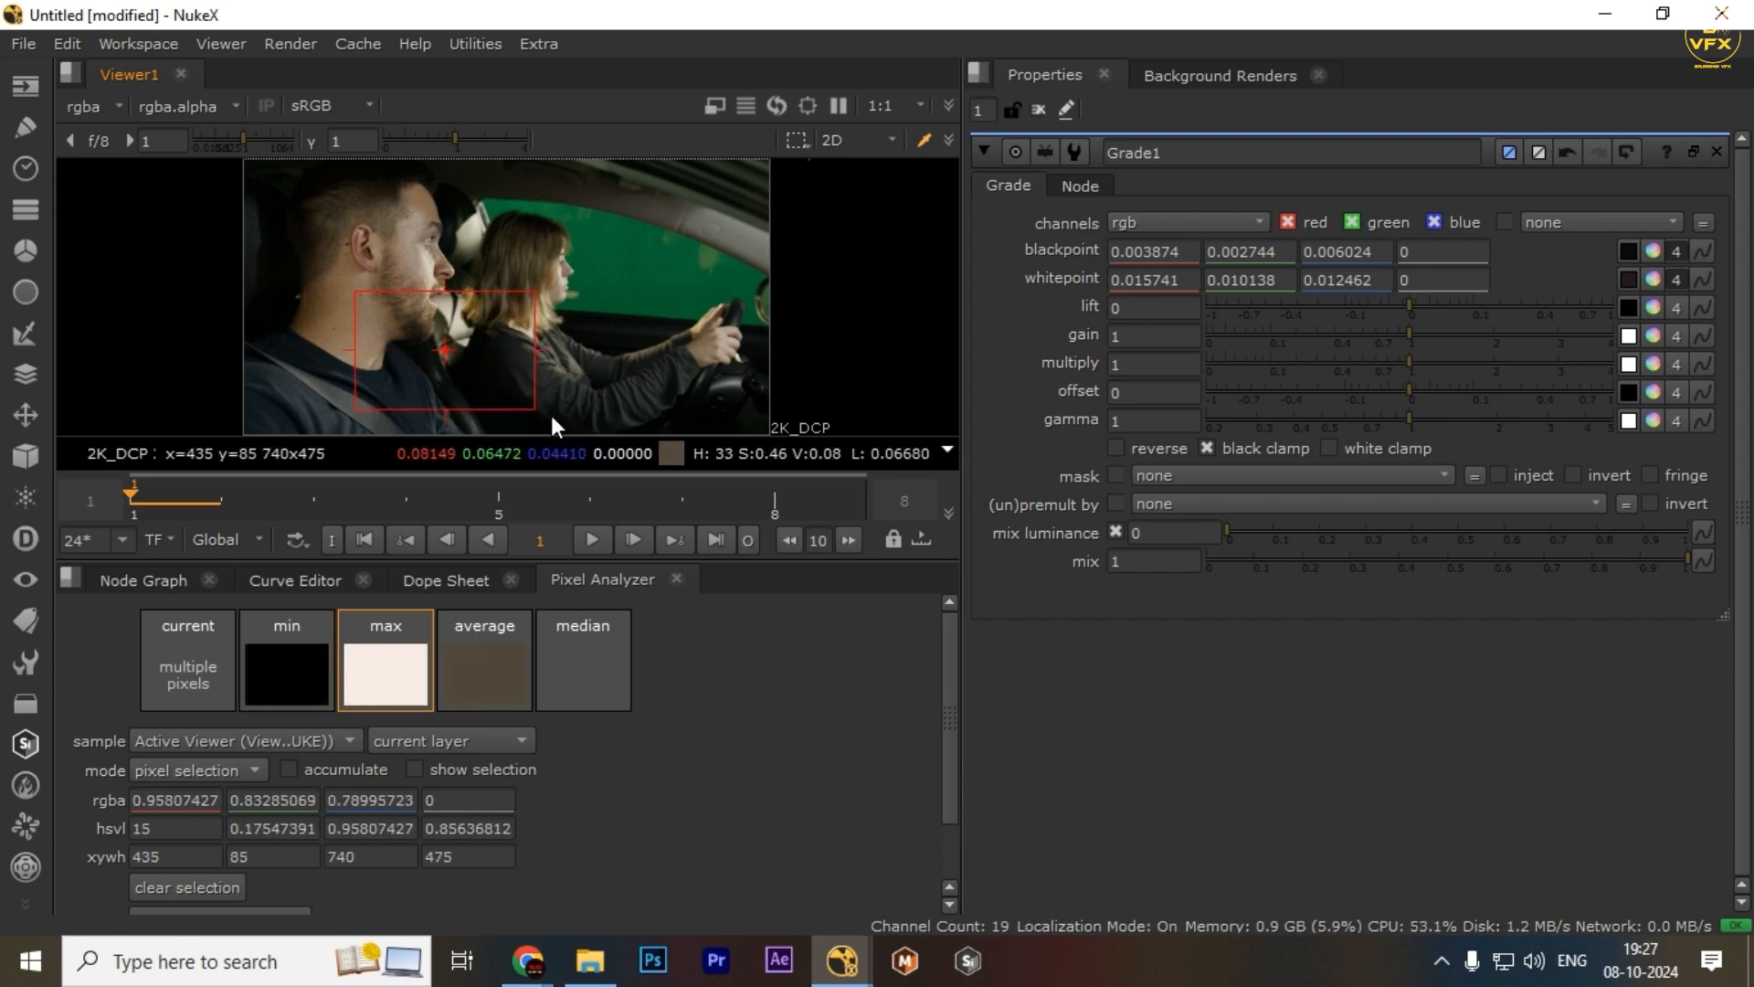
drag(272, 191, 683, 370)
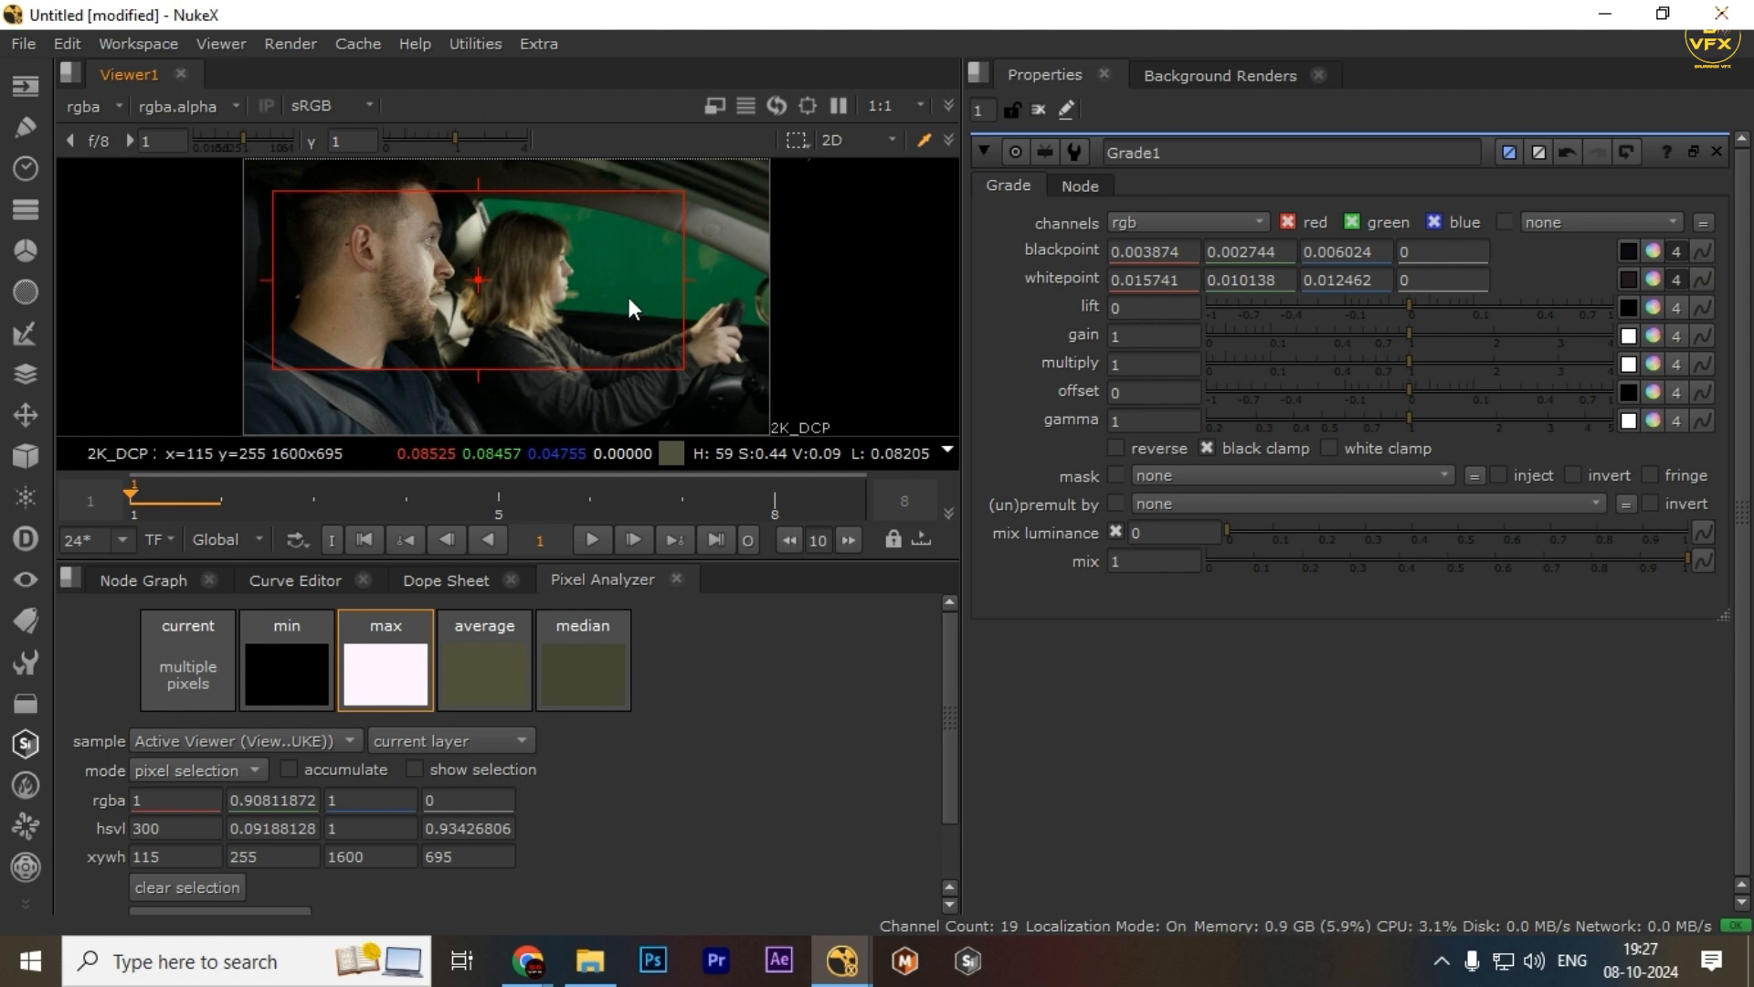
Undo the sample and select a dark strip of about 885x150 pixels near the frame's bottom
drag(594, 250, 641, 271)
drag(283, 359, 535, 419)
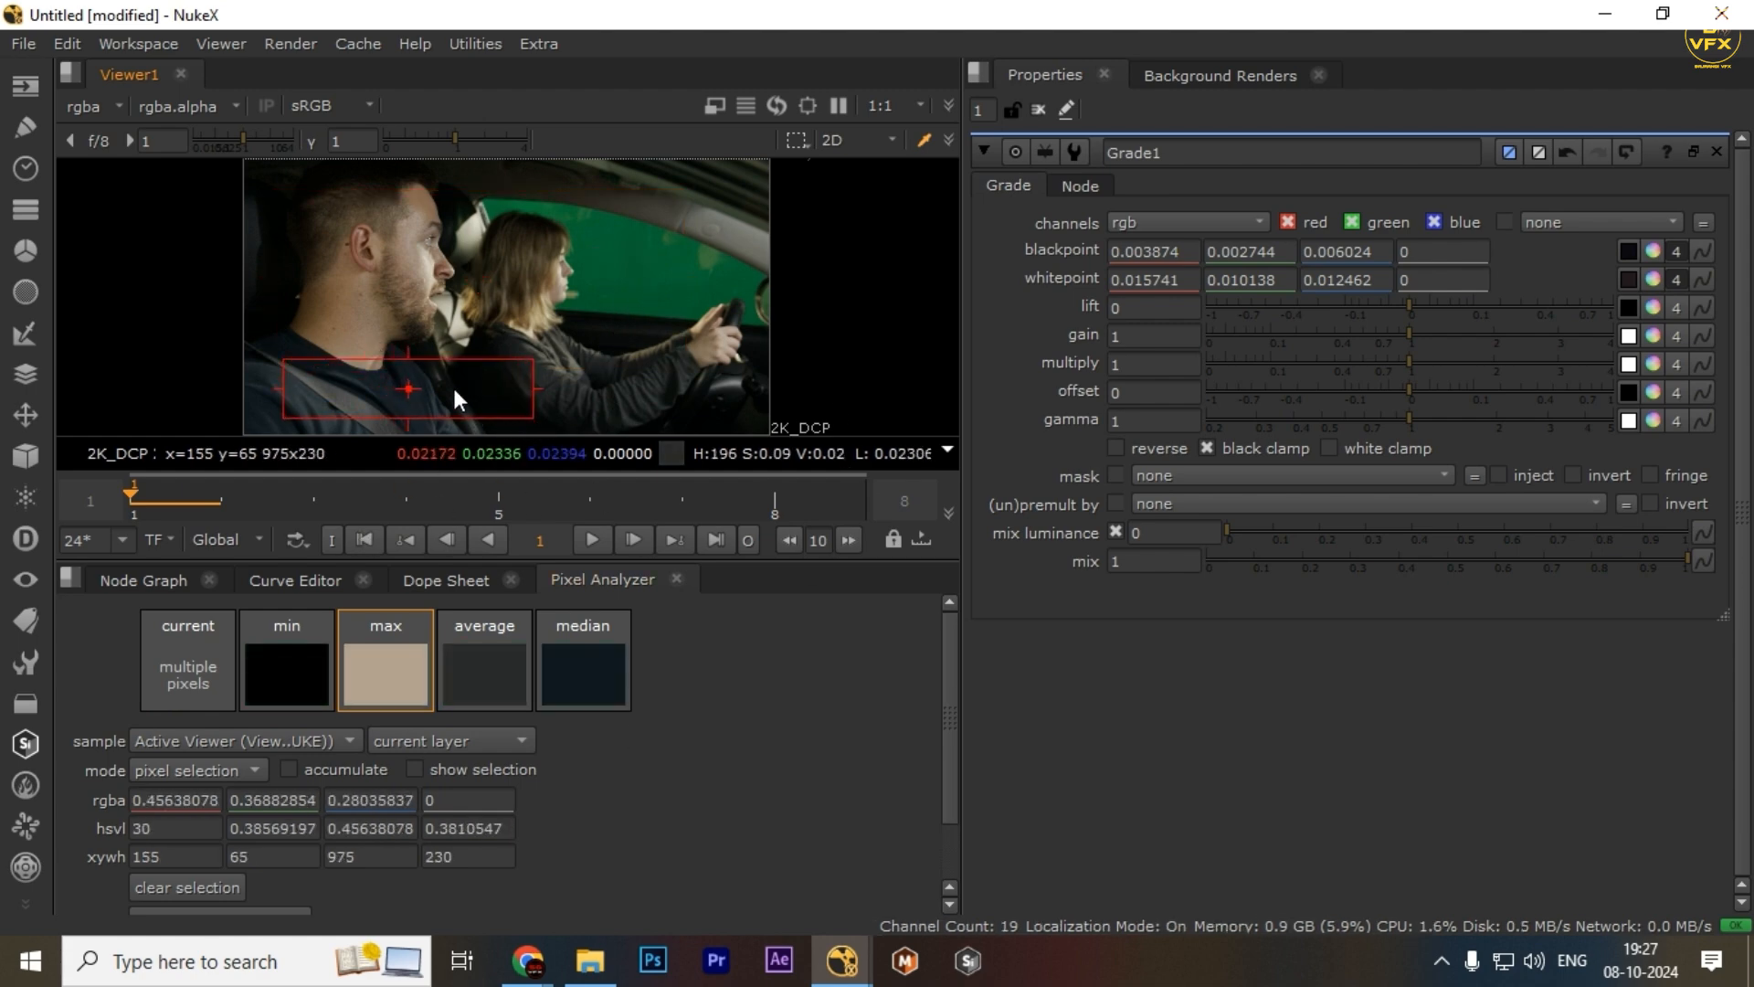
key(ctrl+z)
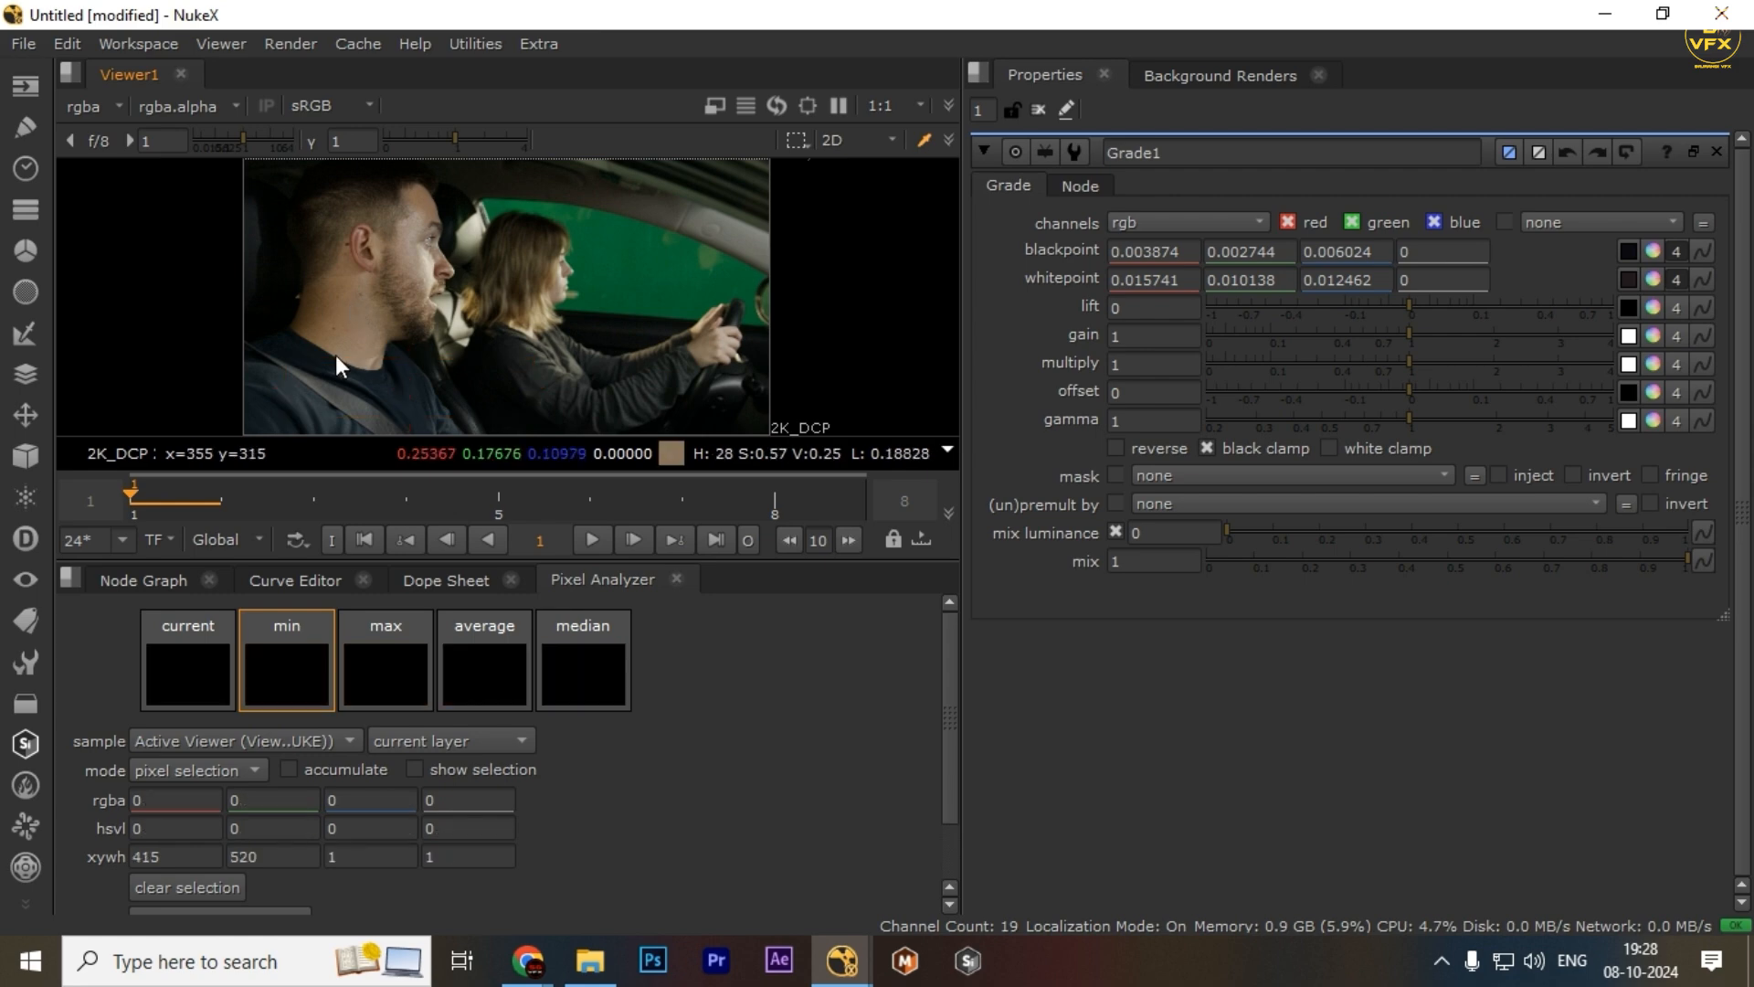
drag(288, 364, 550, 411)
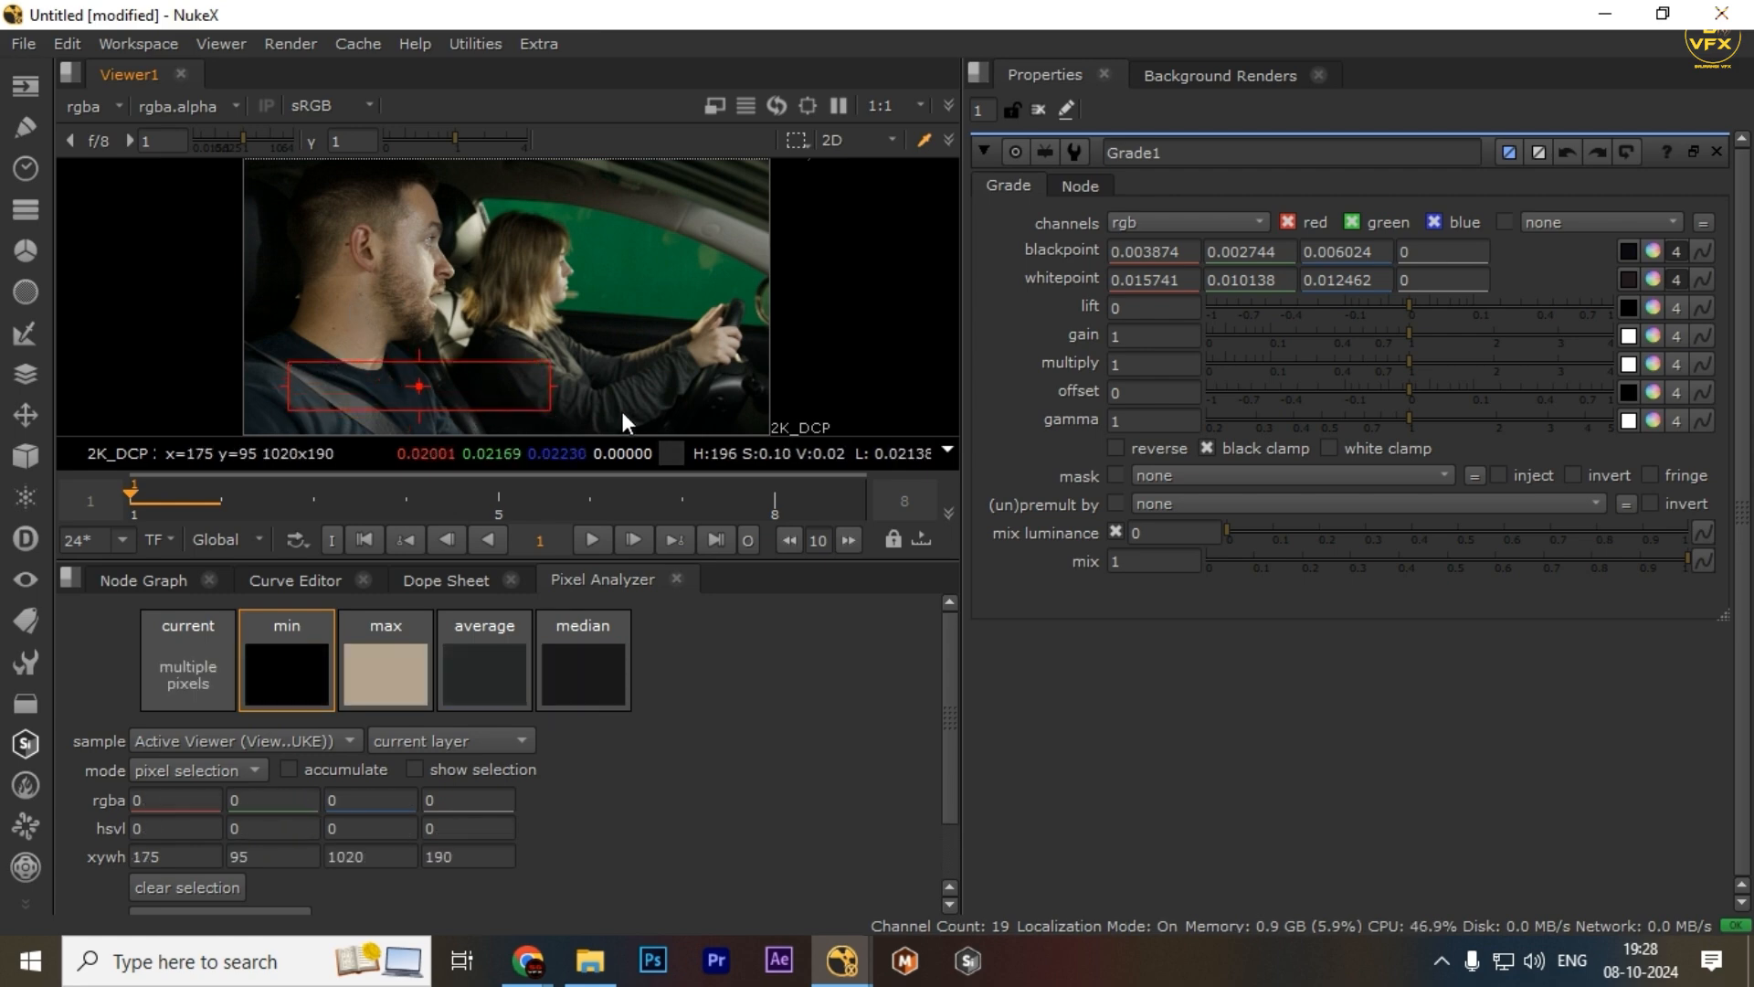
drag(708, 369, 481, 408)
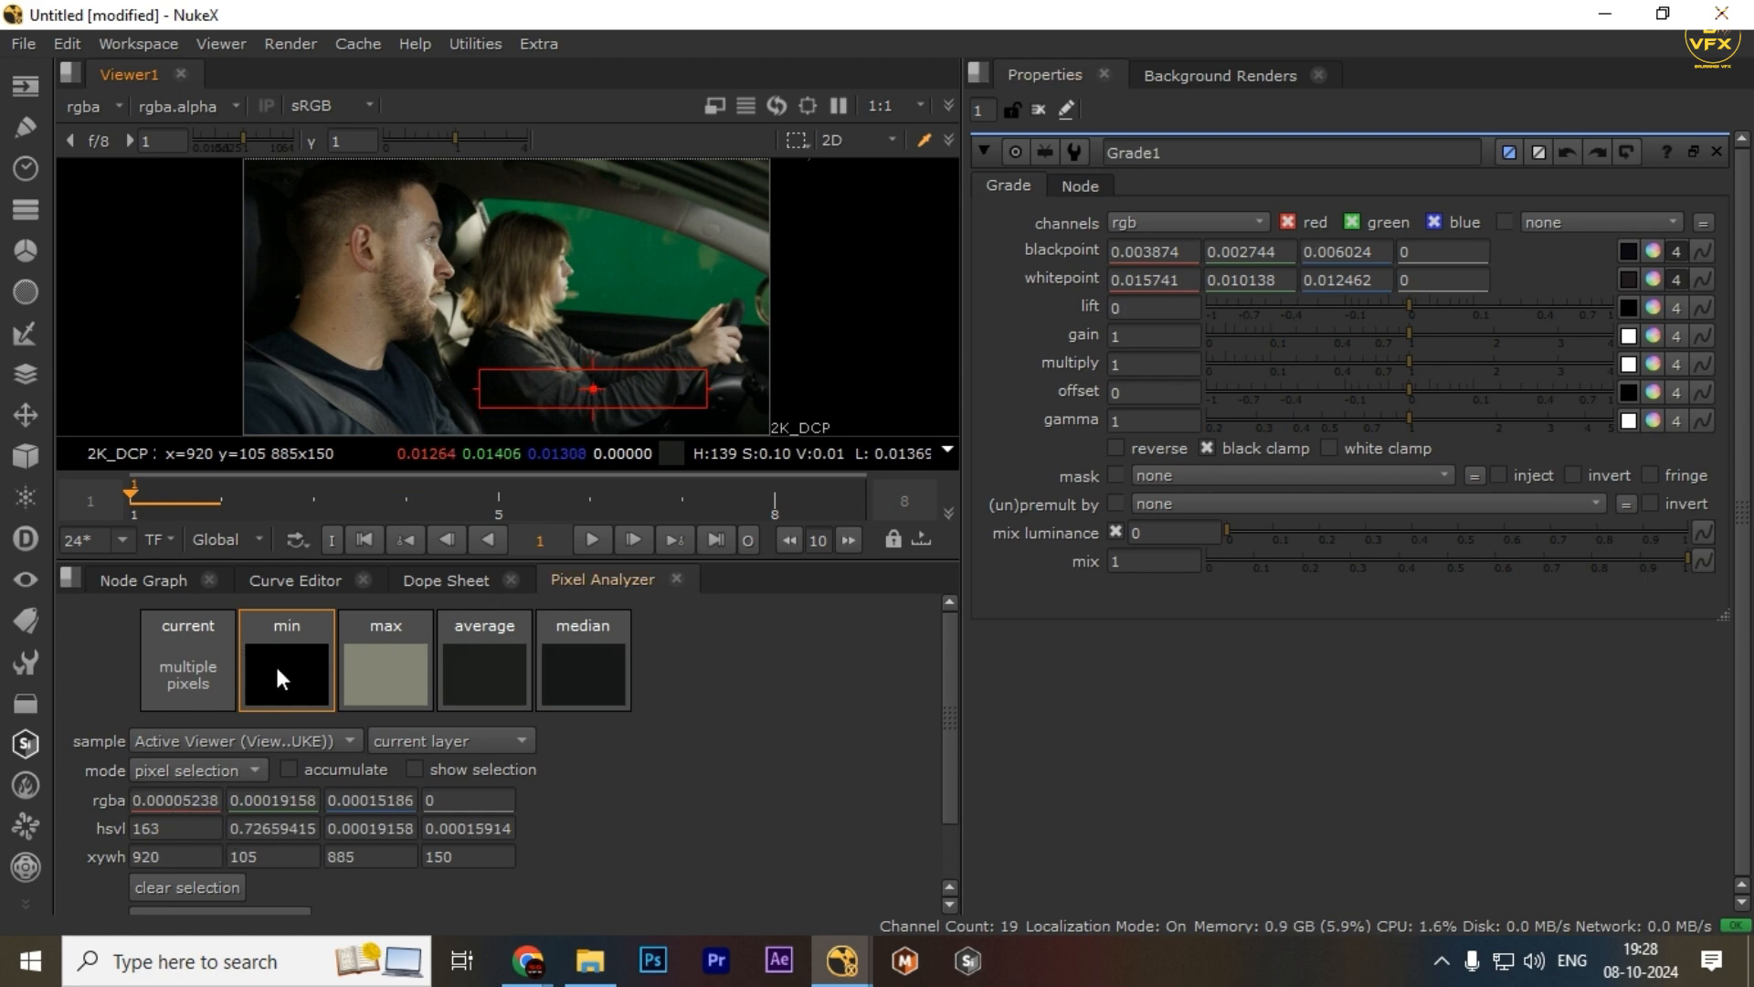
Transfer the min swatch to Grade1's lift and the max swatch to its gain
drag(276, 663, 1654, 309)
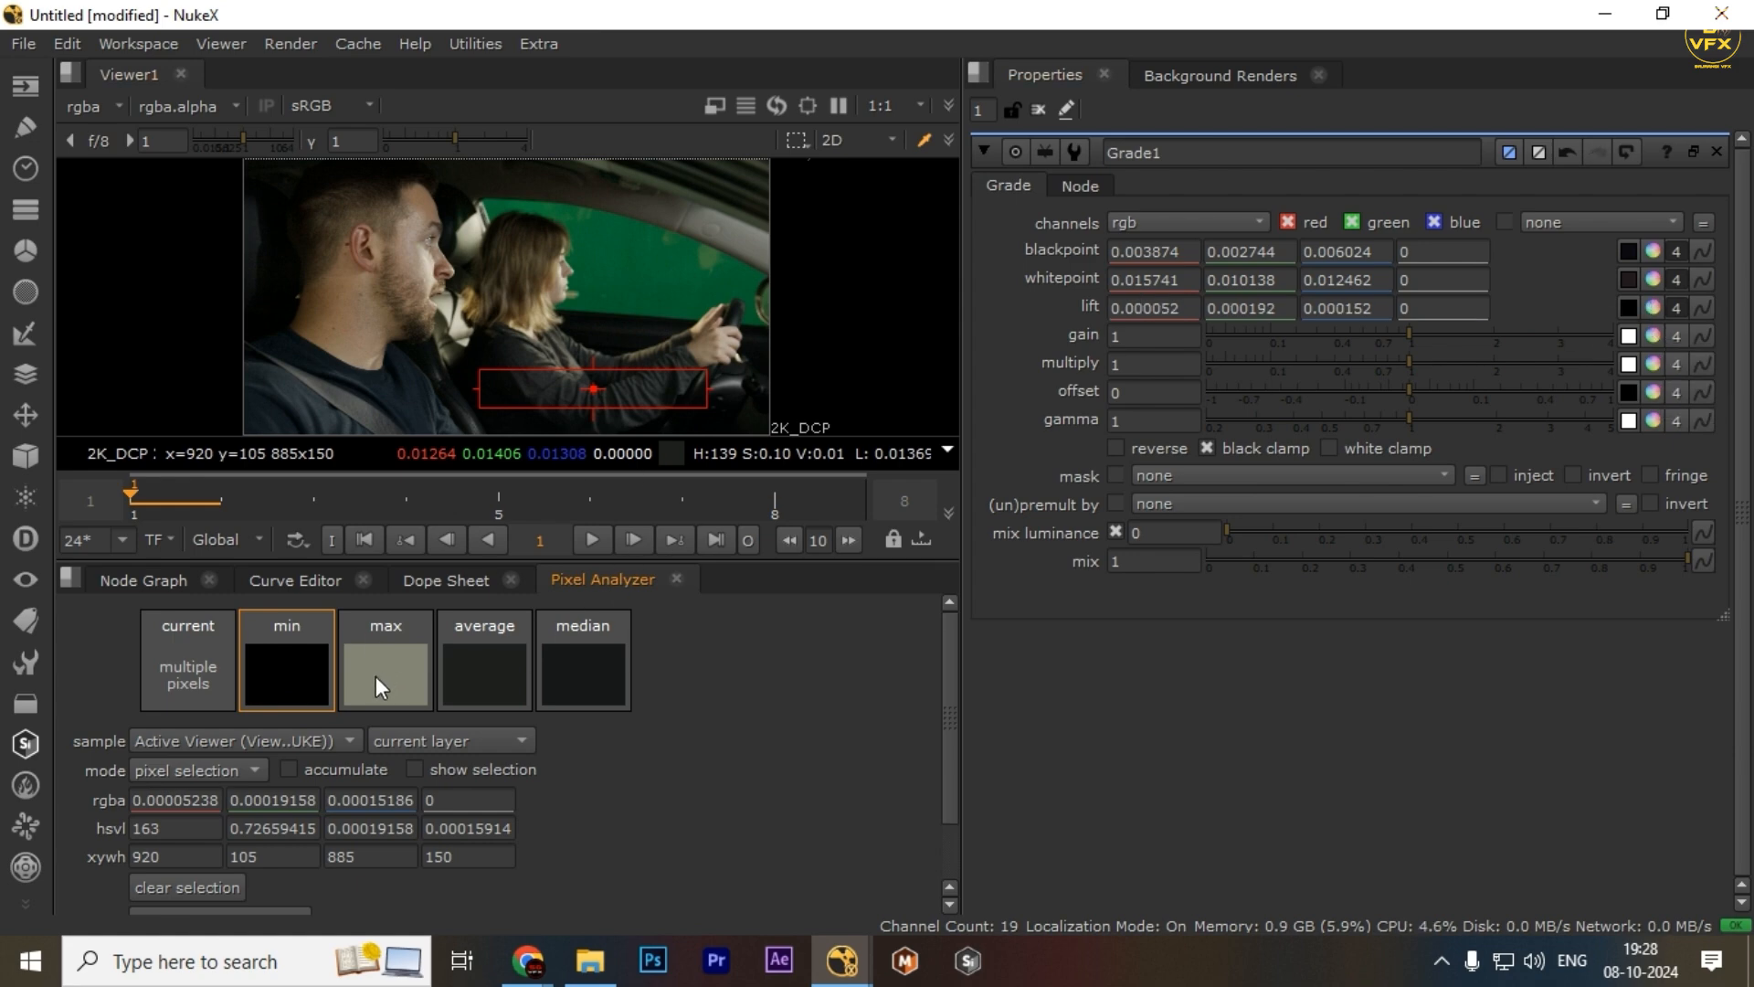
drag(375, 676, 1640, 333)
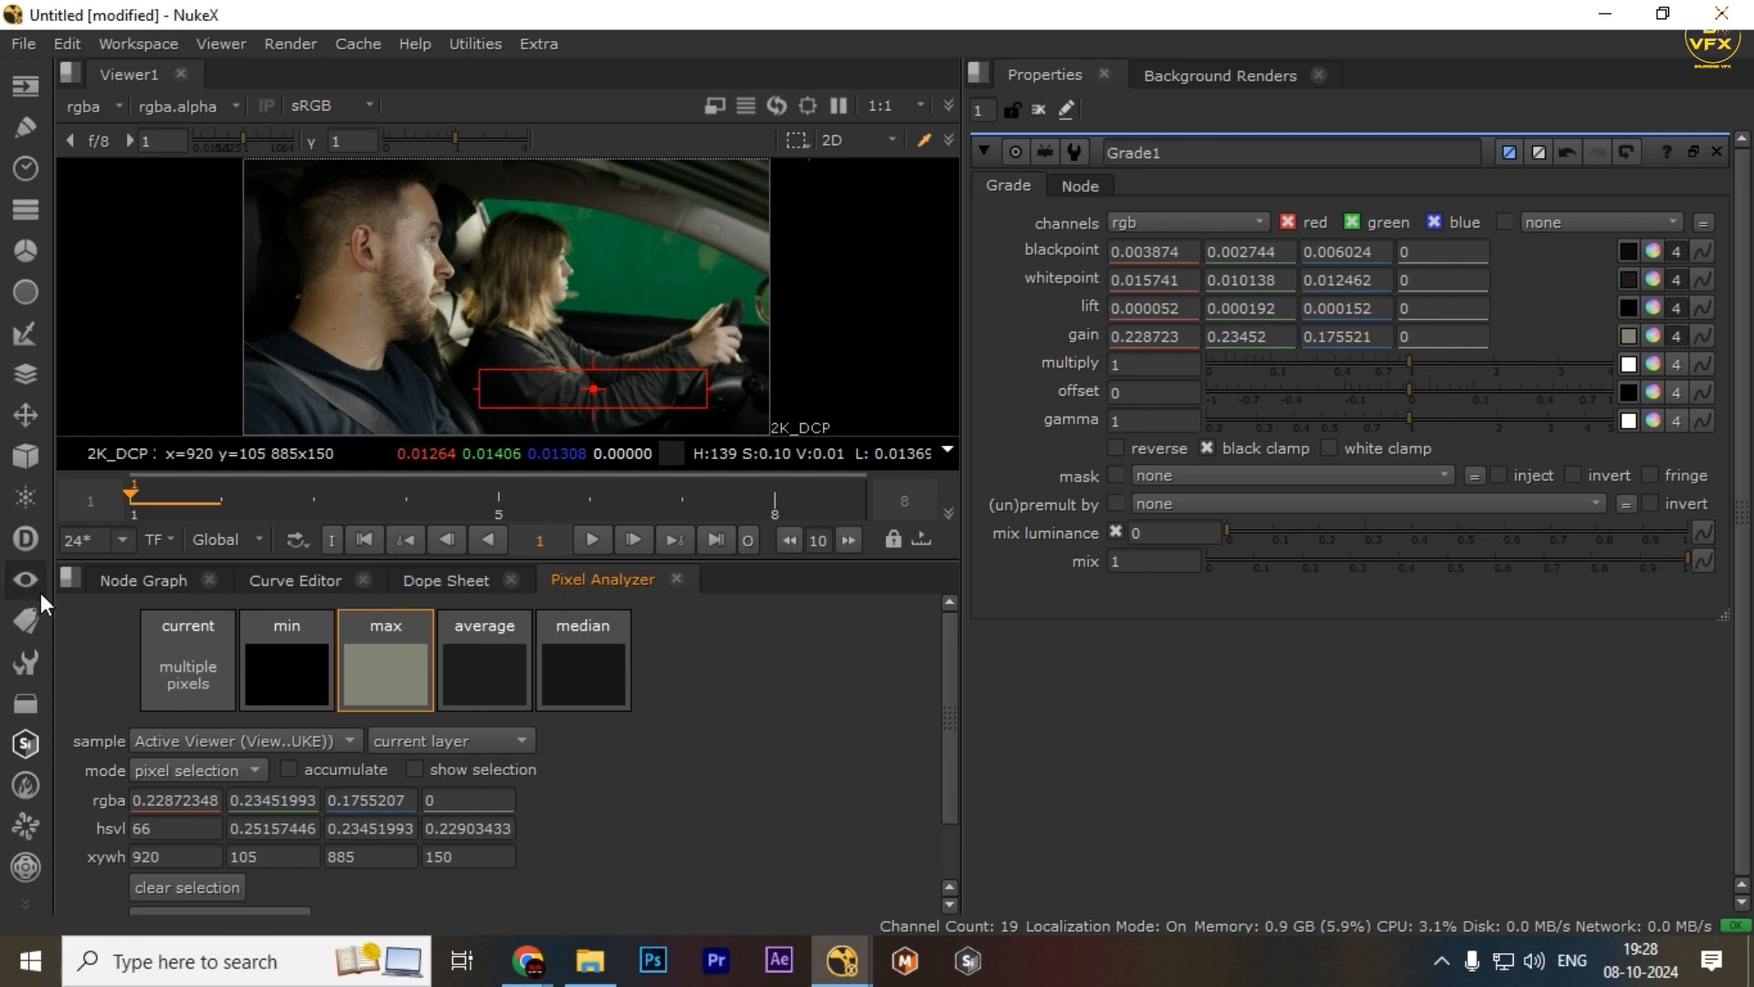
Re-enable the Grade node and view the graded house clip in the viewer
click(110, 581)
drag(863, 740, 611, 710)
click(616, 632)
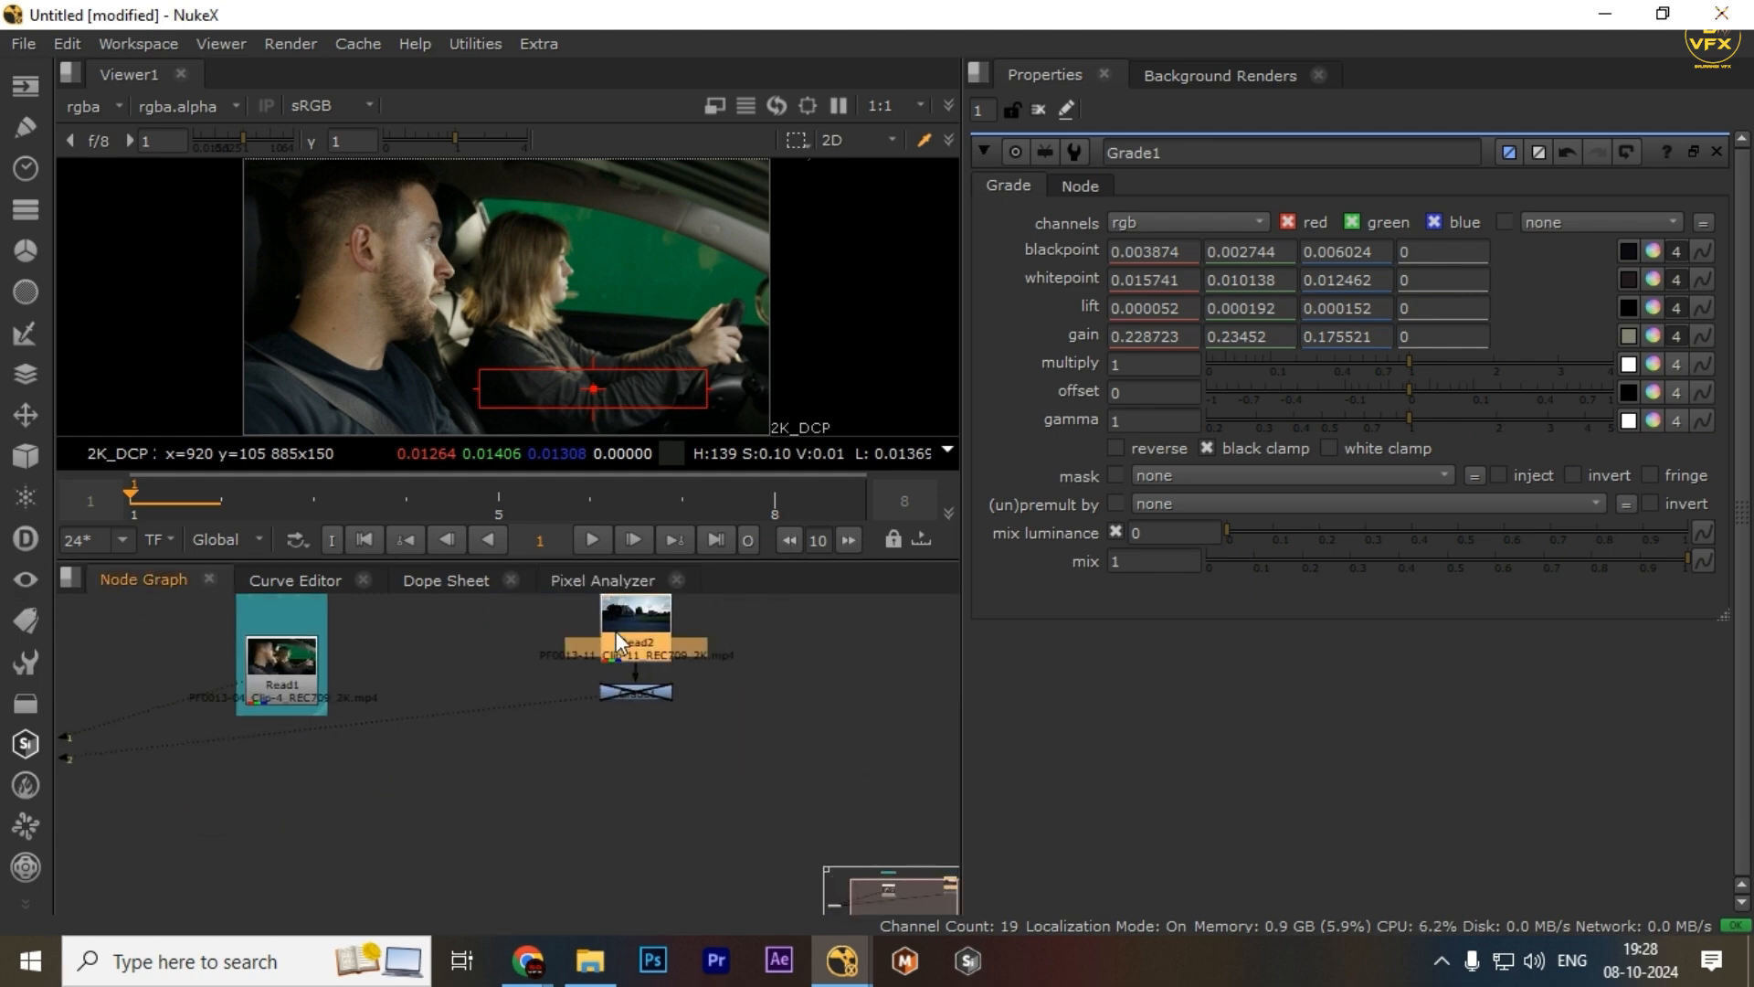
key(1)
drag(733, 666, 528, 737)
key(d)
key(2)
drag(731, 677, 537, 708)
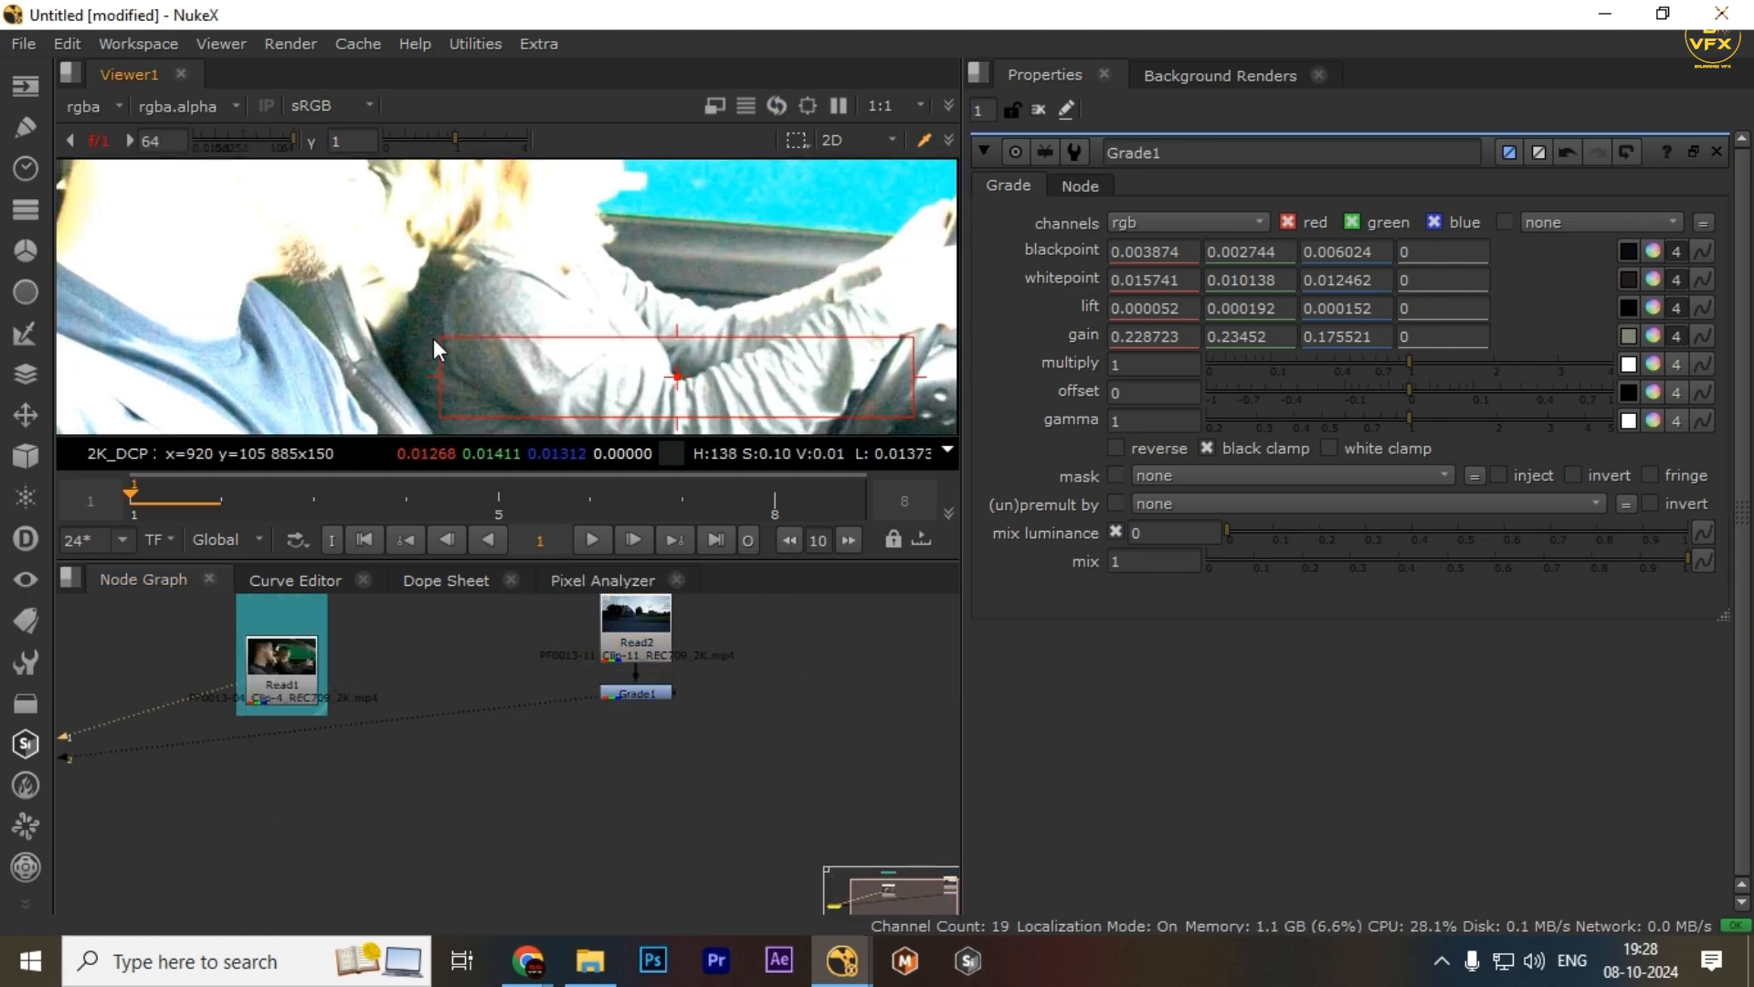
Zoom into the graded house image to inspect it closely
scroll(787, 304, up, 2)
drag(787, 304, 595, 260)
scroll(595, 260, up, 2)
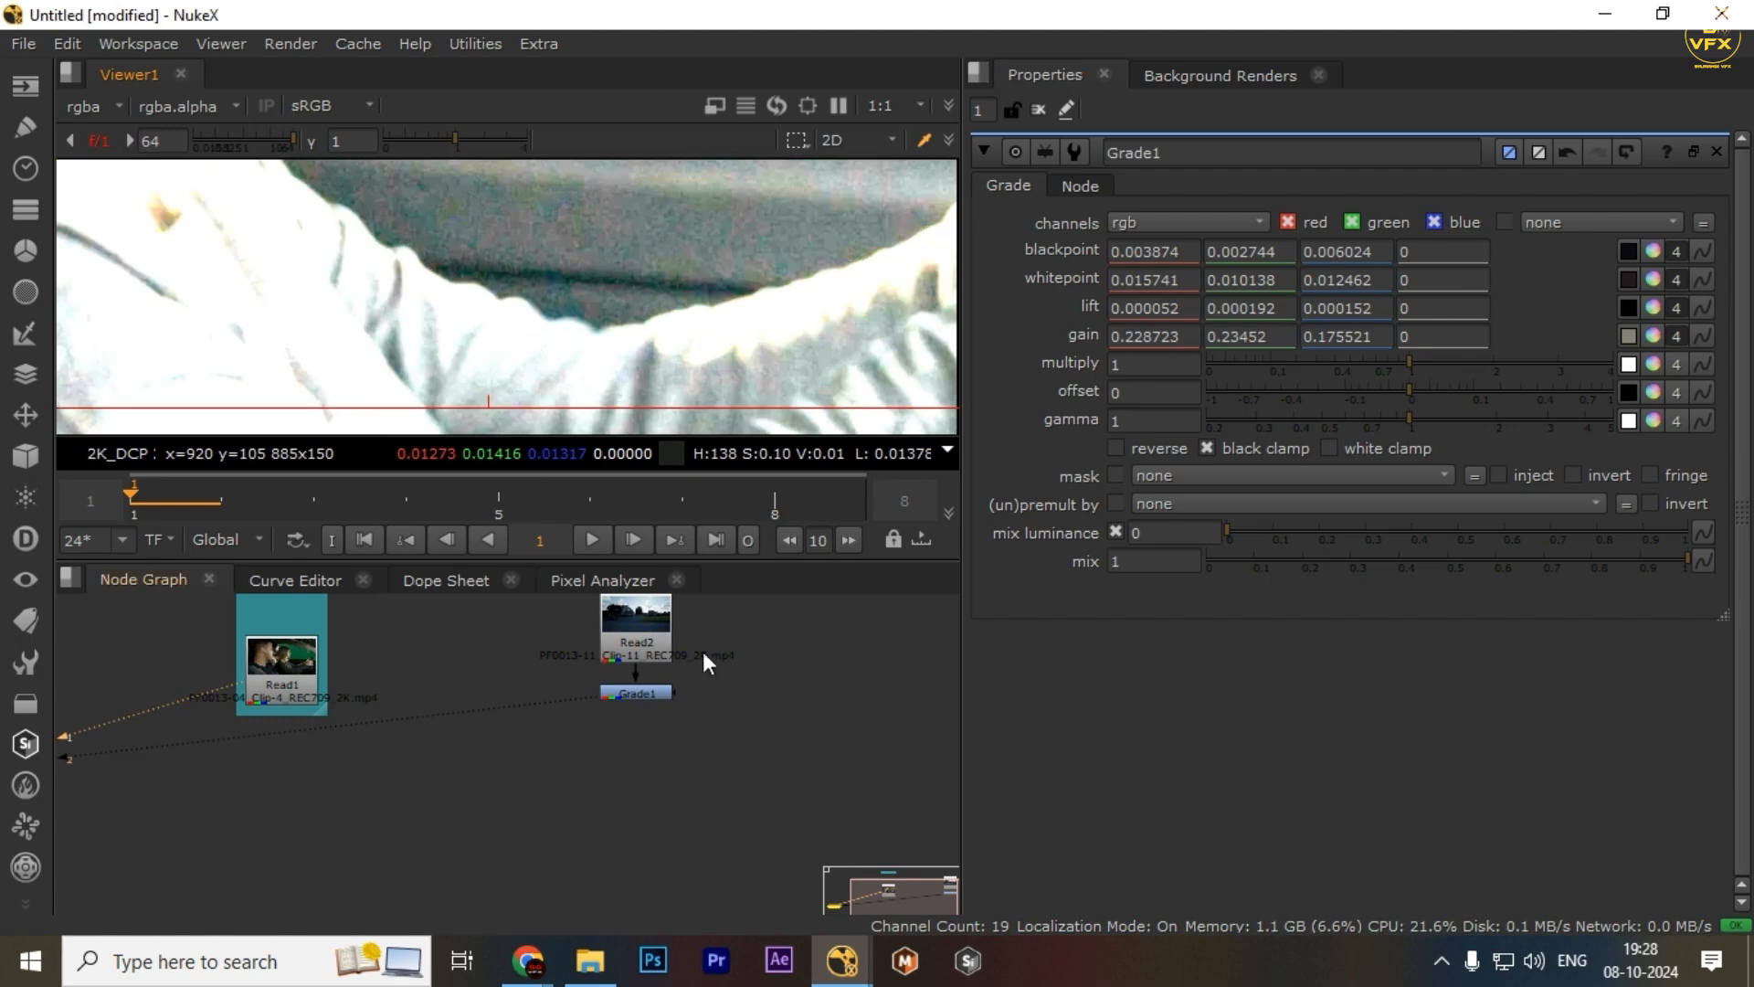
key(1)
scroll(607, 282, down, 3)
scroll(610, 289, down, 2)
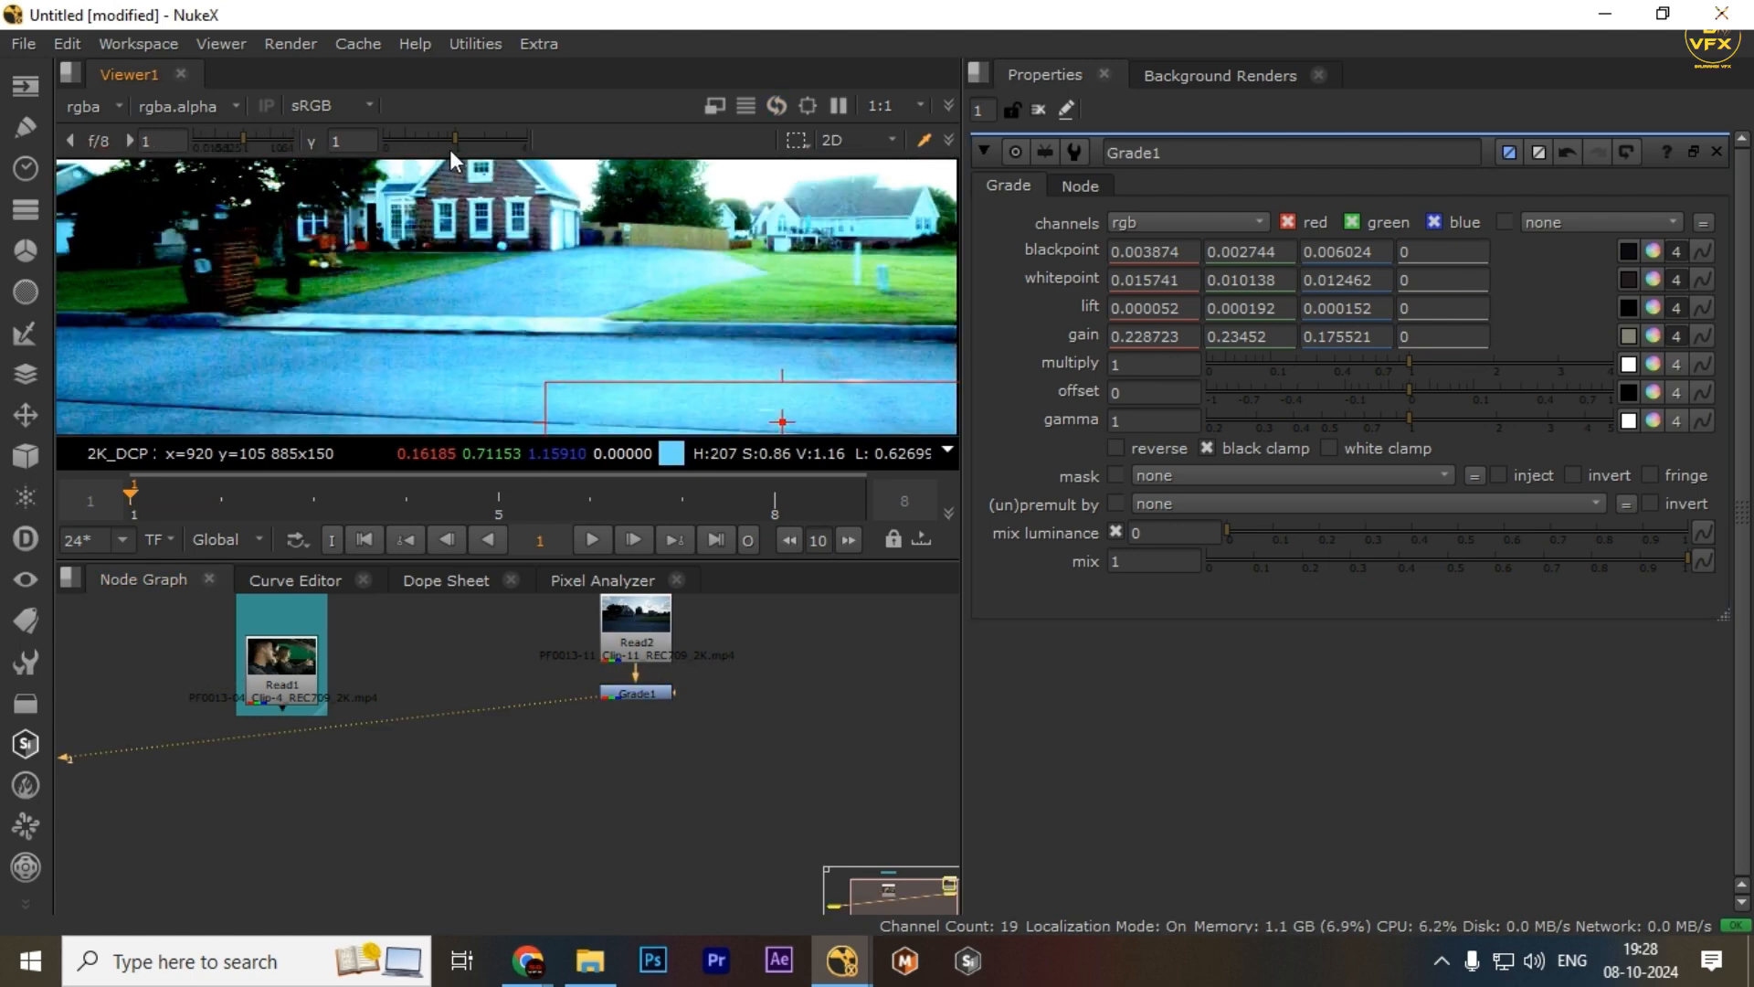
Compare the Read1 car clip with the graded Grade1 output, briefly lowering and resetting the viewer gamma
drag(449, 146, 411, 139)
click(310, 656)
key(1)
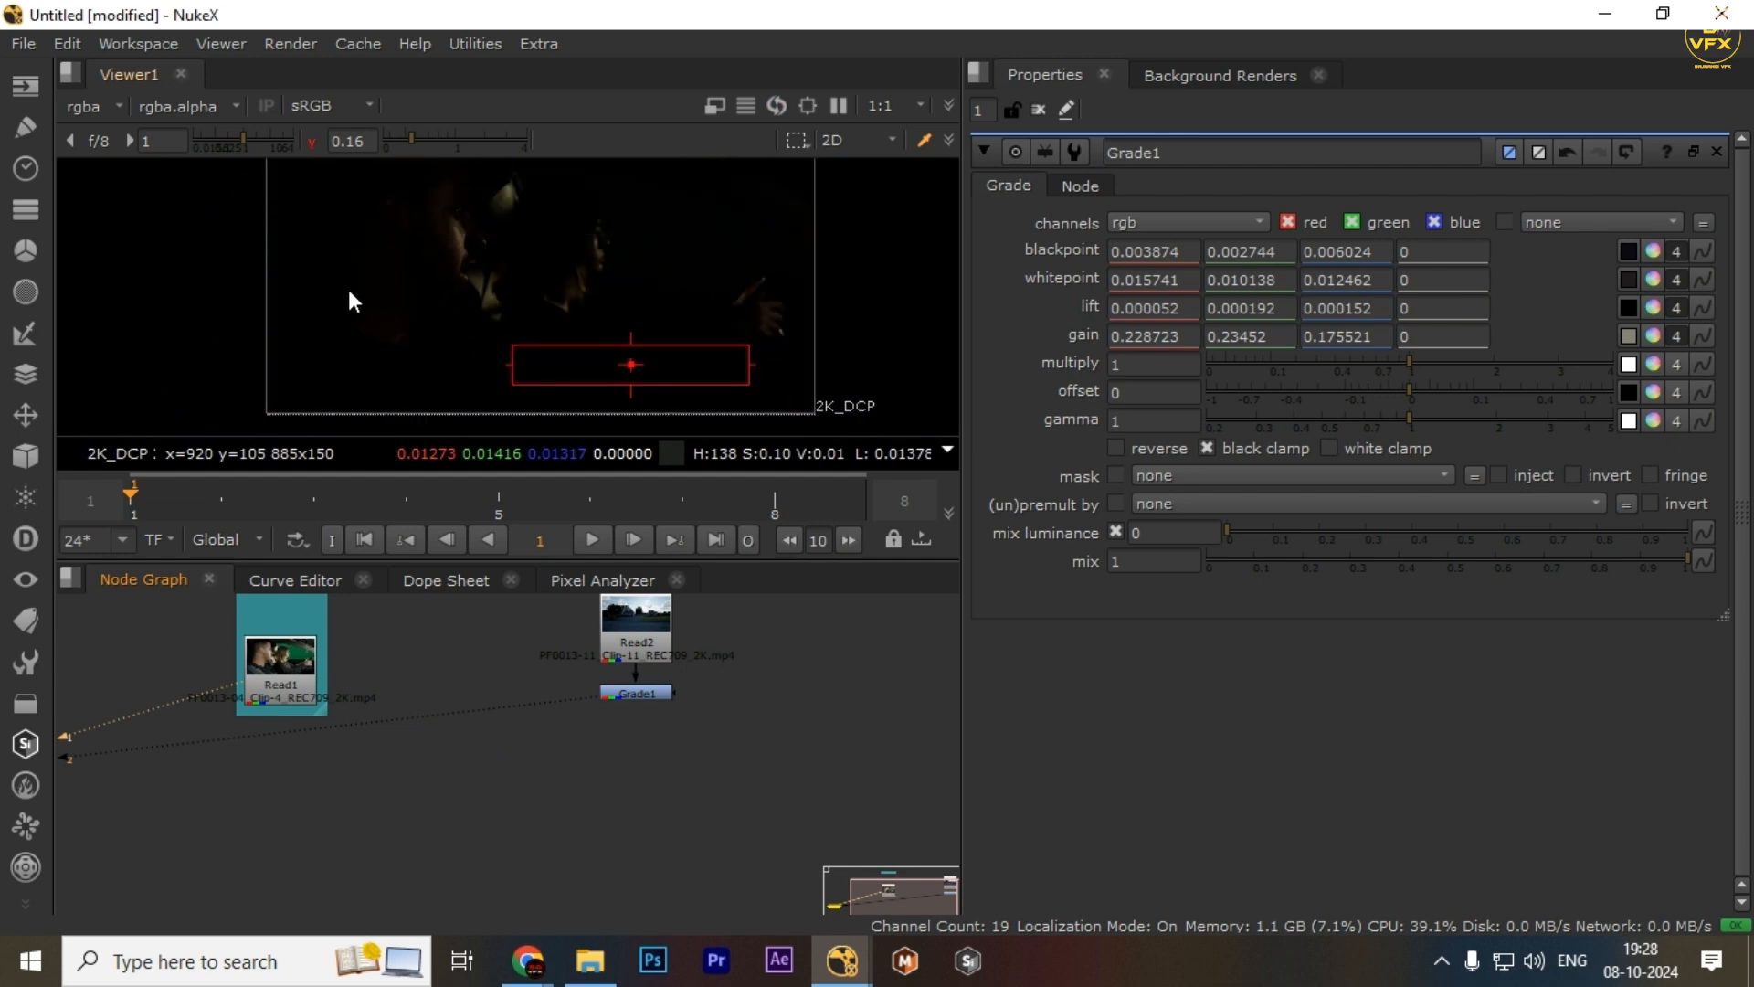
drag(349, 291, 455, 312)
ctrl+click(444, 146)
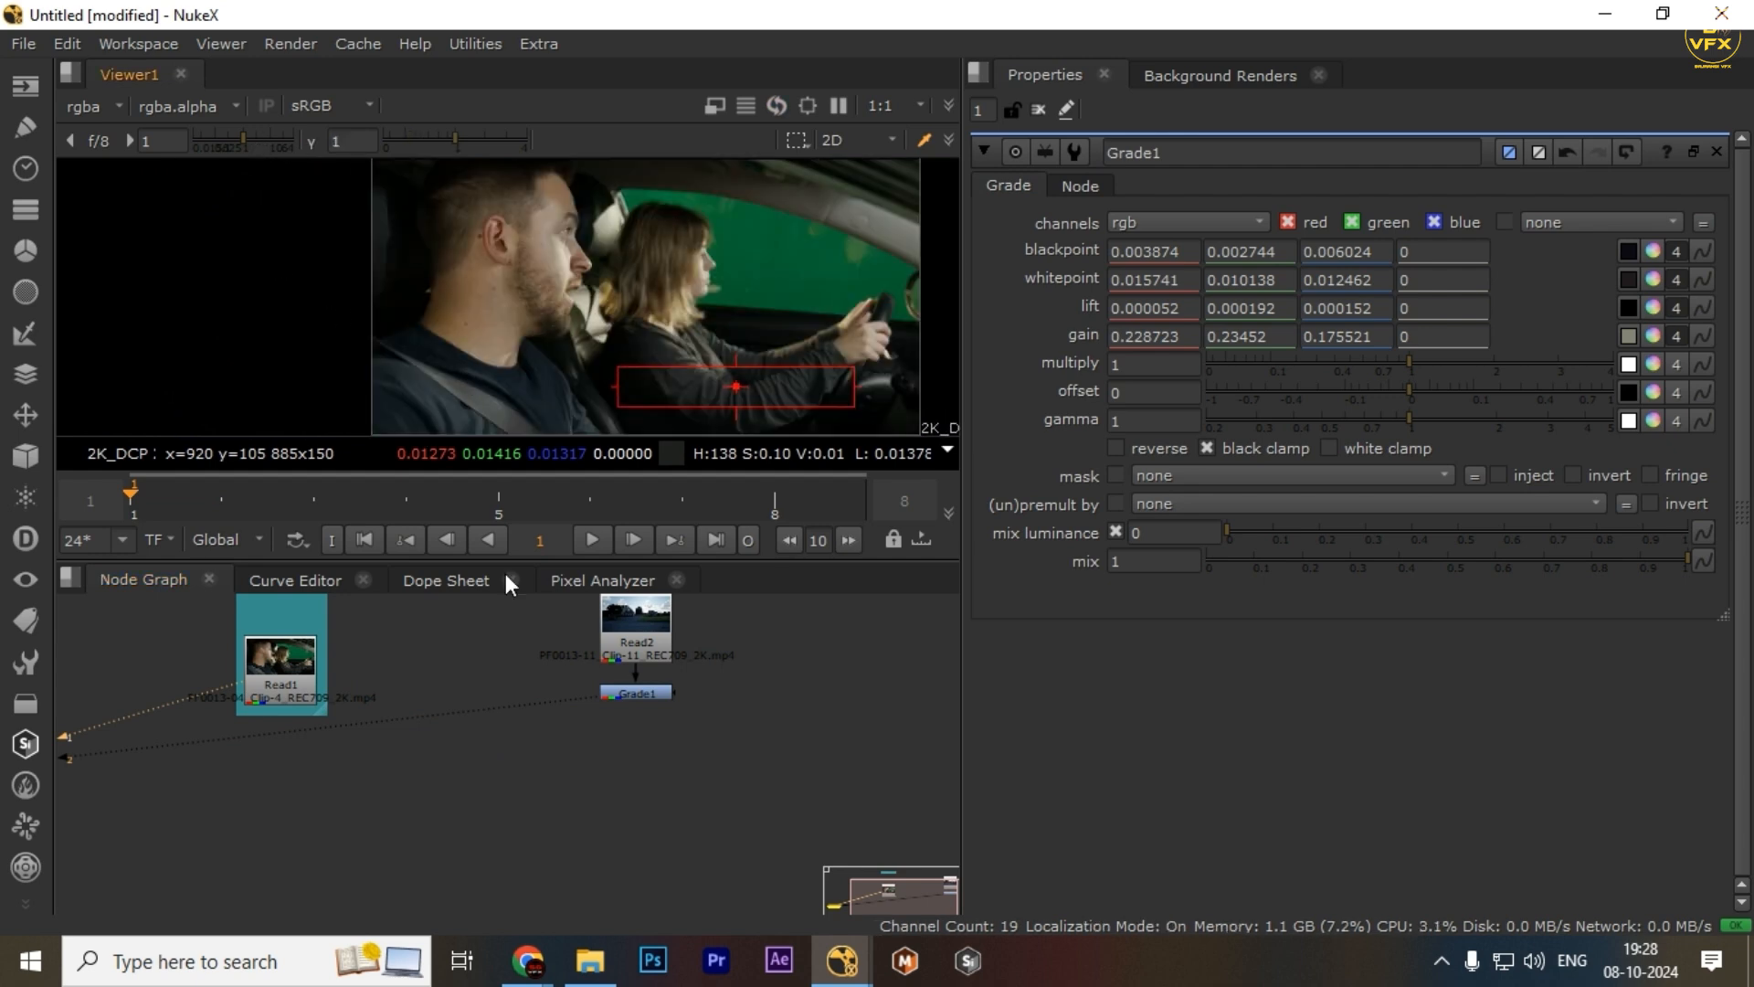
click(640, 694)
key(1)
drag(708, 683, 518, 809)
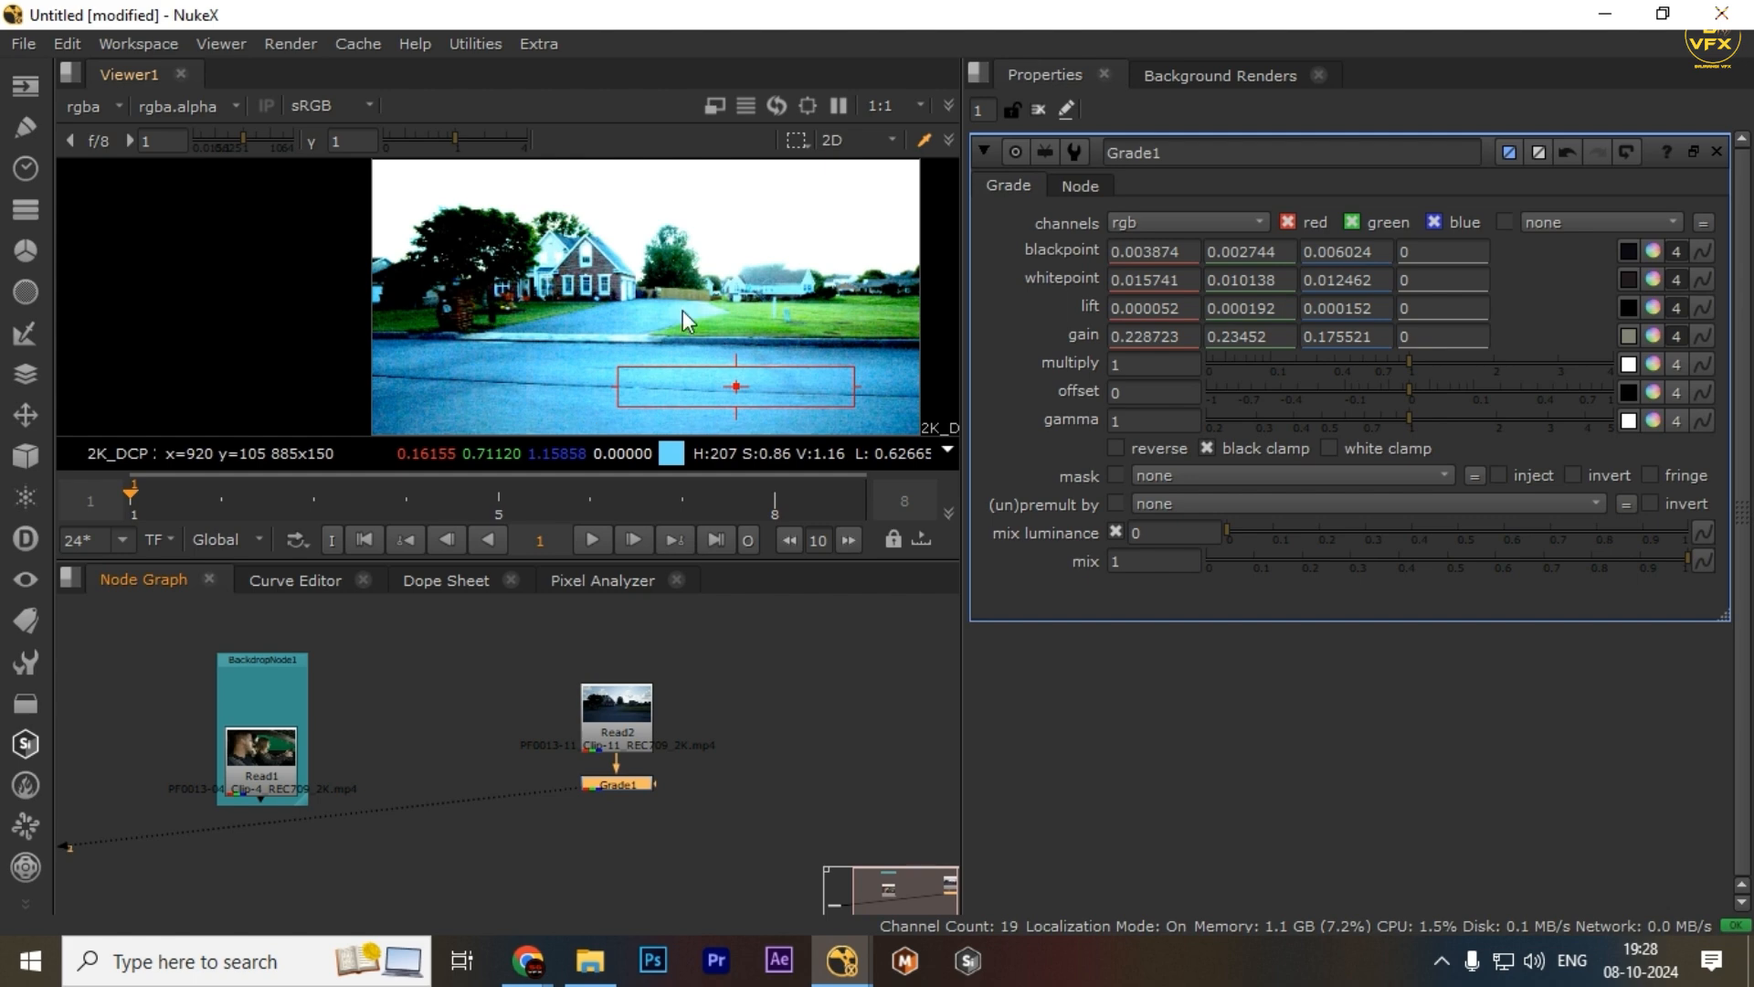
Bring two concept art images into the node graph as Read3 and Read4 and view the Read4 building image
scroll(664, 785, down, 3)
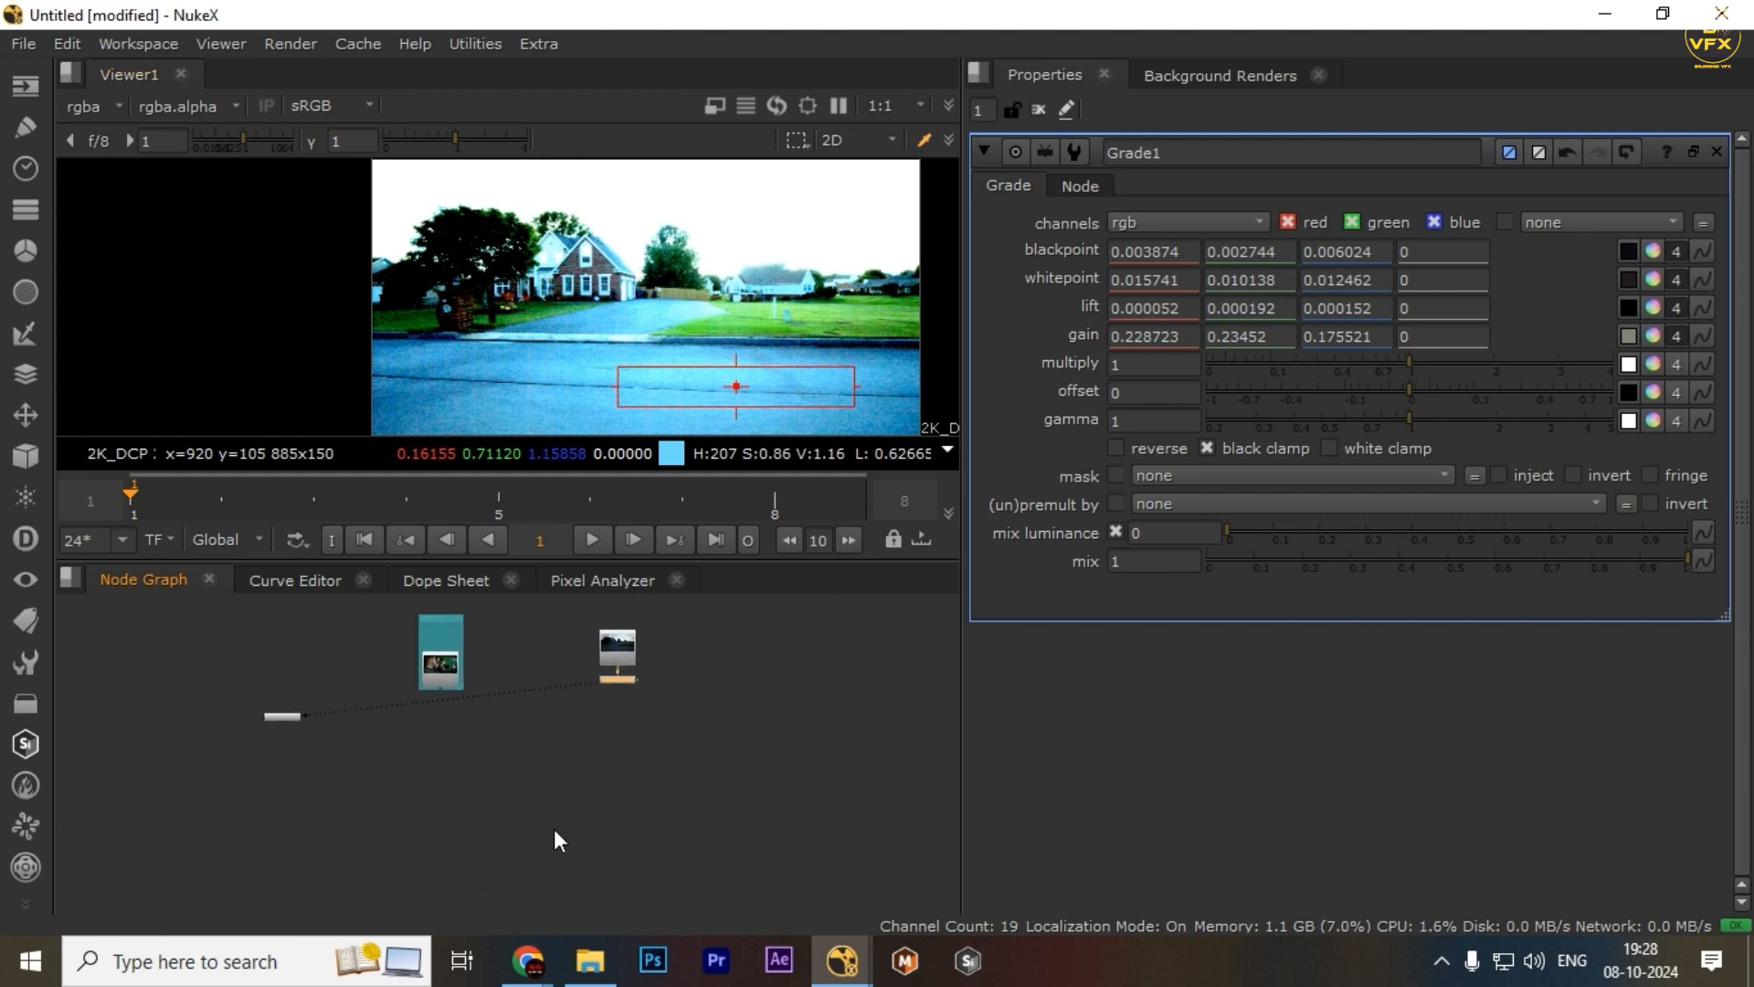
click(589, 961)
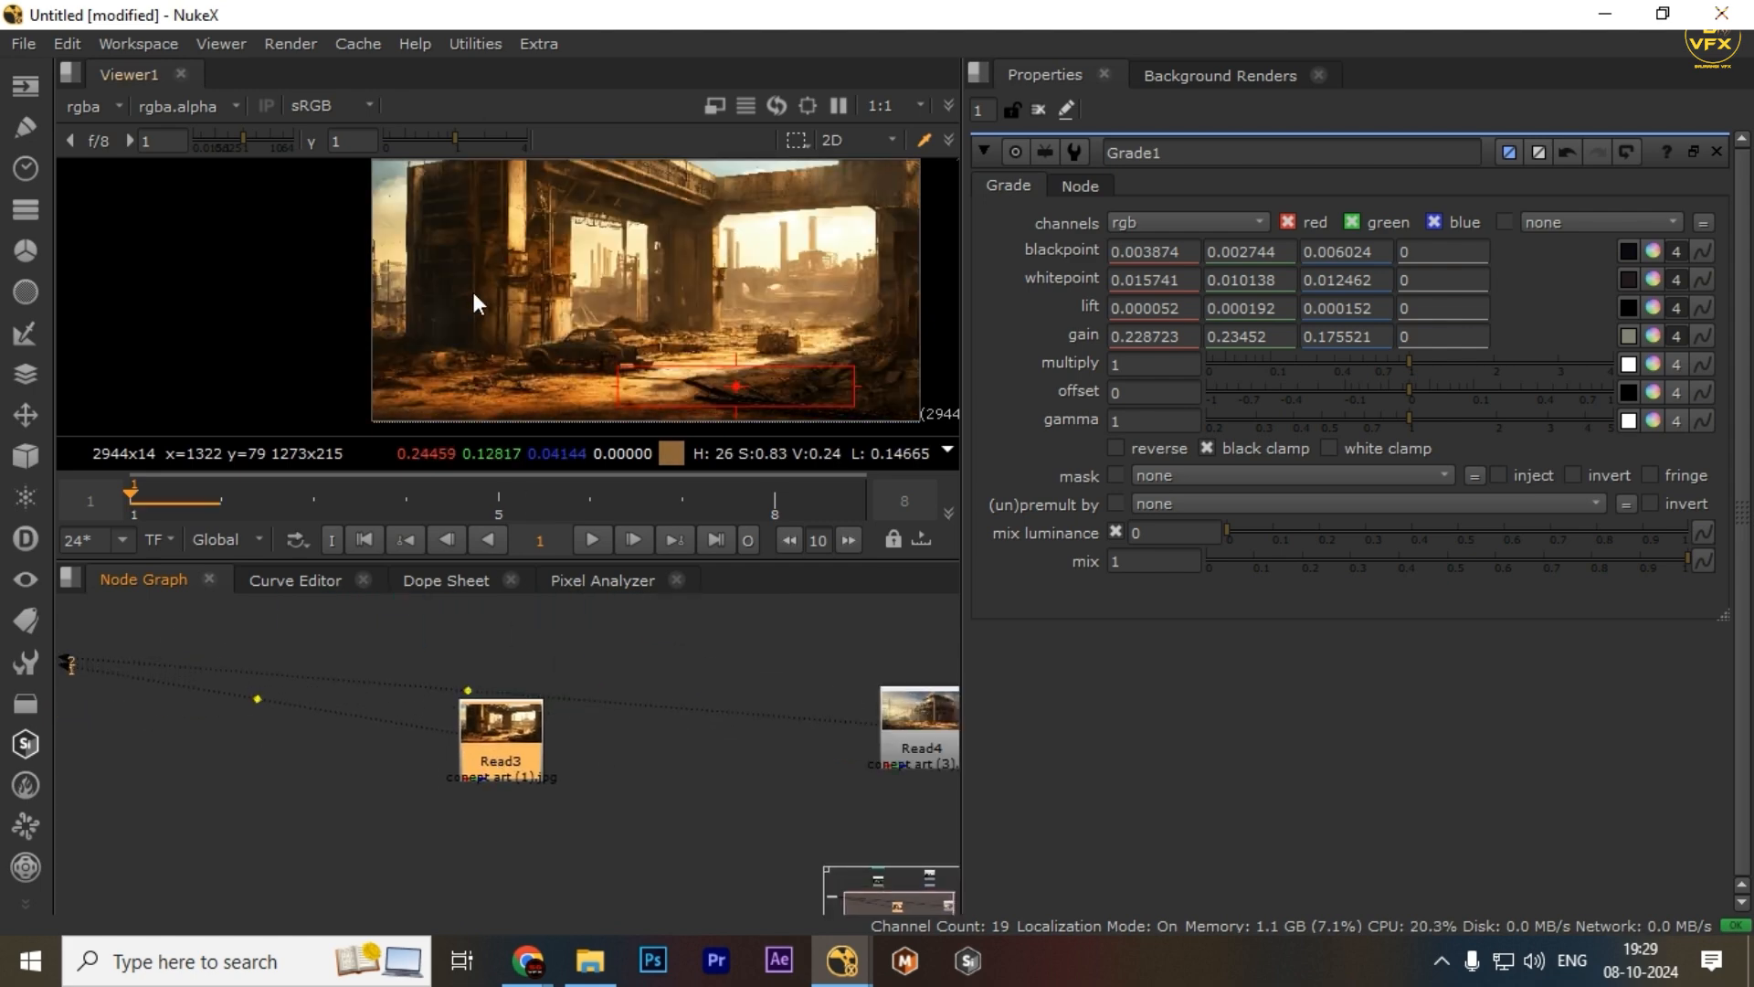
click(518, 739)
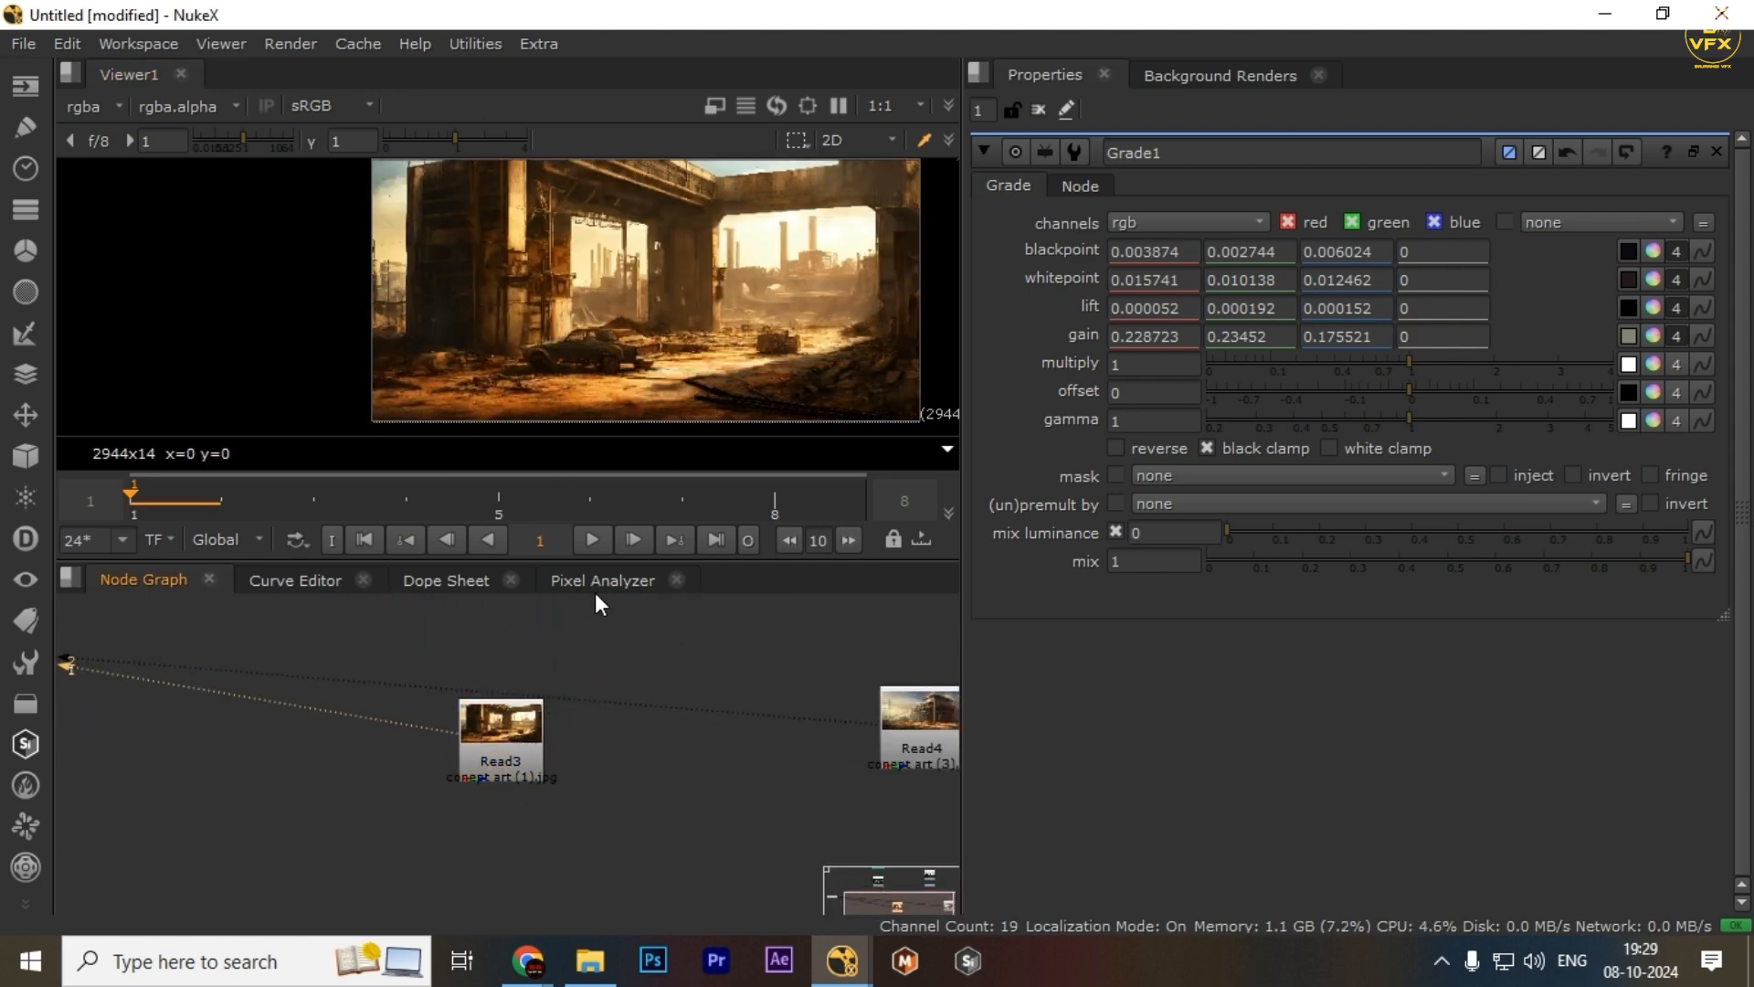
click(514, 718)
scroll(618, 784, down, 2)
click(741, 705)
key(1)
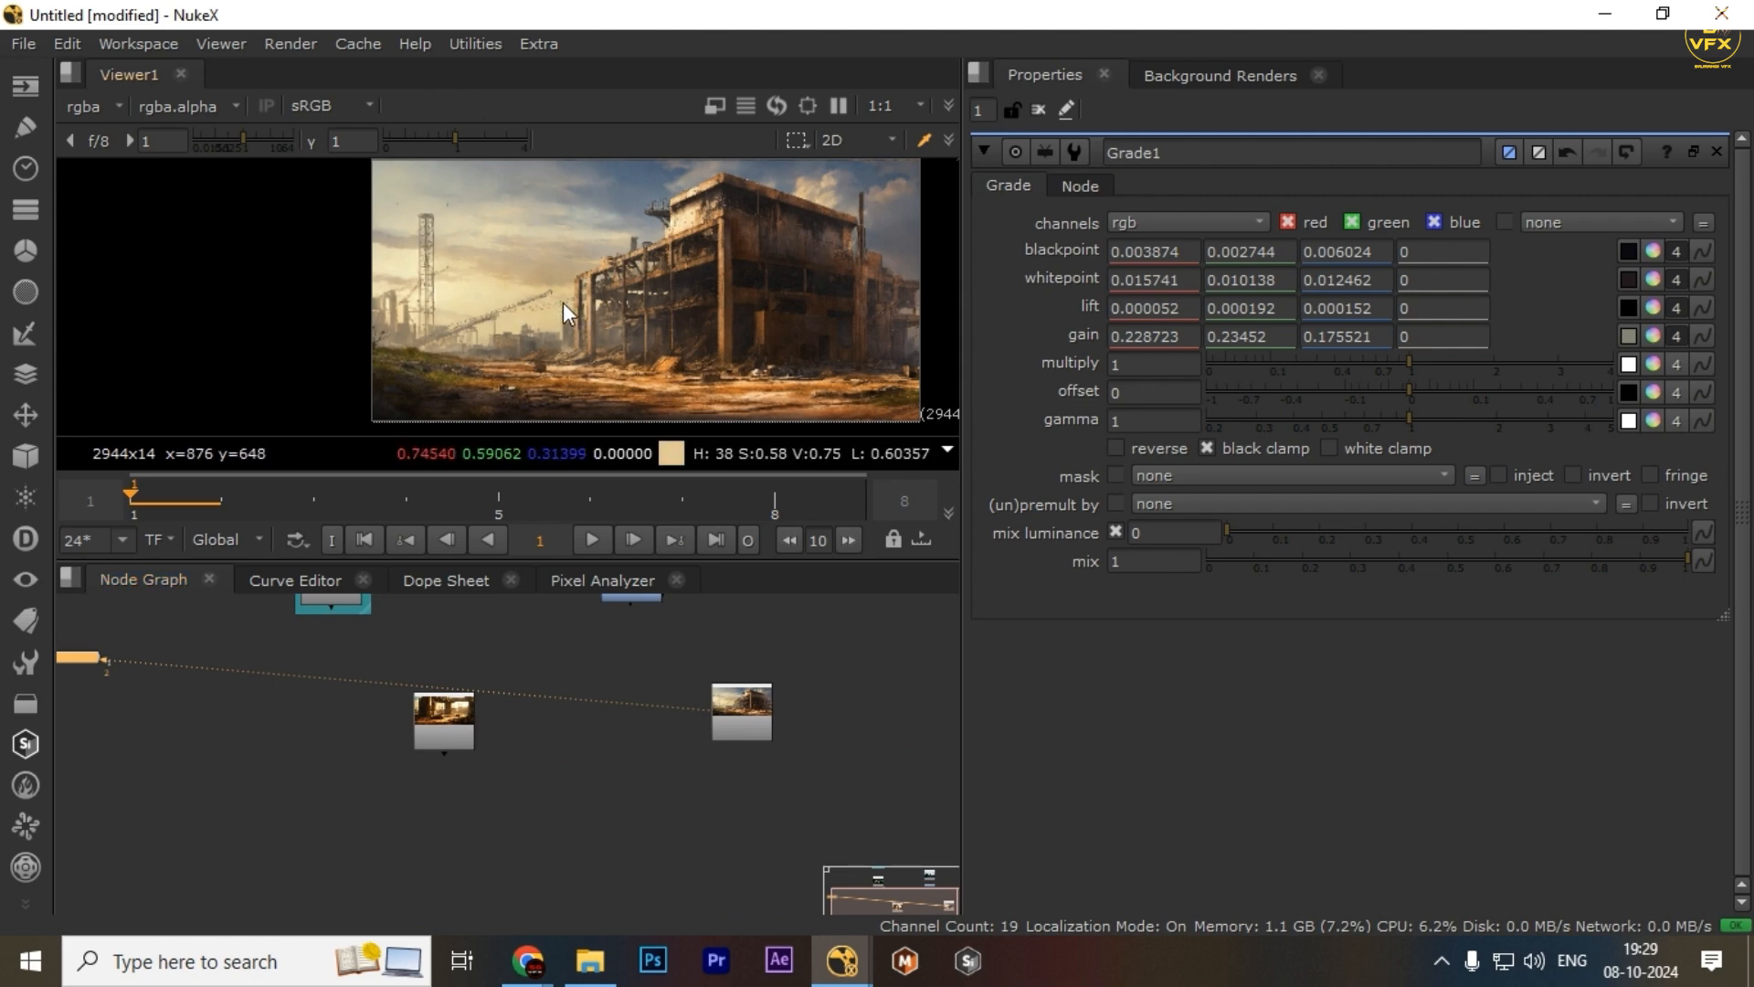
Add a Grade node below Read4, disable it, and select the Read3 node
click(753, 708)
key(g)
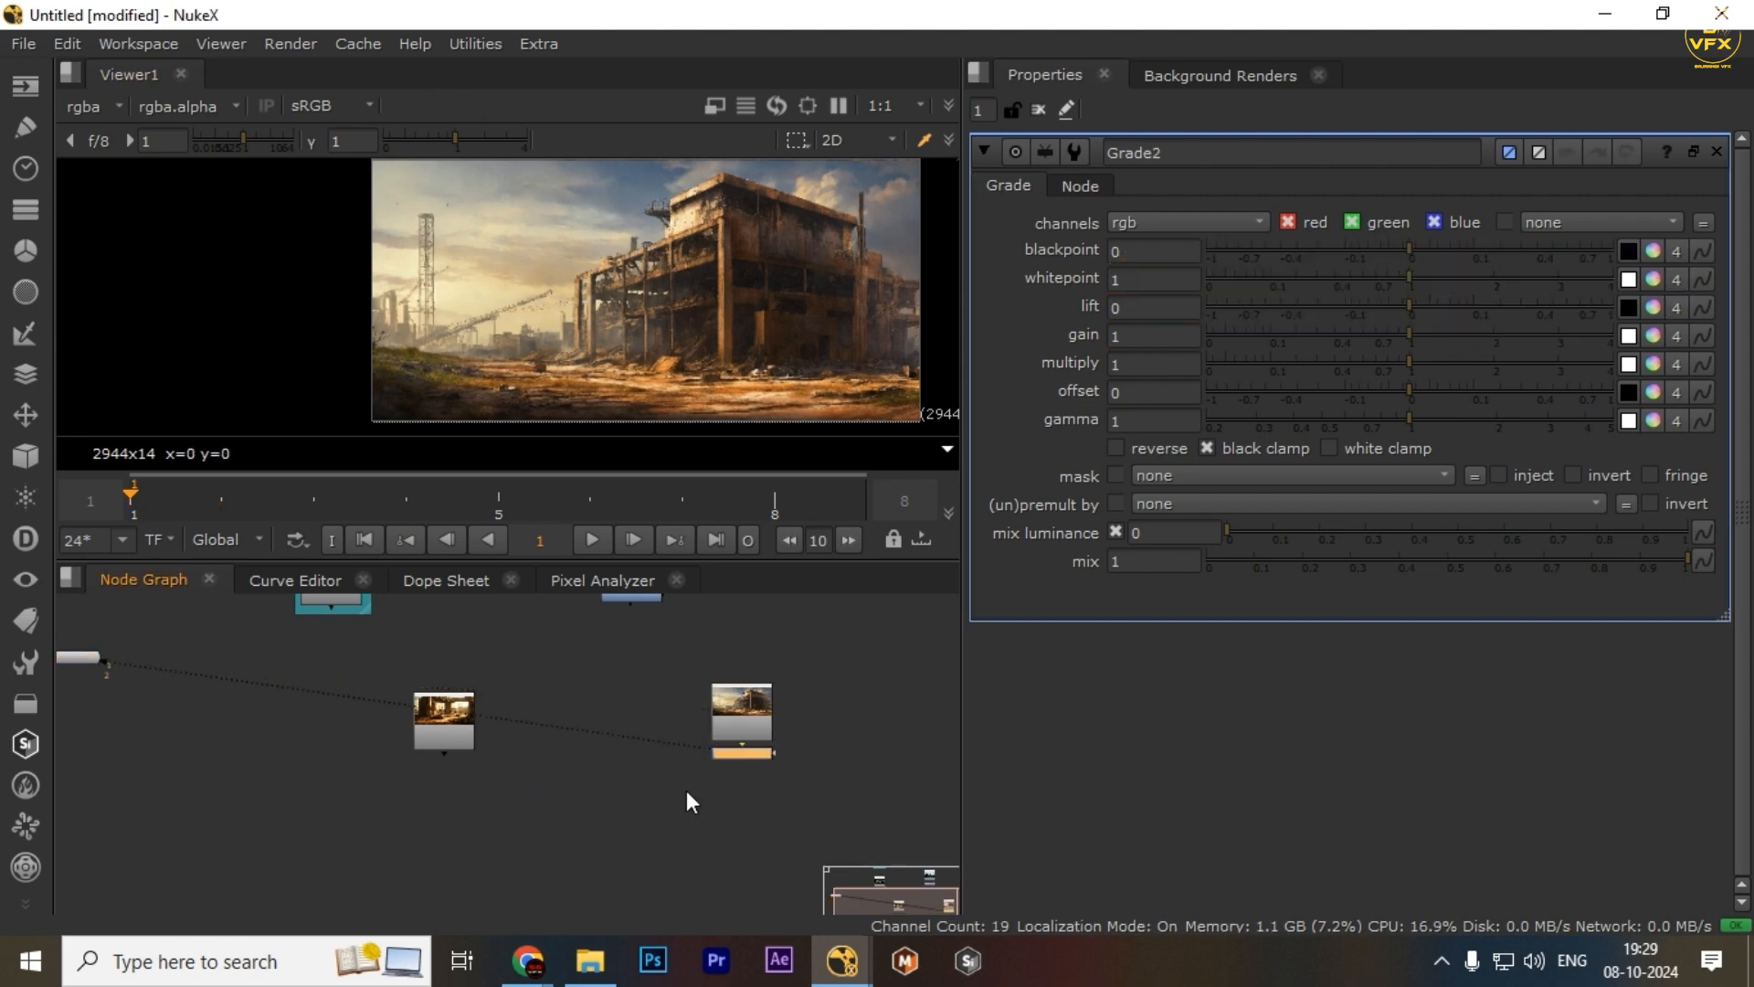
key(d)
drag(508, 659, 325, 766)
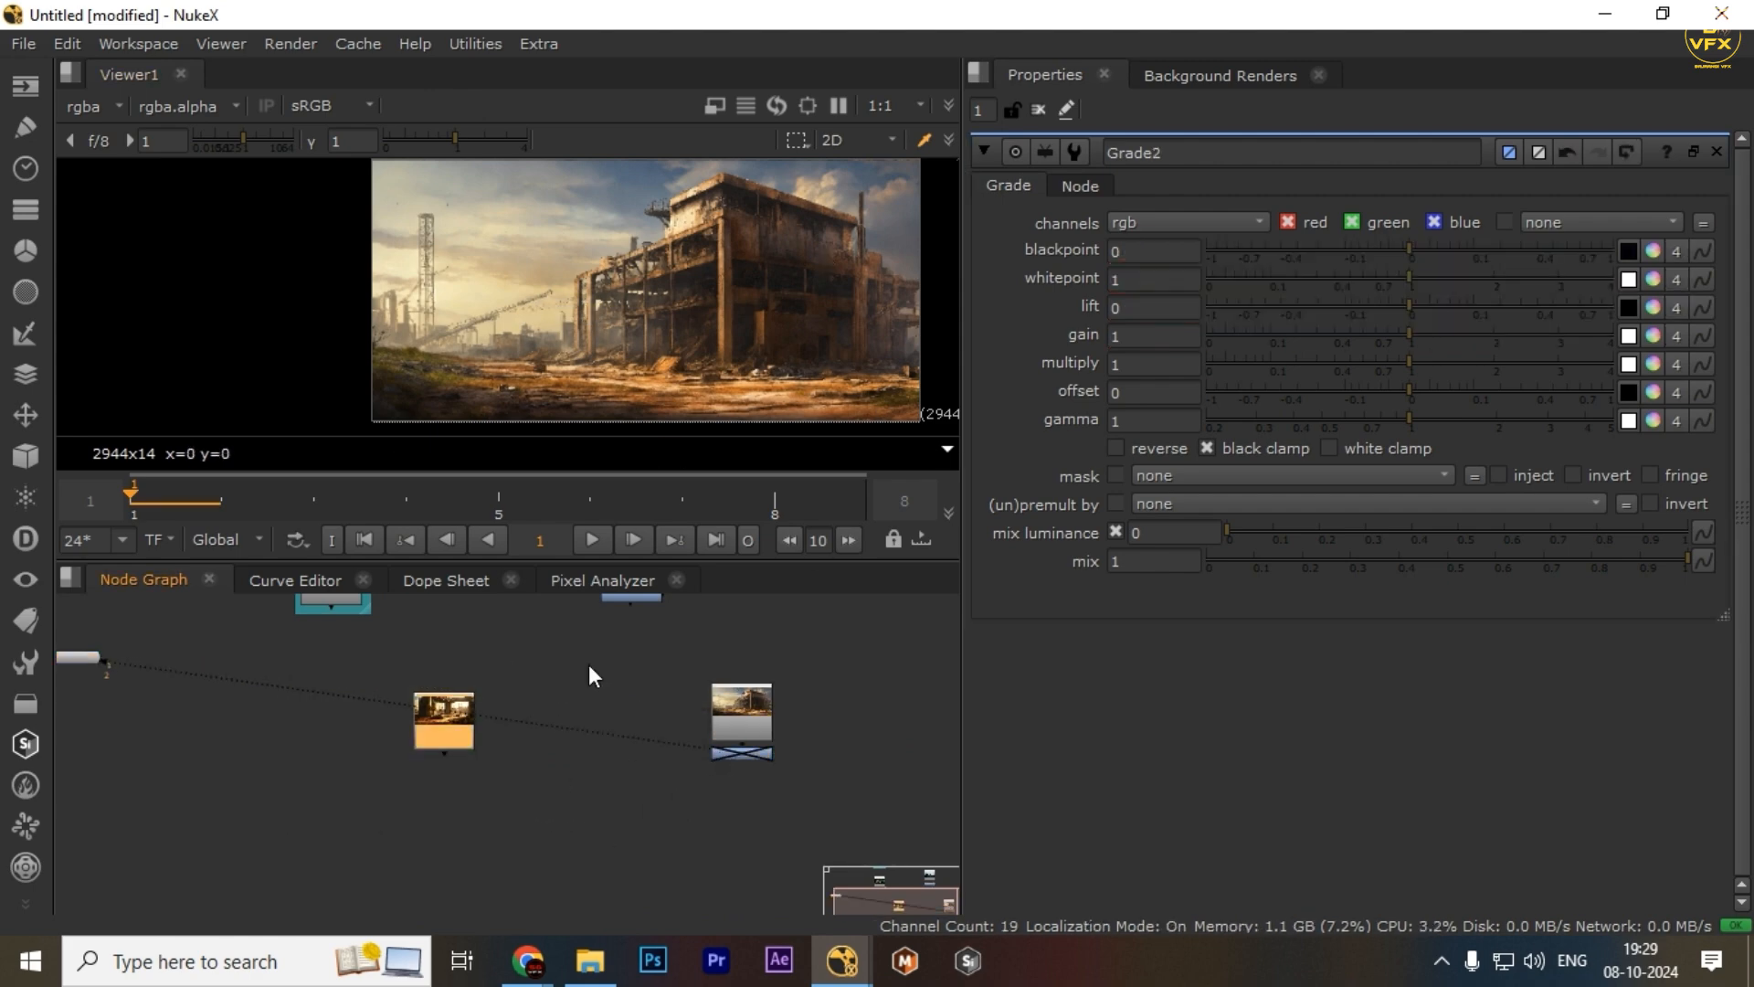
Clear the current selection in the Pixel Analyzer
click(602, 581)
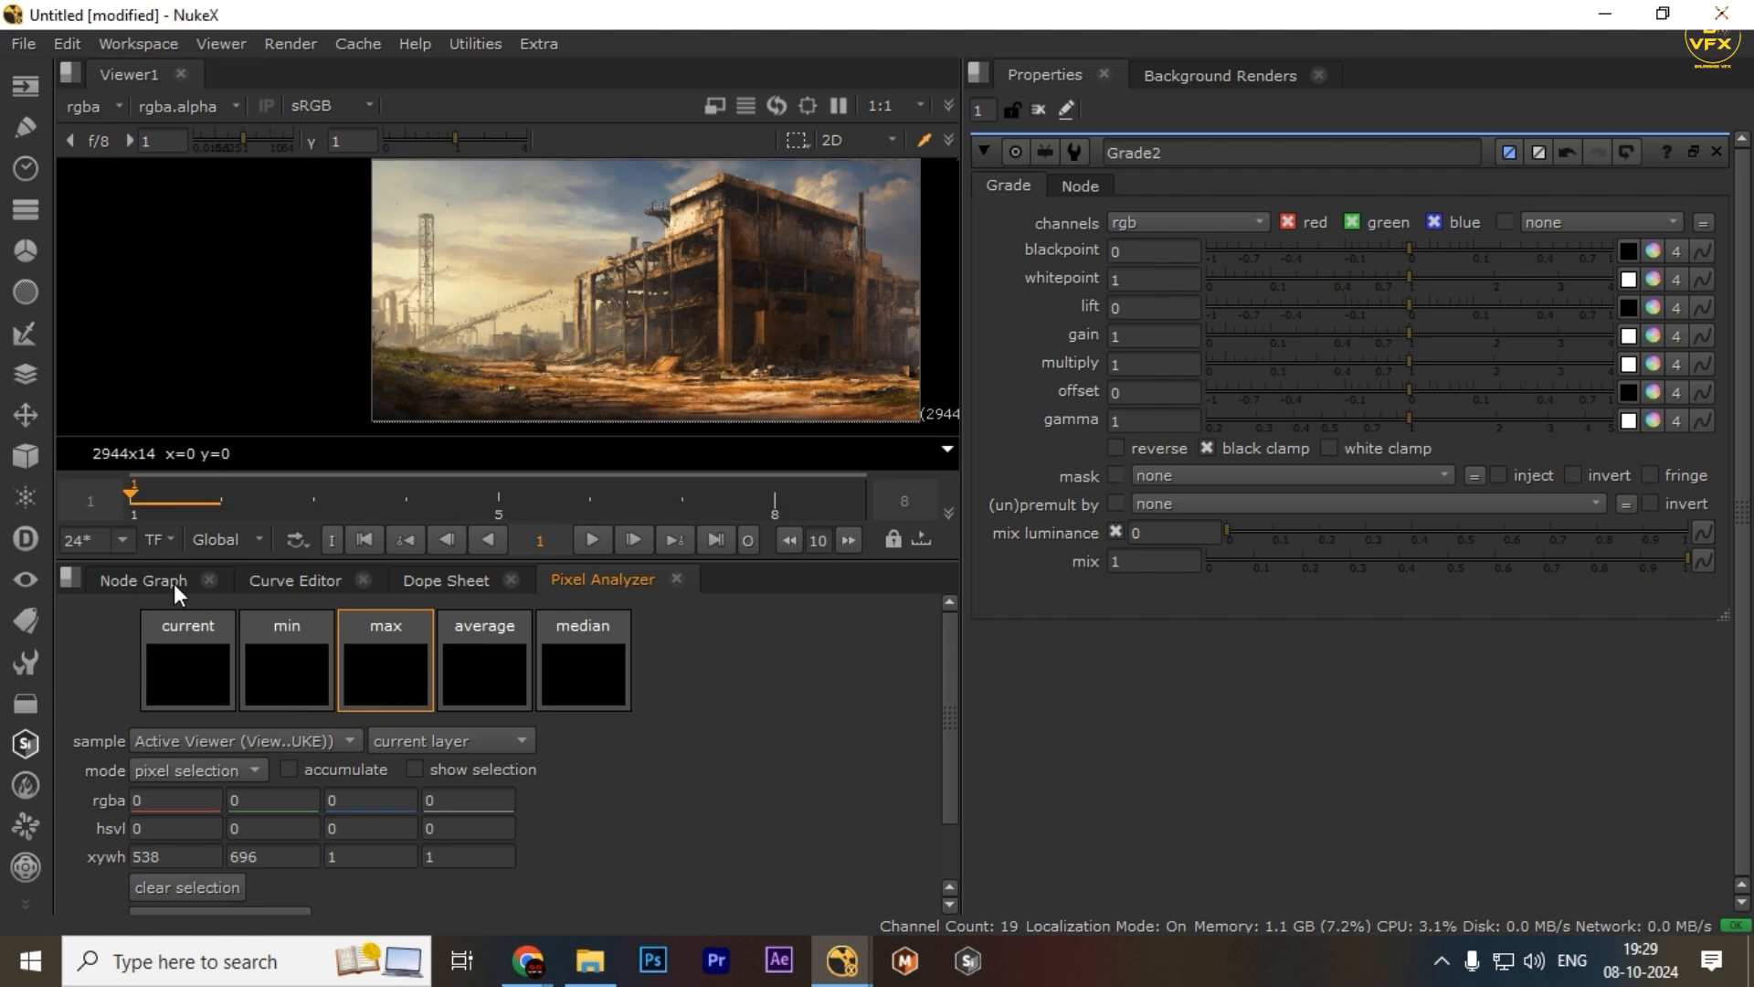
click(137, 581)
click(593, 581)
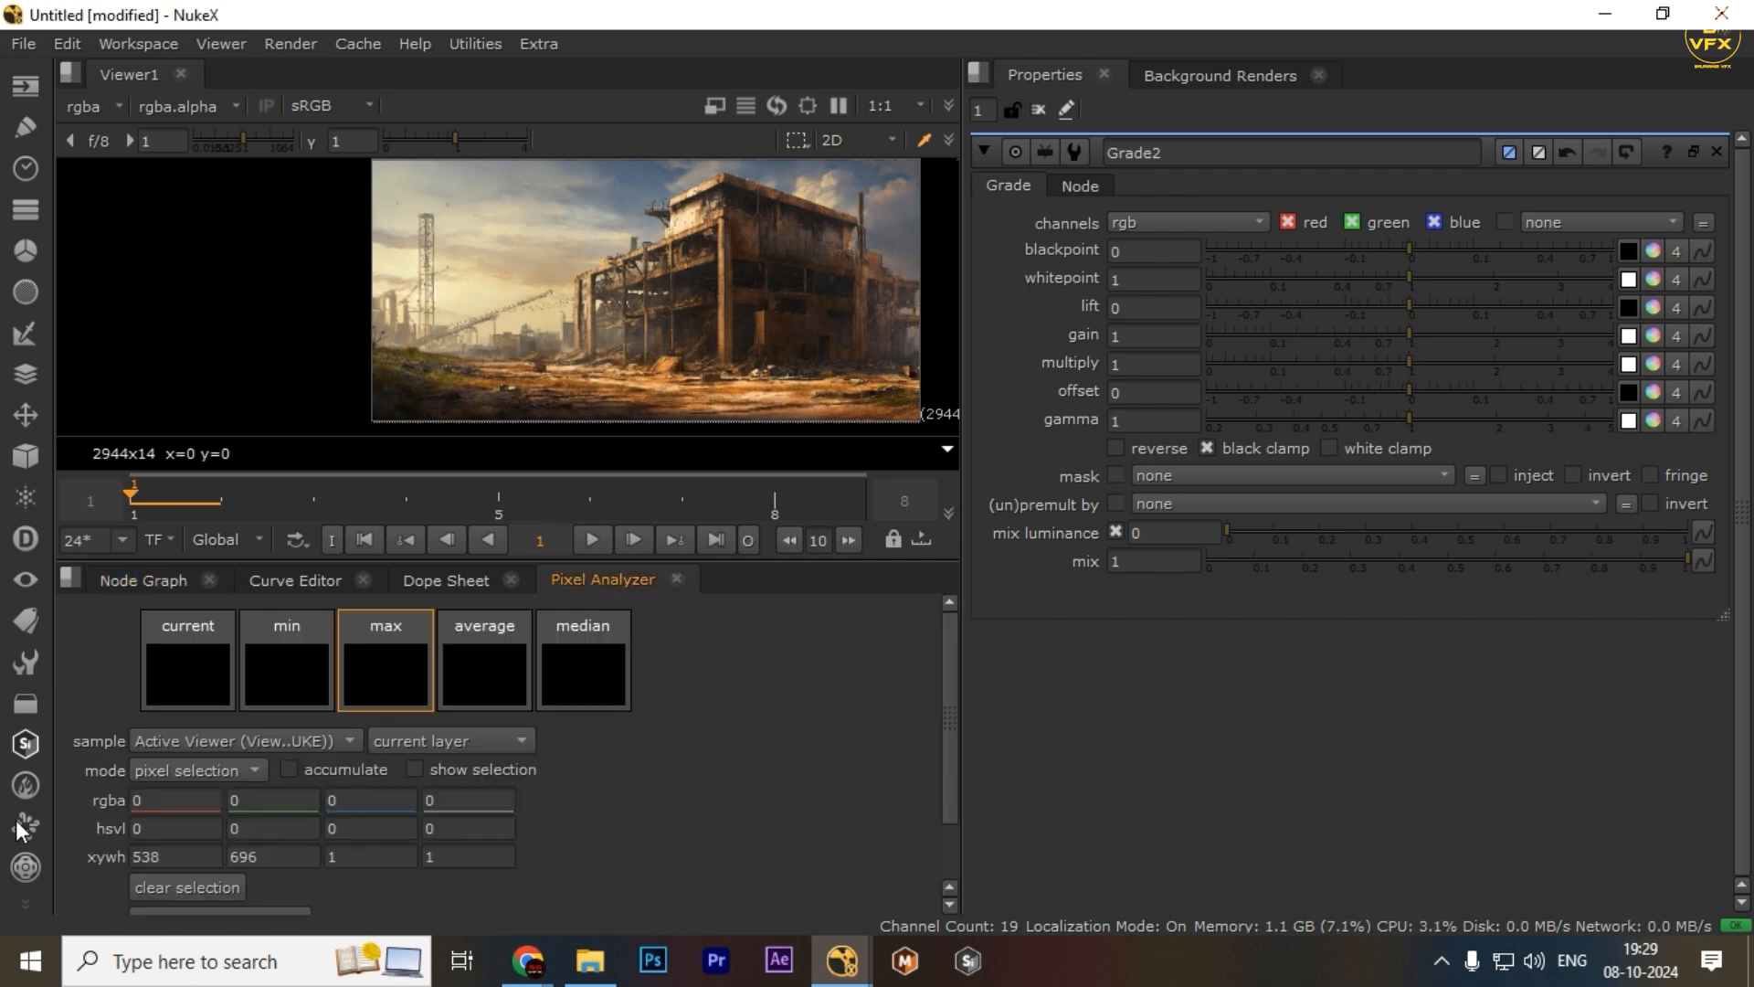
click(175, 886)
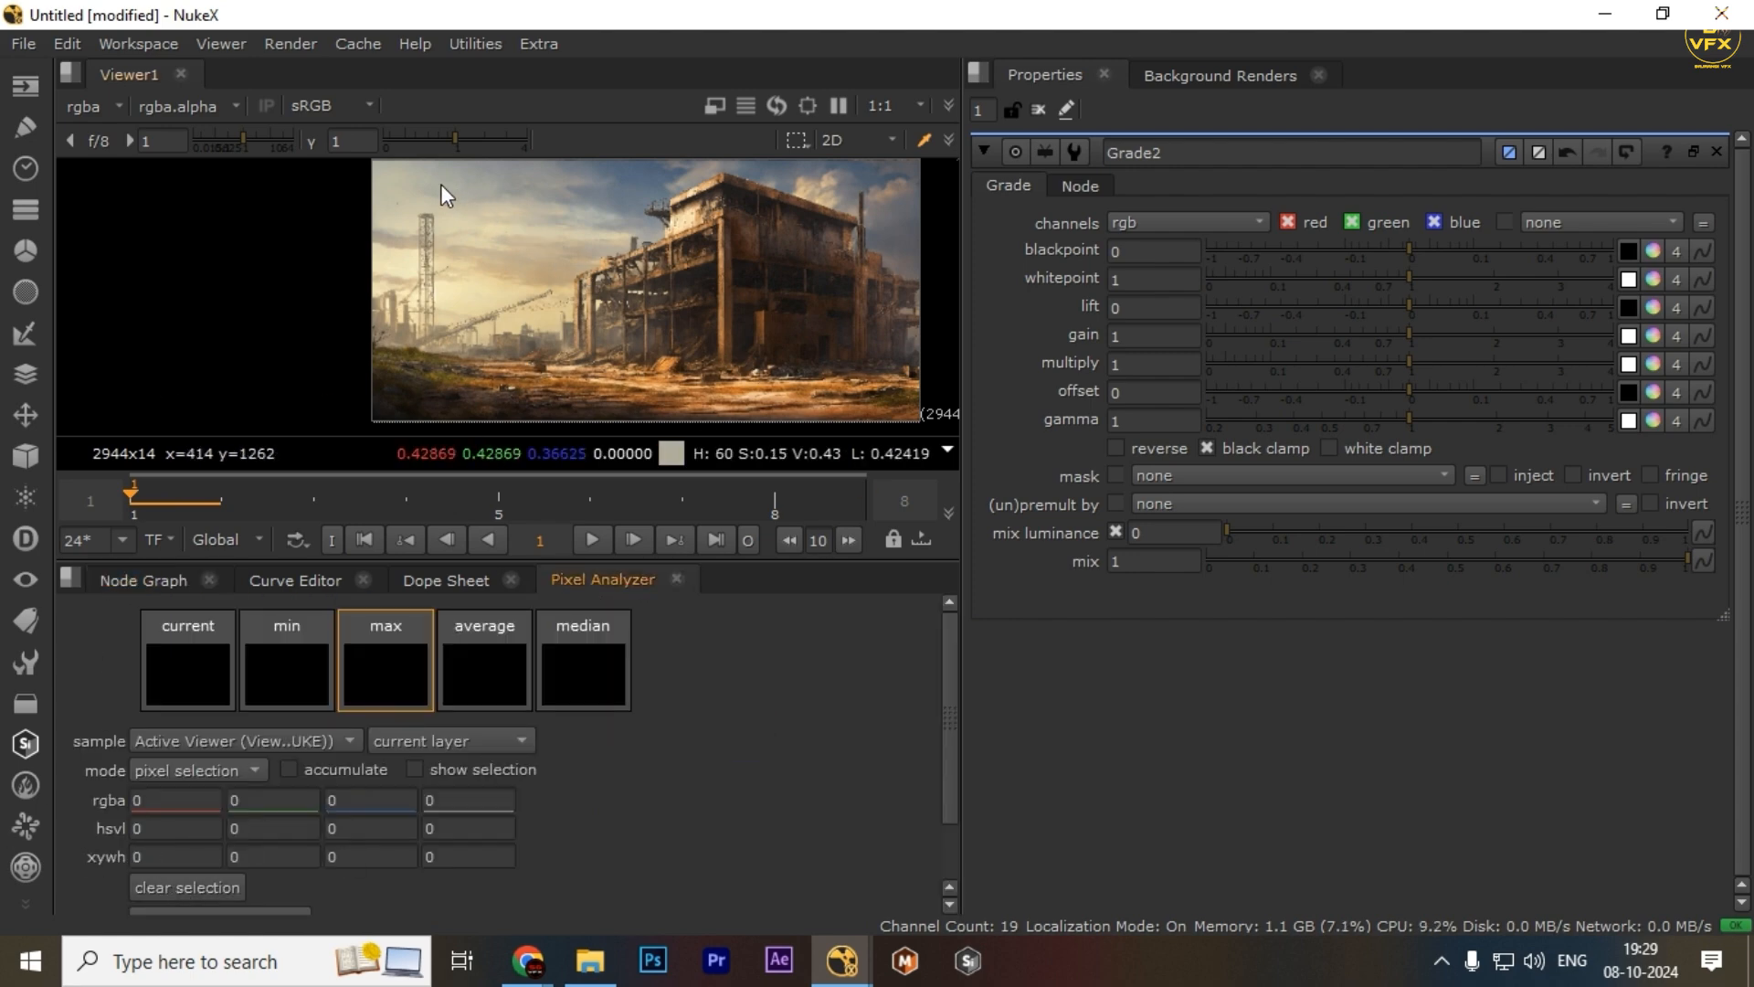
Sample most of the building image, then transfer the min swatch to Grade2's blackpoint and the max swatch to its whitepoint
drag(440, 183, 896, 404)
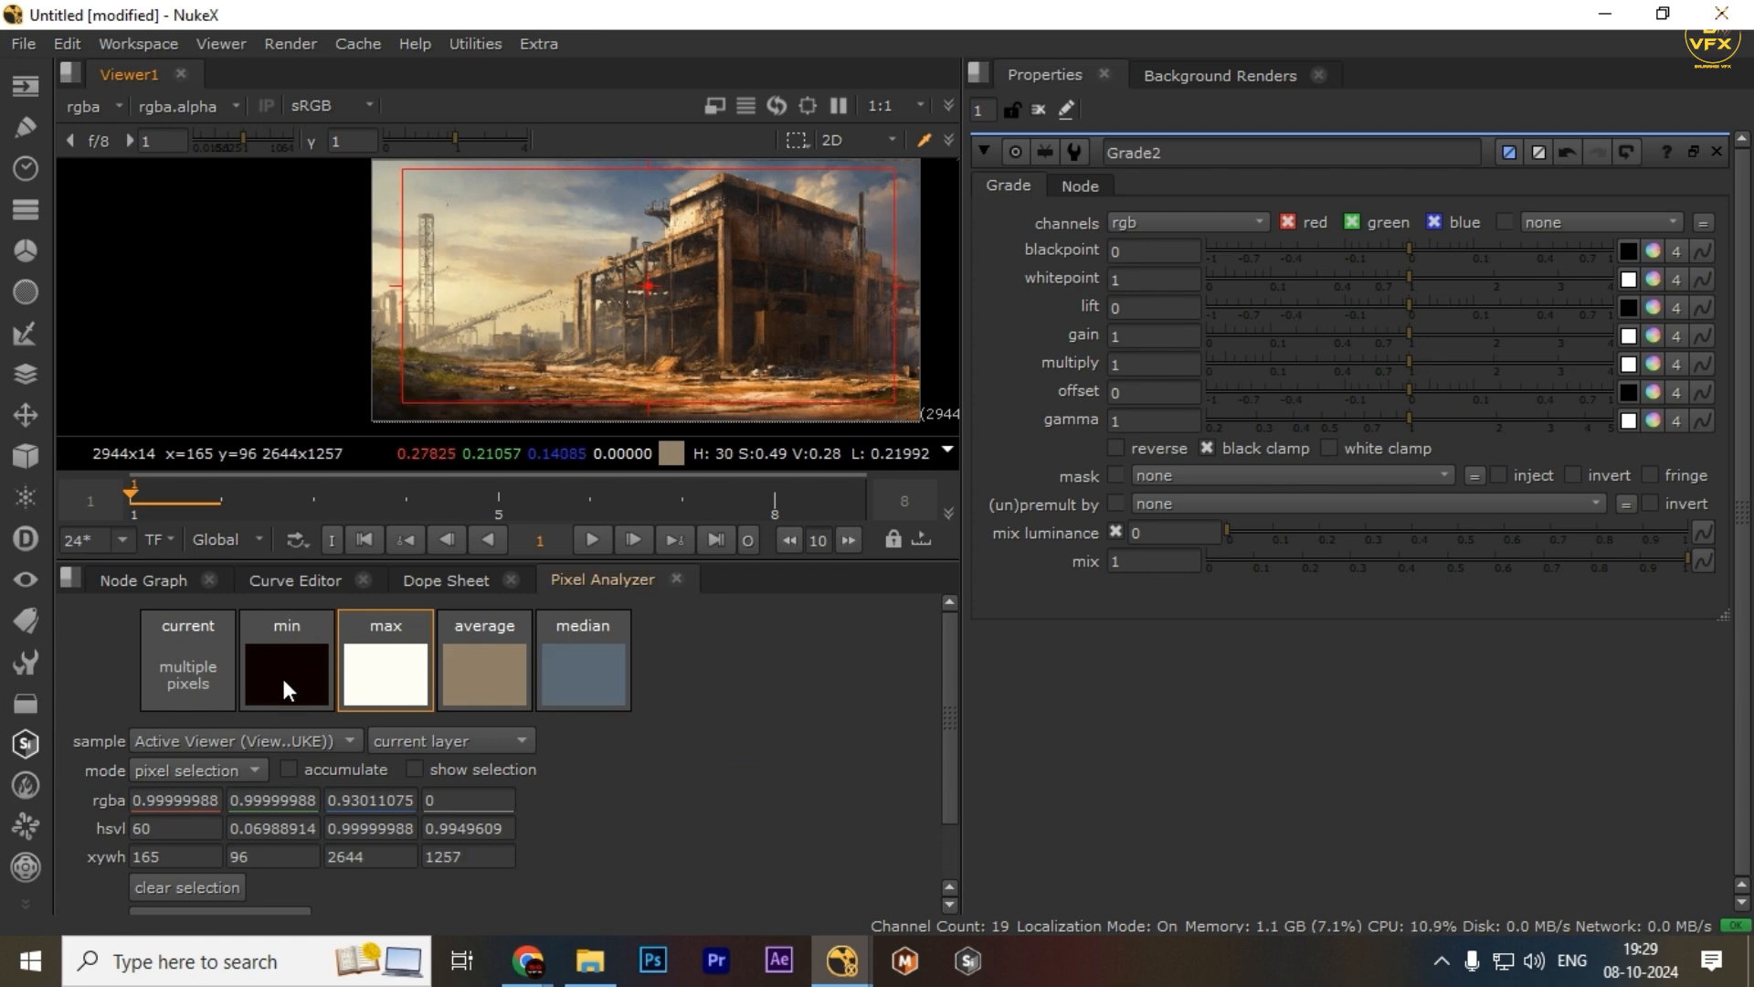
drag(271, 672, 1652, 261)
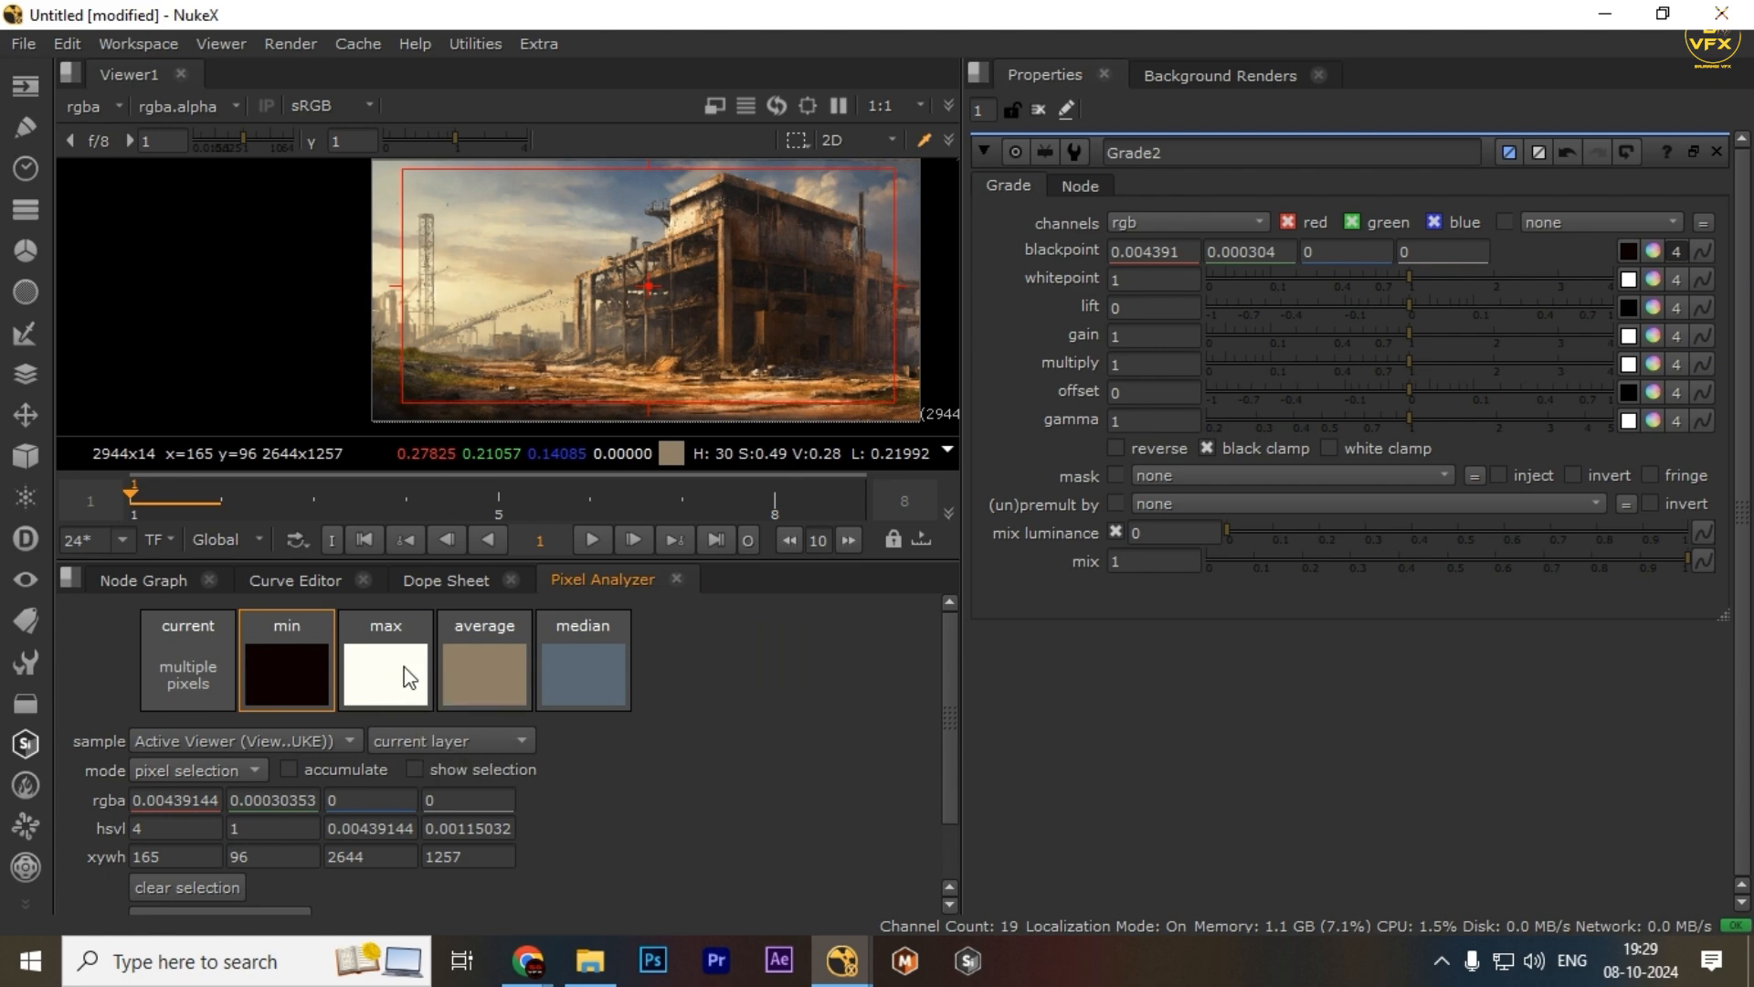
drag(409, 677, 1658, 277)
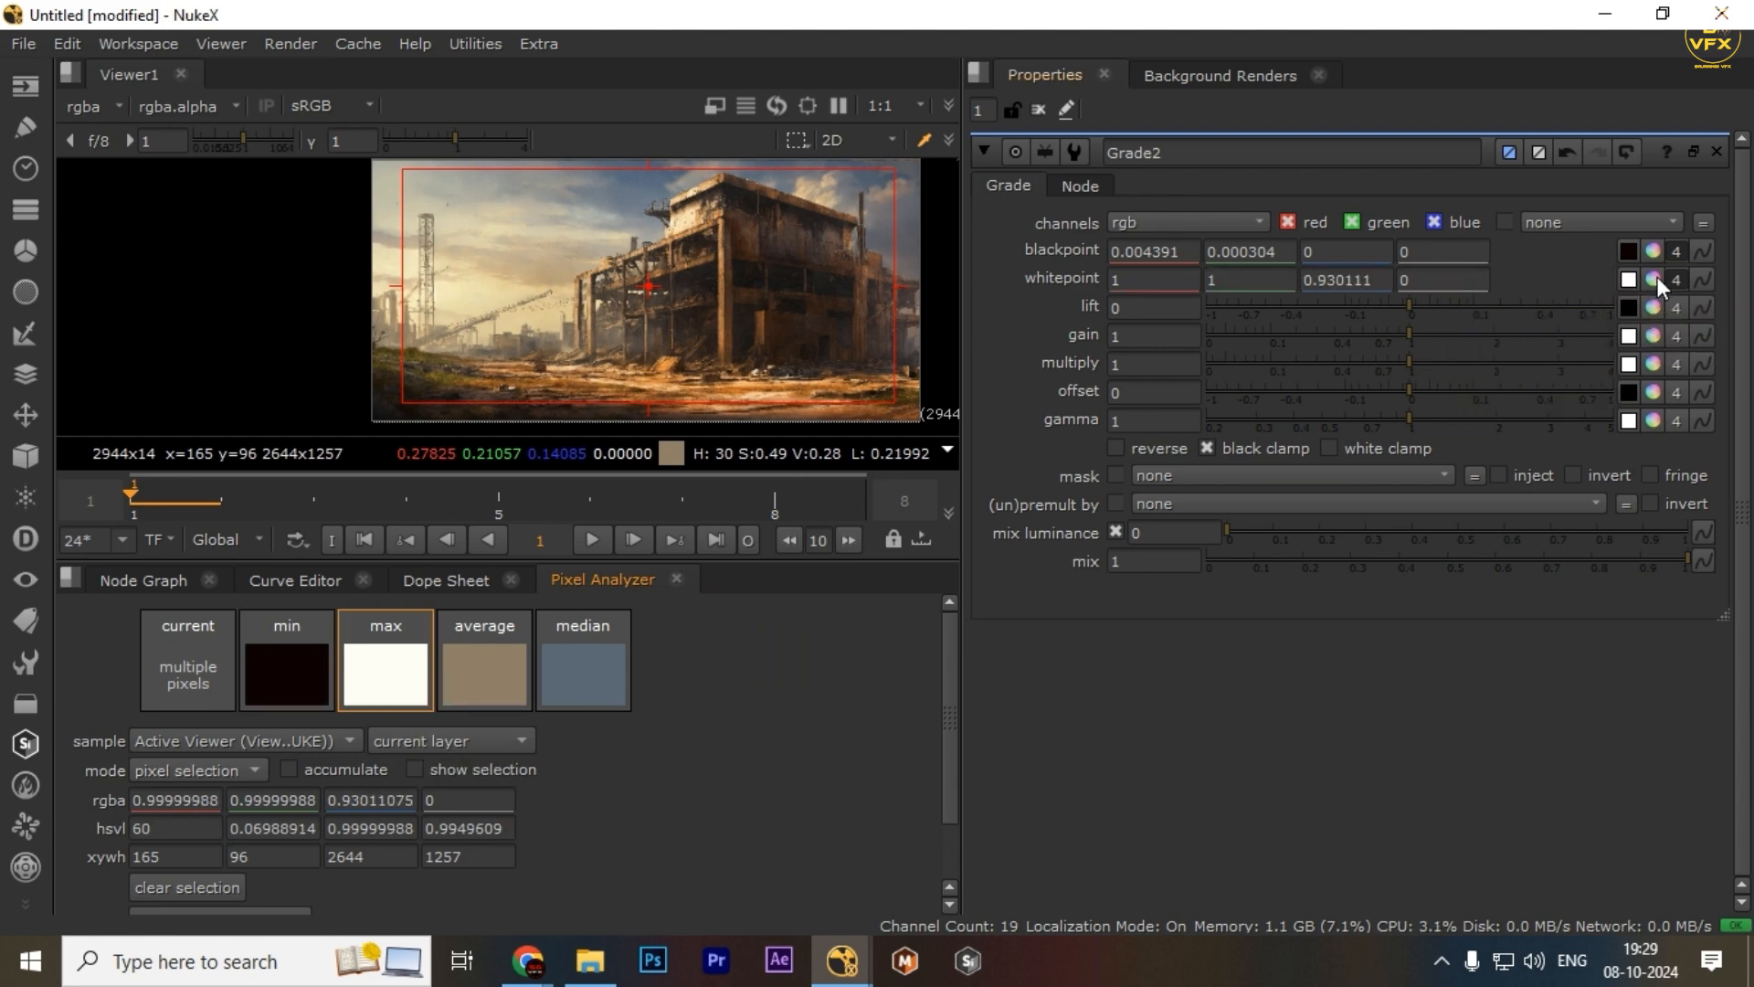
View the Read3 interior image and clear the Pixel Analyzer selection
click(144, 580)
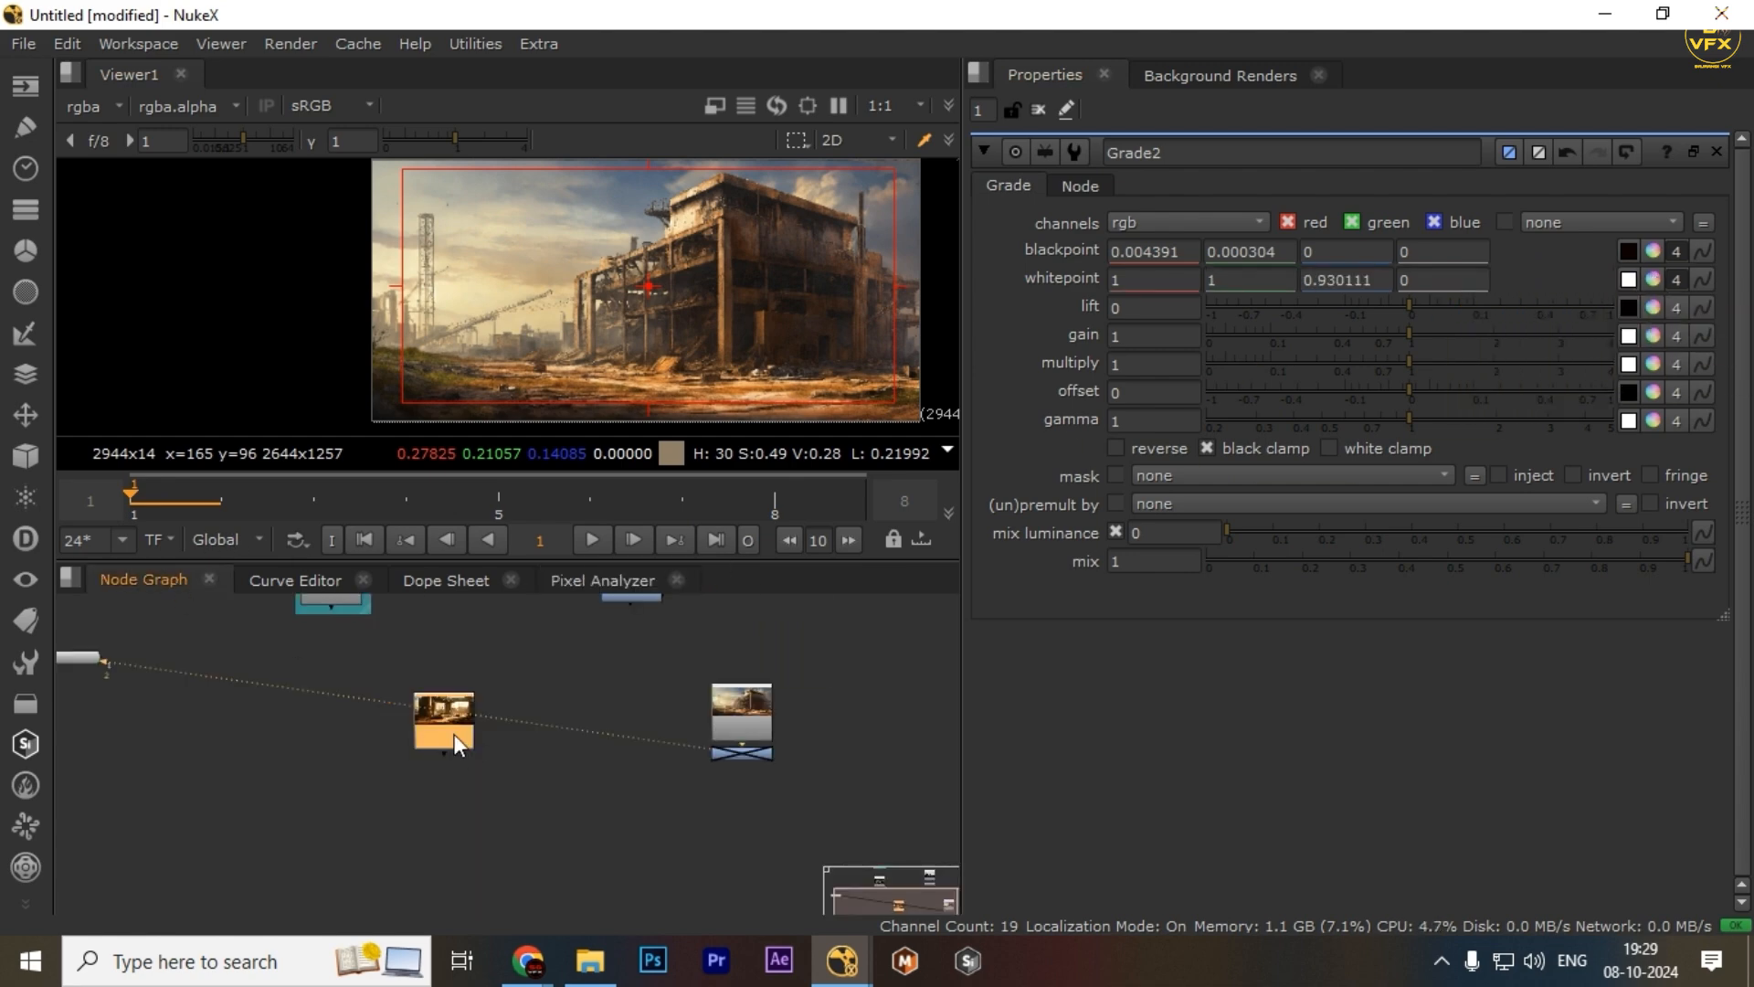
key(1)
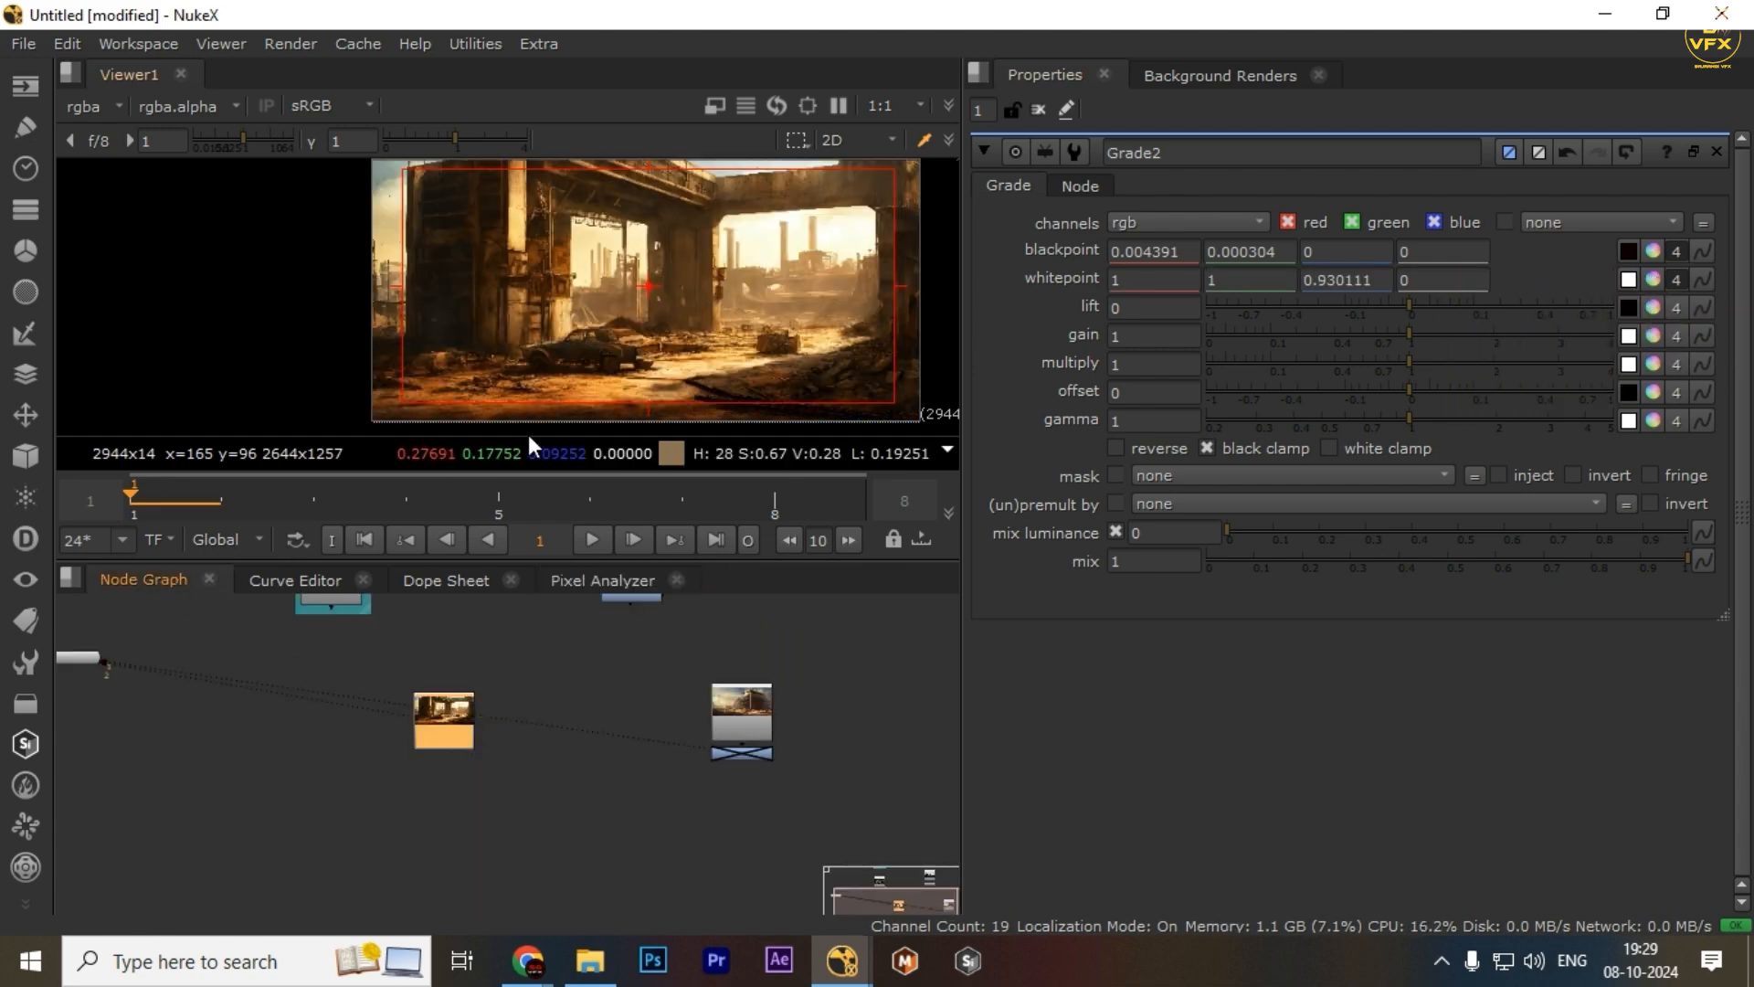
click(612, 582)
scroll(202, 883, down, 1)
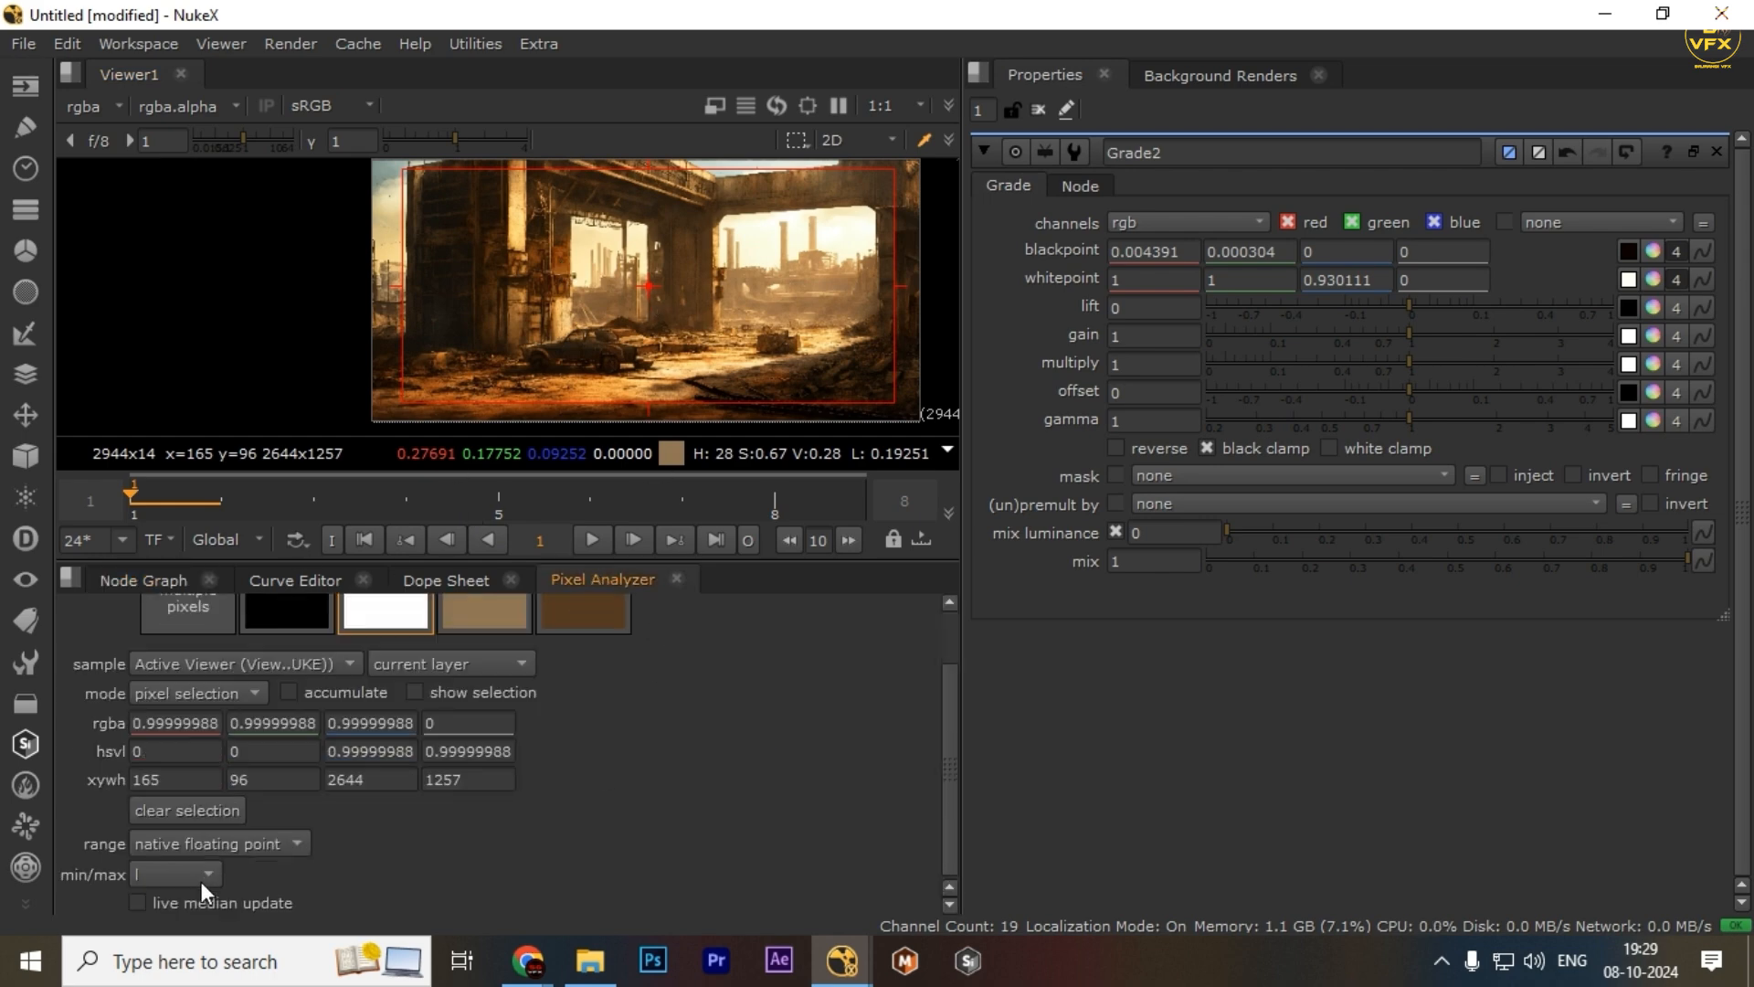
click(187, 811)
Sample nearly the whole interior image with a region selection after zooming the viewer out
drag(395, 161, 879, 388)
scroll(667, 757, up, 1)
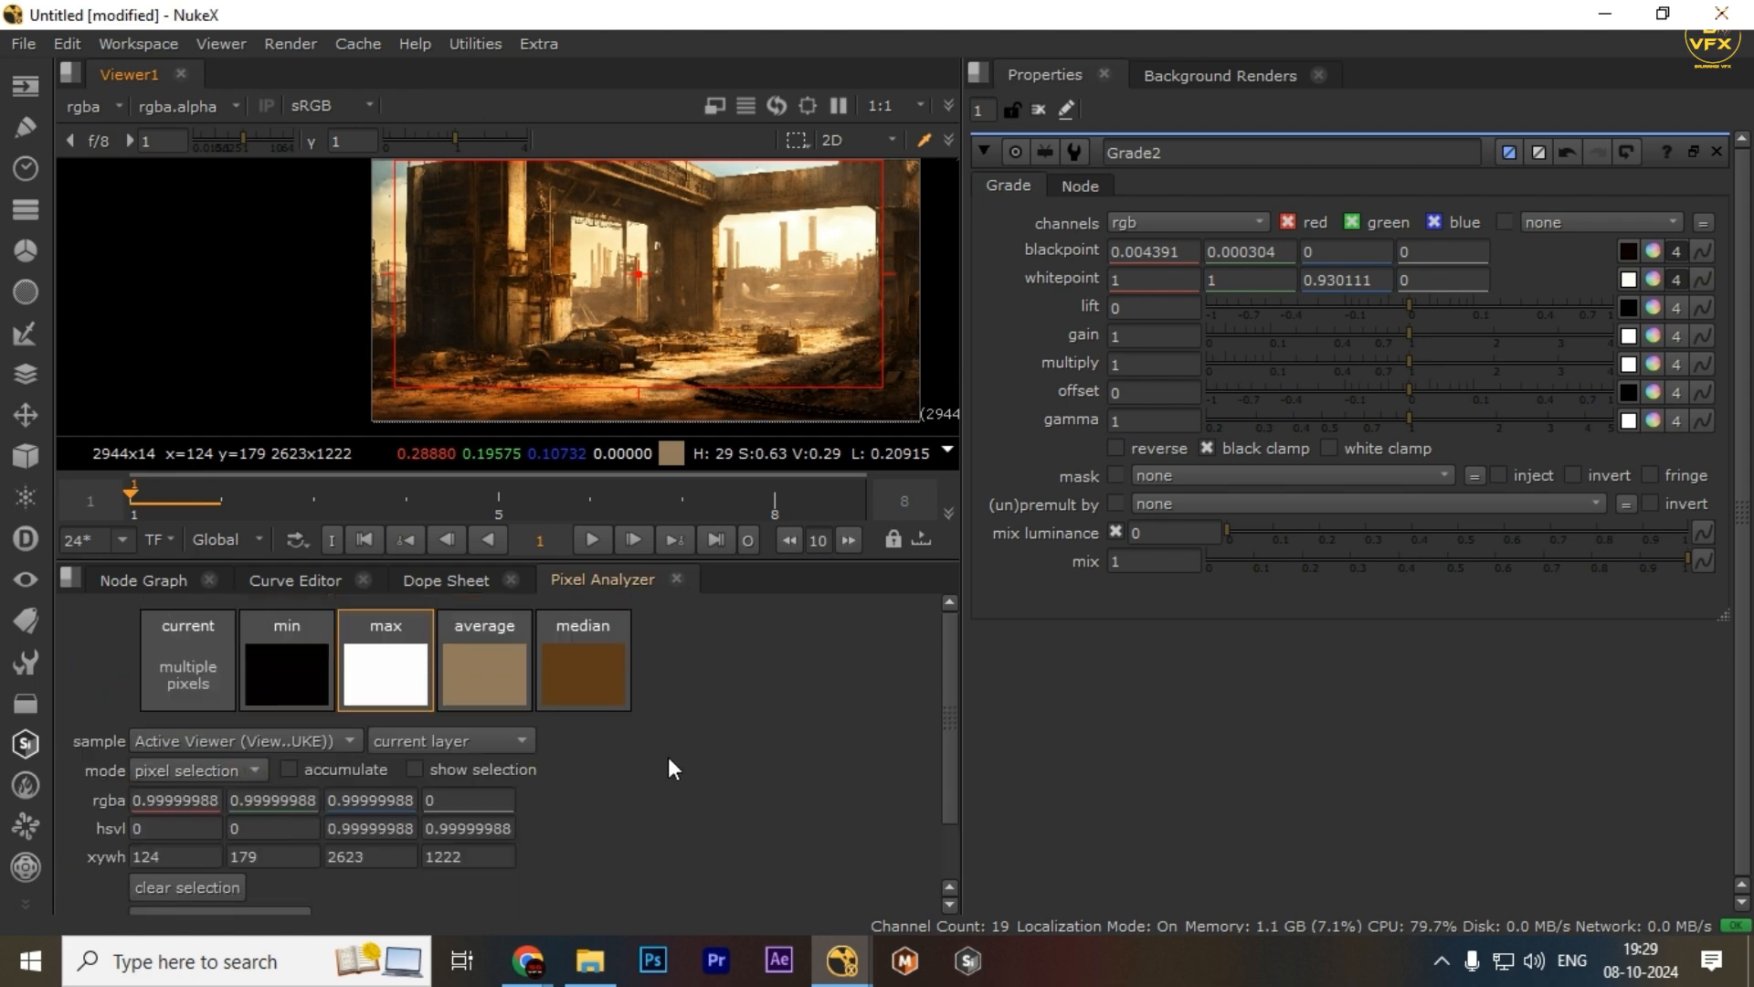
scroll(659, 259, up, 1)
scroll(630, 293, down, 2)
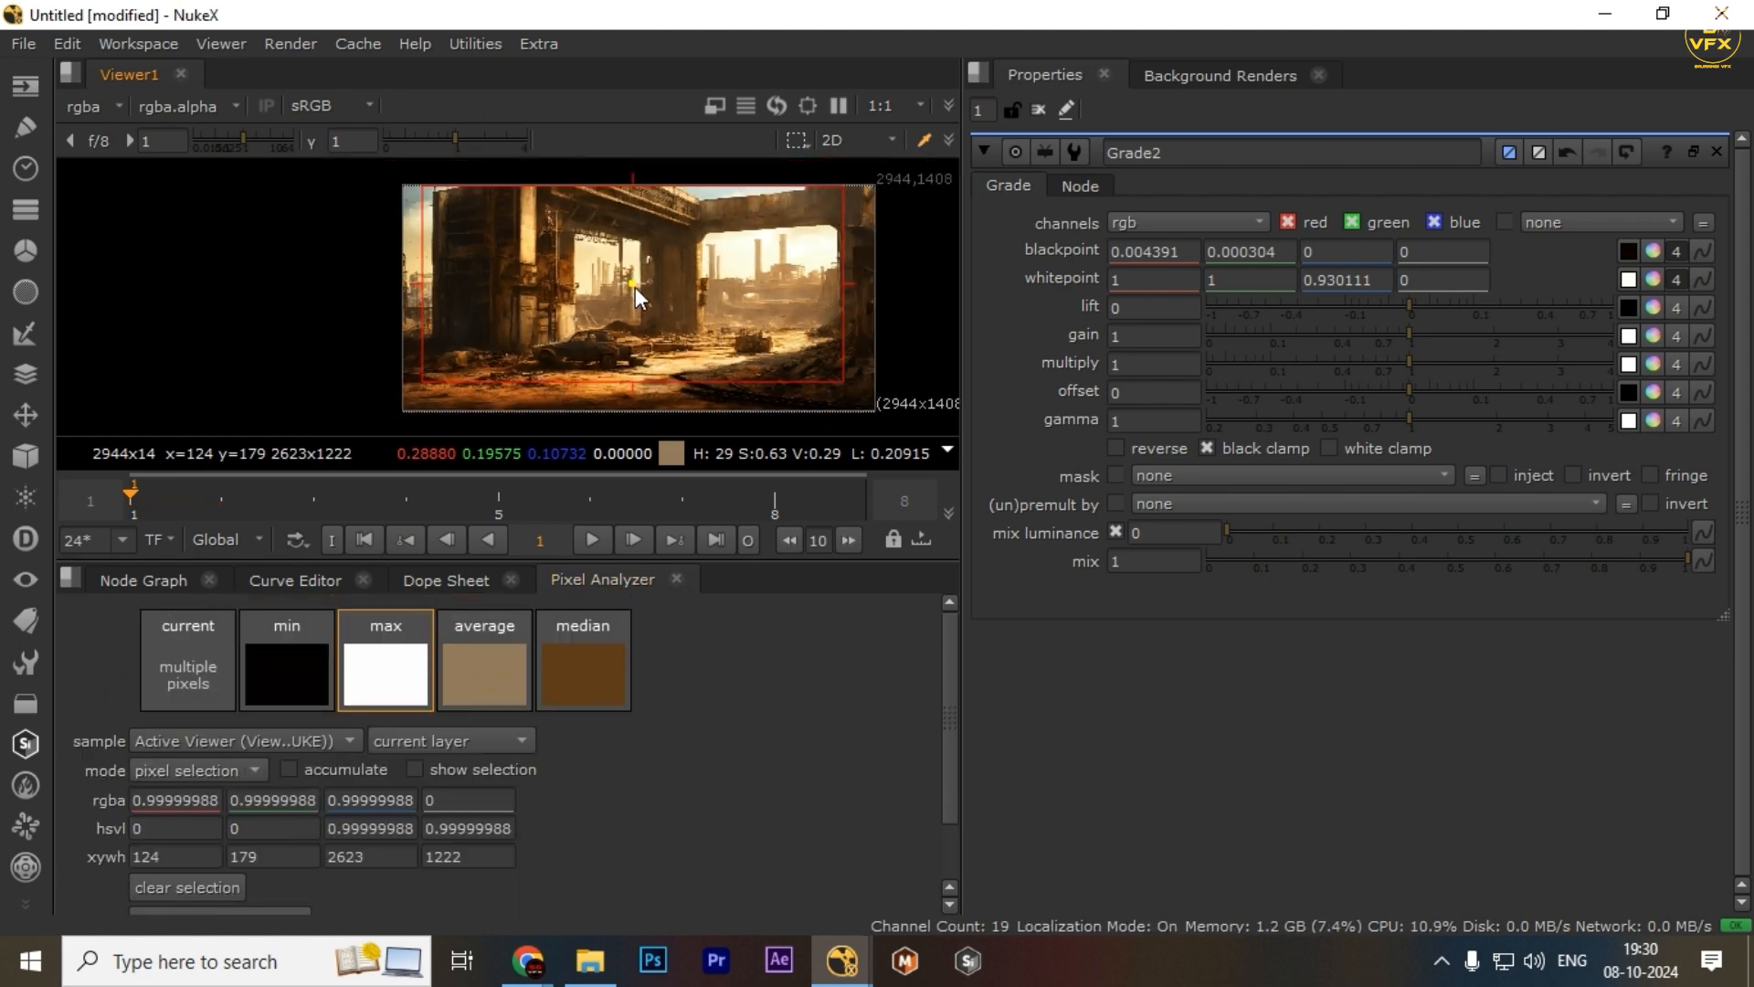
click(491, 230)
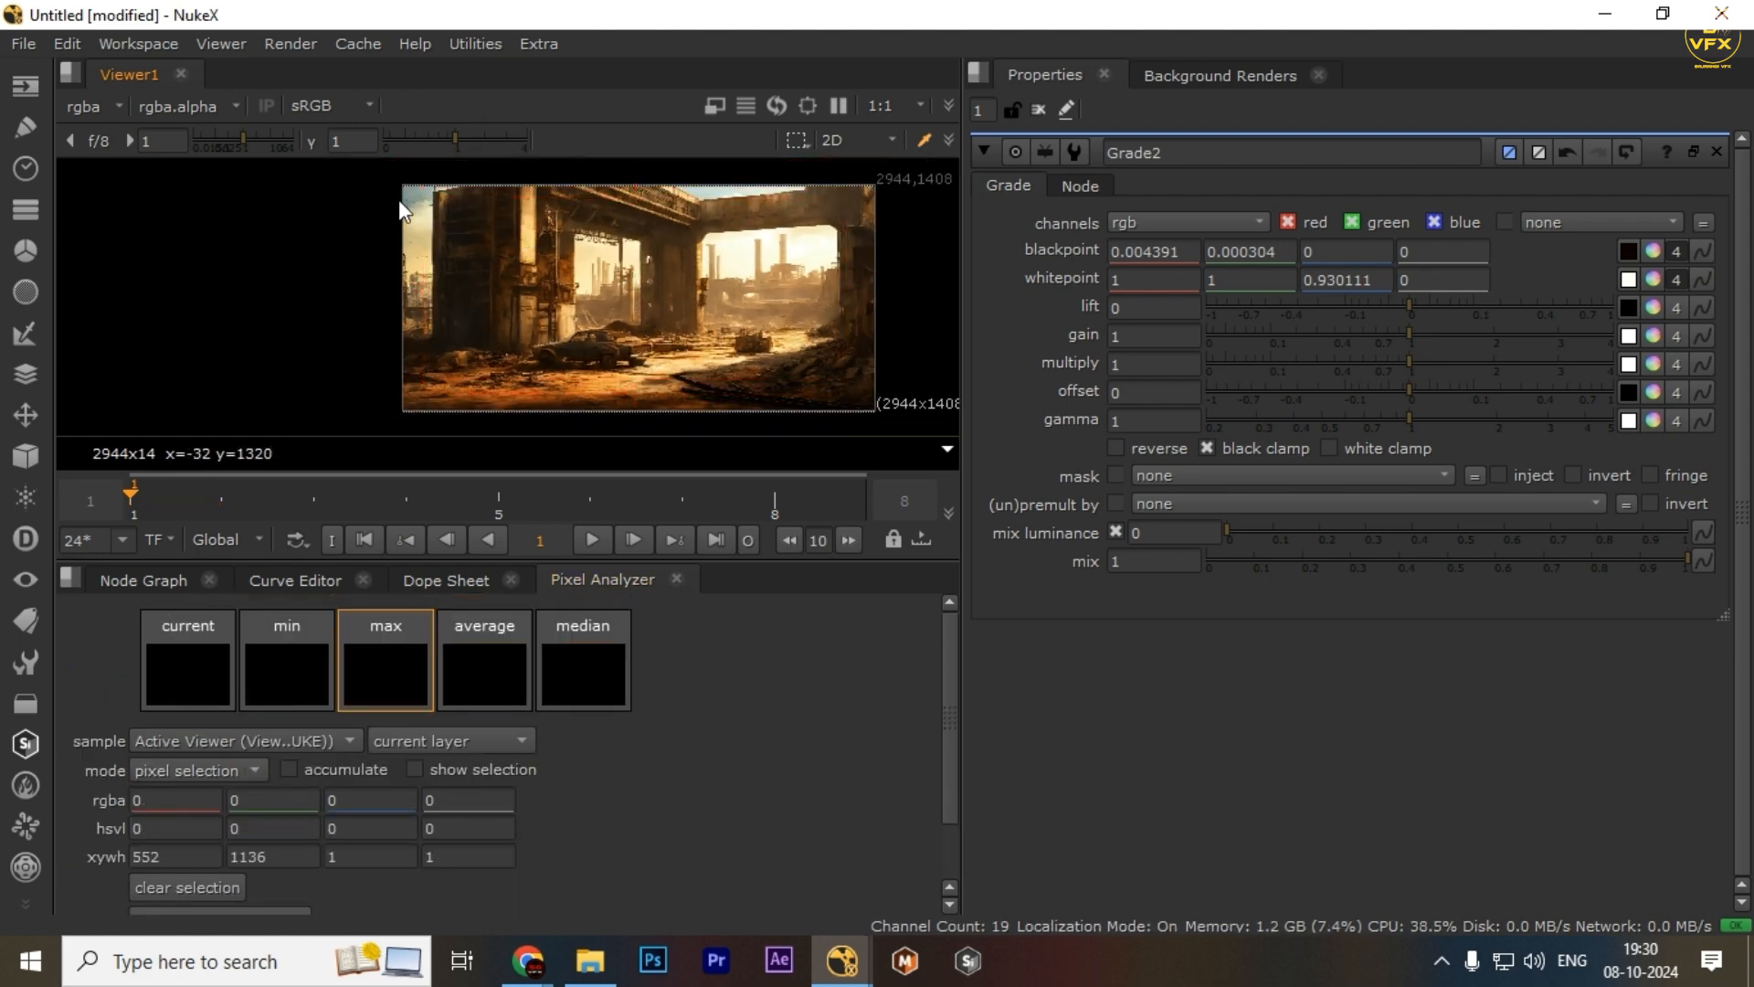
drag(409, 194, 838, 393)
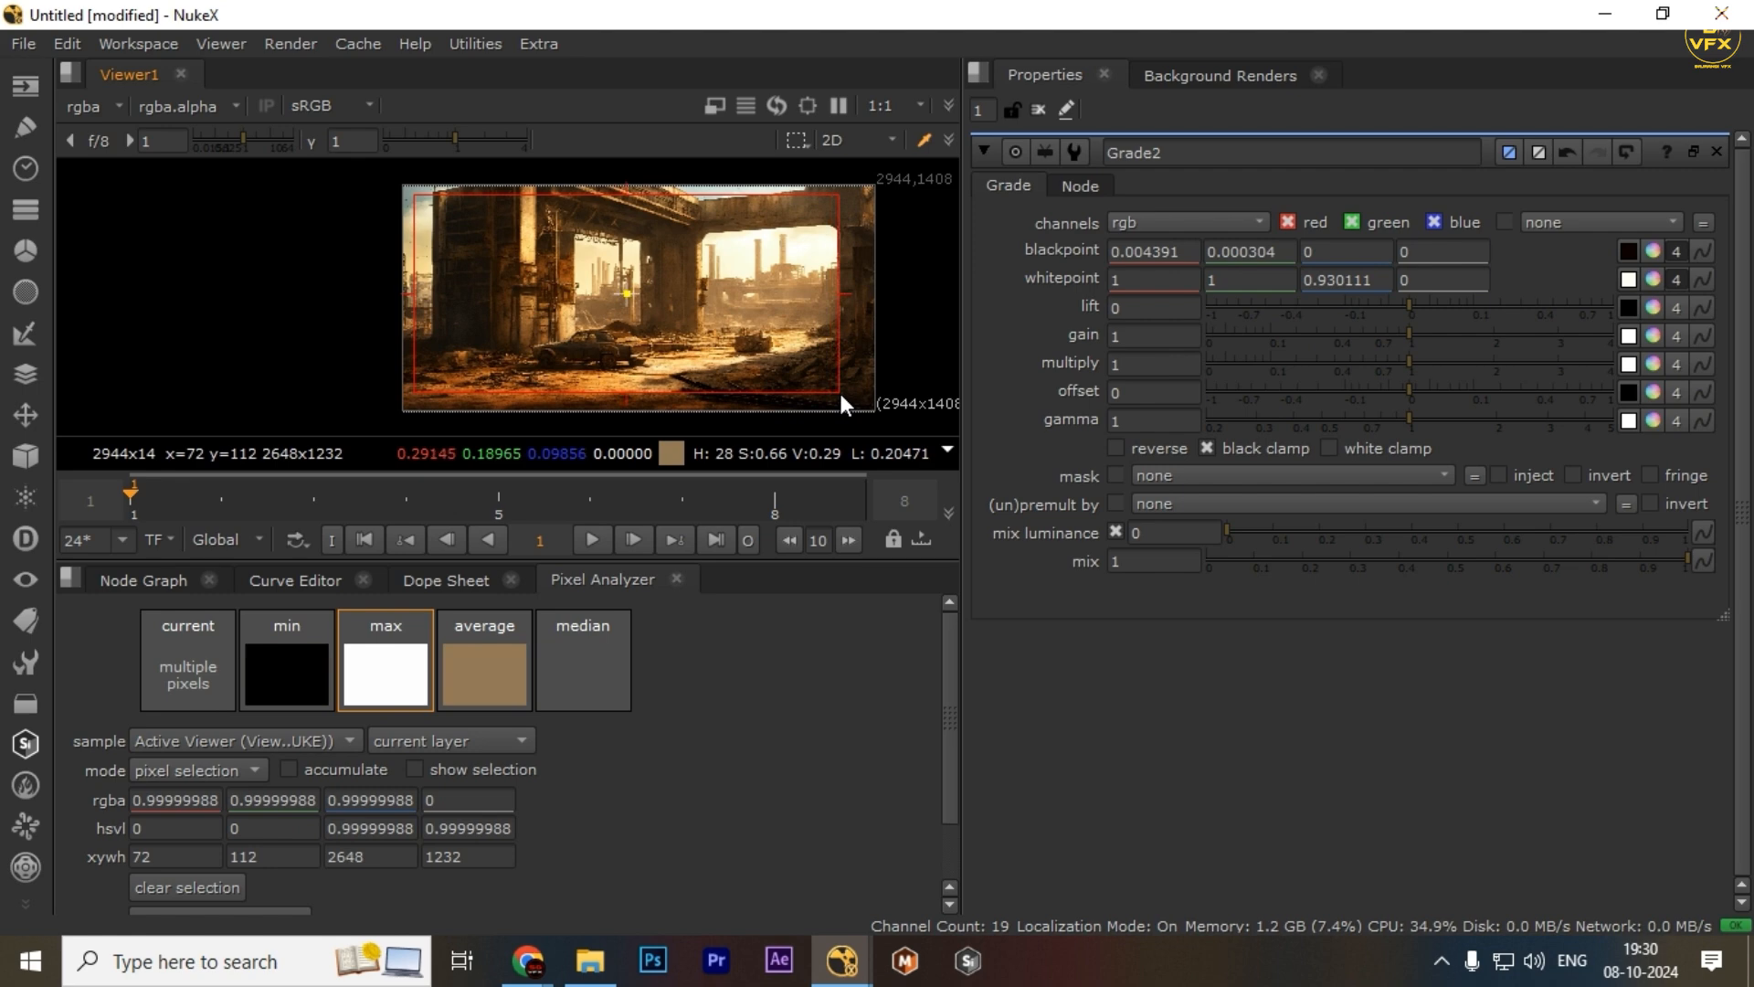
Sample a smaller region around the left pillar, then transfer its min swatch to Grade2's lift and max swatch to its gain
click(265, 693)
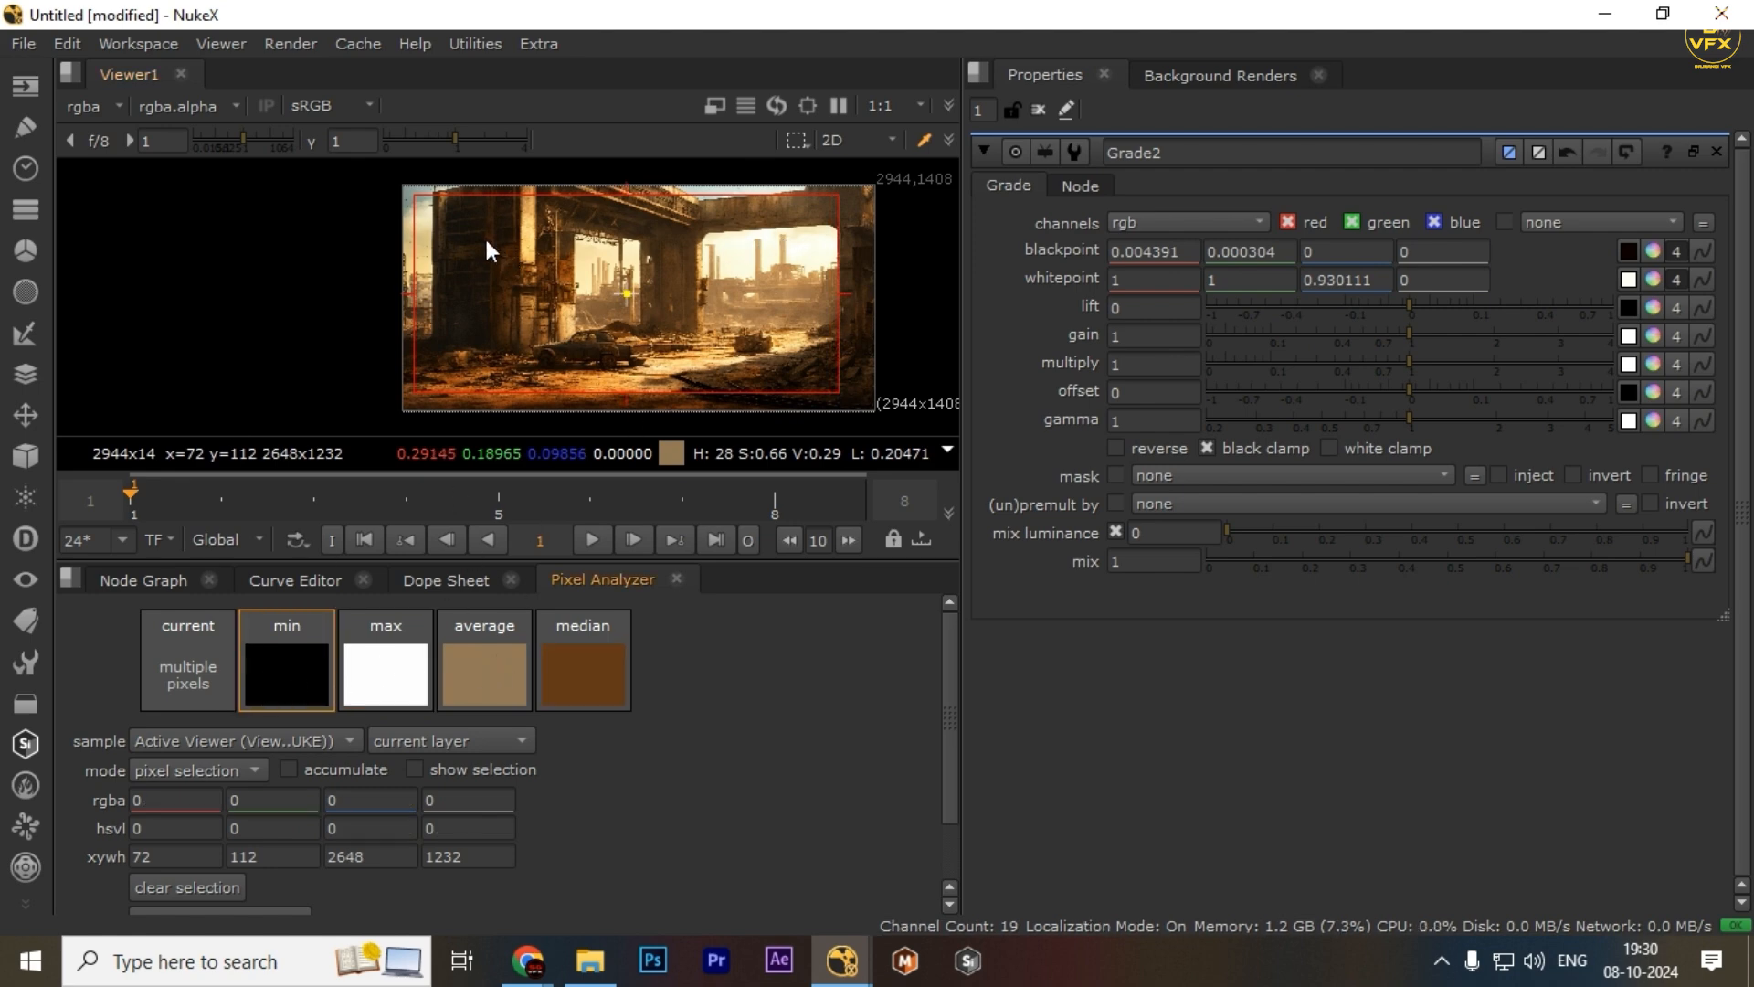
drag(457, 240, 610, 386)
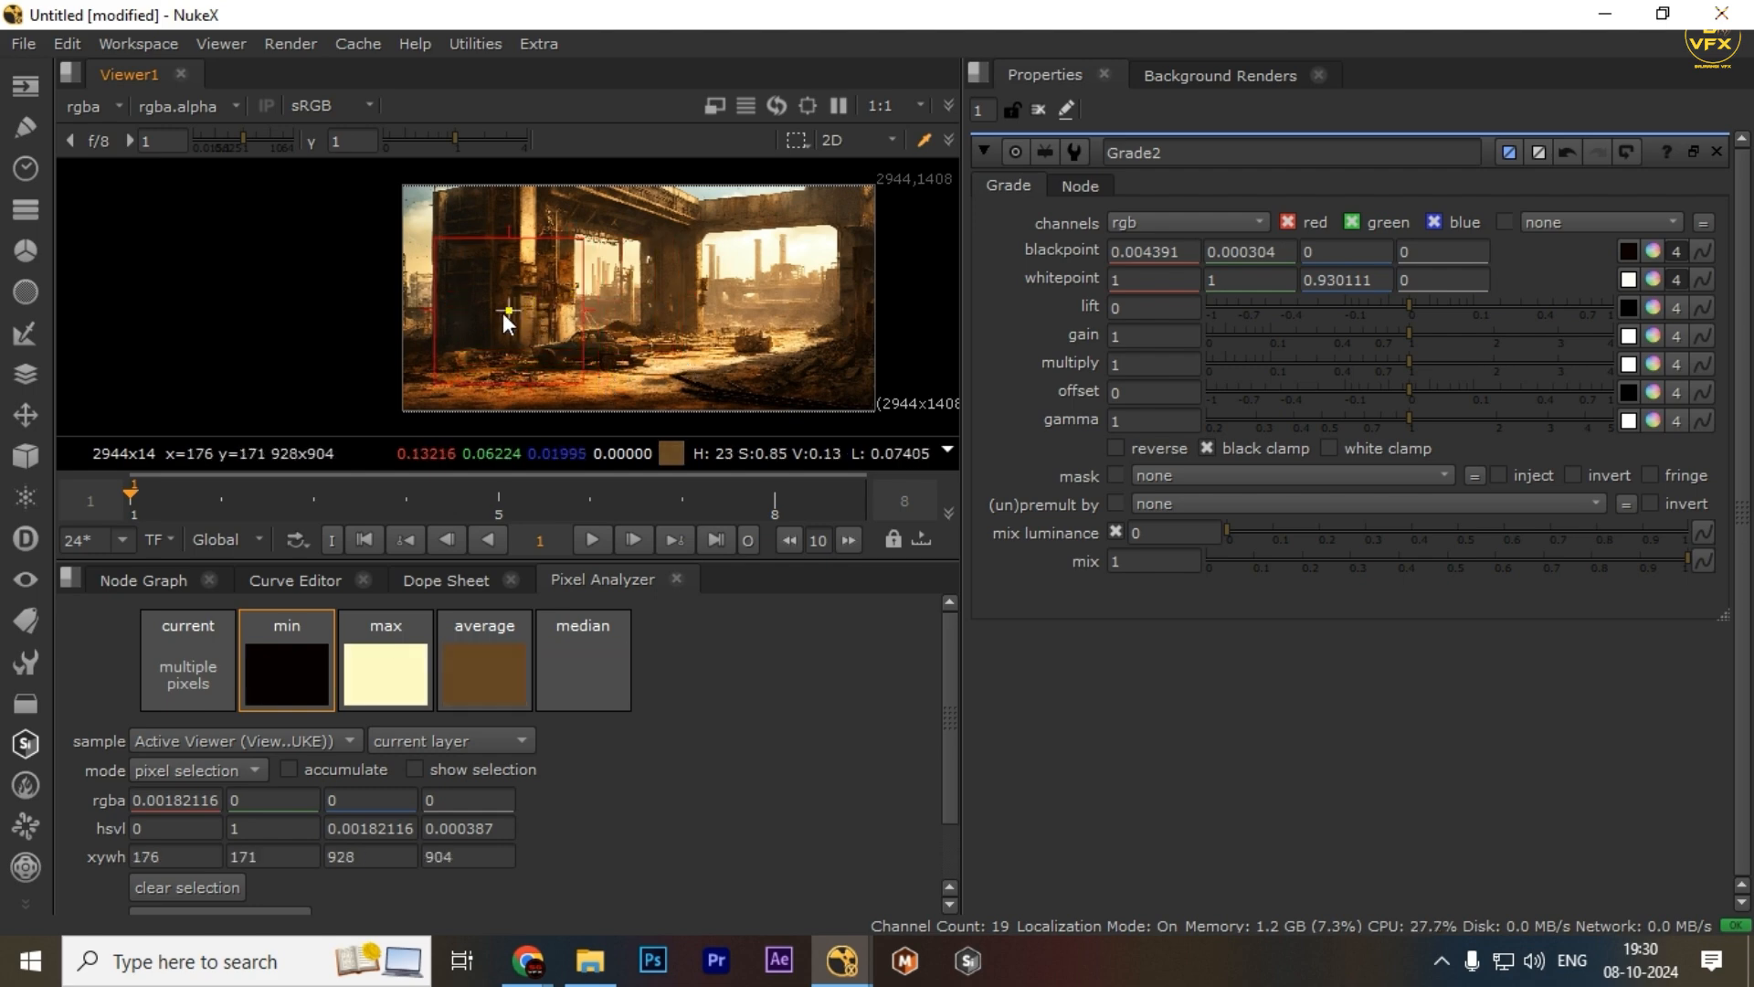
drag(533, 311, 518, 312)
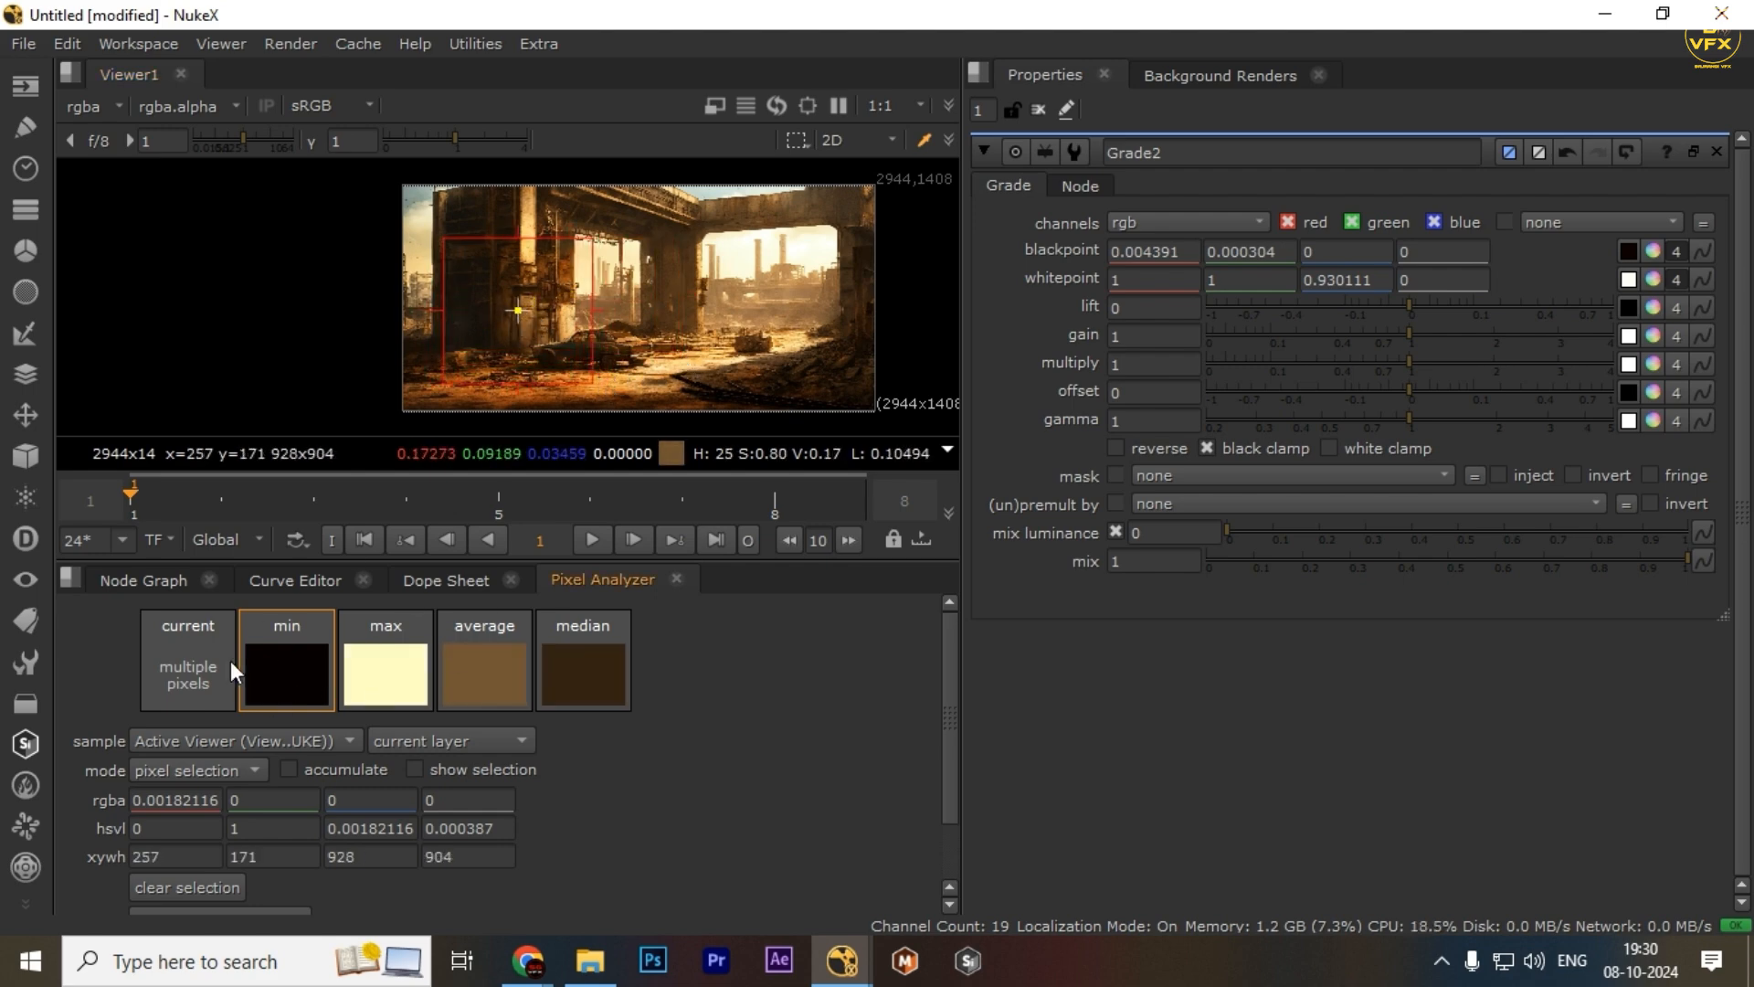
drag(278, 662, 1652, 305)
drag(421, 674, 1652, 335)
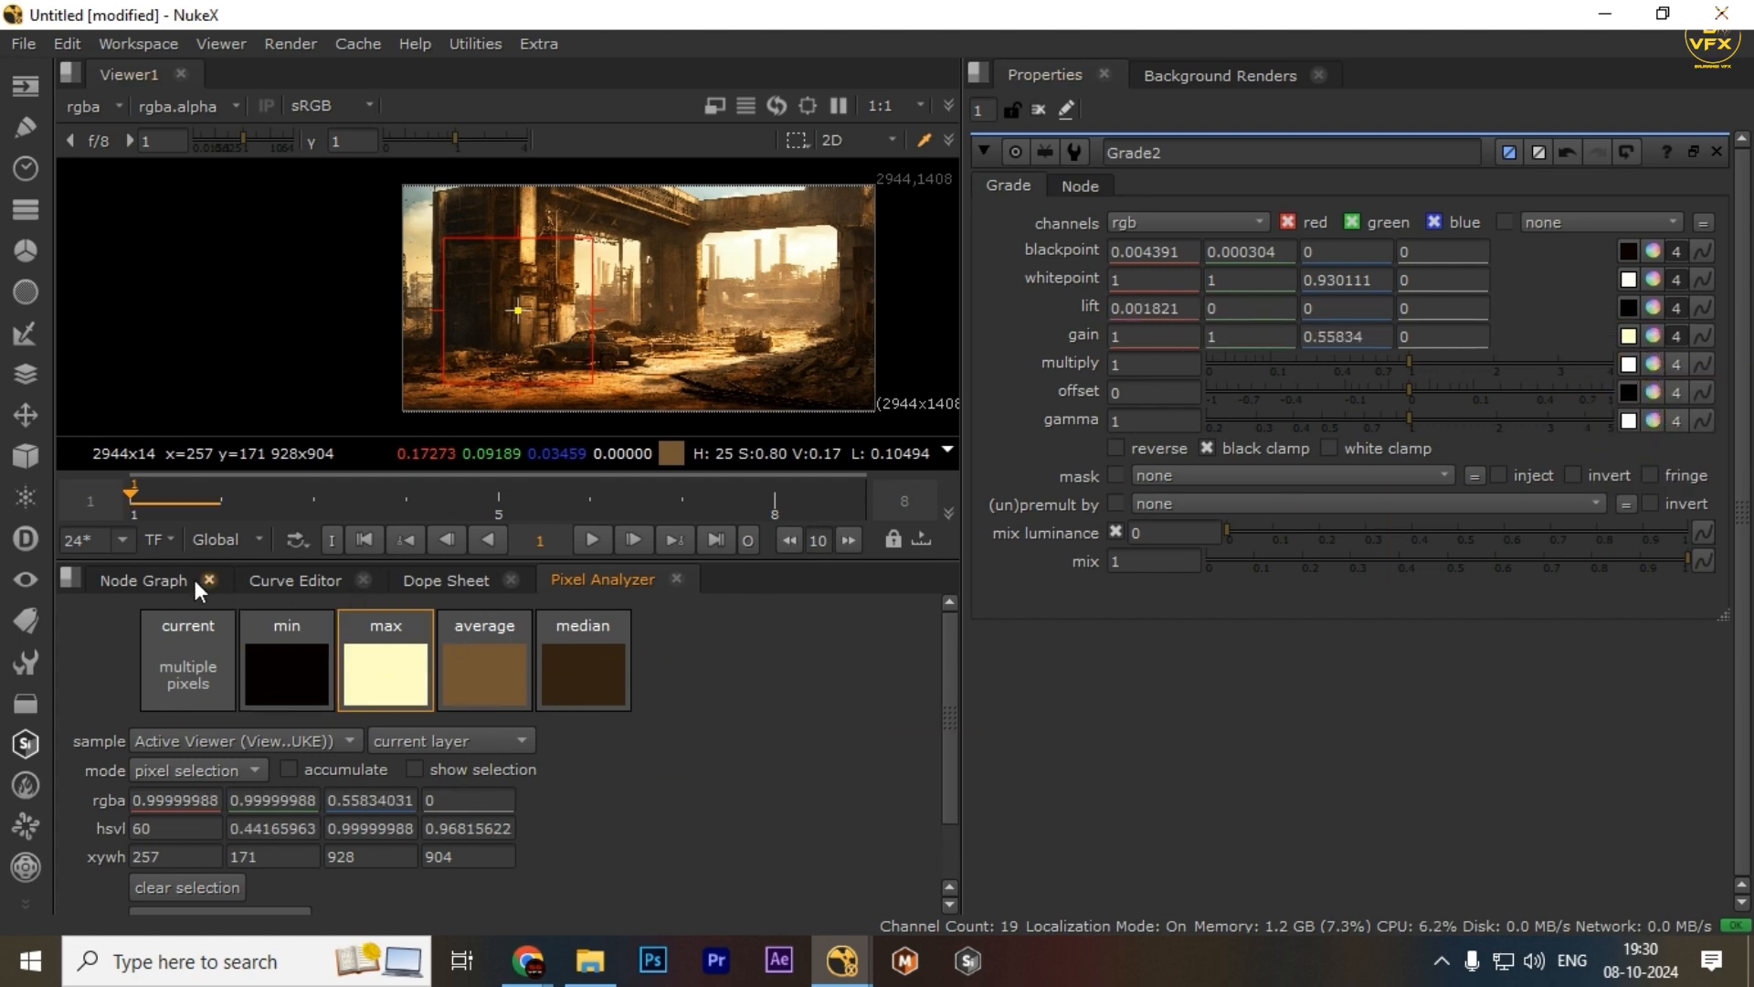
Select Grade2, view it in the viewer, and re-enable it
click(146, 581)
click(751, 754)
key(1)
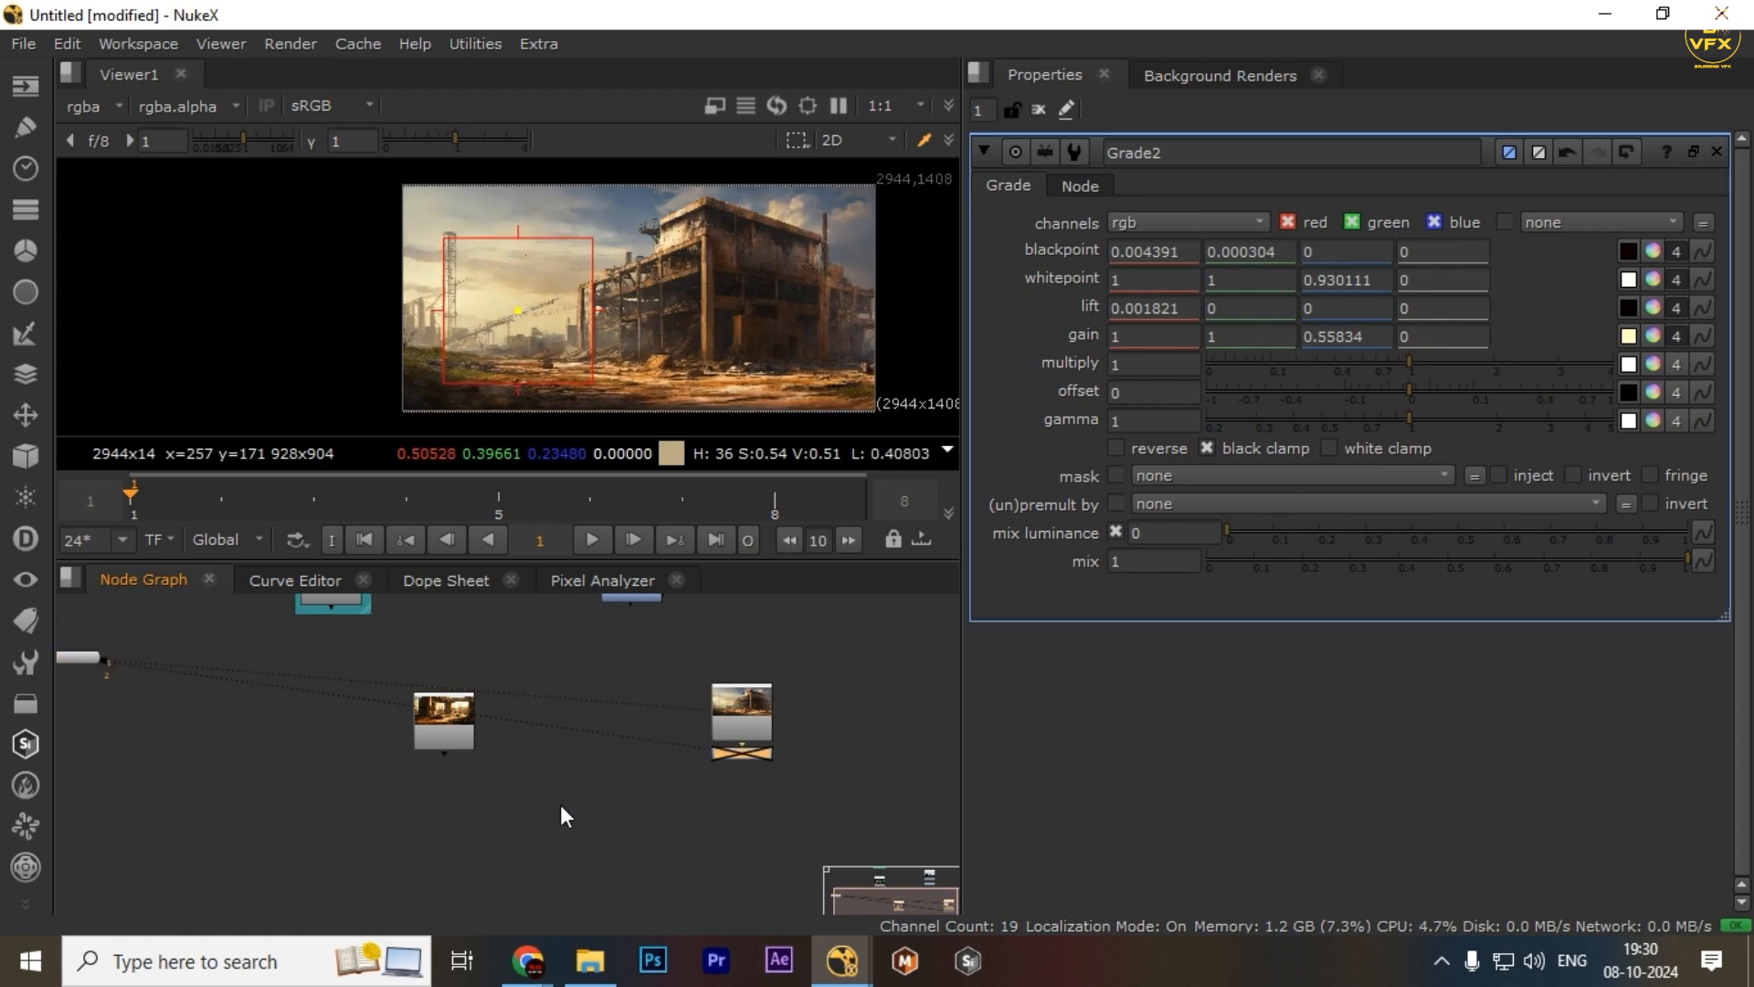
key(d)
Rearrange Grade2 and the Read nodes in the node graph
drag(747, 759, 747, 809)
drag(863, 757, 632, 826)
drag(912, 773, 504, 812)
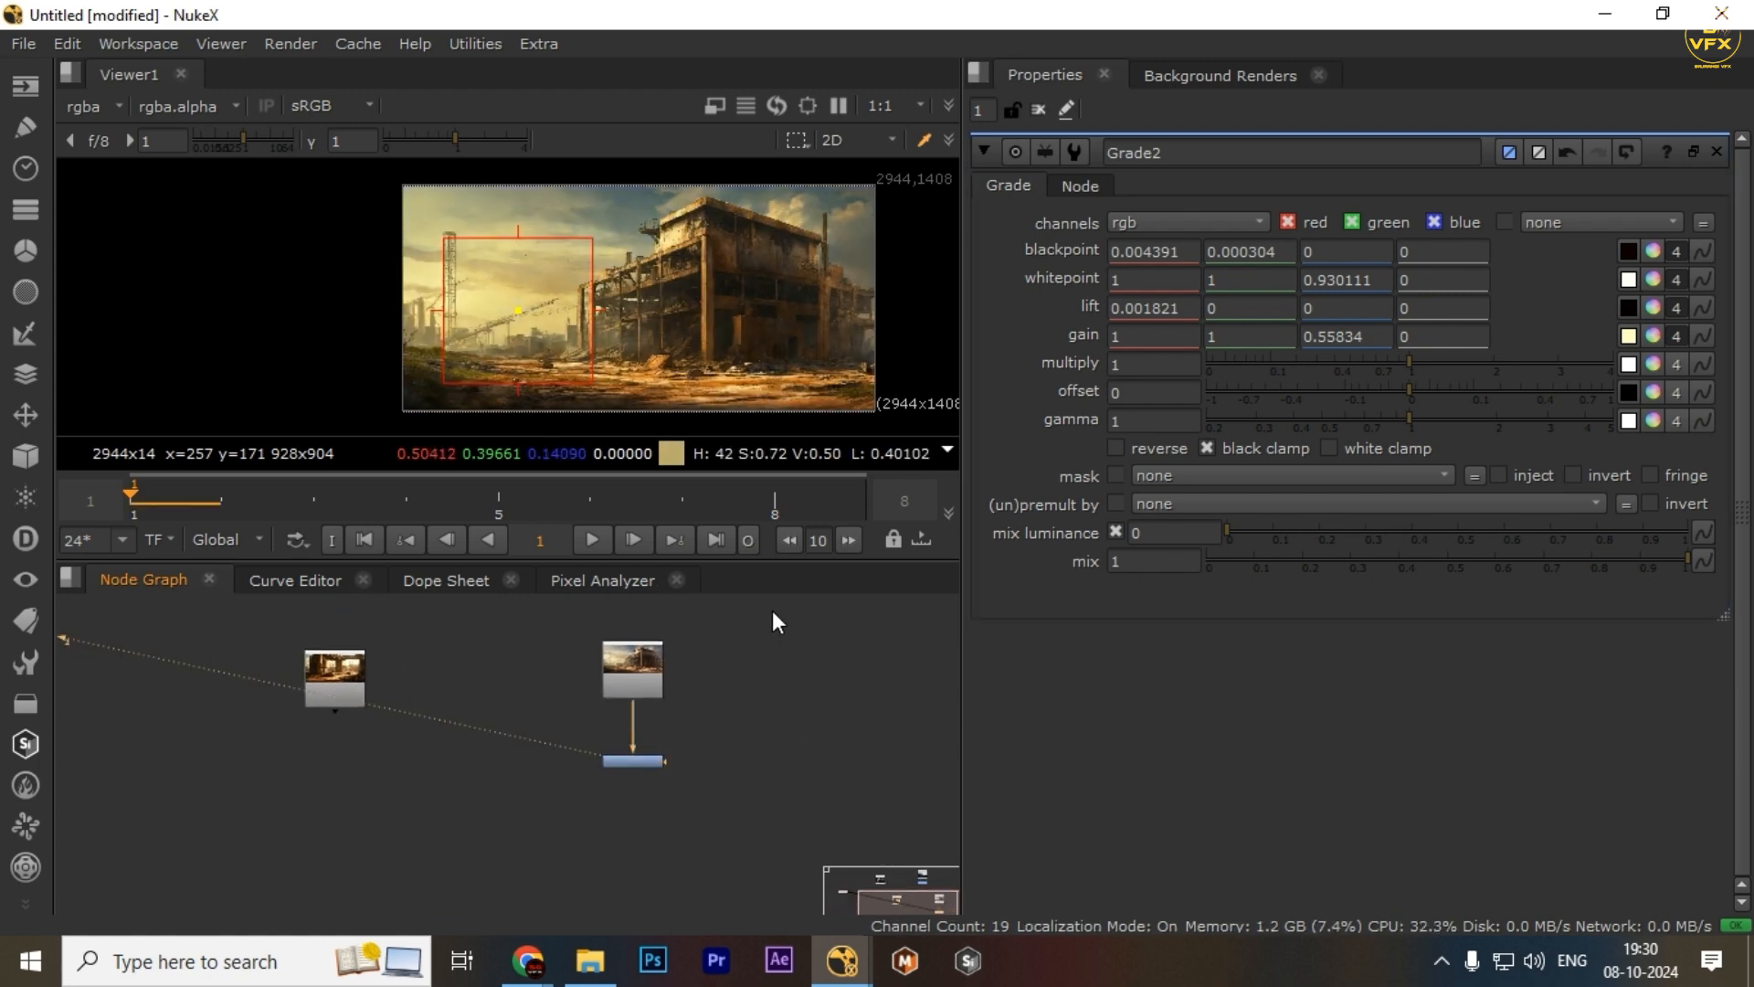
drag(766, 612, 526, 754)
key(1)
drag(787, 727, 574, 792)
key(1)
click(547, 841)
Set the Read3 image as viewer input 2 and maximize the viewer
click(360, 690)
key(2)
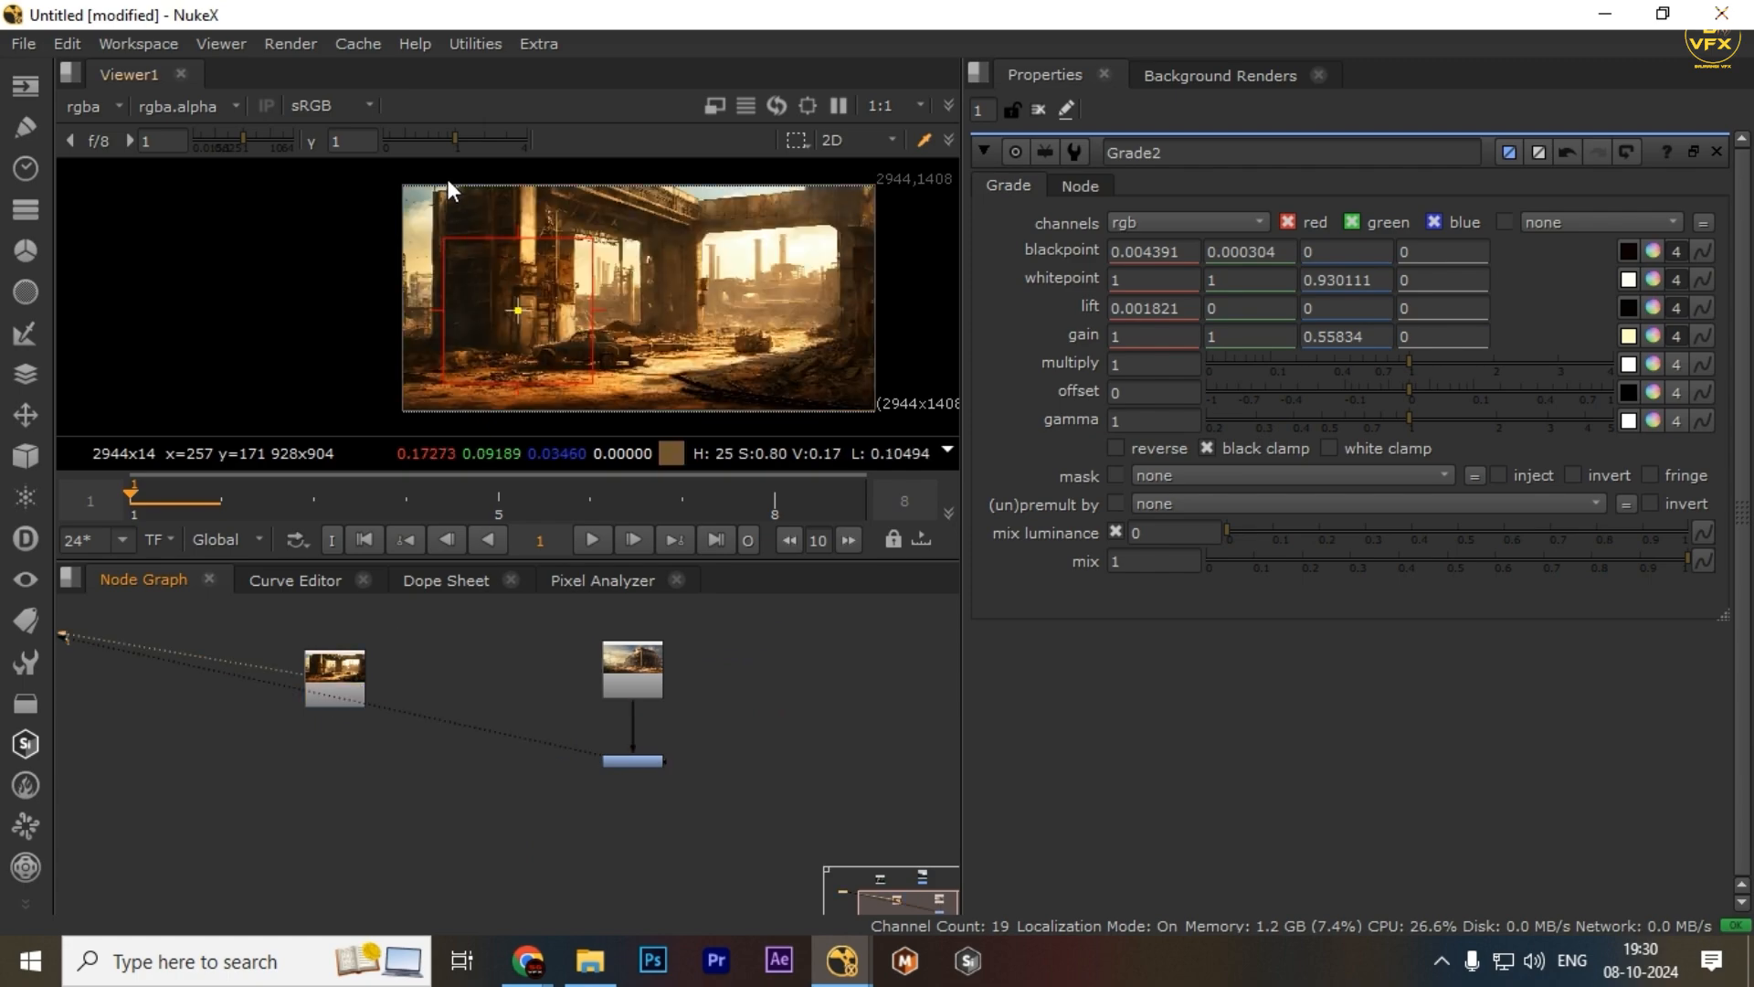
key(space)
Compare the Grade2 output with the Read3 image by toggling between the two viewer inputs
key(1)
key(2)
key(1)
key(f)
key(2)
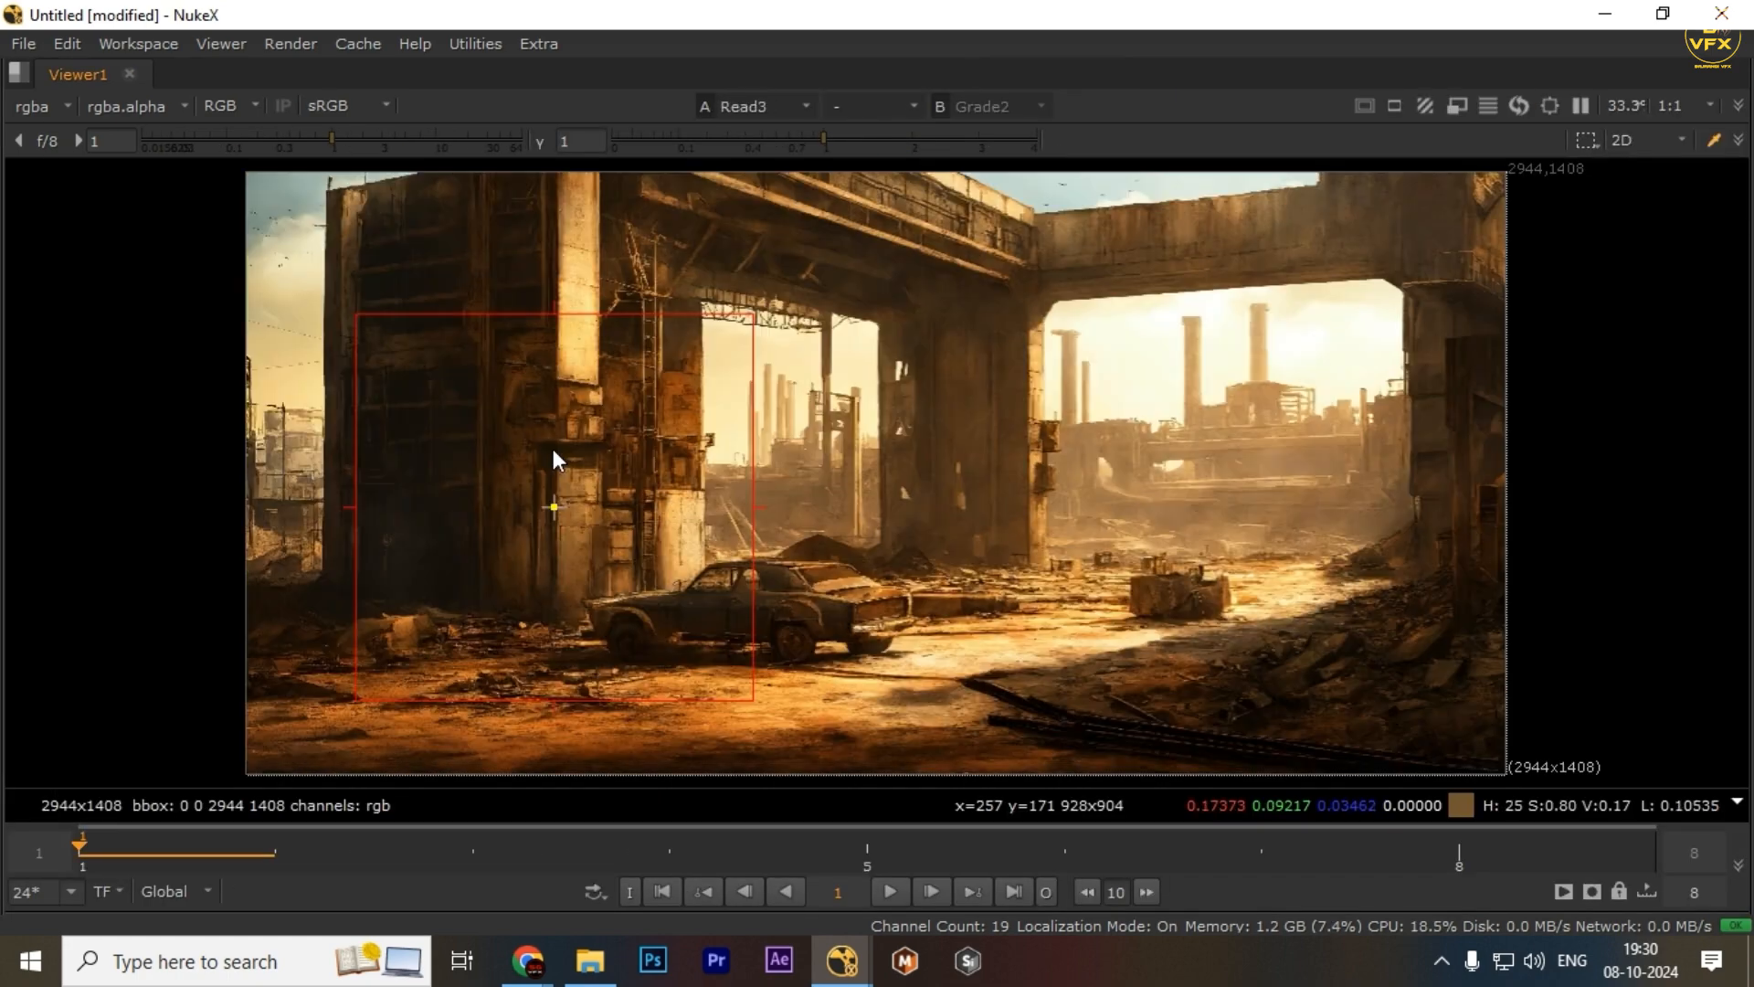
key(1)
key(2)
key(1)
key(2)
key(1)
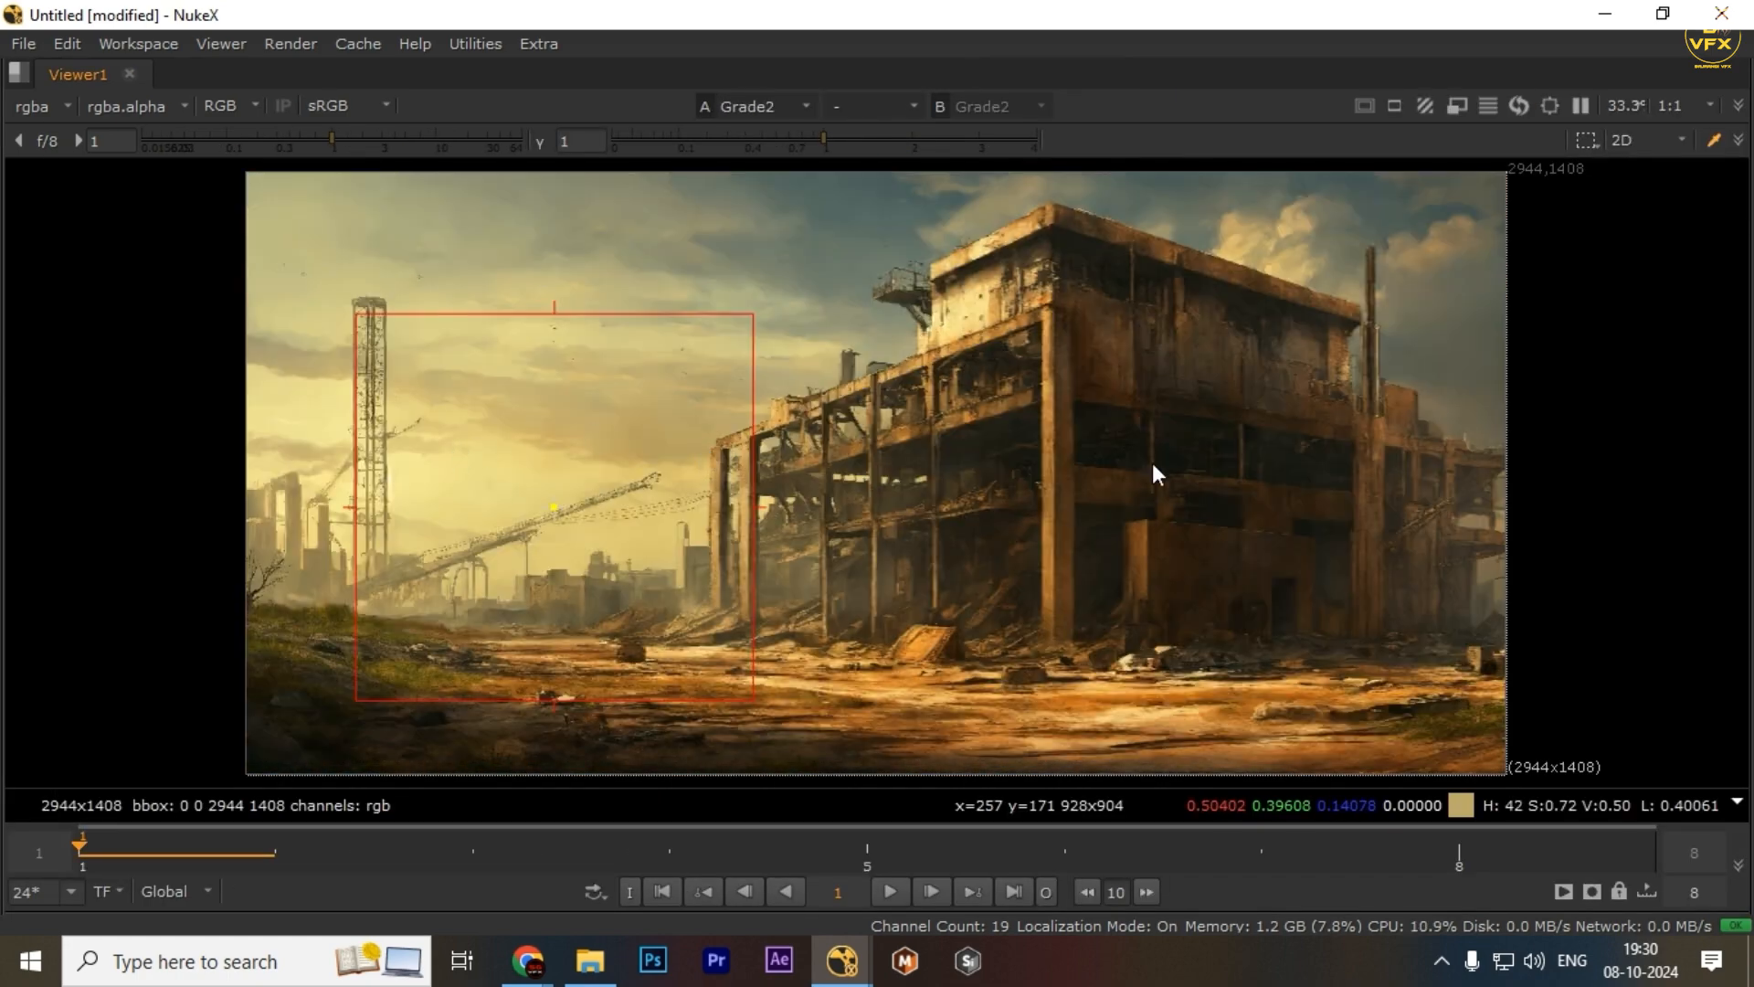
key(2)
key(1)
key(2)
key(1)
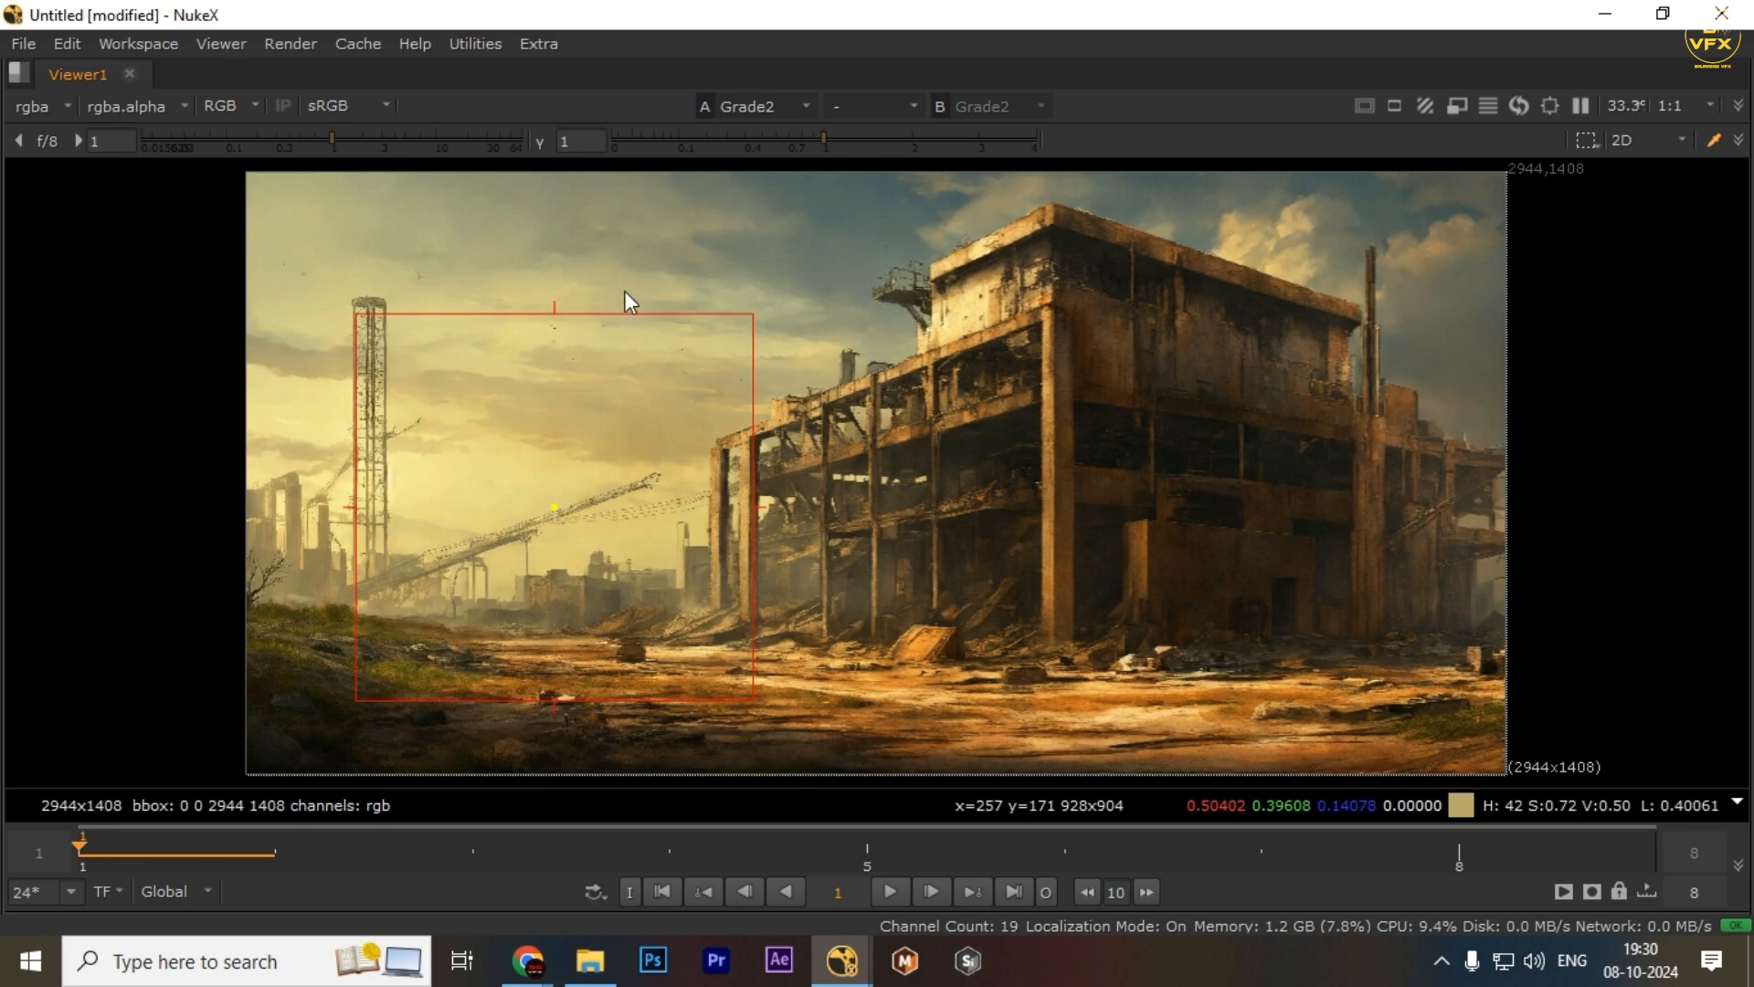
key(2)
Boost the viewer gain to compare highlights of both inputs, then reset the gain
drag(349, 139, 524, 150)
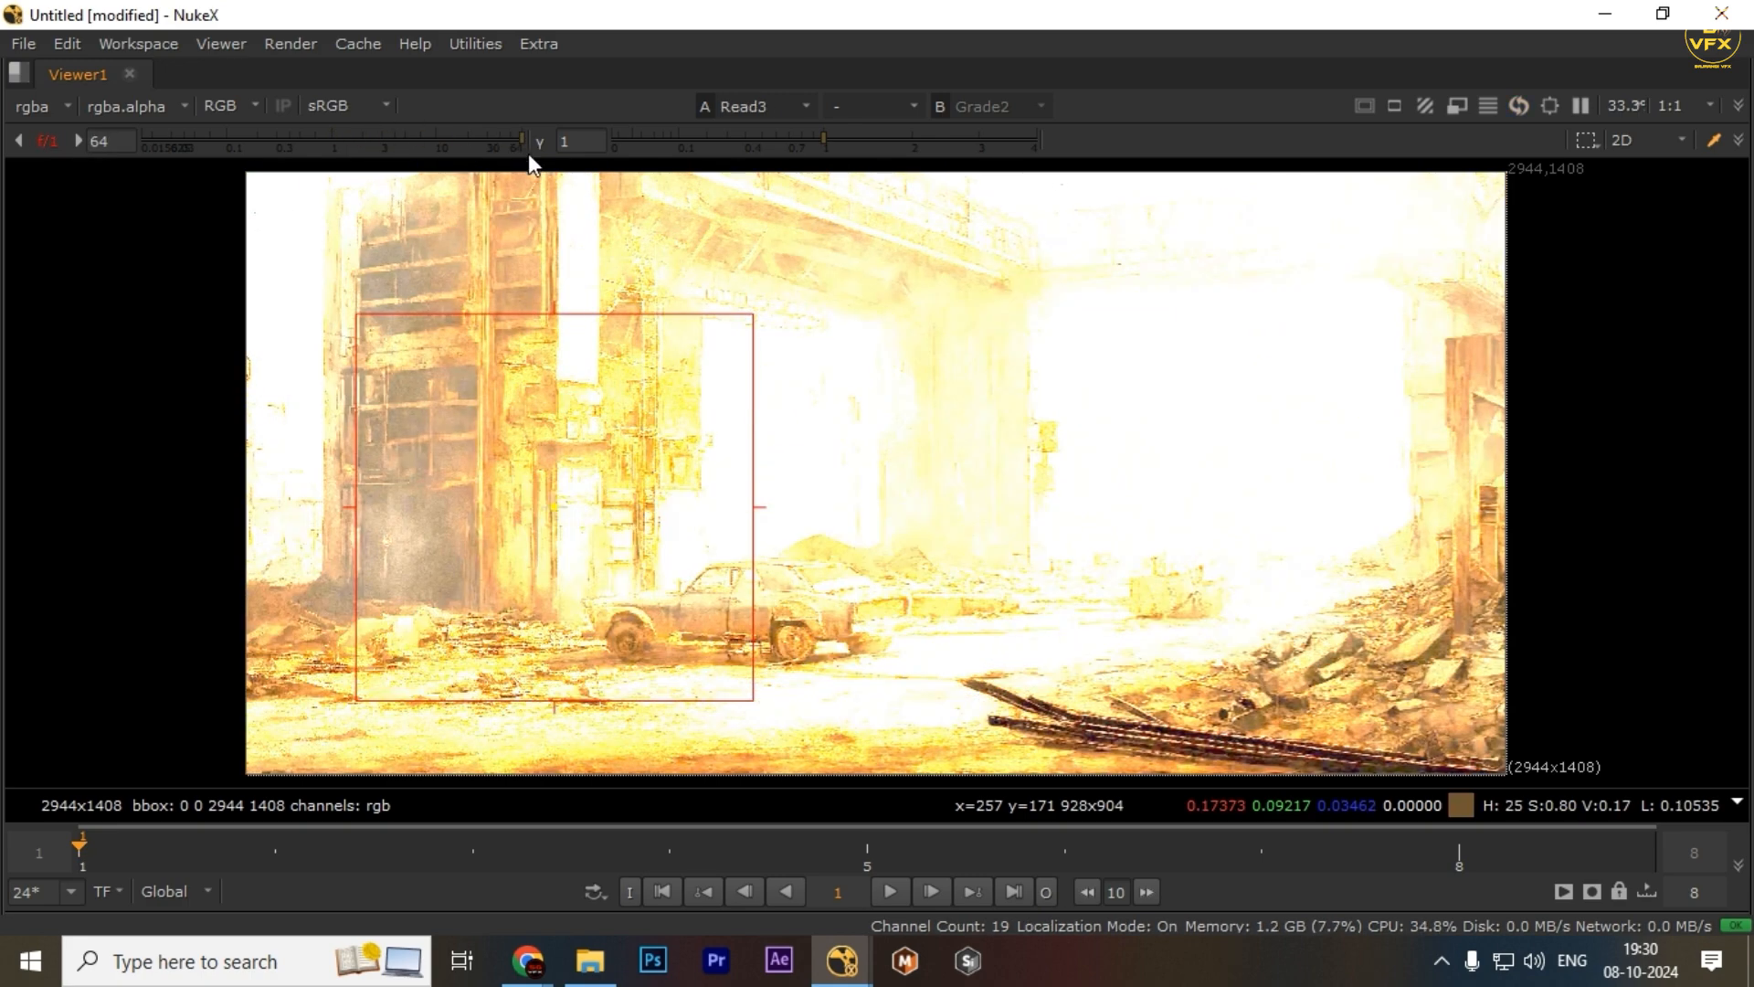
key(1)
key(2)
key(1)
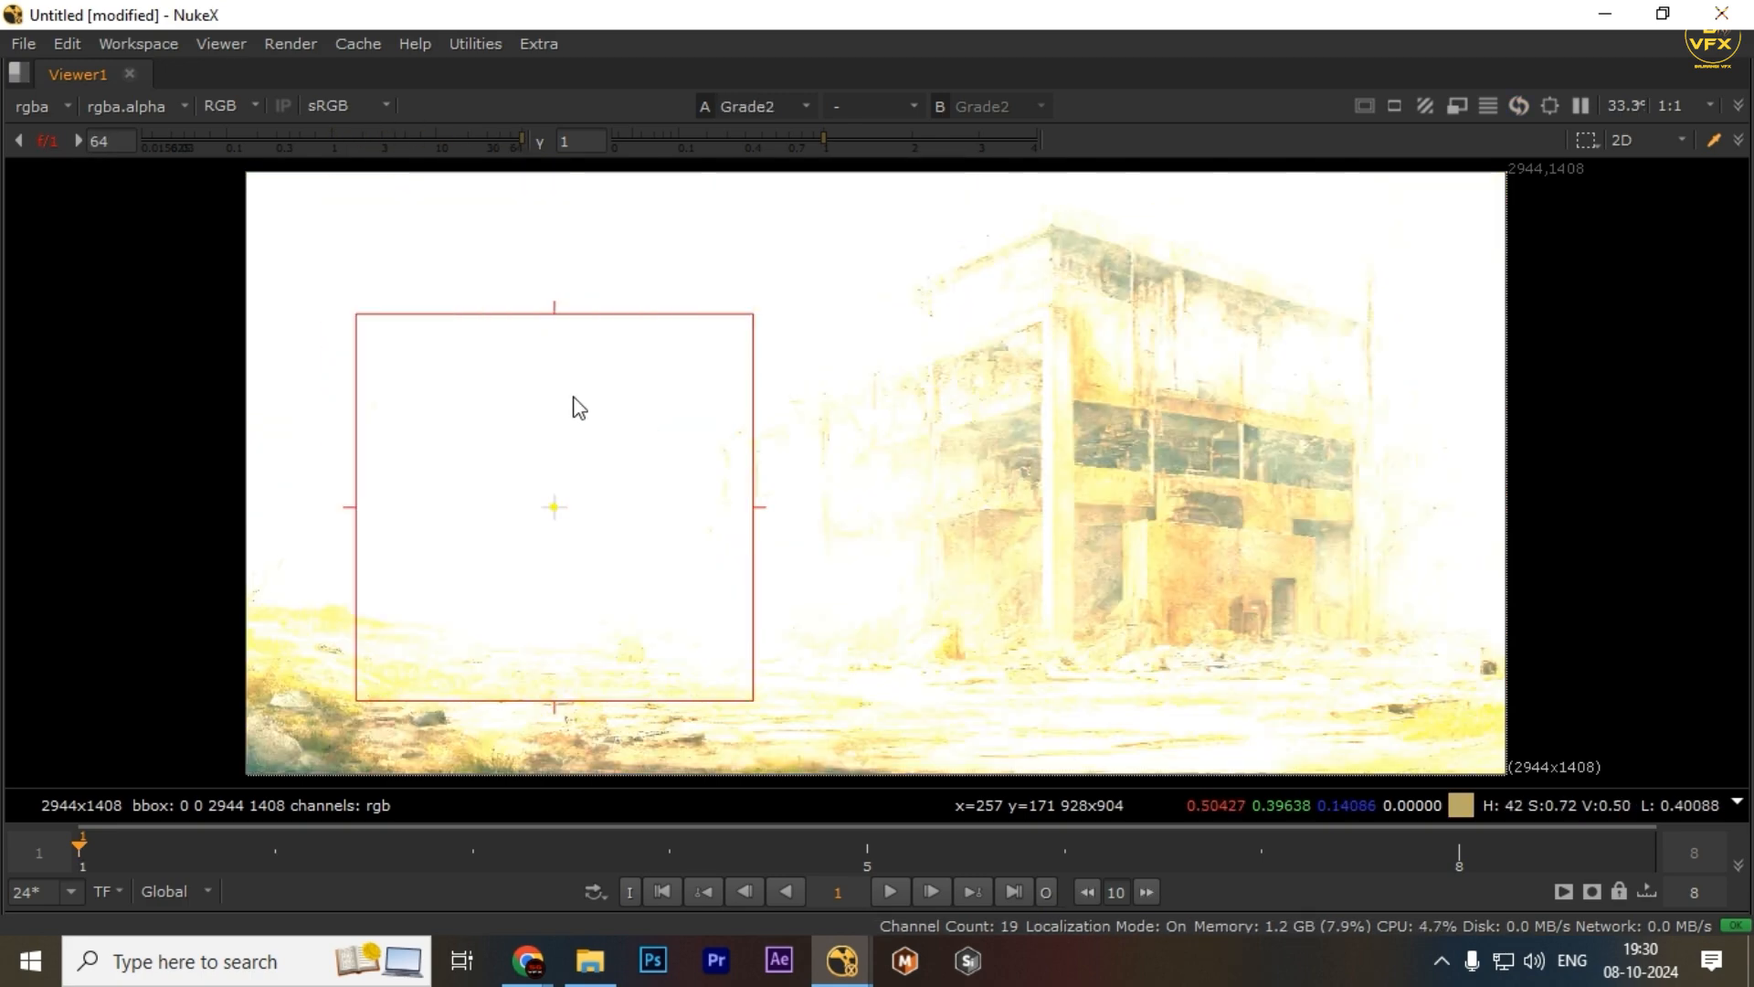
drag(1010, 572, 1078, 518)
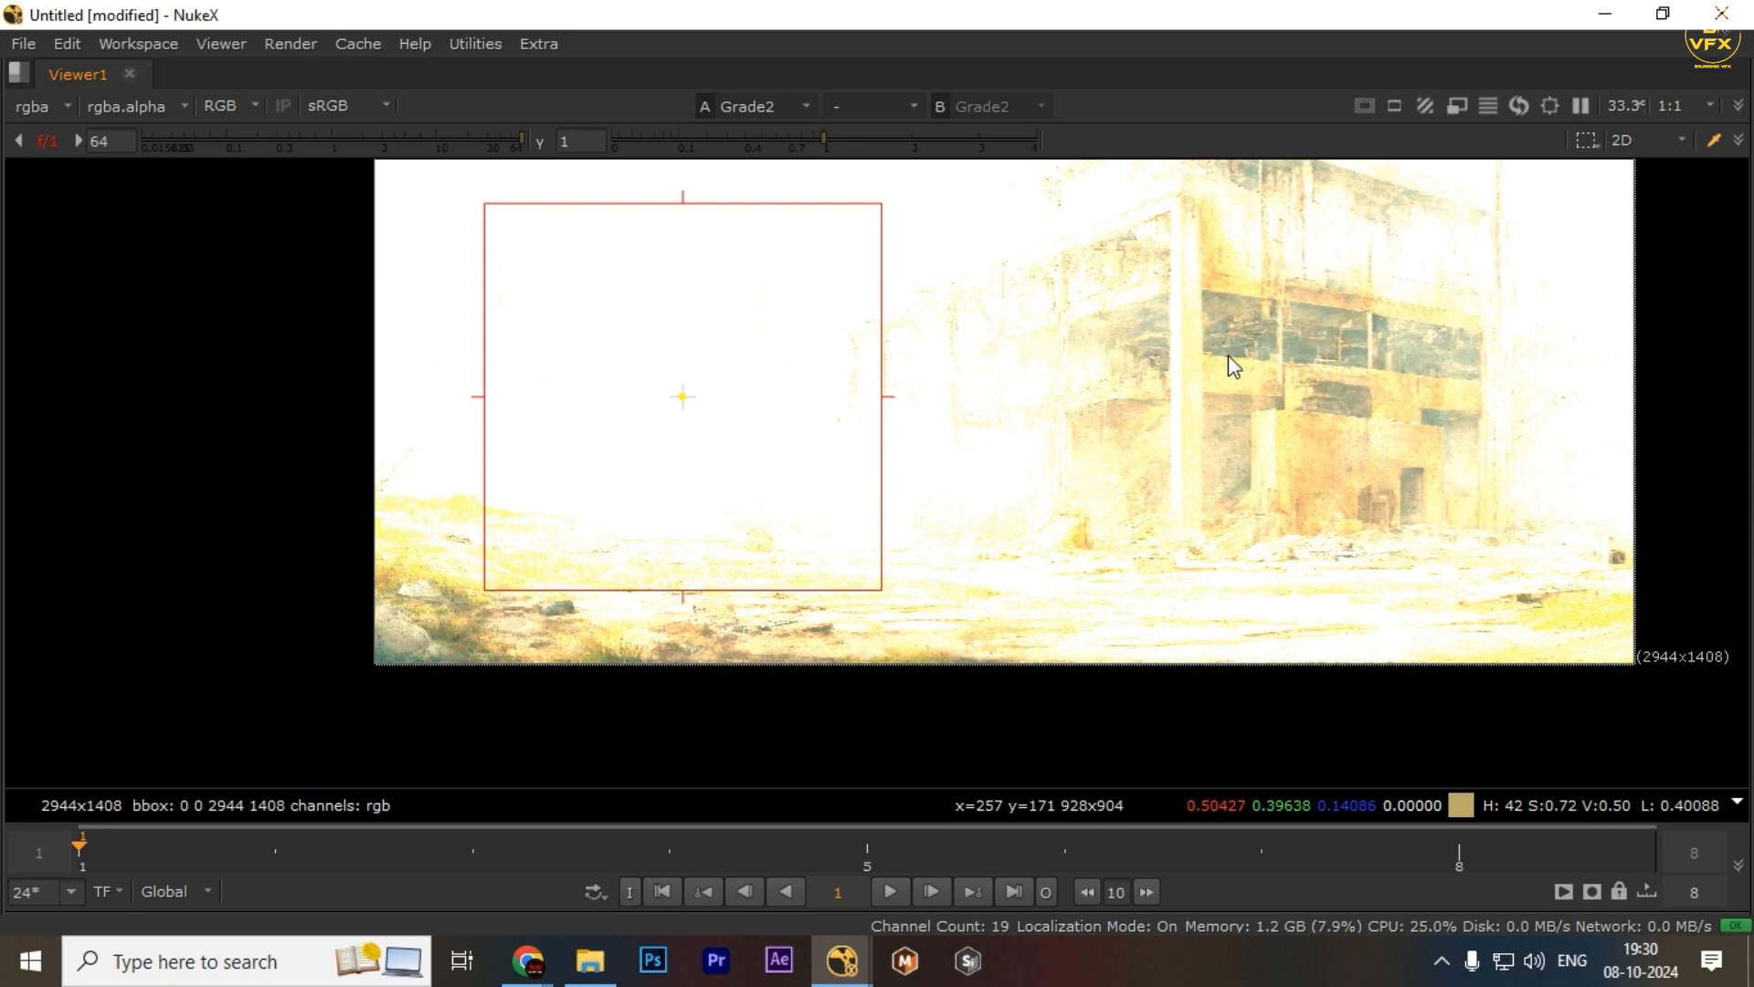
ctrl+click(438, 144)
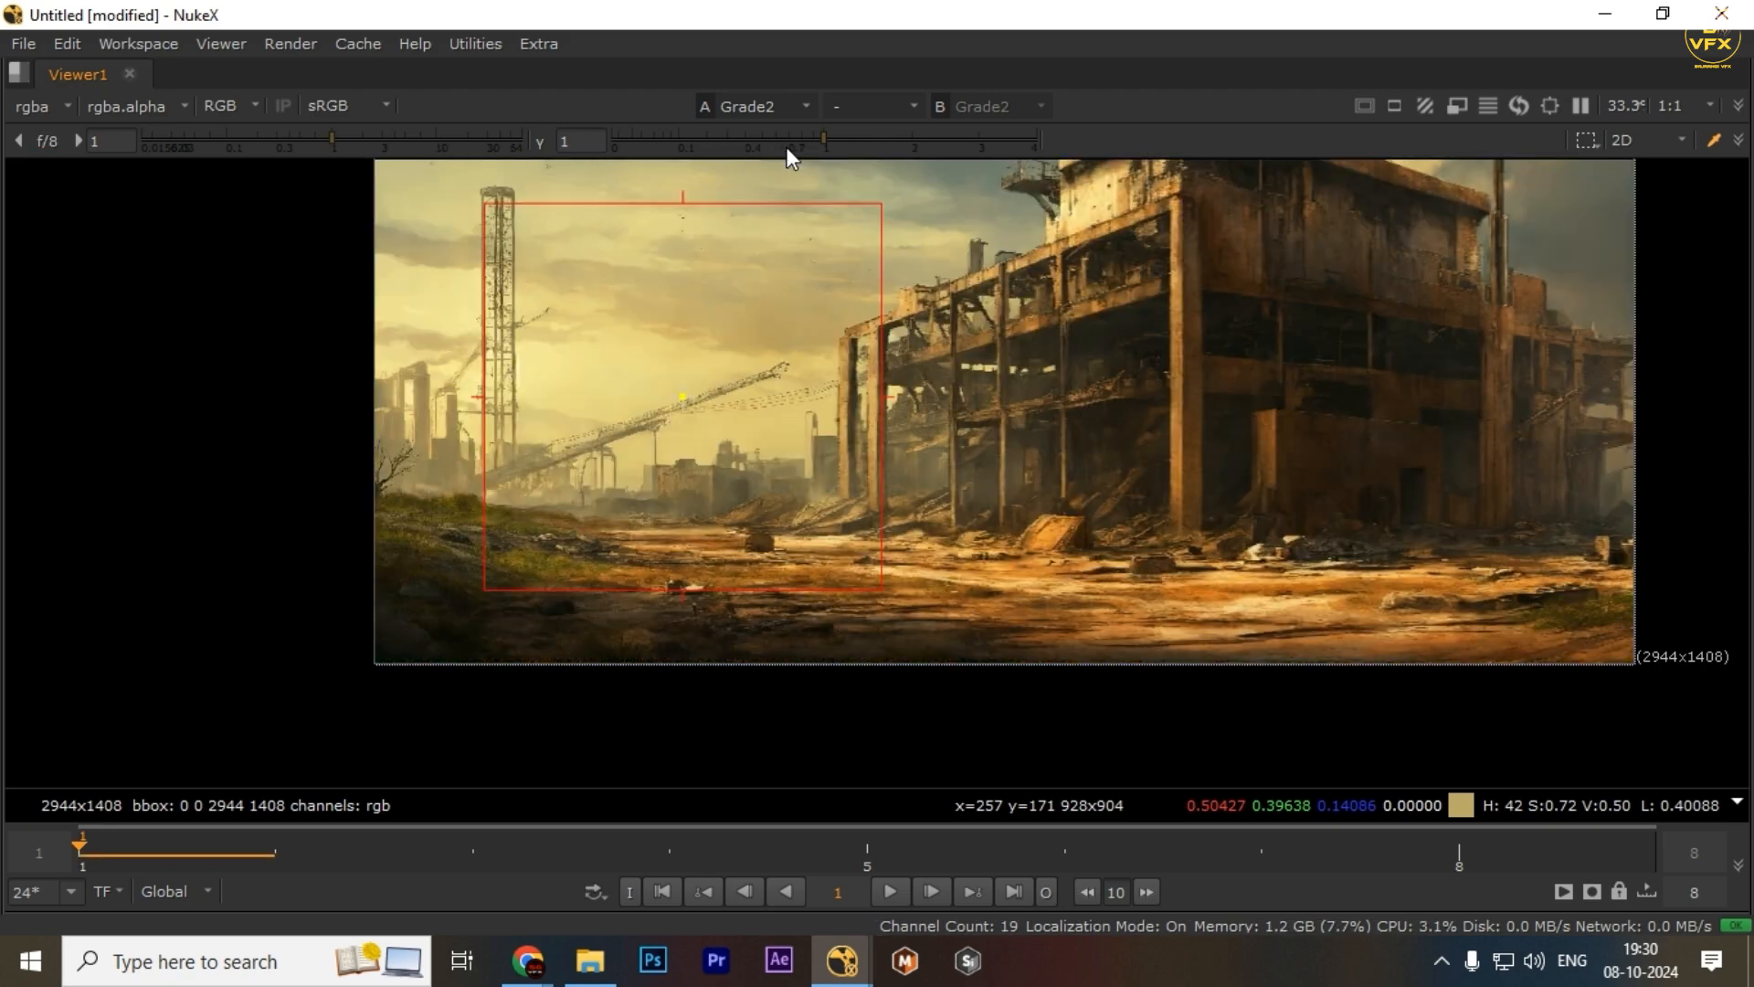
Lower the viewer gamma to 0.1 and compare the shadows of both inputs, then restore the panel layout
drag(788, 146, 678, 148)
key(2)
scroll(1036, 493, down, 1)
drag(1036, 493, 939, 519)
key(1)
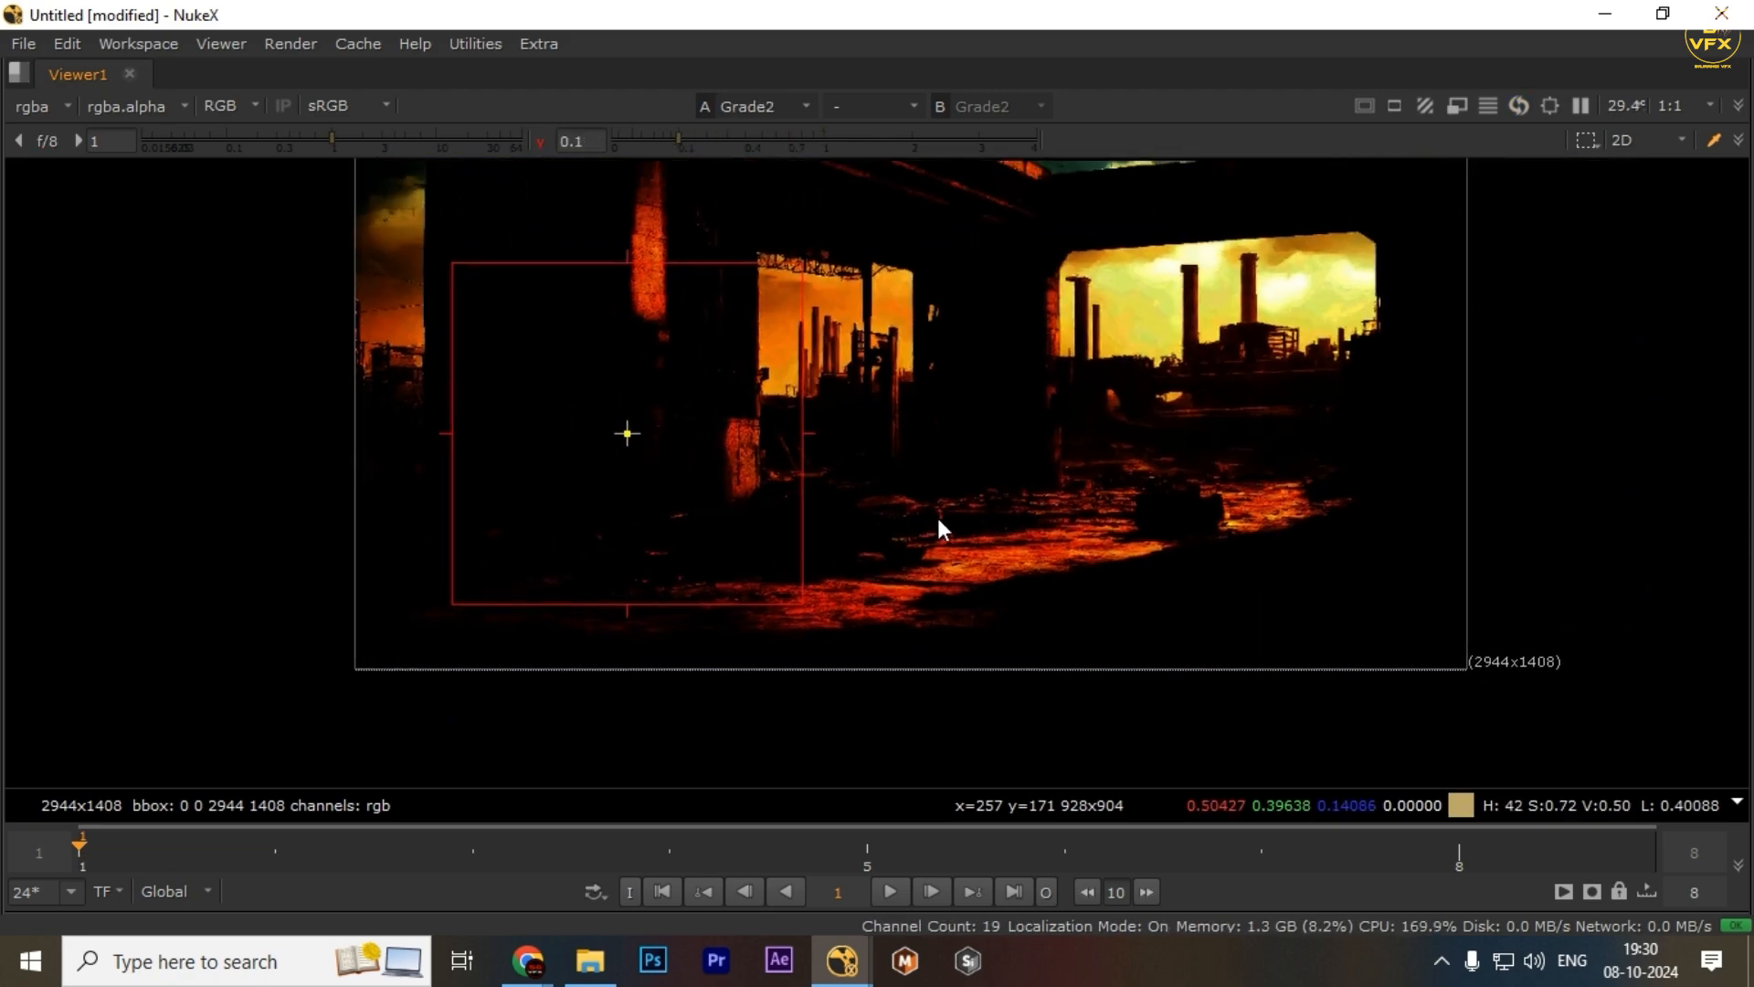
key(2)
key(1)
key(2)
key(1)
key(space)
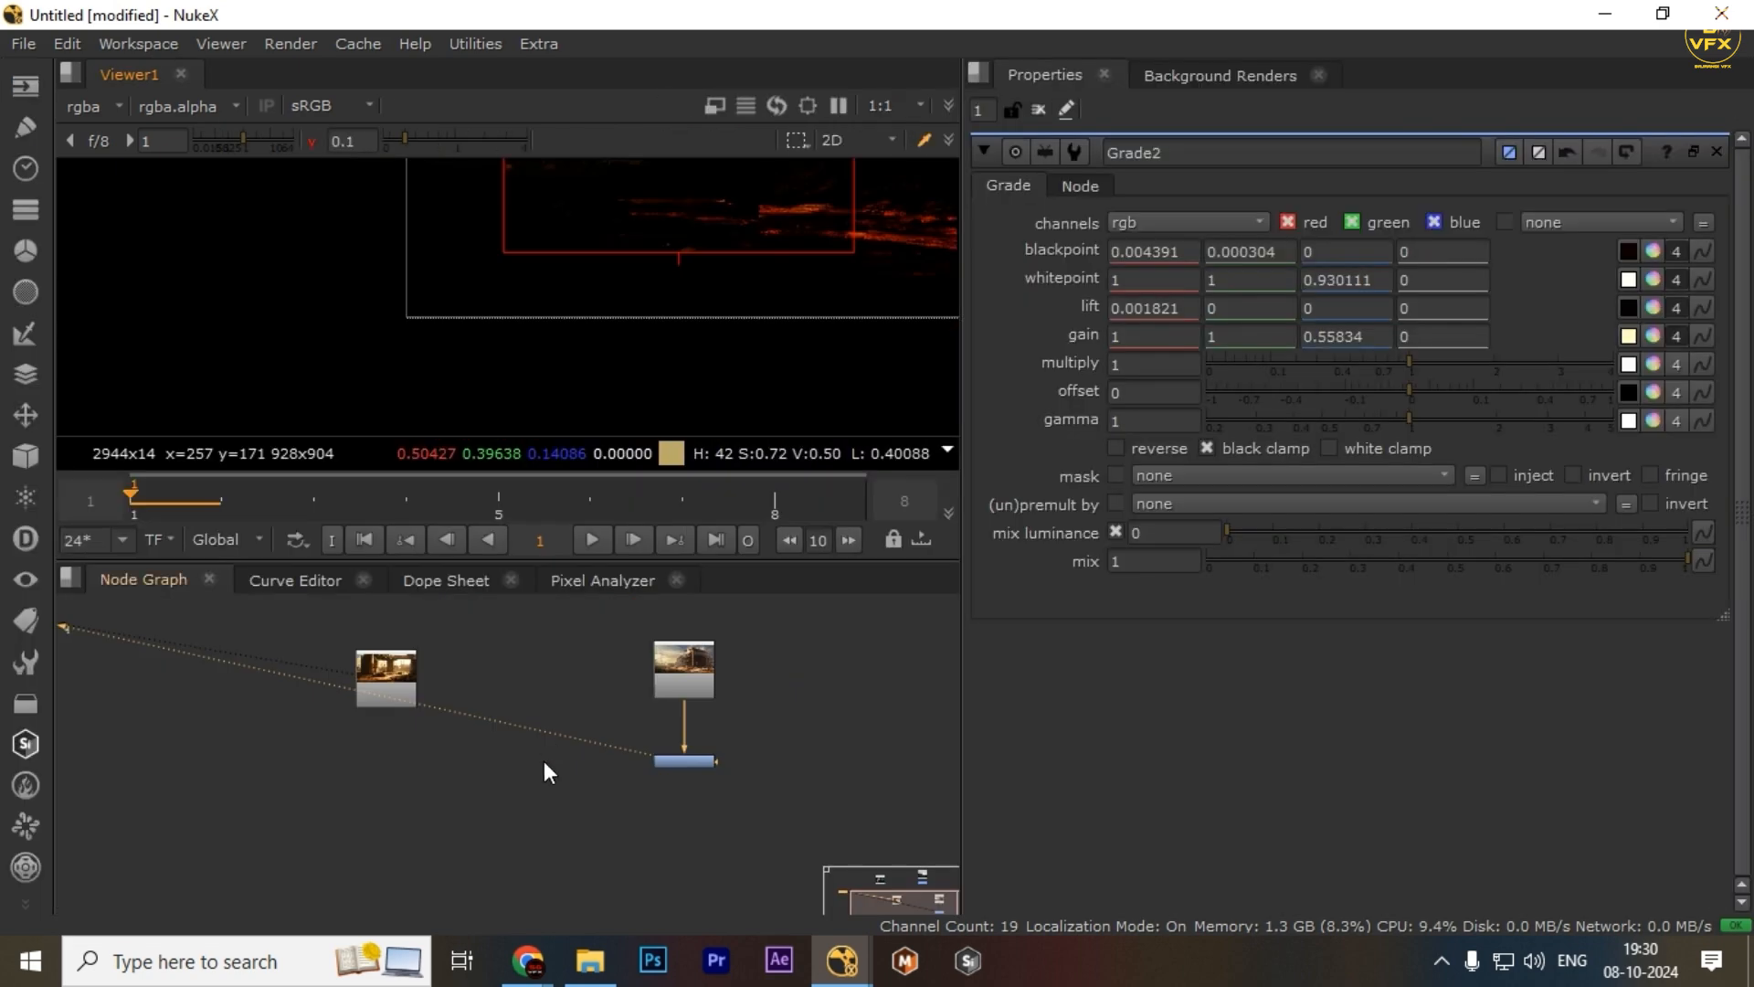
Disable Grade2 and view its ungraded output in the maximized viewer
scroll(614, 760, down, 3)
drag(712, 742, 546, 820)
key(space)
key(d)
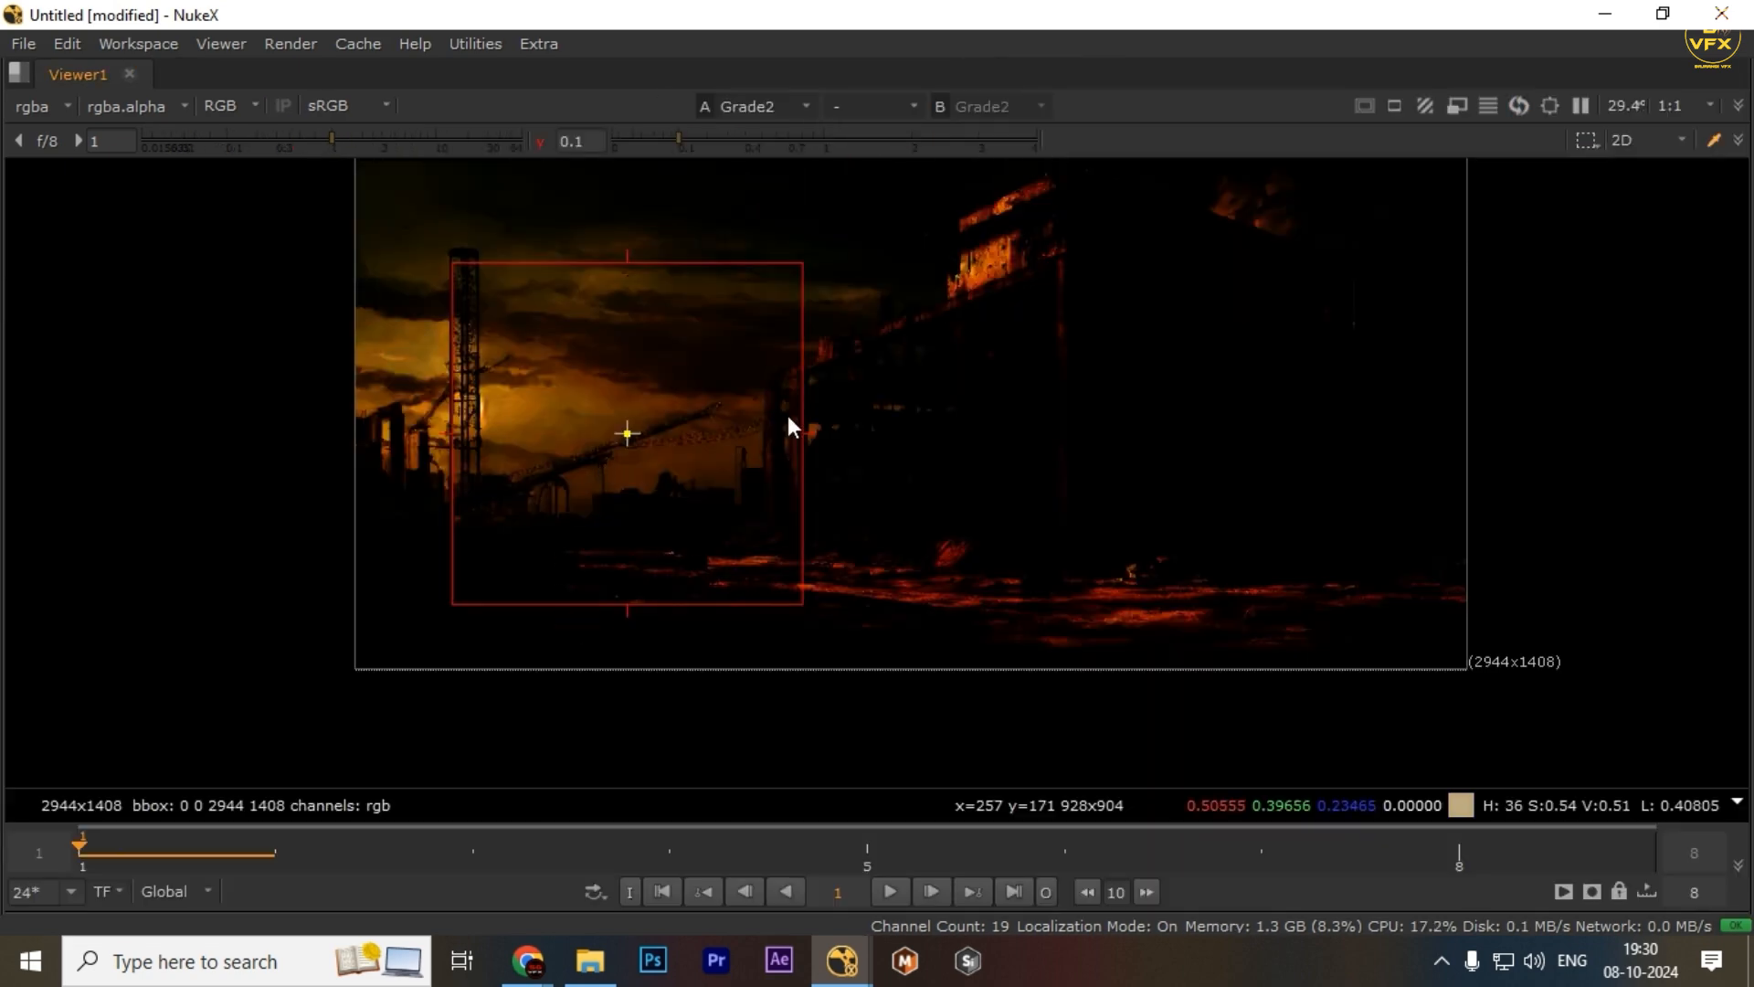
Toggle Grade2 on and off while zooming and panning the maximized viewer to compare graded and ungraded output
key(d)
scroll(561, 433, up, 2)
drag(561, 433, 601, 558)
key(d)
scroll(533, 547, up, 5)
key(d)
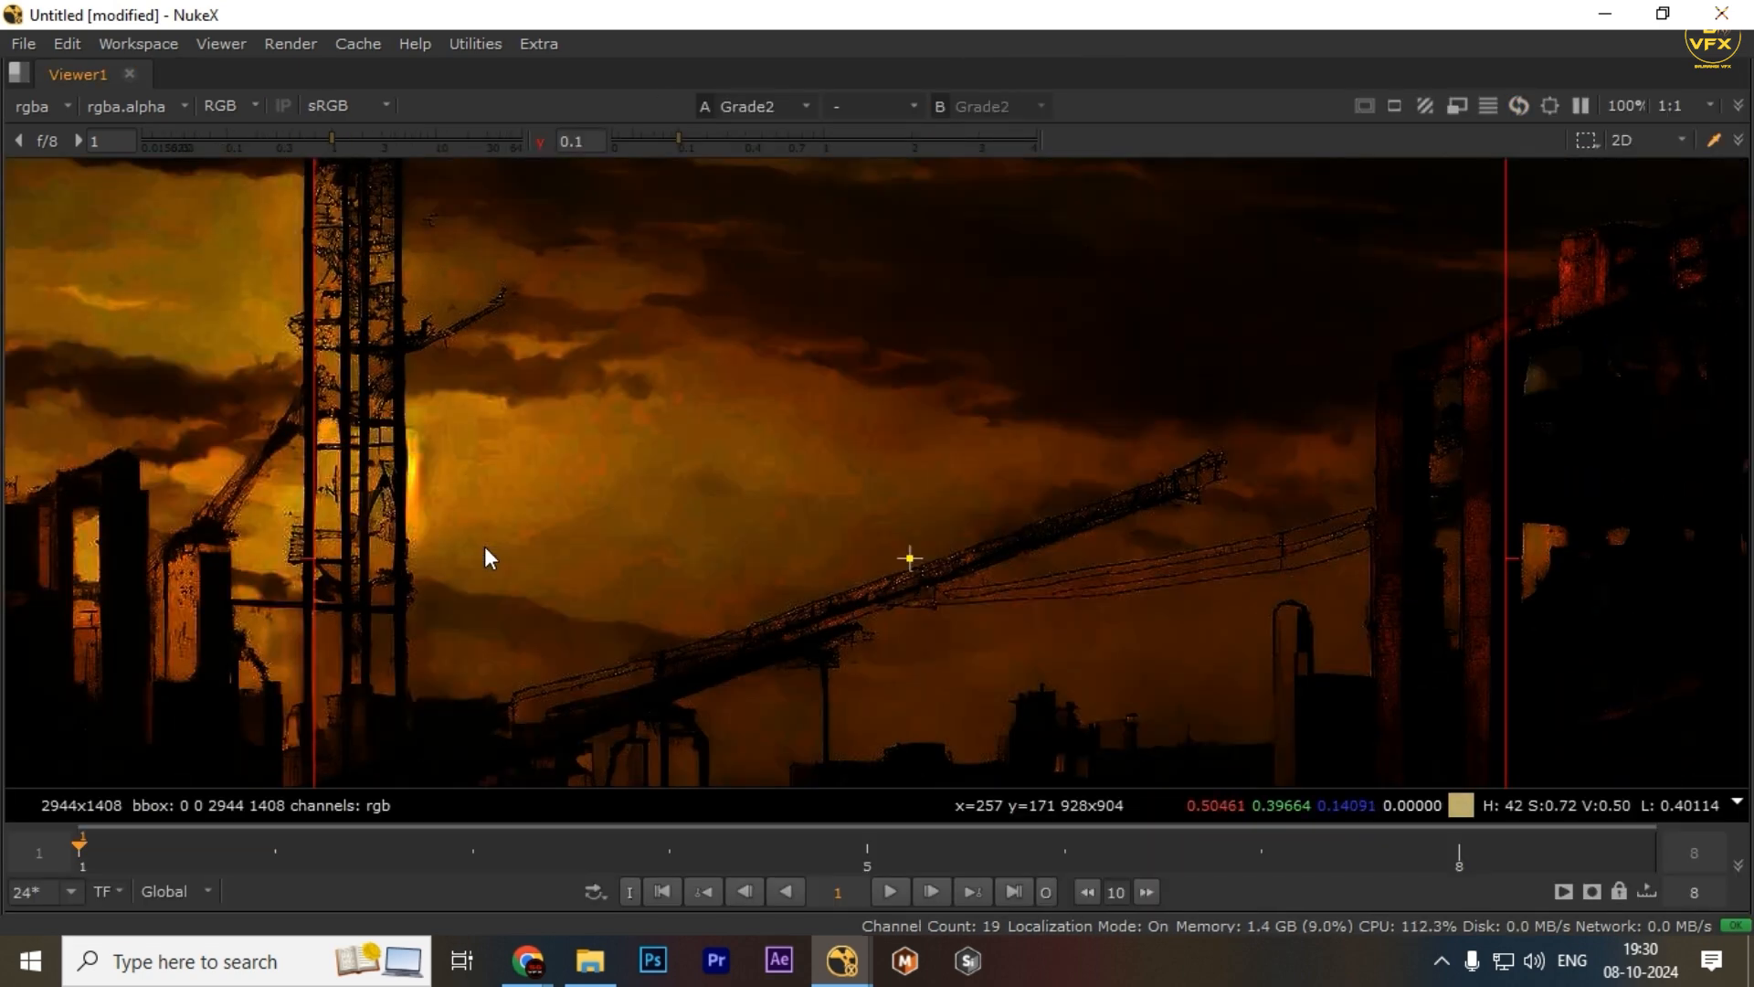
key(d)
scroll(880, 550, down, 2)
drag(1578, 286, 1133, 397)
scroll(1133, 396, up, 3)
key(d)
key(d)
key(d)
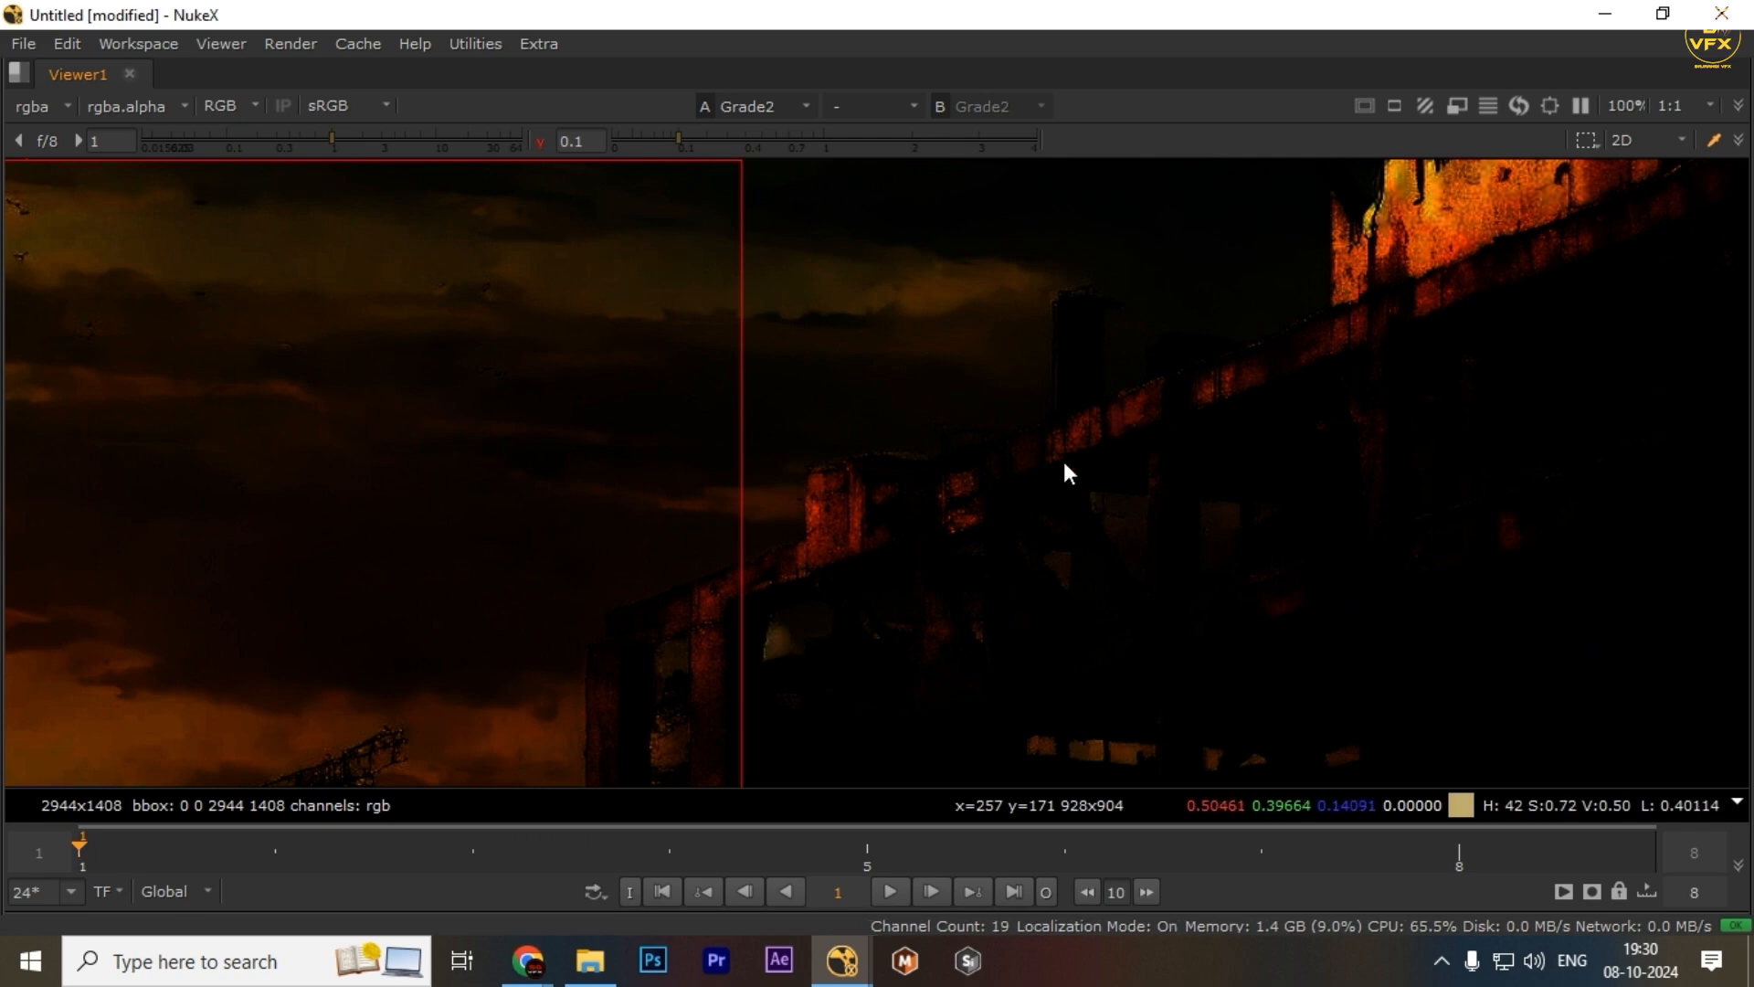
Restore the panel layout, then view the Read3 image and open its properties
key(f)
key(space)
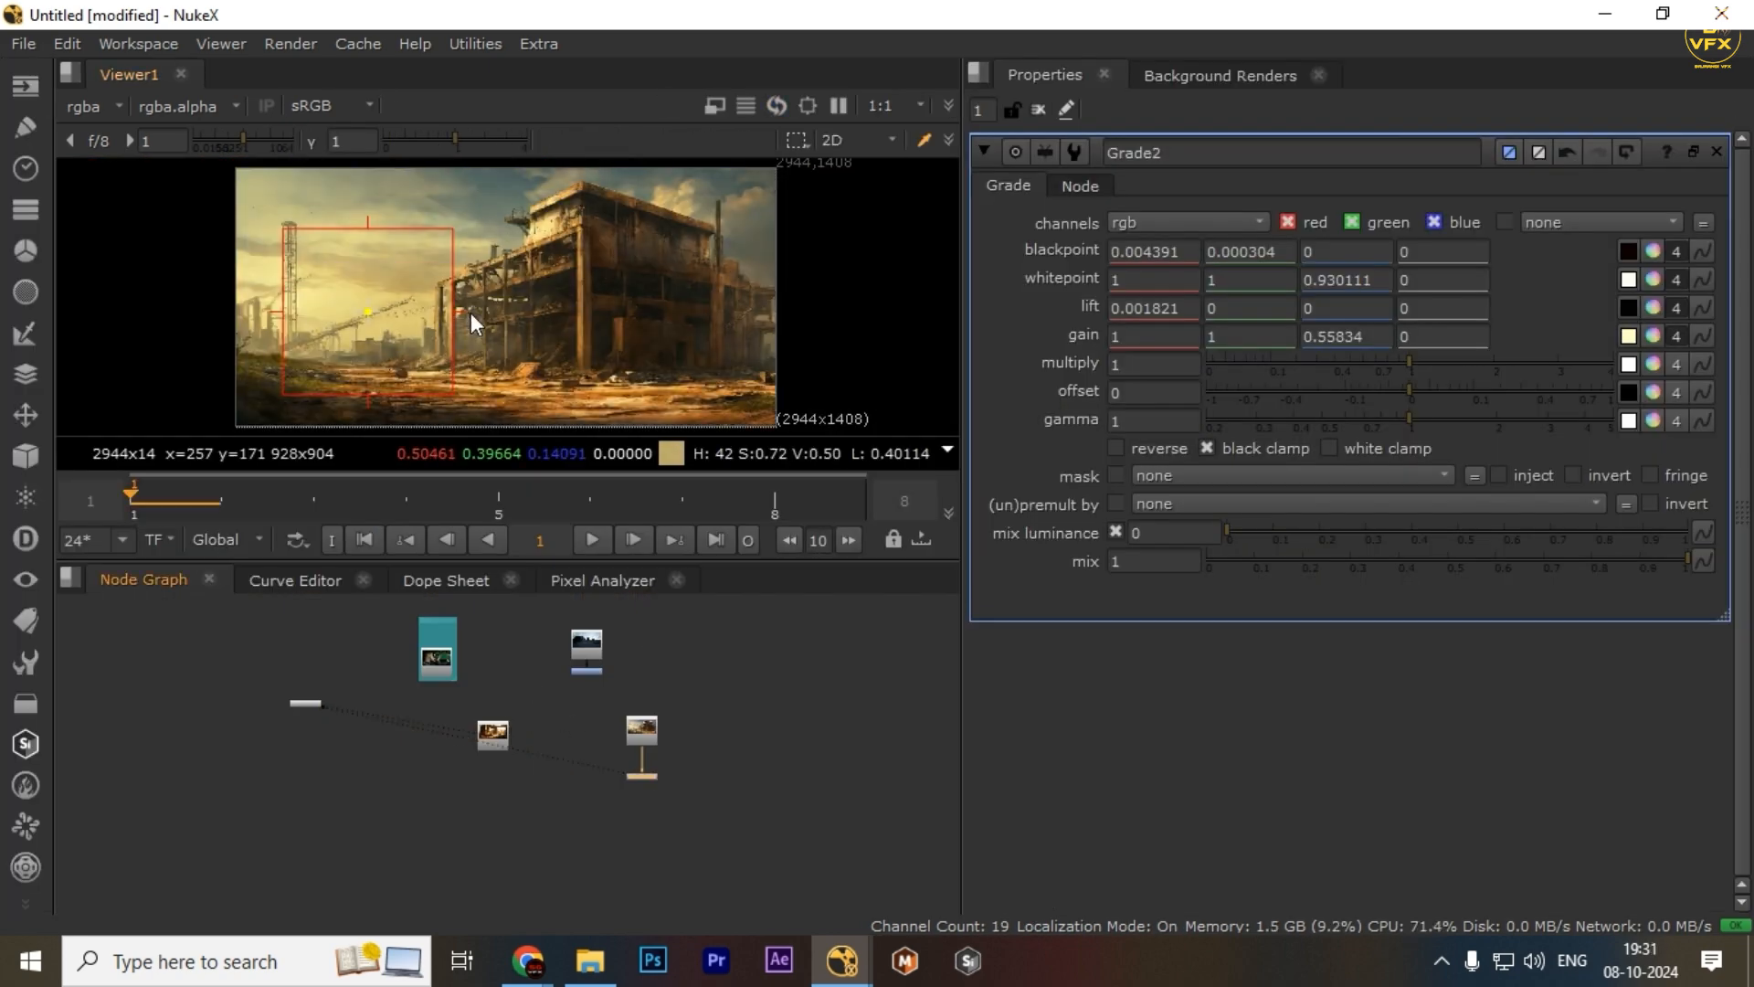
scroll(485, 737, up, 3)
drag(563, 671, 435, 803)
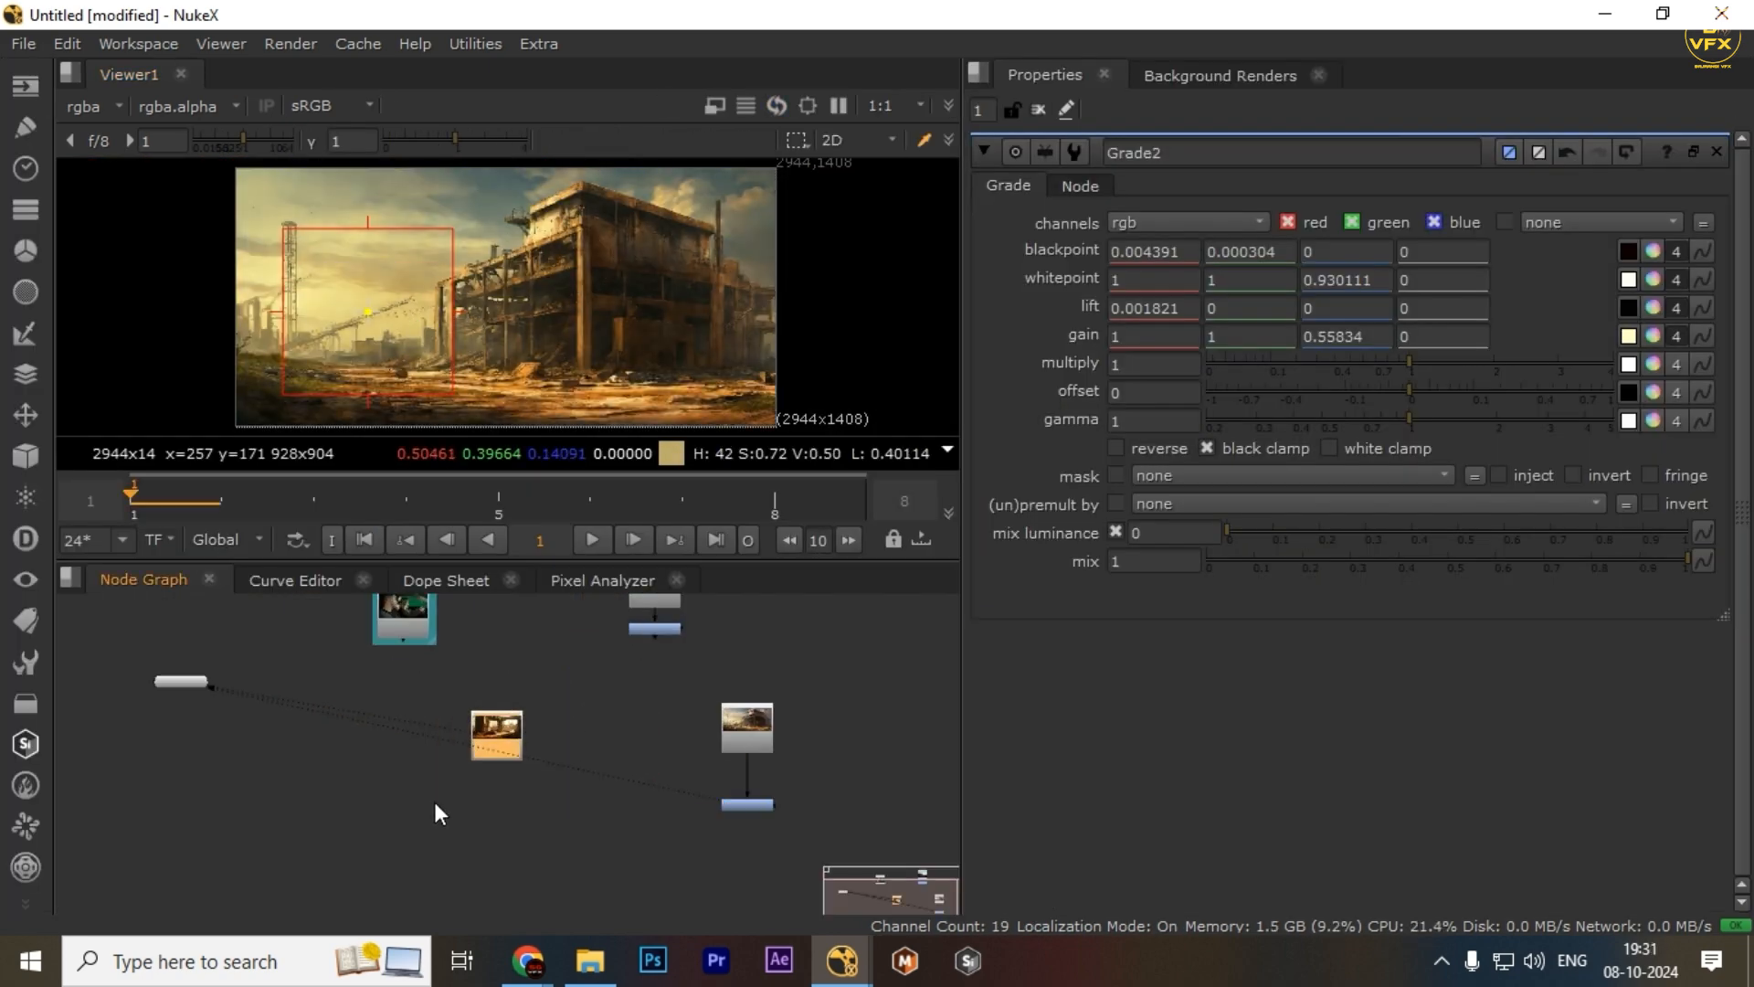
key(1)
double_click(508, 726)
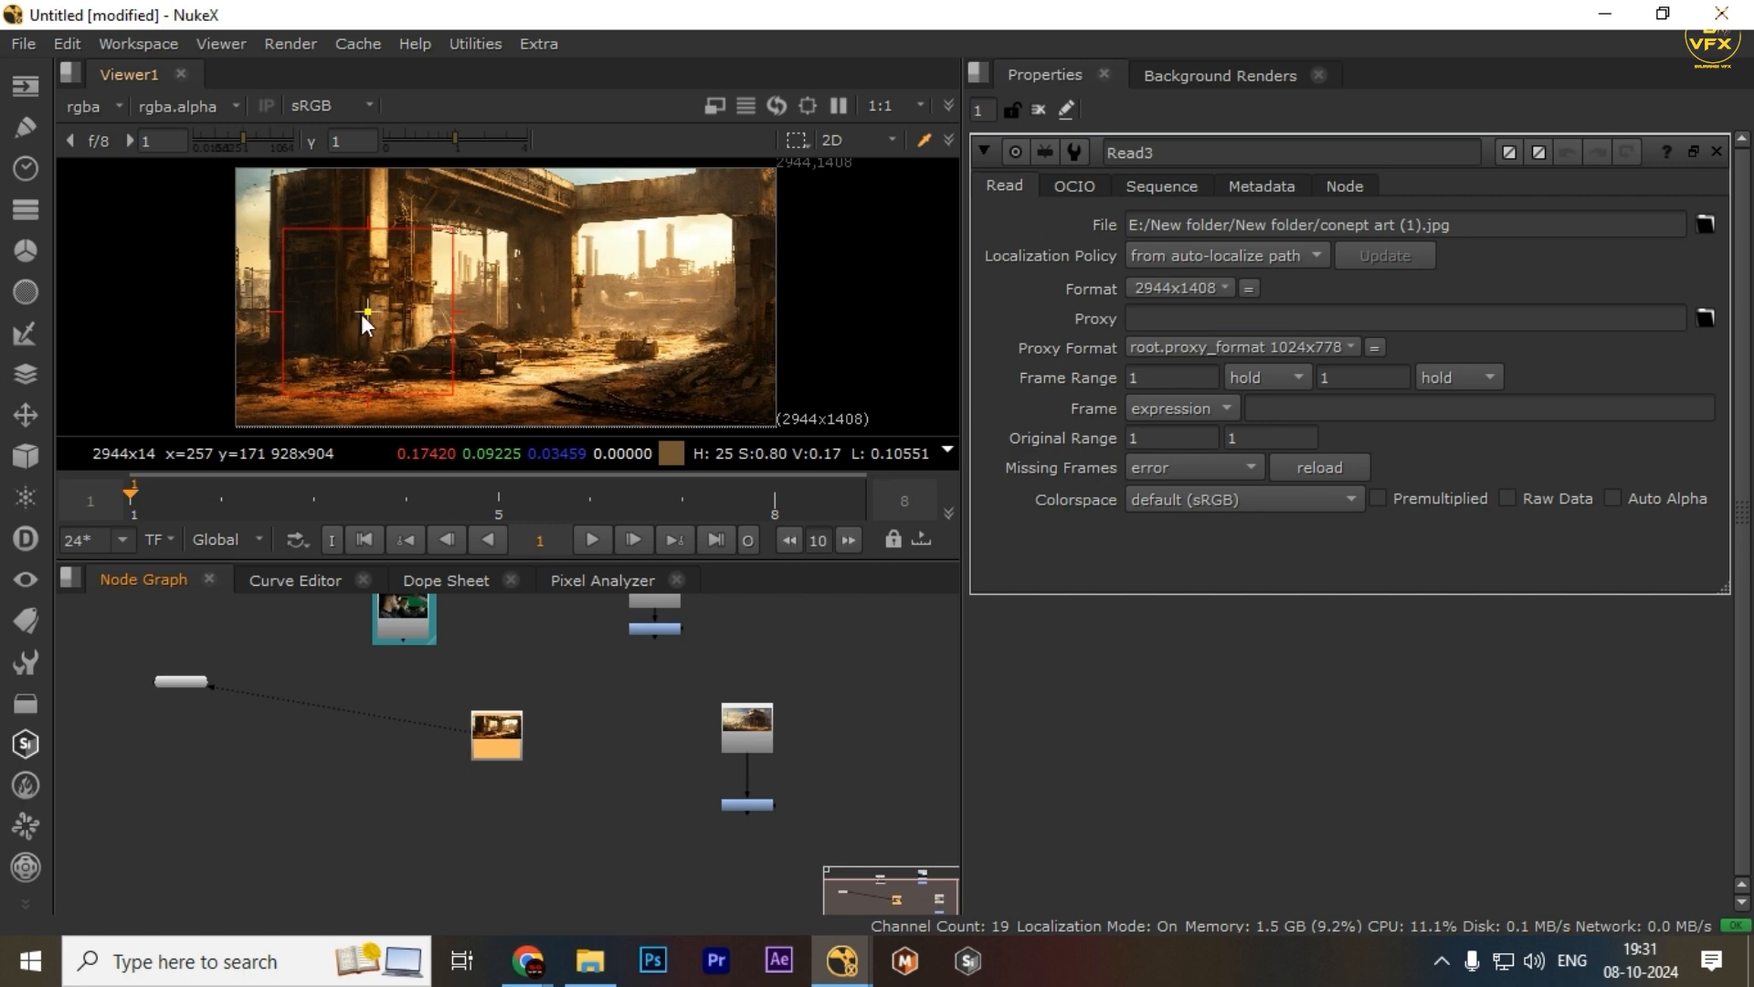
Clear the Pixel Analyzer selection and sample a new tall region over the dark pillar on Read3's left
drag(277, 316, 266, 318)
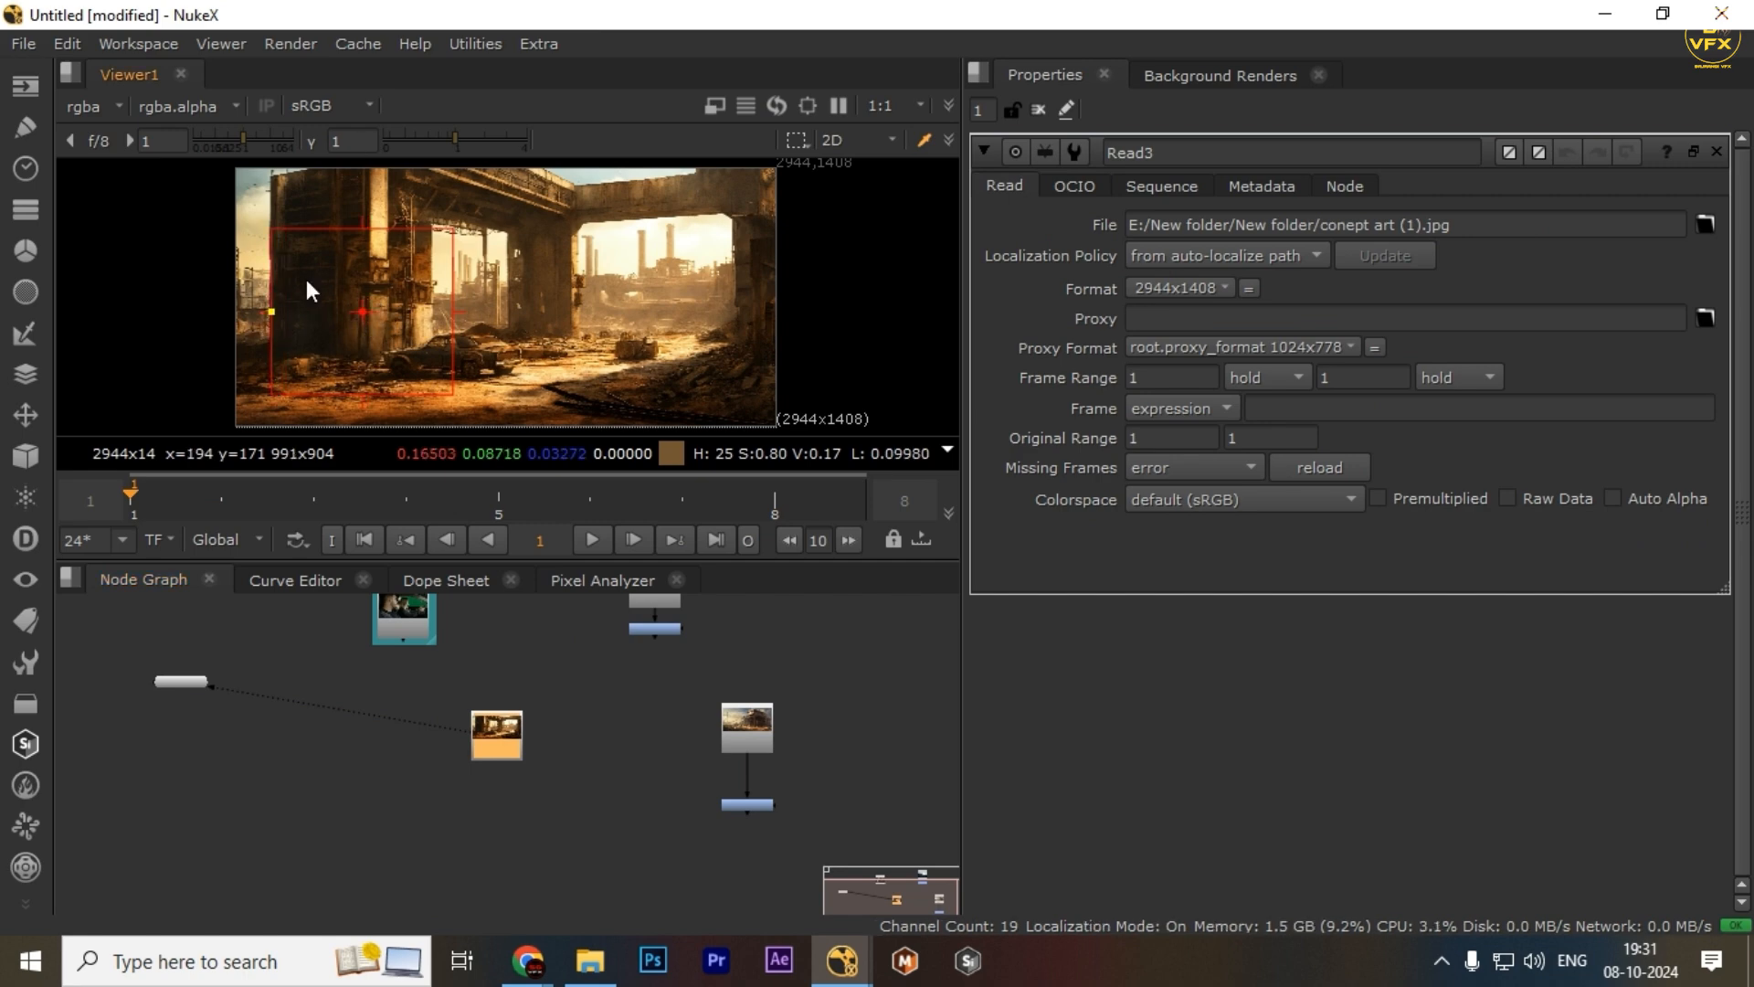
drag(363, 228, 360, 205)
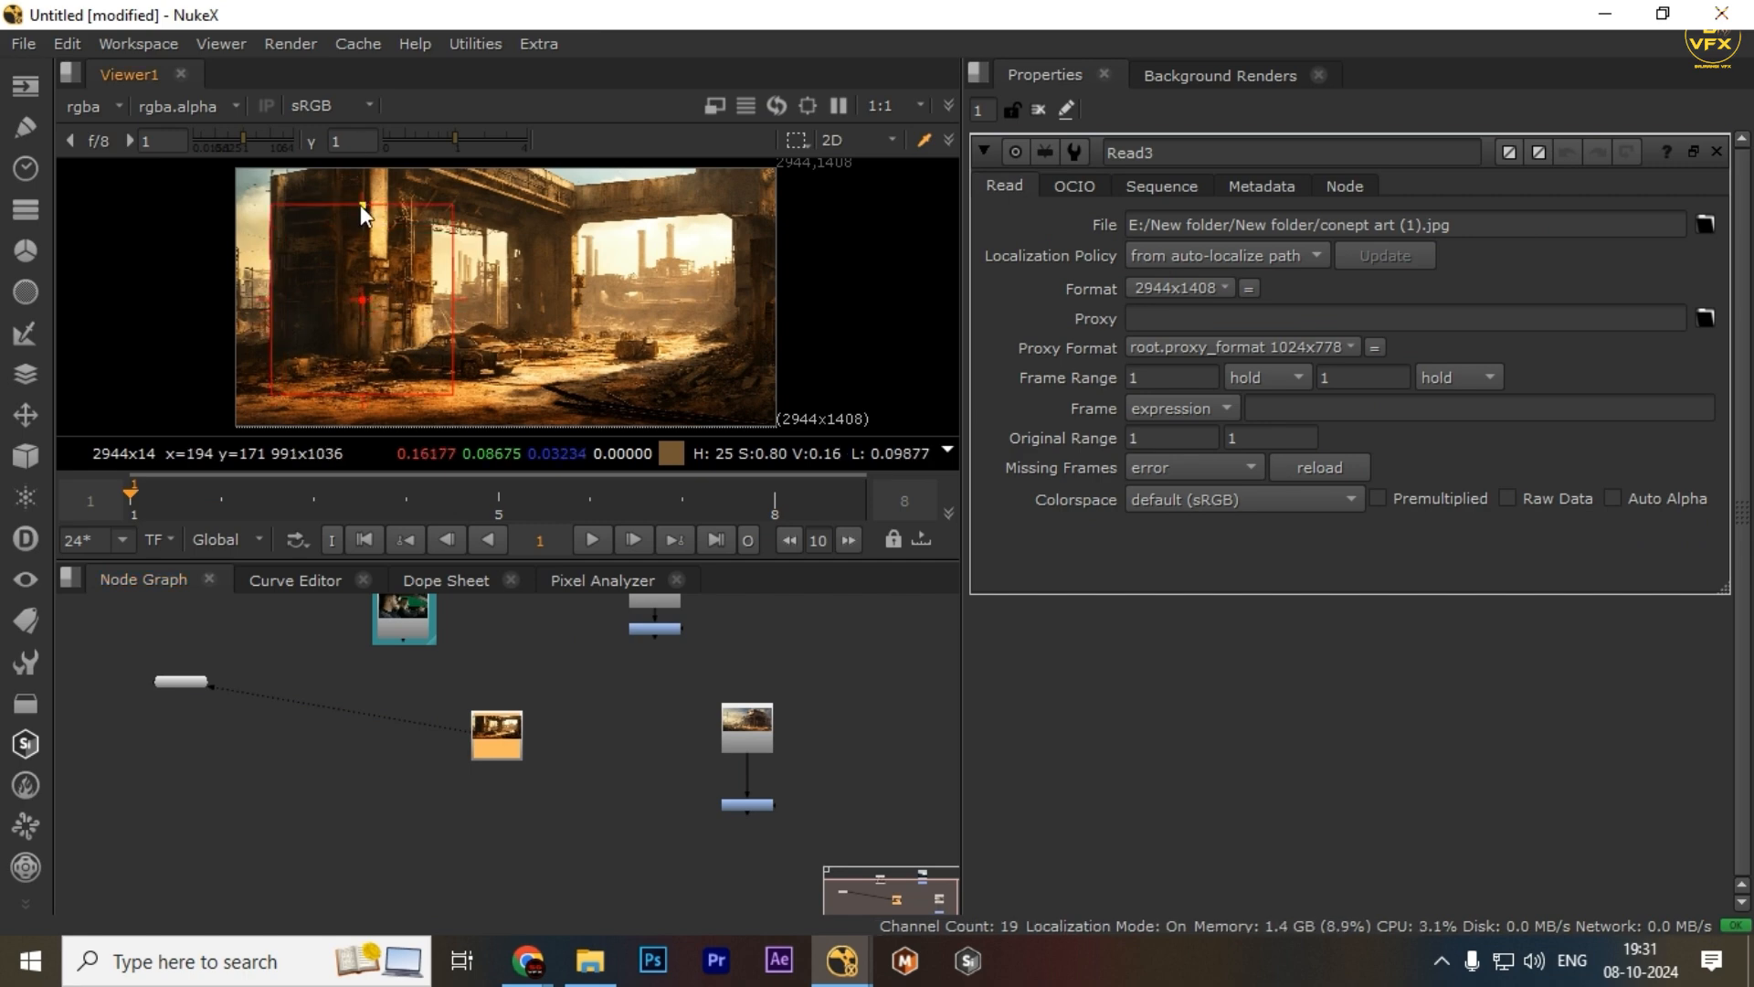
click(603, 581)
scroll(259, 821, down, 2)
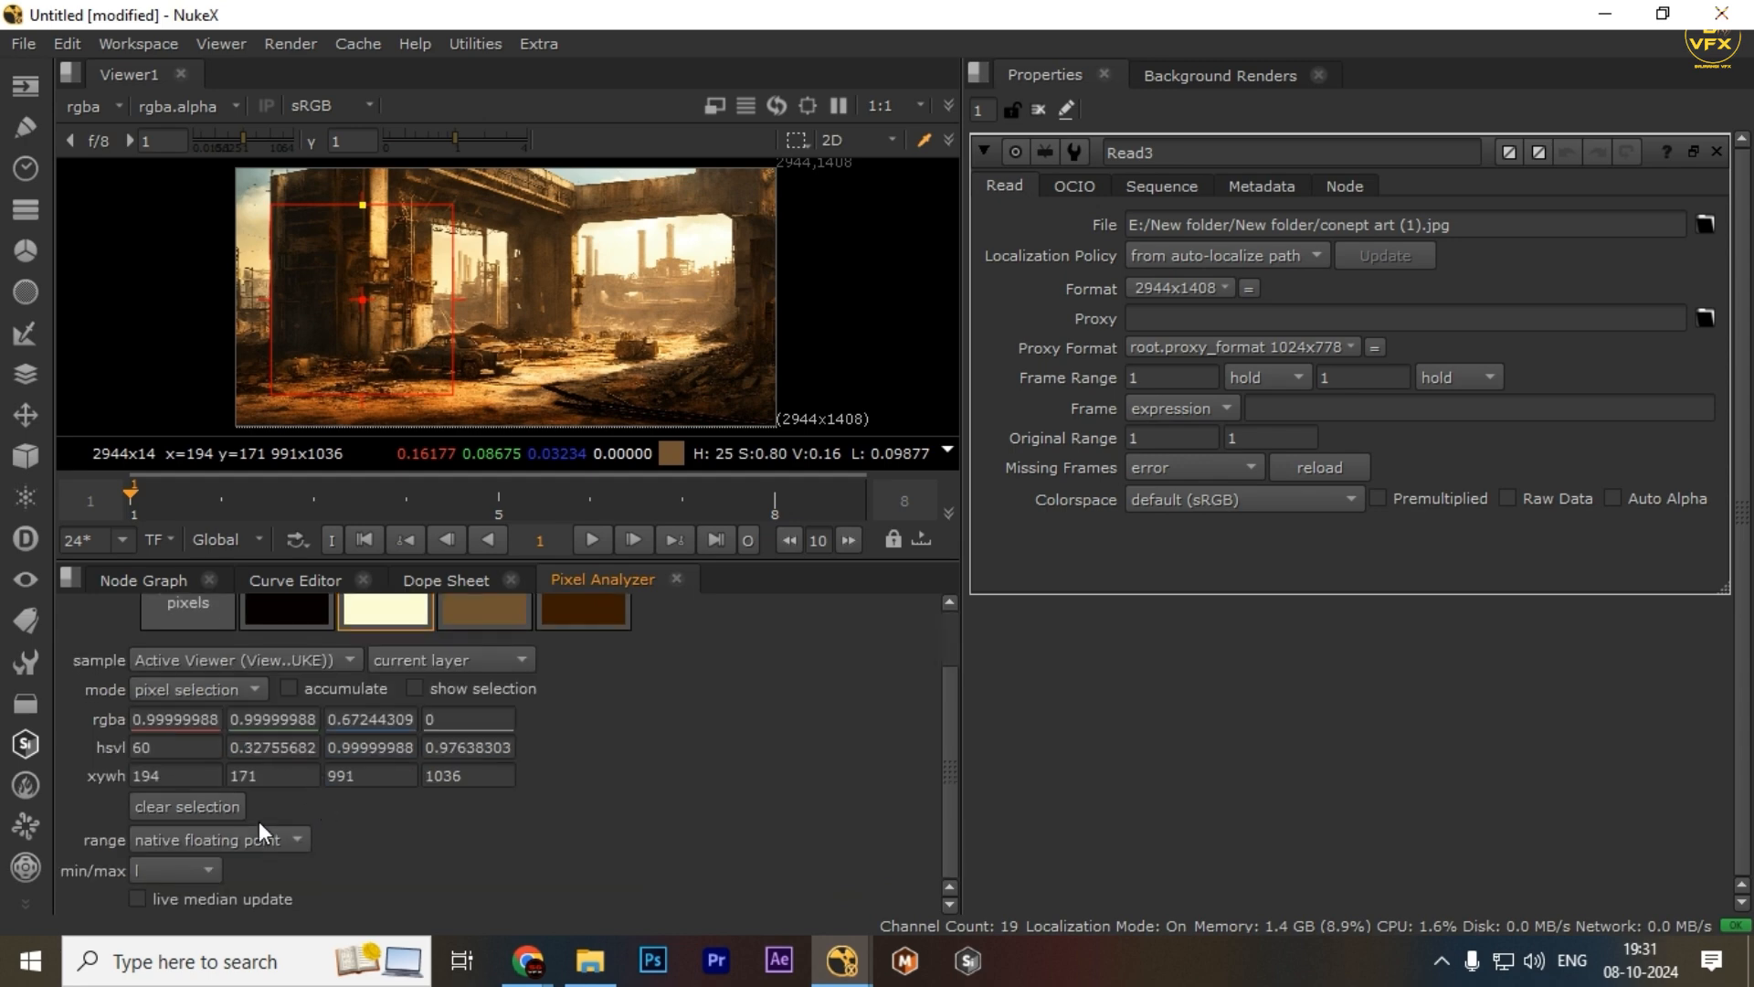
click(206, 810)
drag(279, 186, 353, 371)
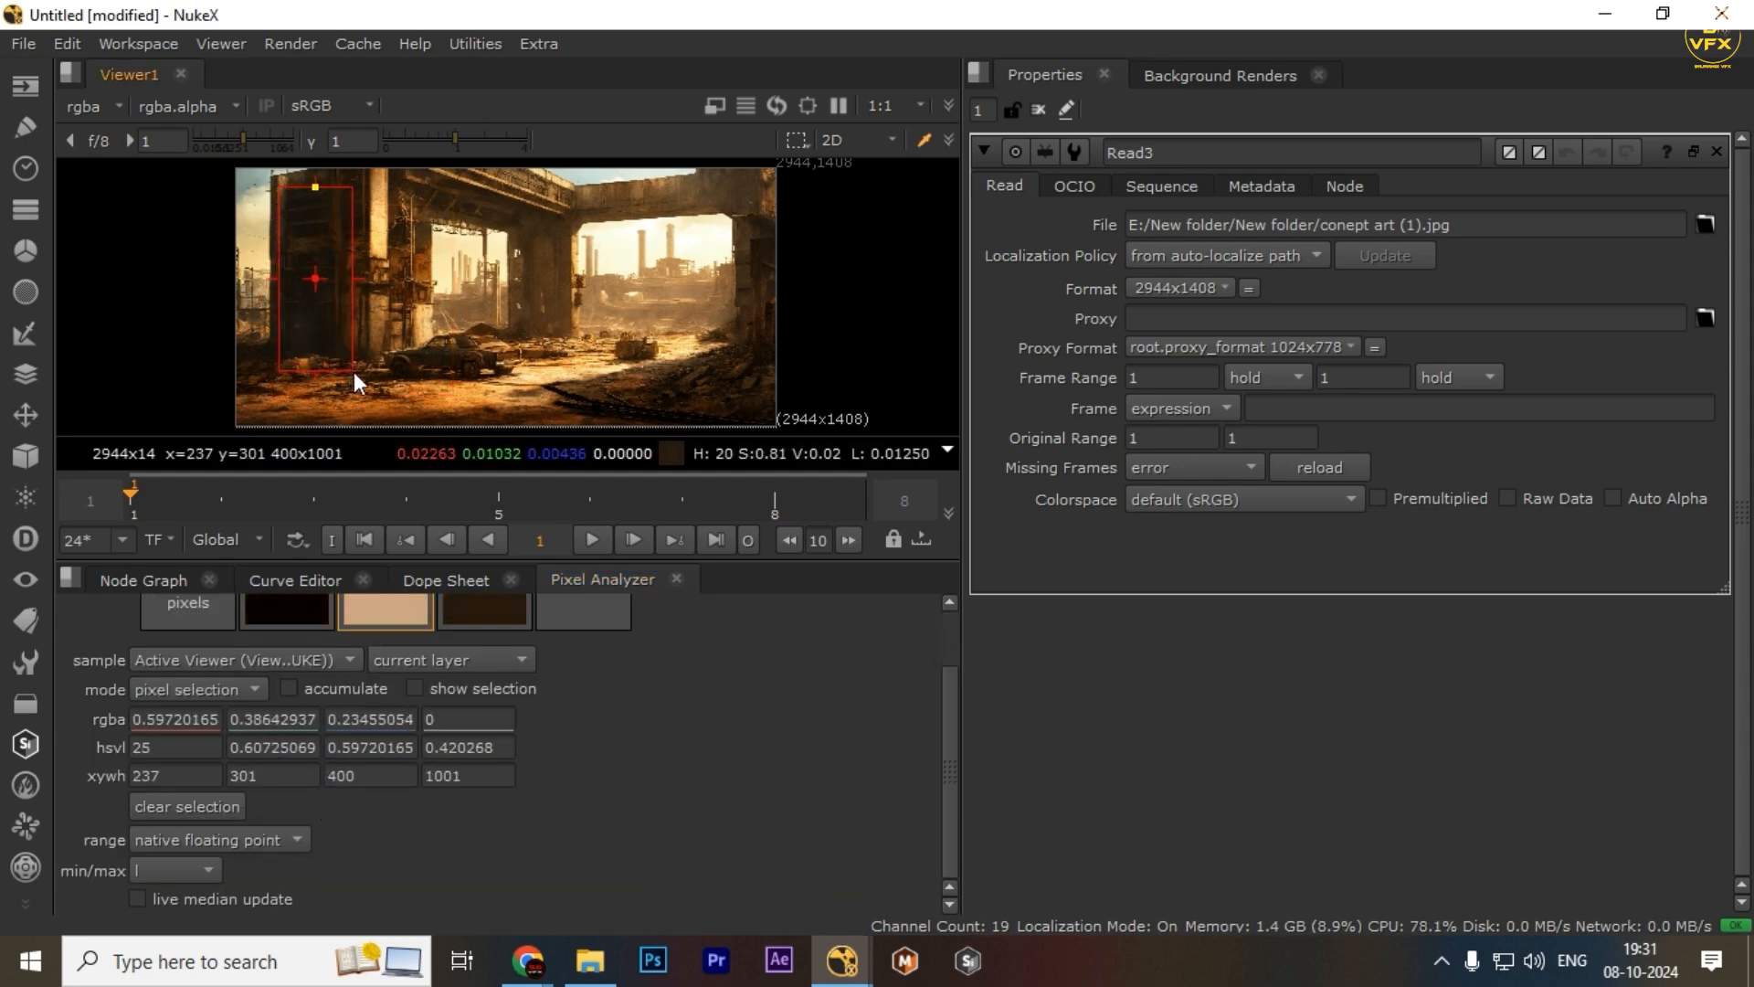
Open Grade2's properties, view its output, and reset its lift to 0
scroll(579, 773, up, 2)
click(169, 581)
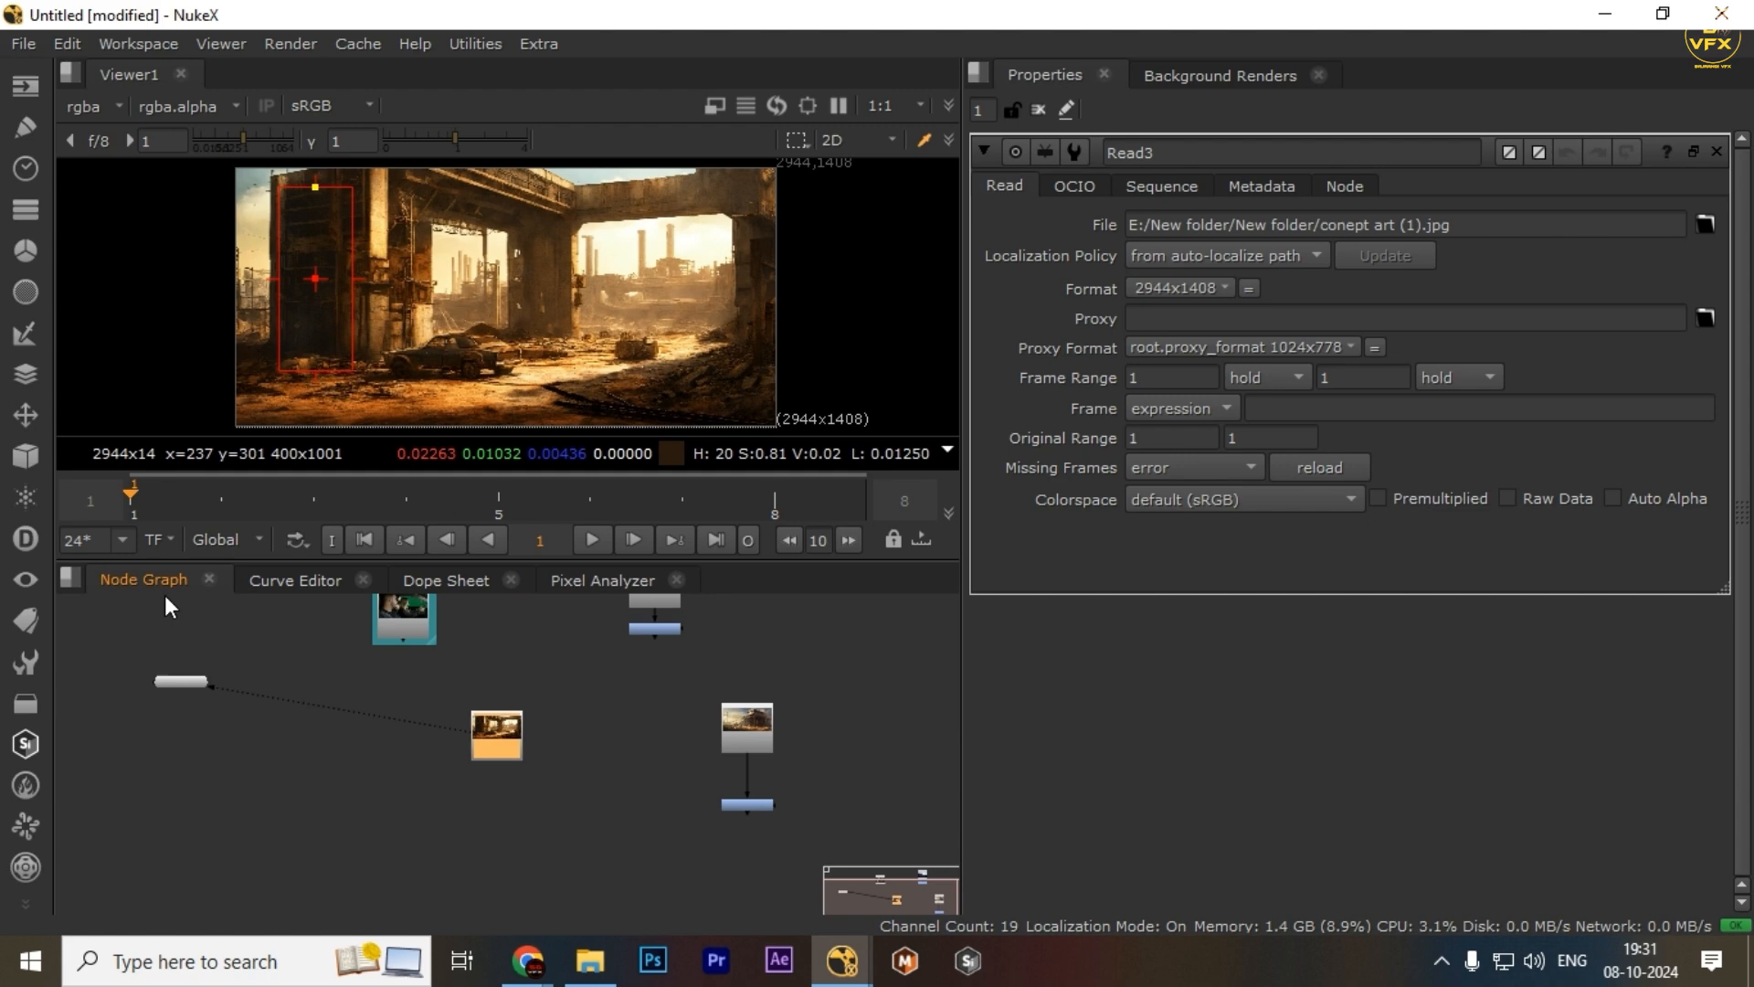
double_click(737, 803)
key(1)
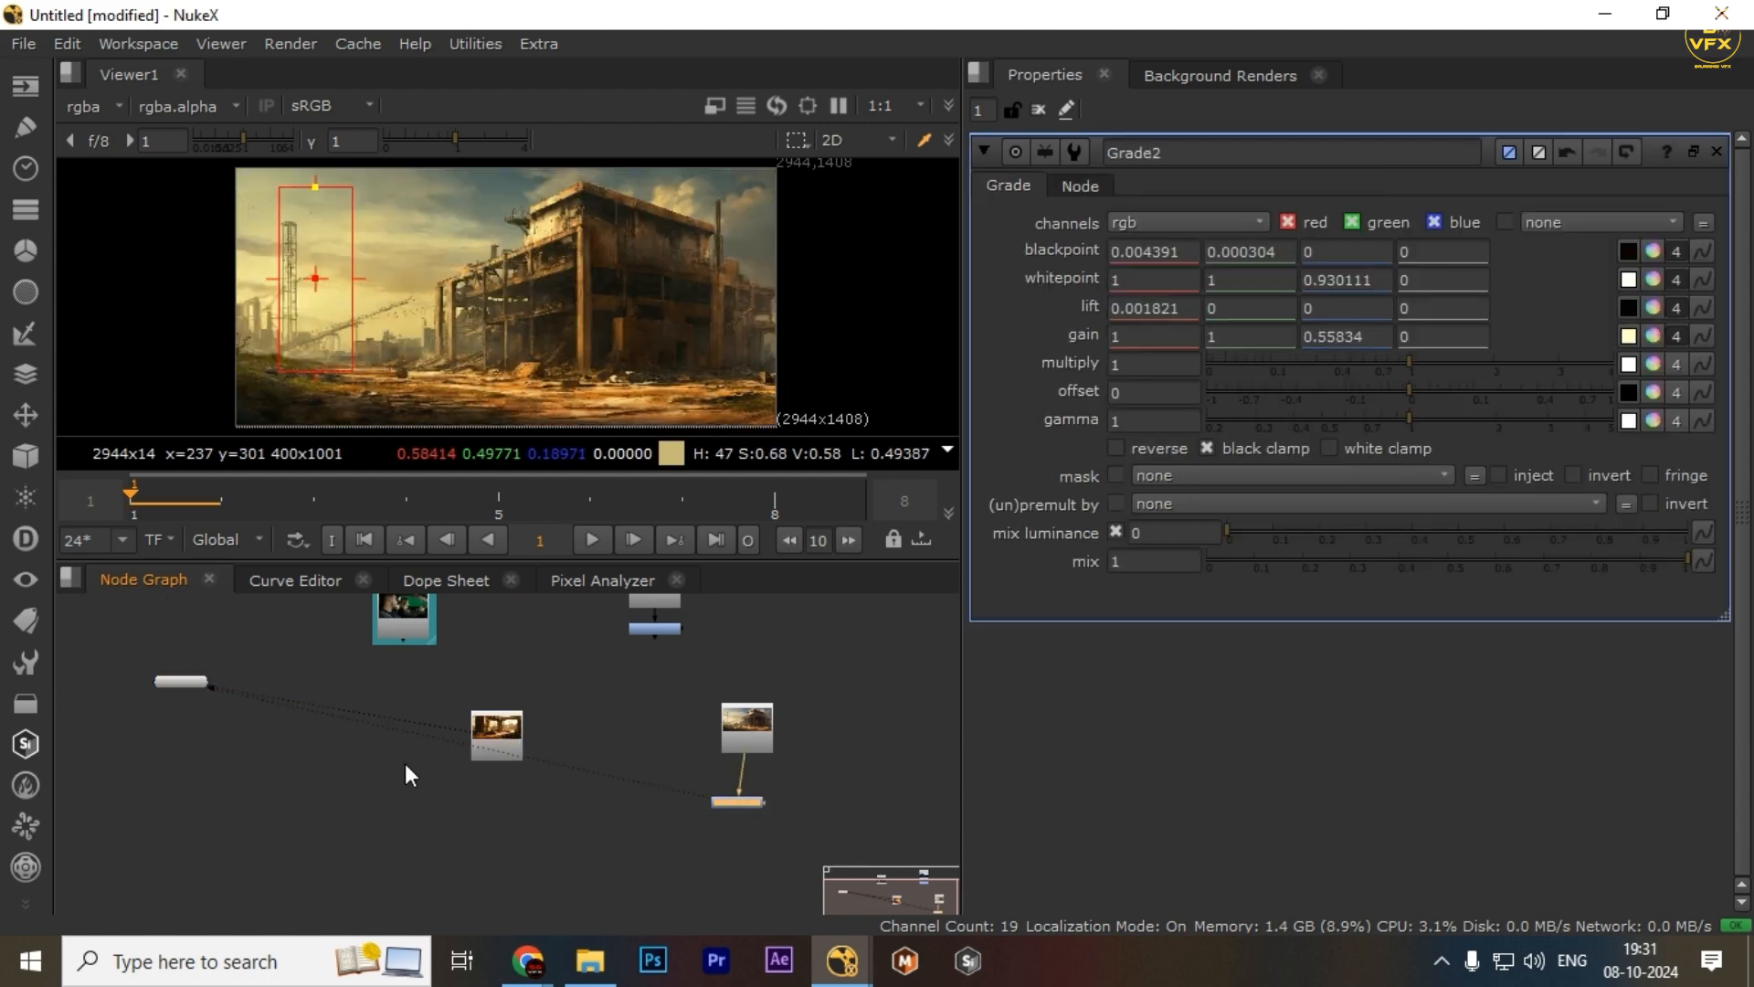
click(1654, 309)
click(1145, 240)
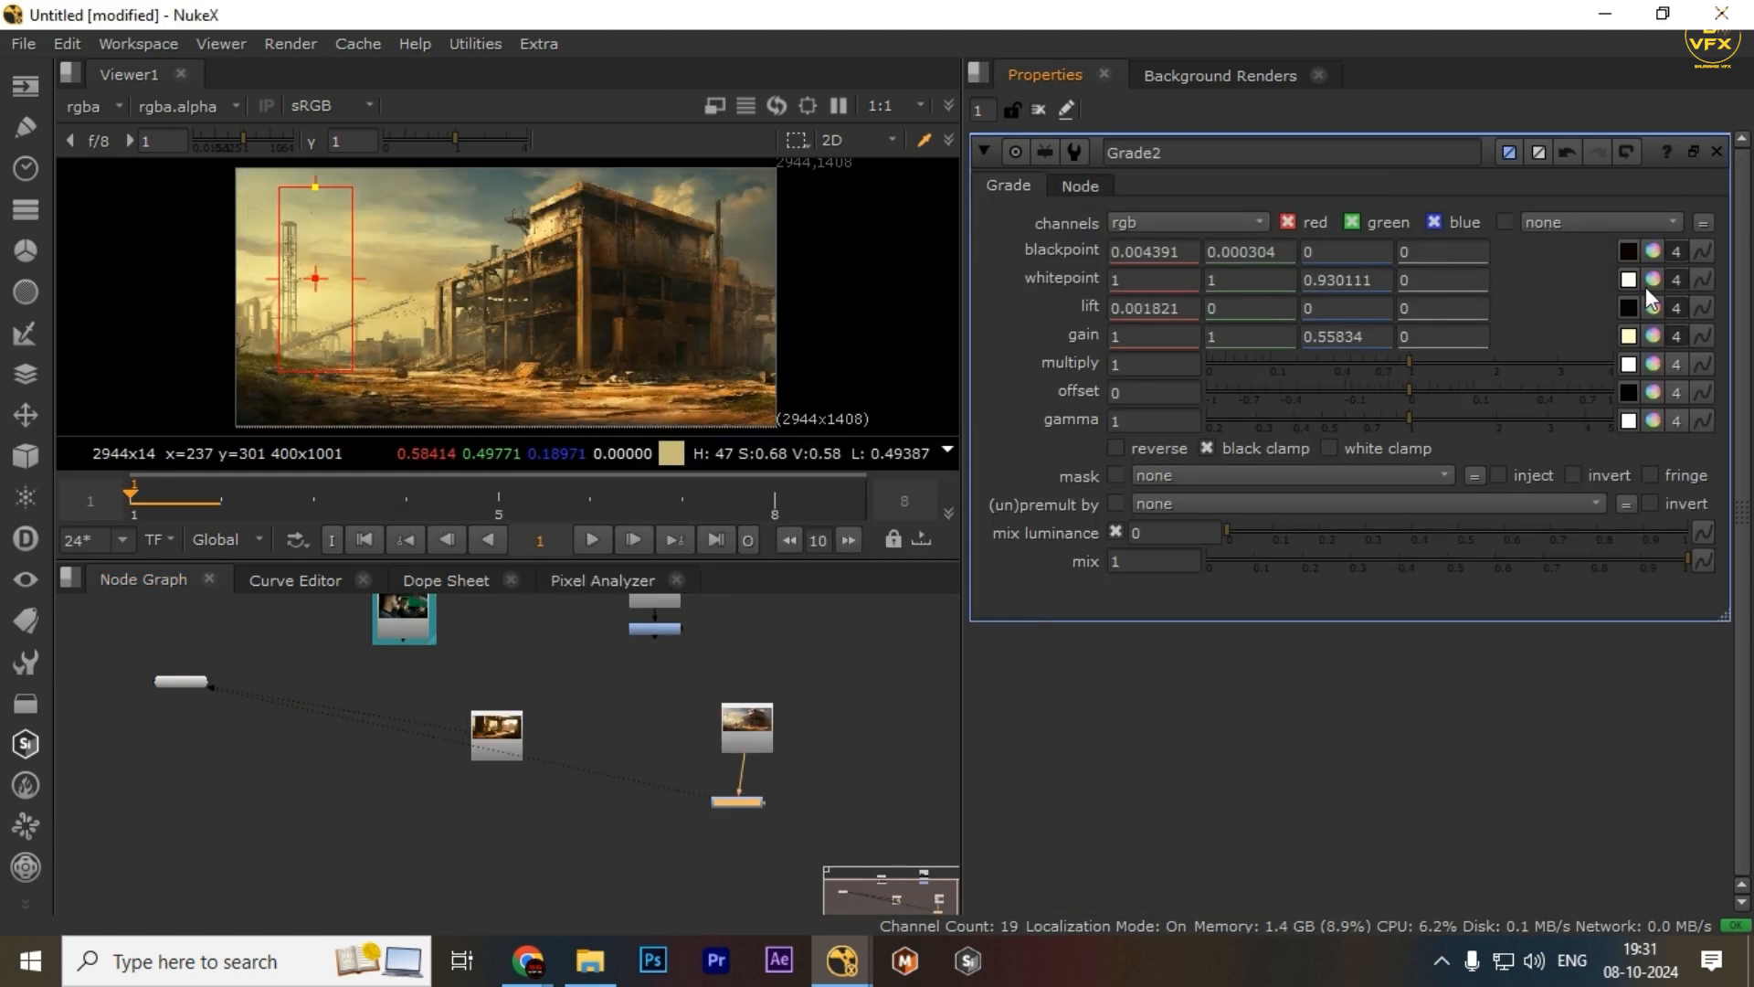
click(1676, 308)
click(1417, 308)
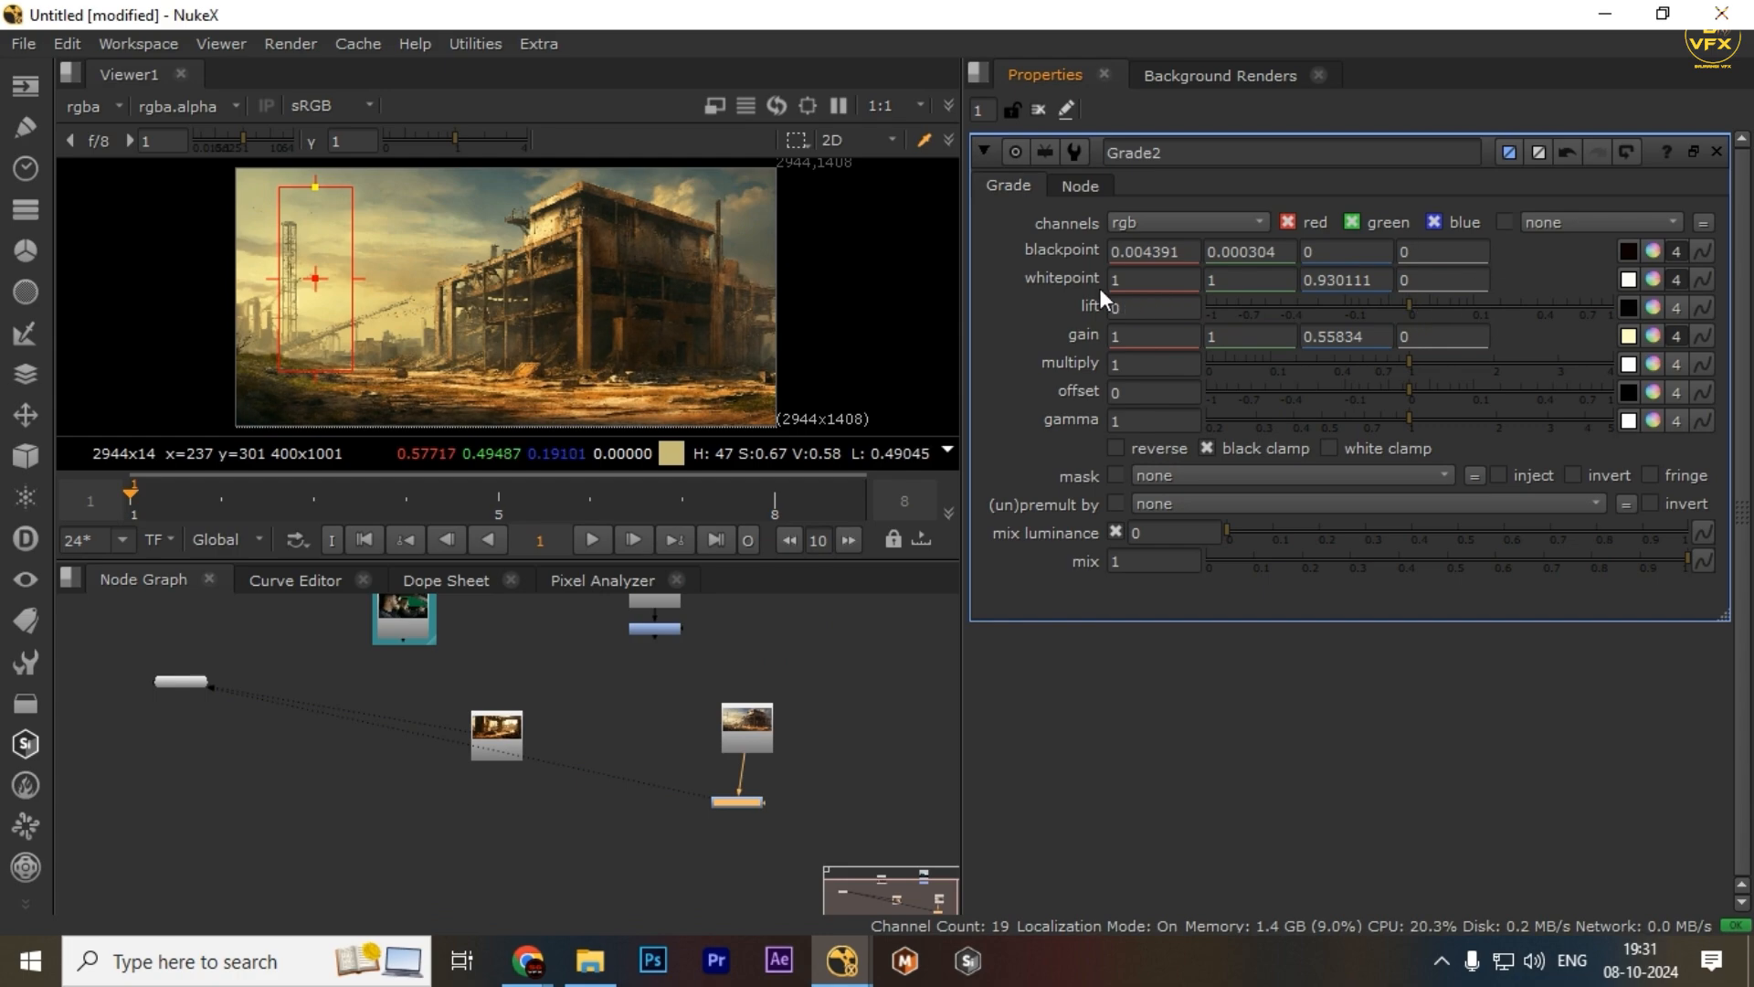
Sample a narrow dark region on Read3's left pillar and drag its min swatch into Grade2's lift
click(574, 580)
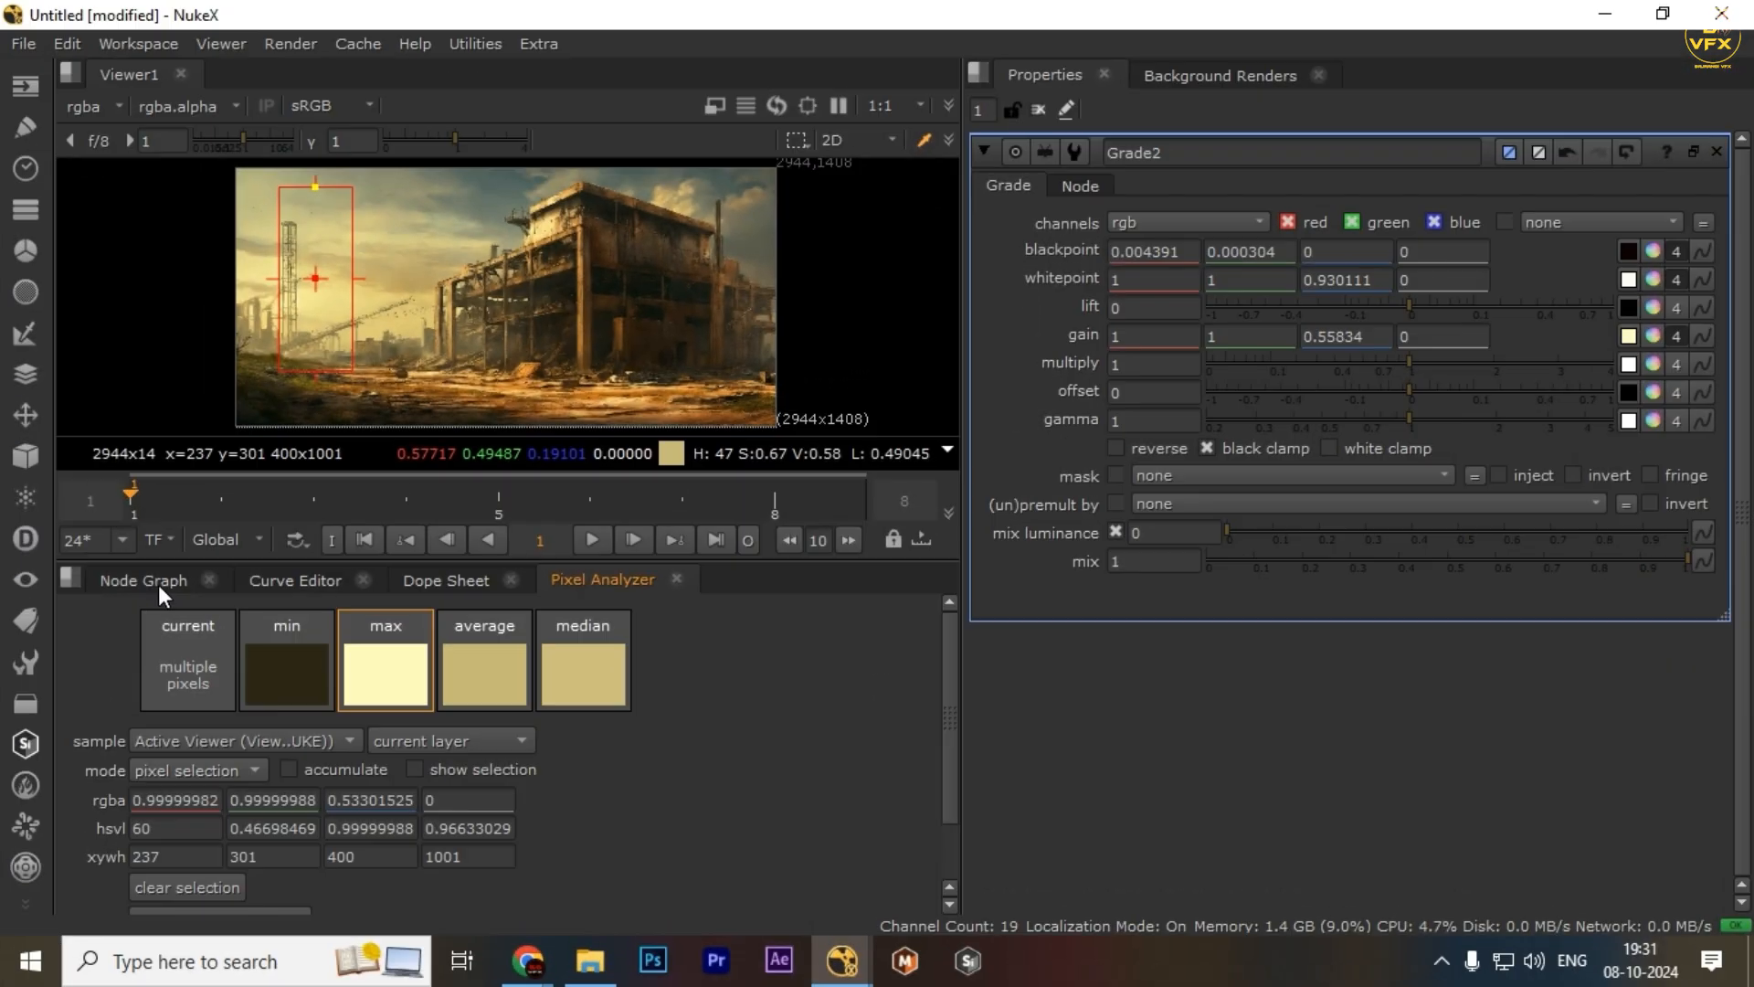
click(143, 580)
click(501, 729)
key(1)
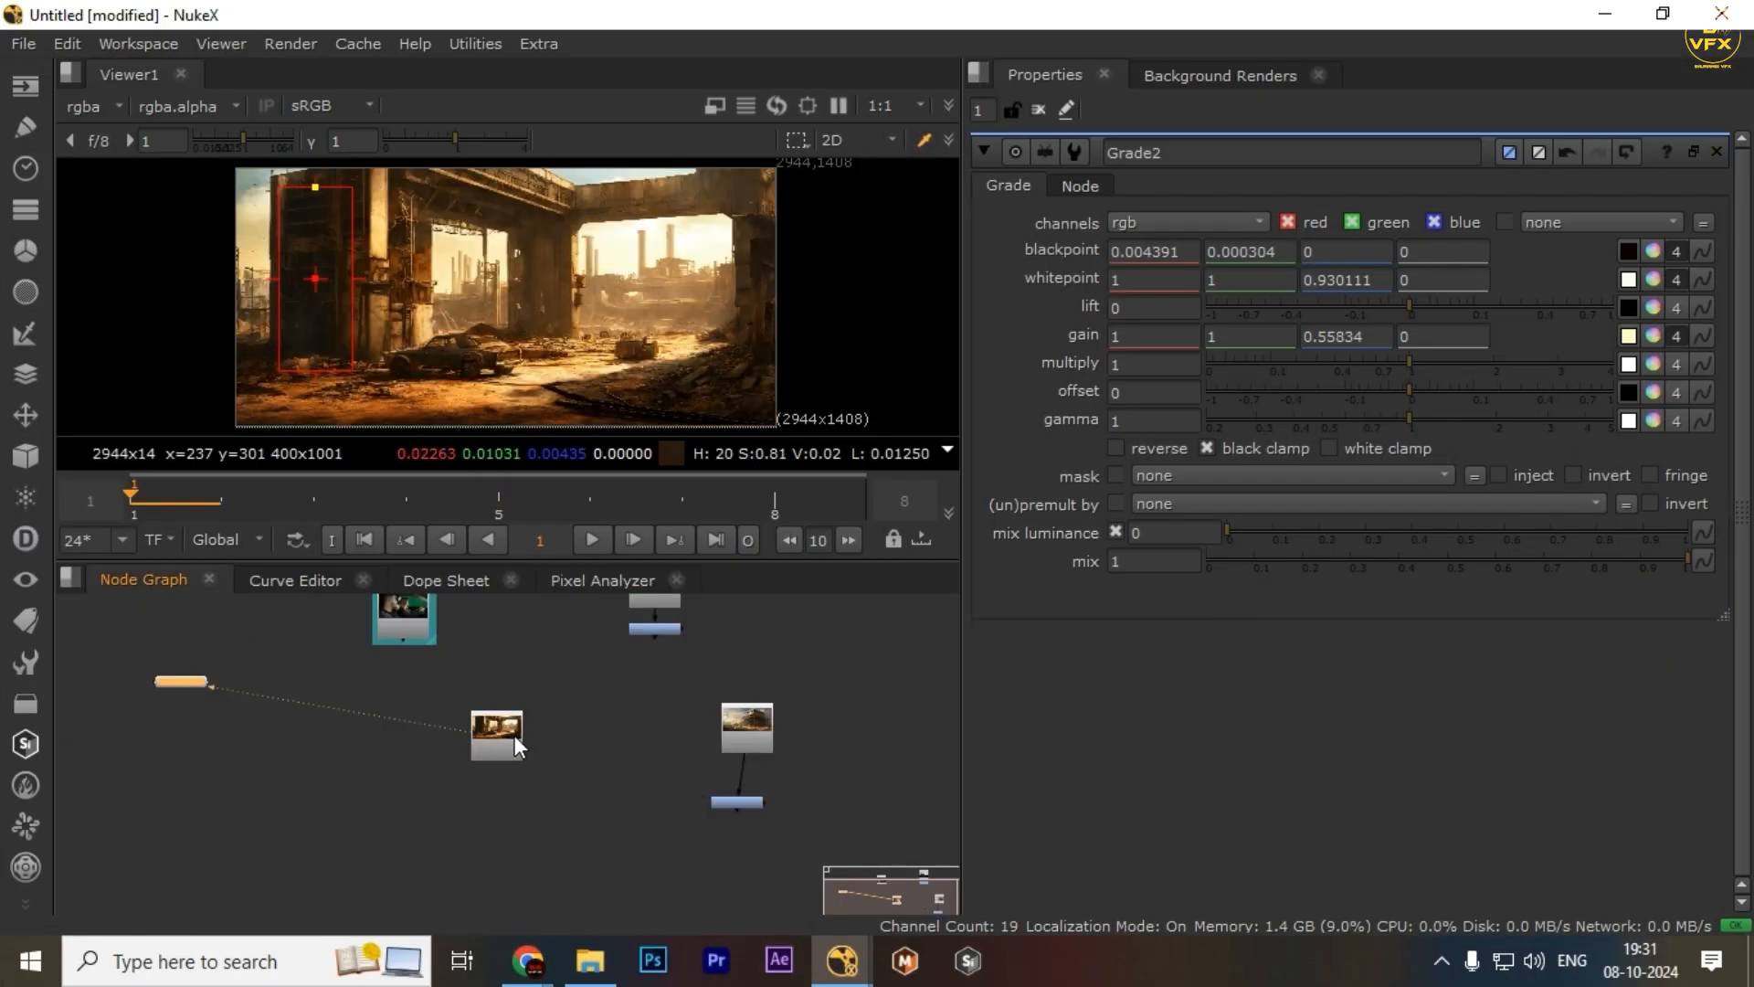
click(585, 581)
click(285, 681)
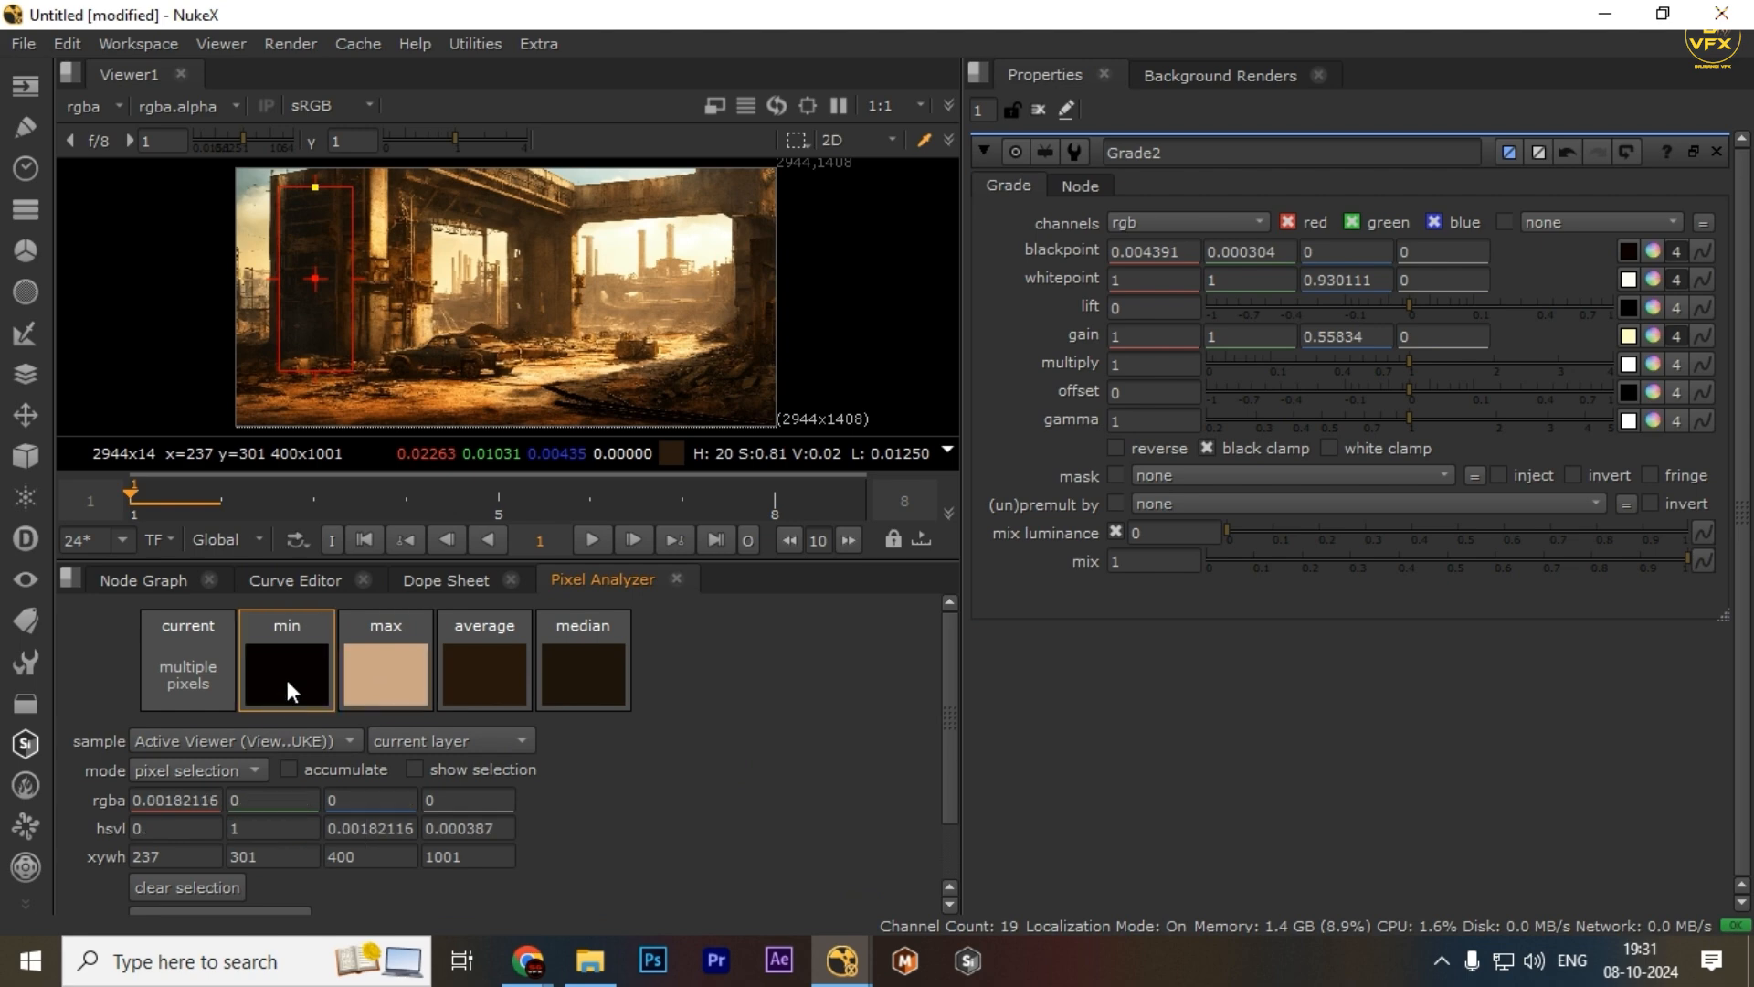
drag(317, 279, 311, 299)
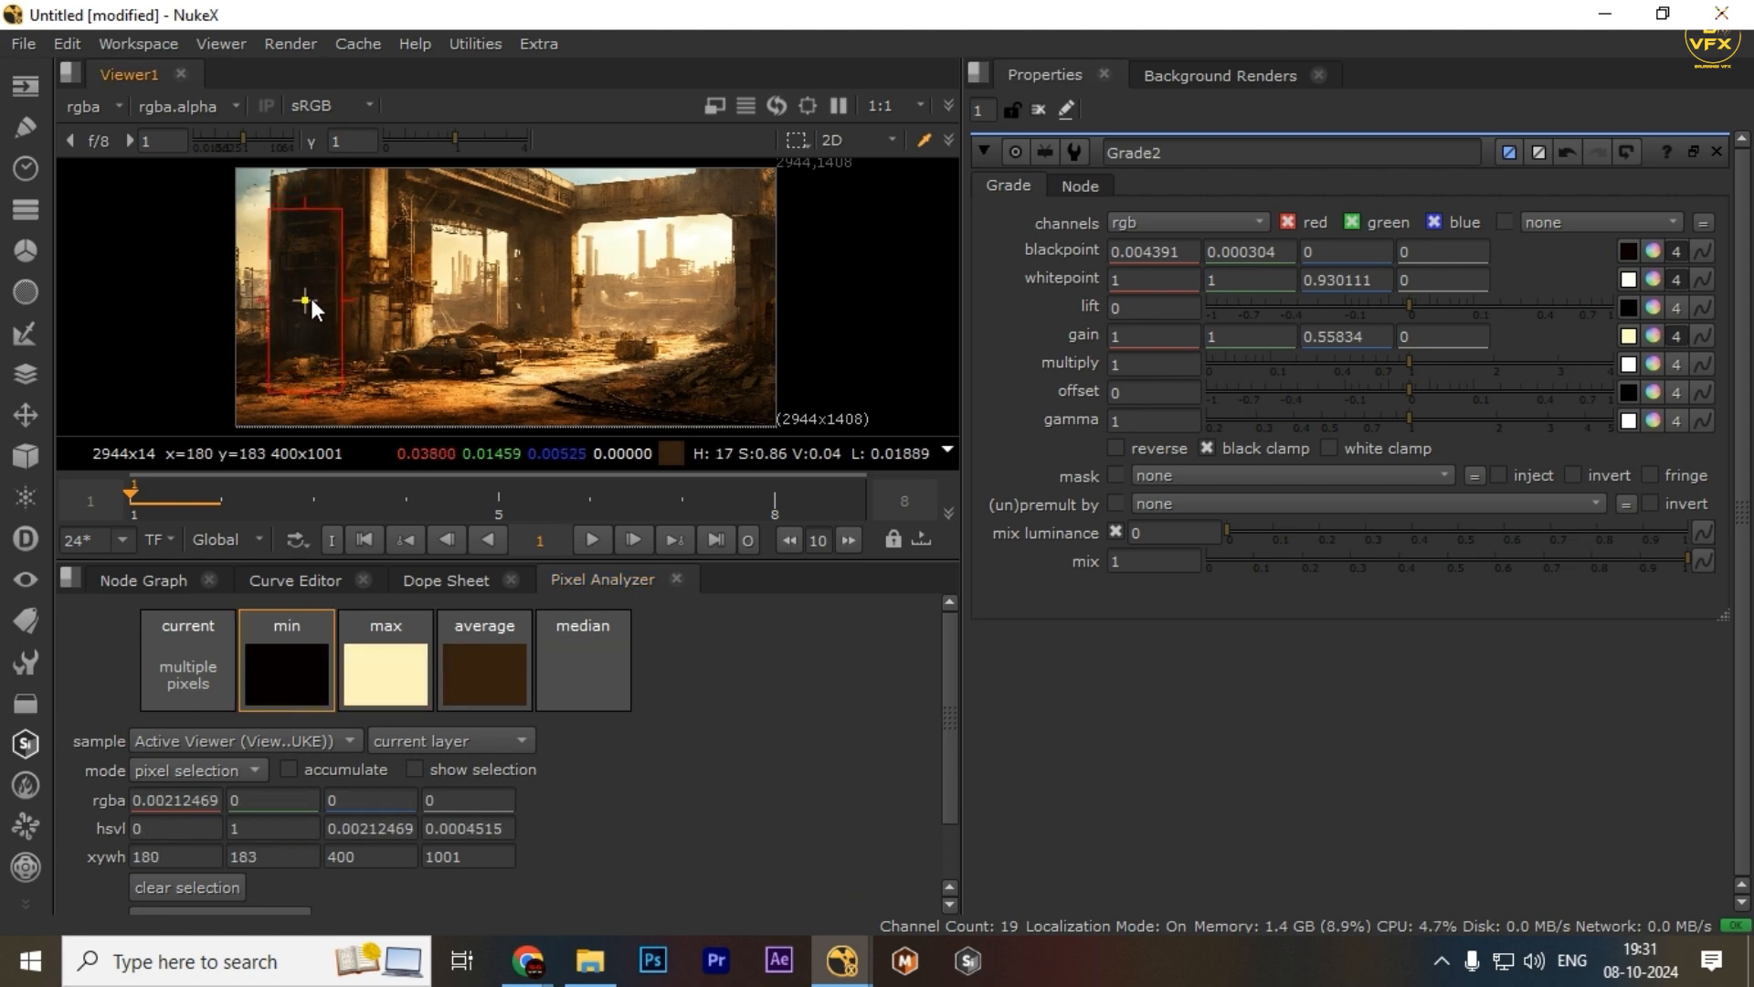
drag(284, 223, 322, 326)
click(282, 689)
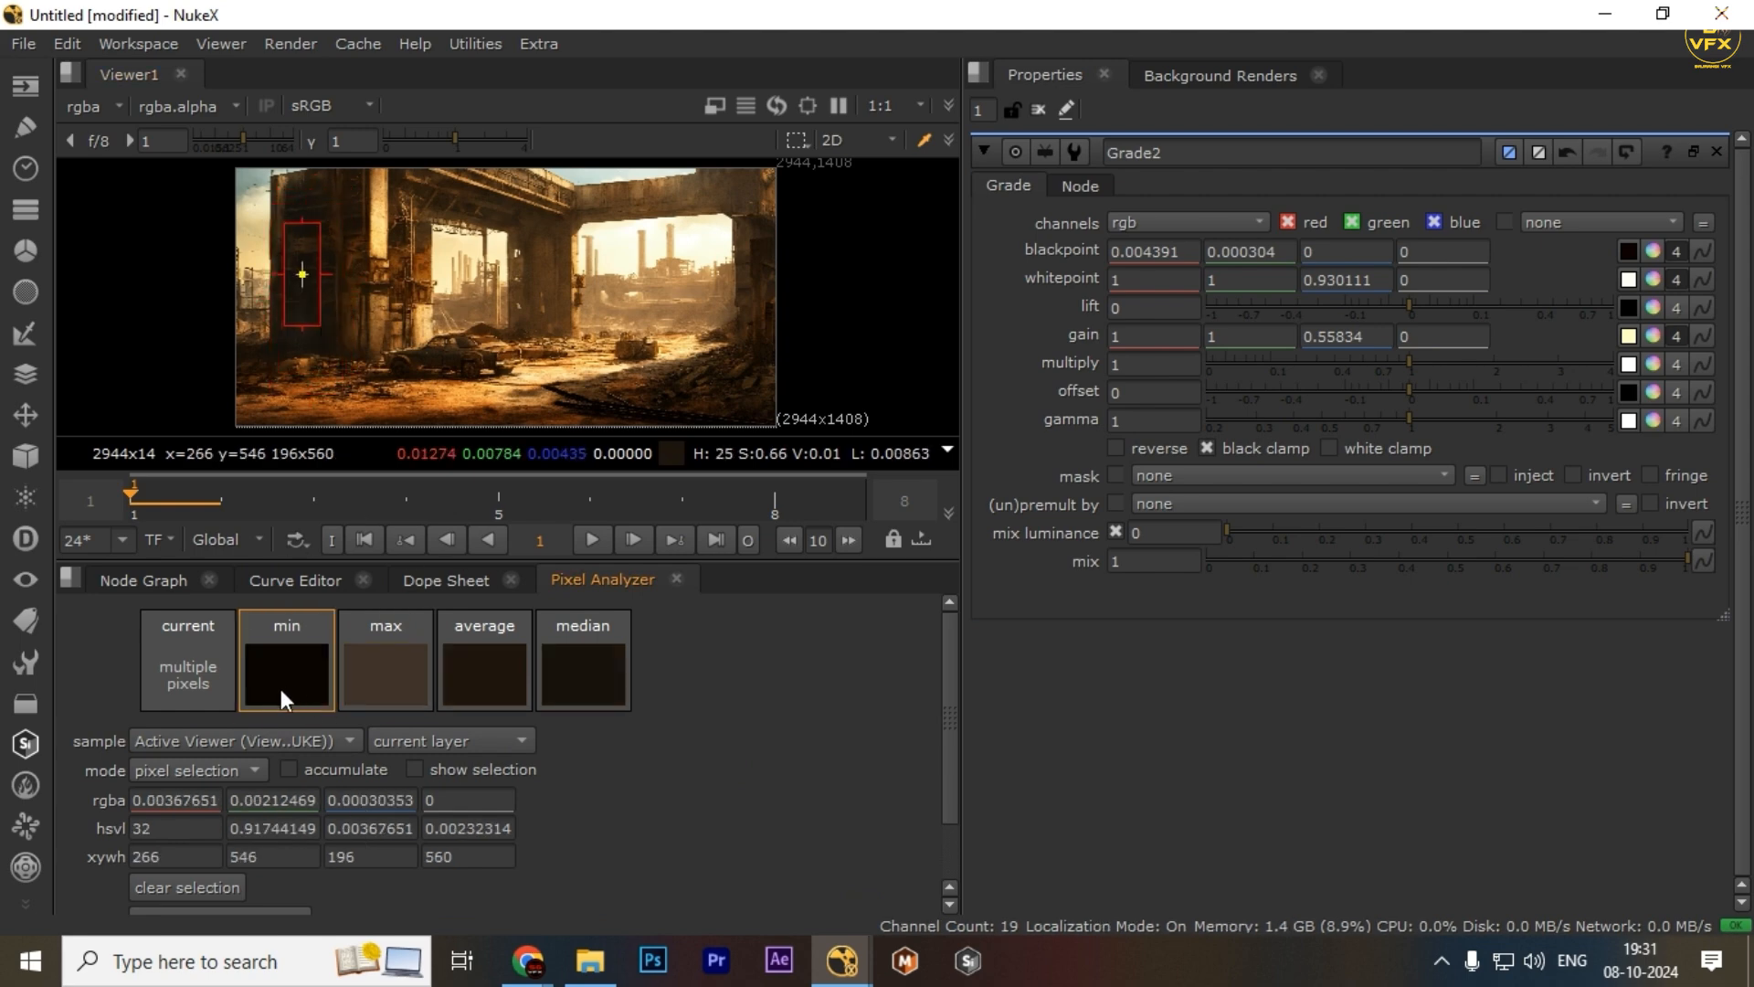
drag(278, 675, 1650, 303)
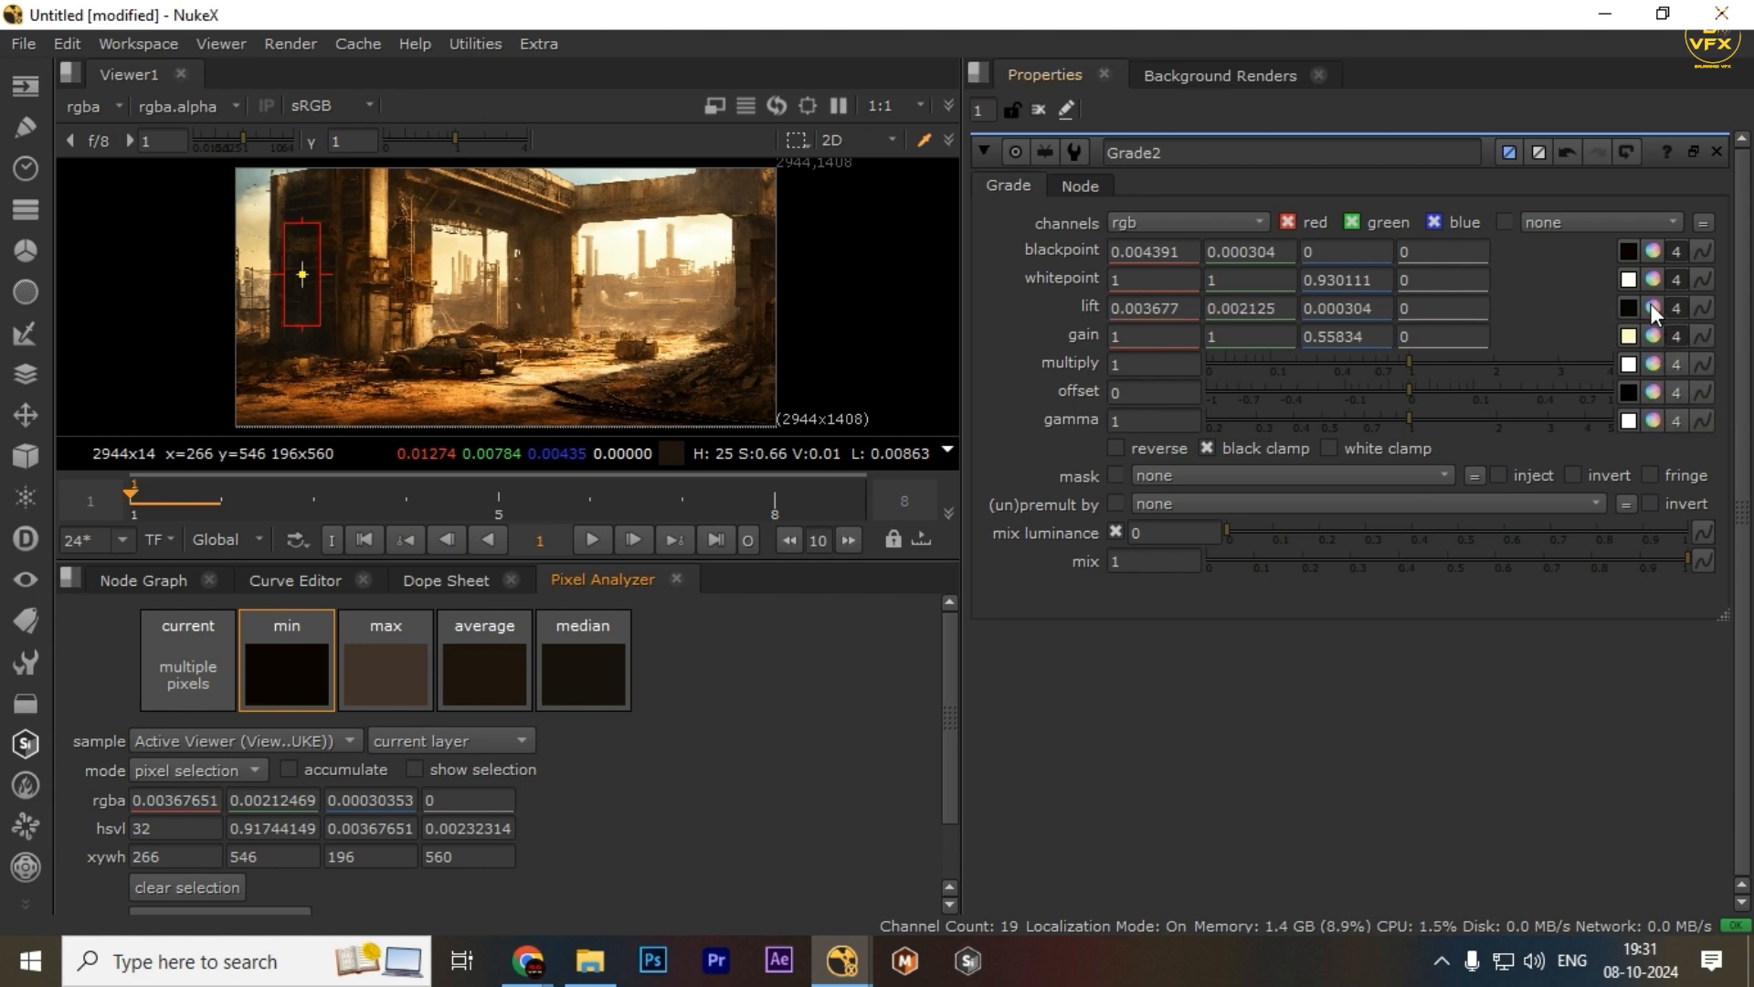
Compare the Grade2 output with Read3 in the maximized viewer by switching between the two viewer inputs
click(104, 583)
drag(814, 678, 819, 841)
key(2)
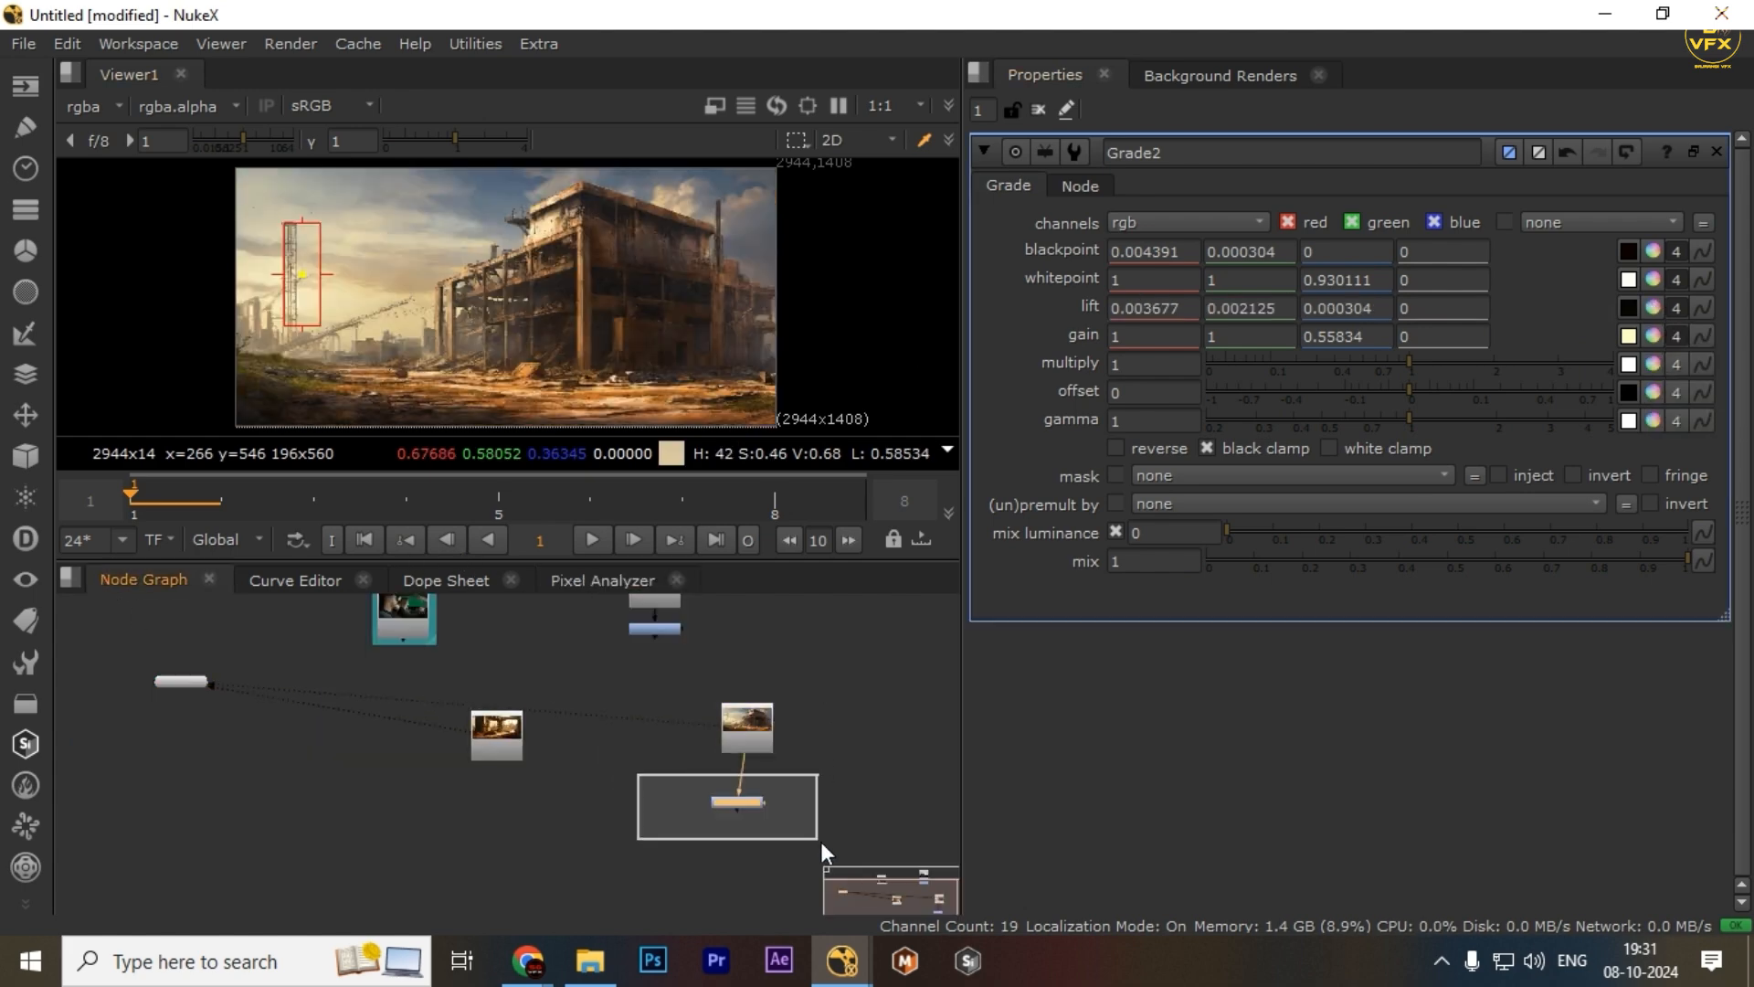
key(2)
drag(835, 779, 727, 809)
key(1)
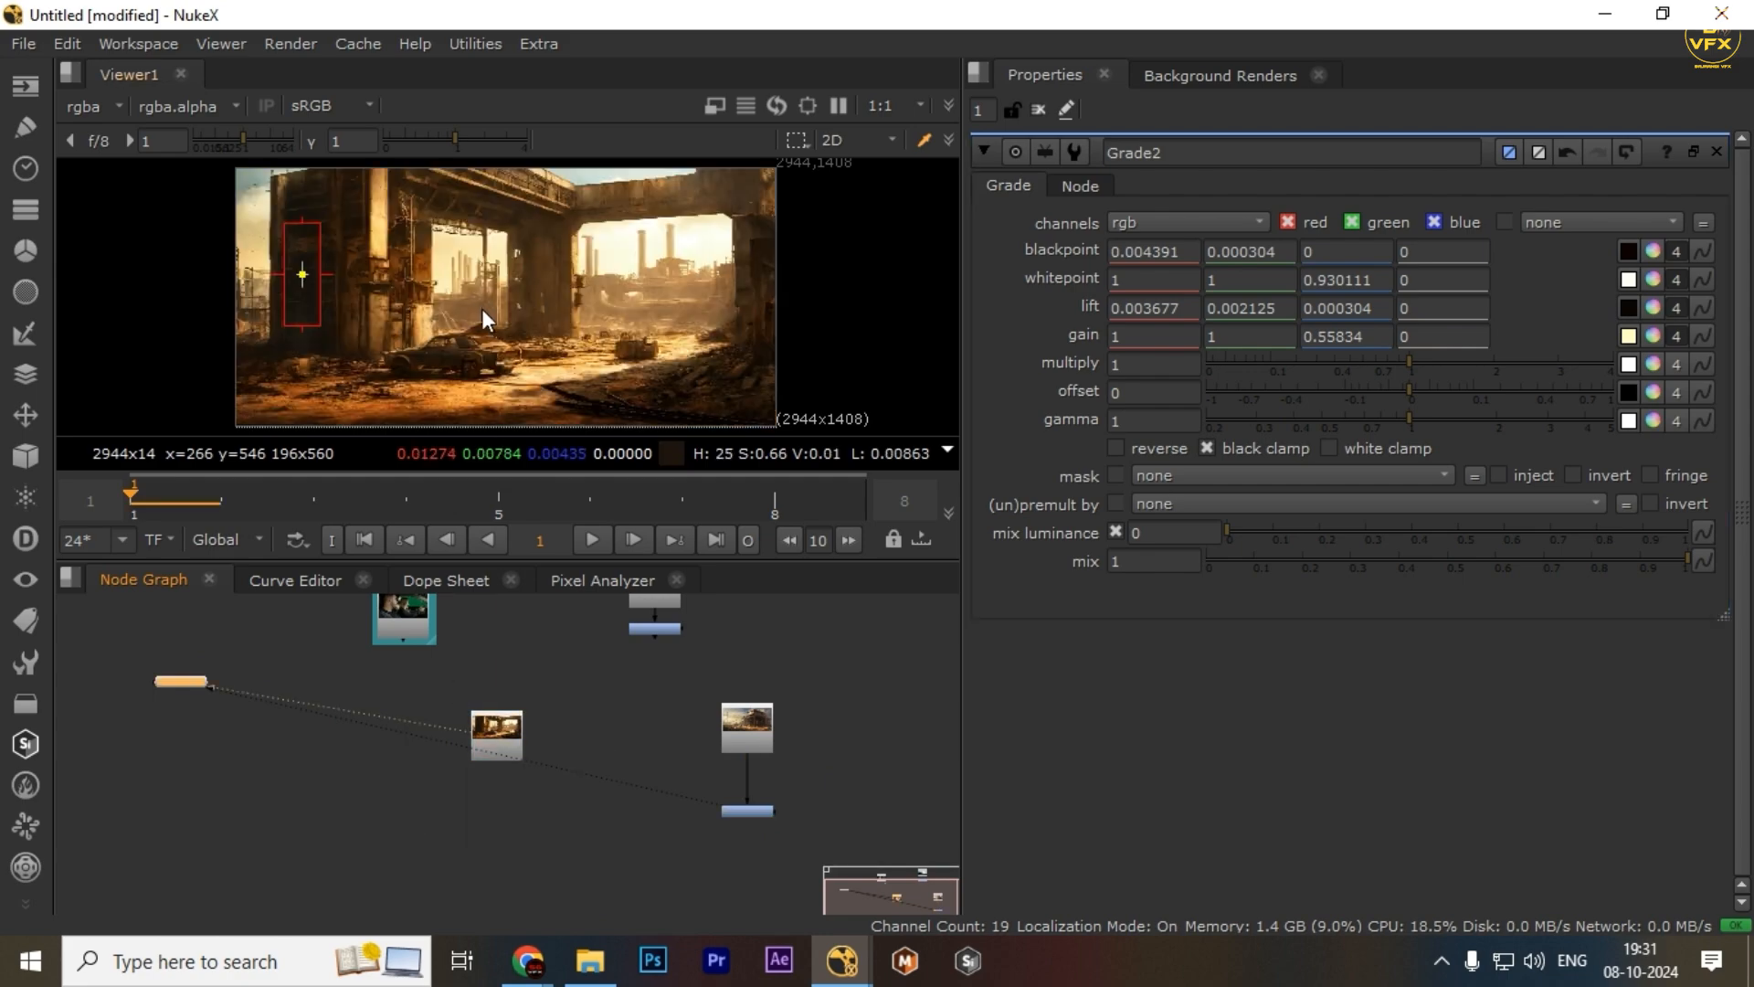
key(space)
key(2)
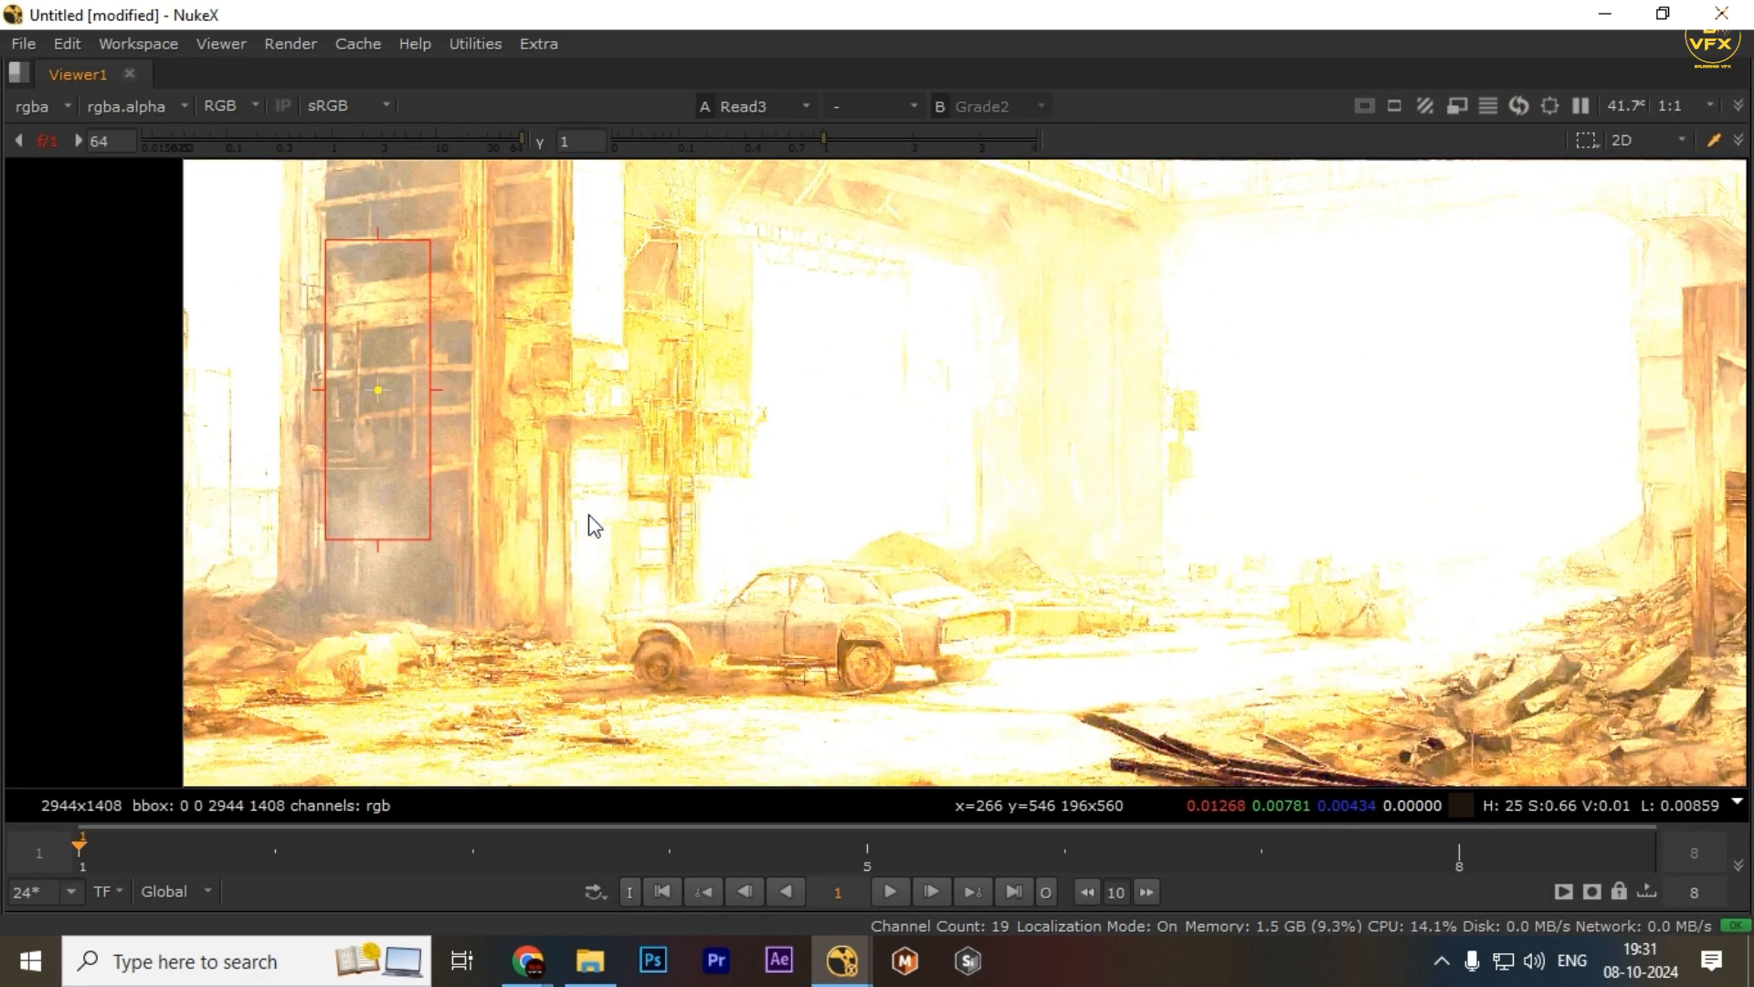
key(space)
drag(831, 815, 796, 822)
key(2)
key(space)
scroll(493, 494, down, 3)
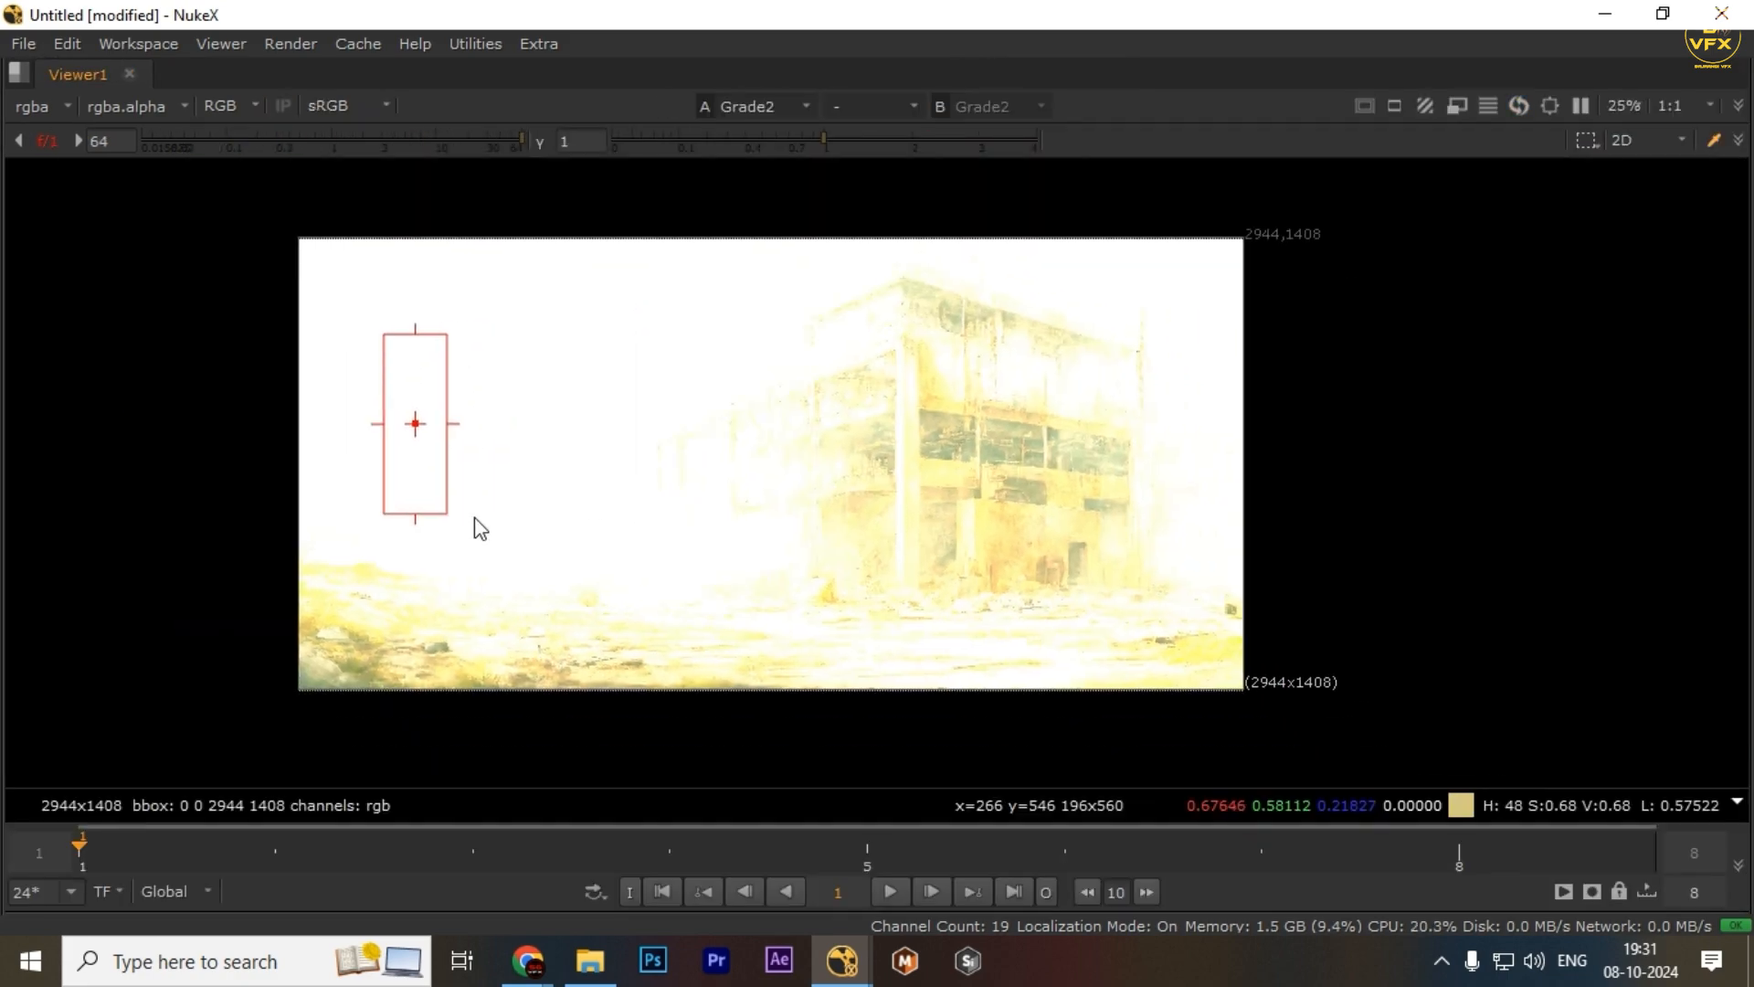
scroll(914, 439, up, 4)
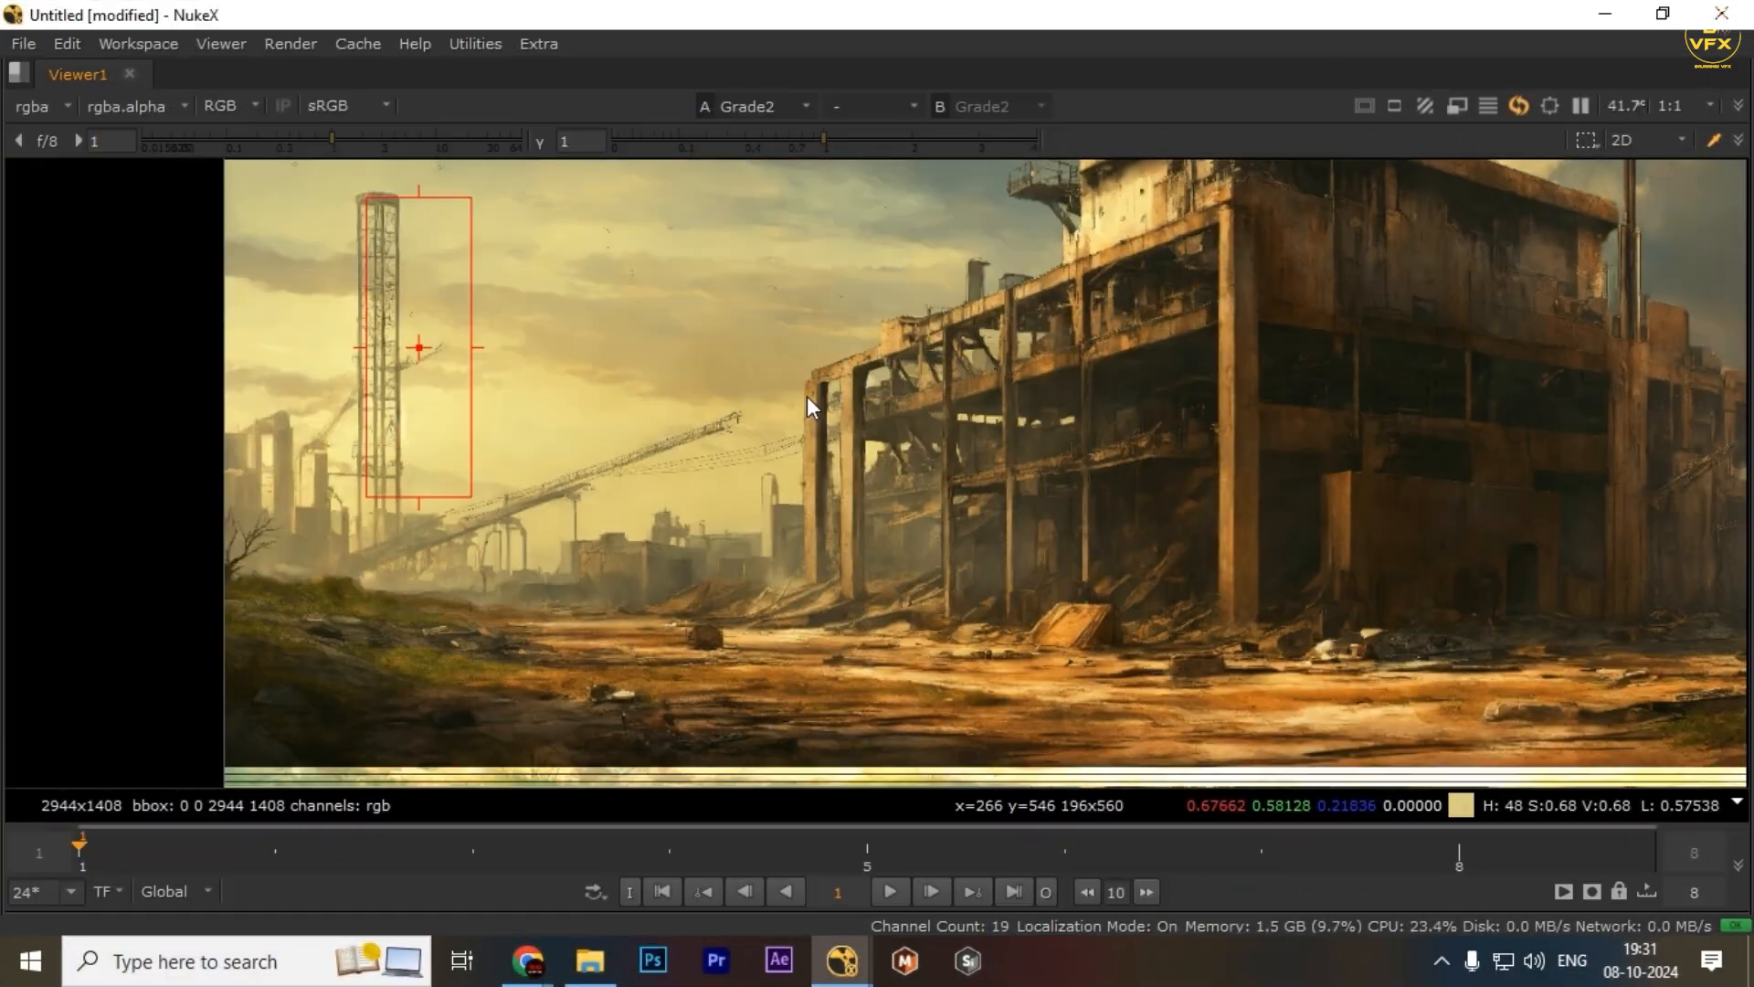
key(1)
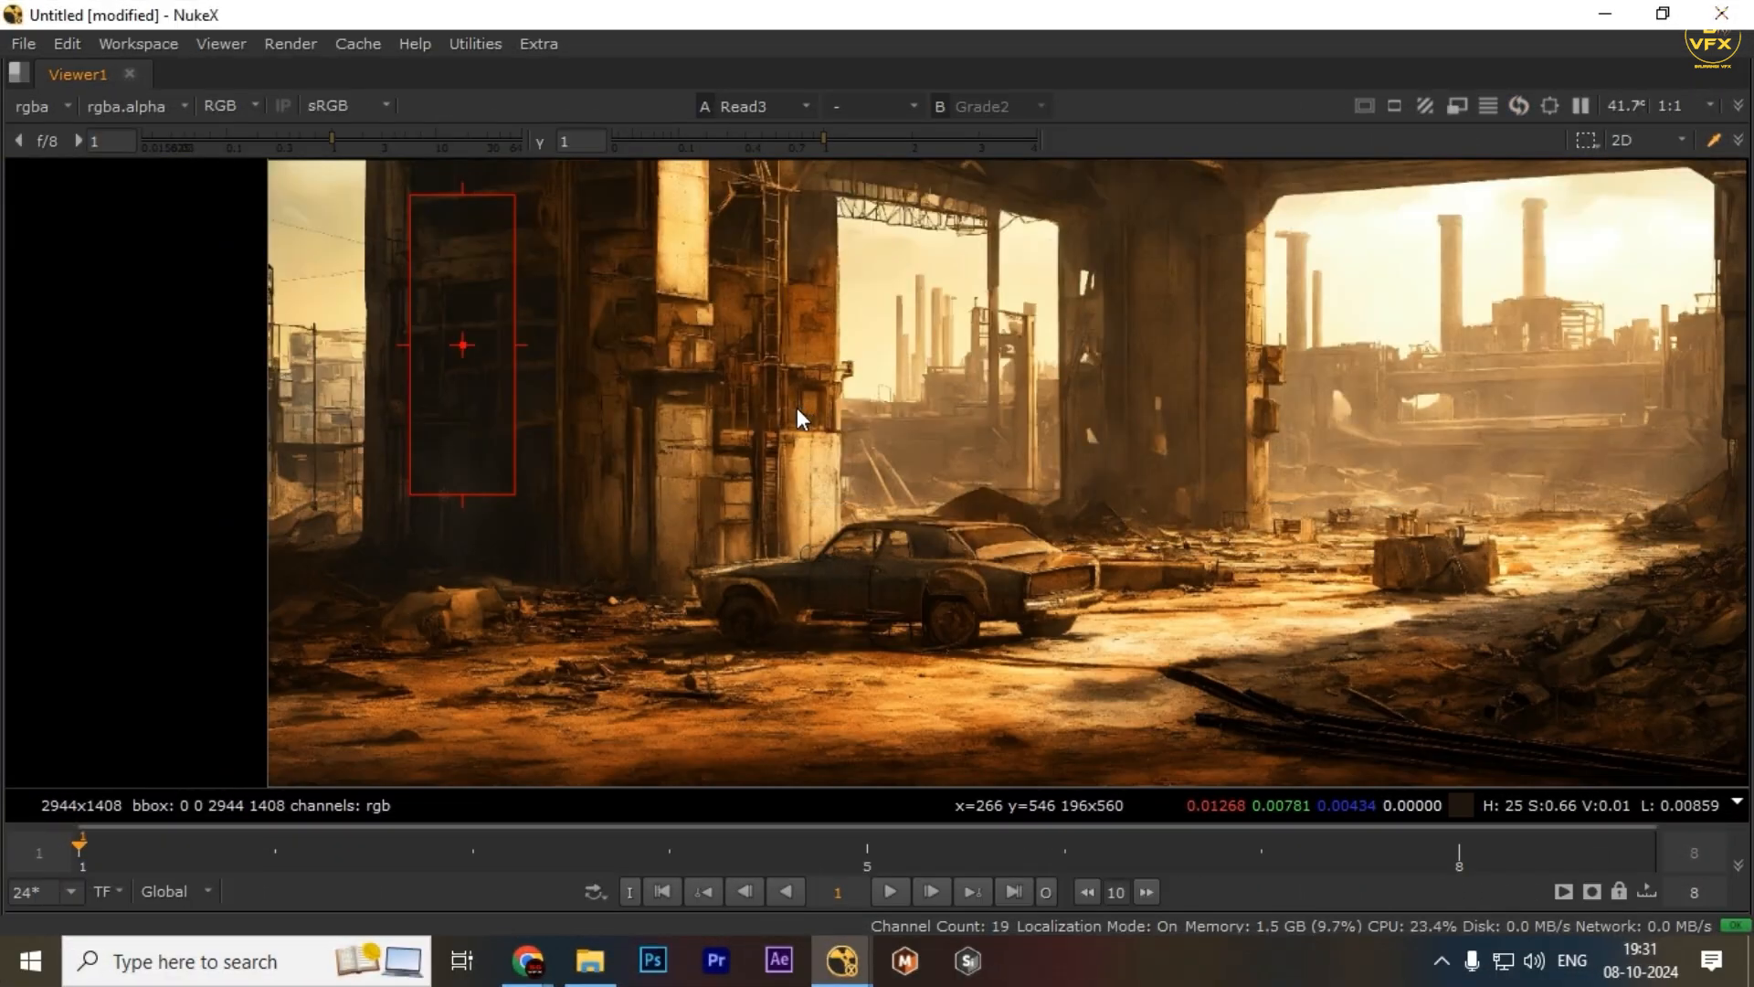
Zoom into the Grade2 output in the maximized viewer to inspect the lifted shadows, then restore the layout
key(2)
key(space)
scroll(647, 731, up, 3)
drag(823, 759, 731, 779)
scroll(716, 777, up, 1)
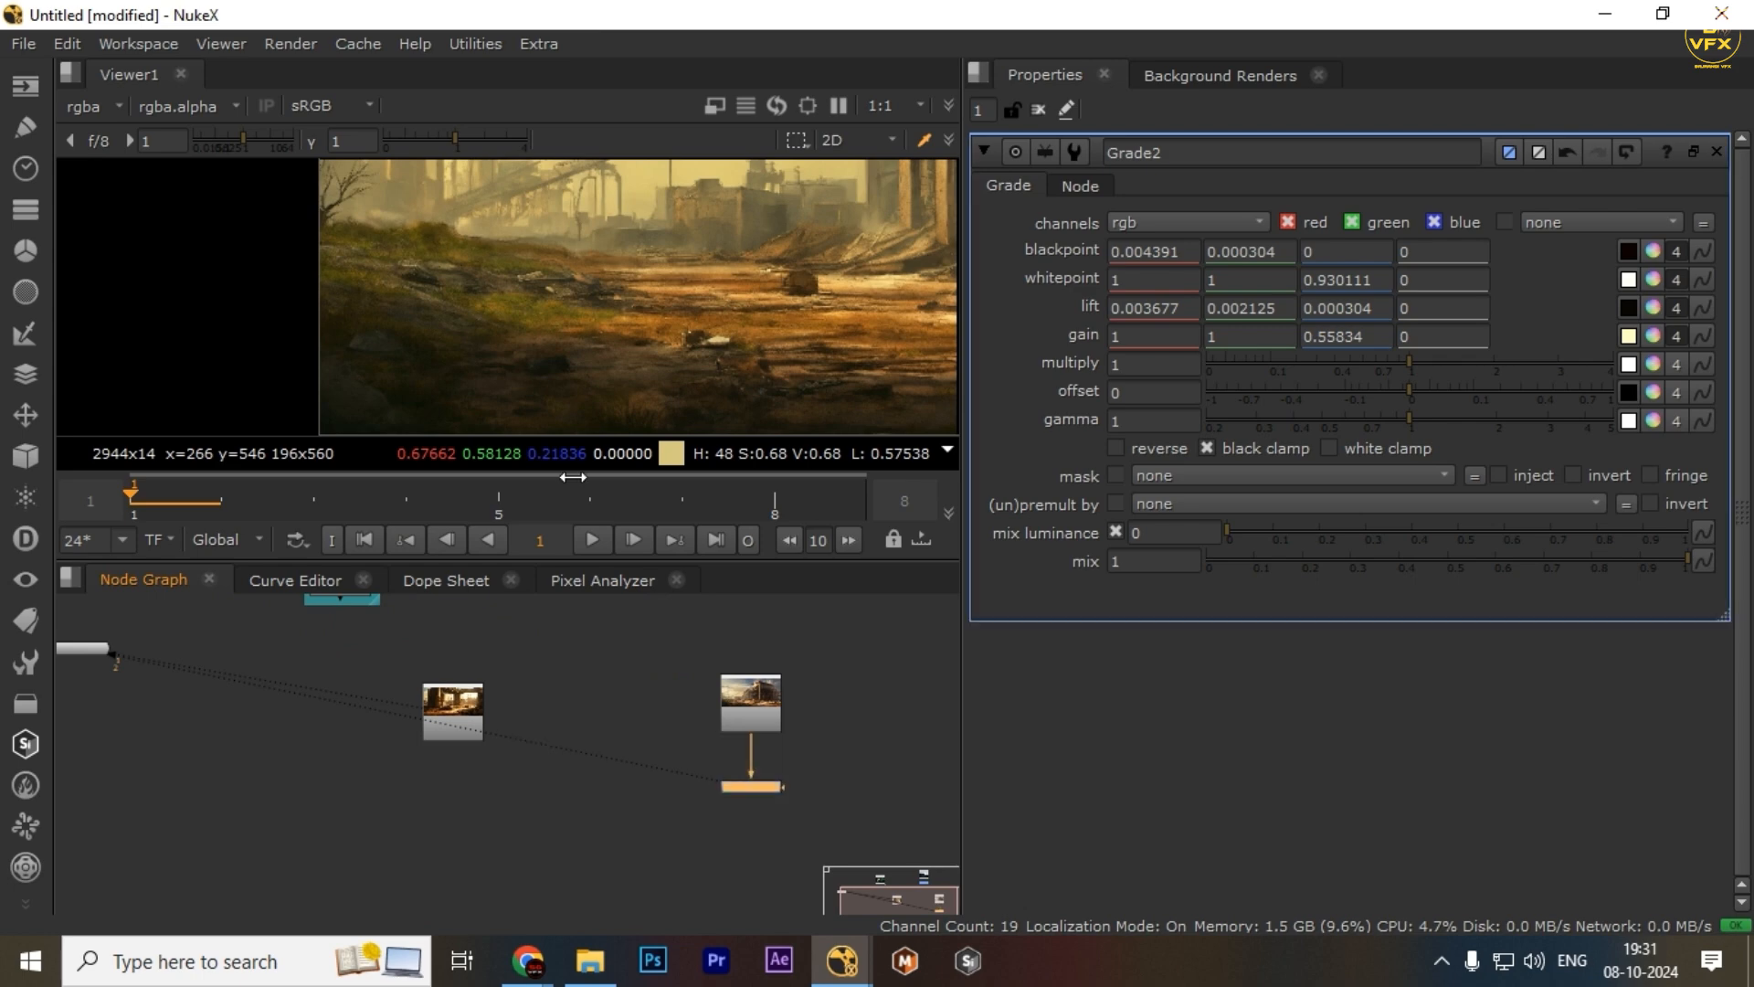
key(space)
scroll(798, 476, down, 4)
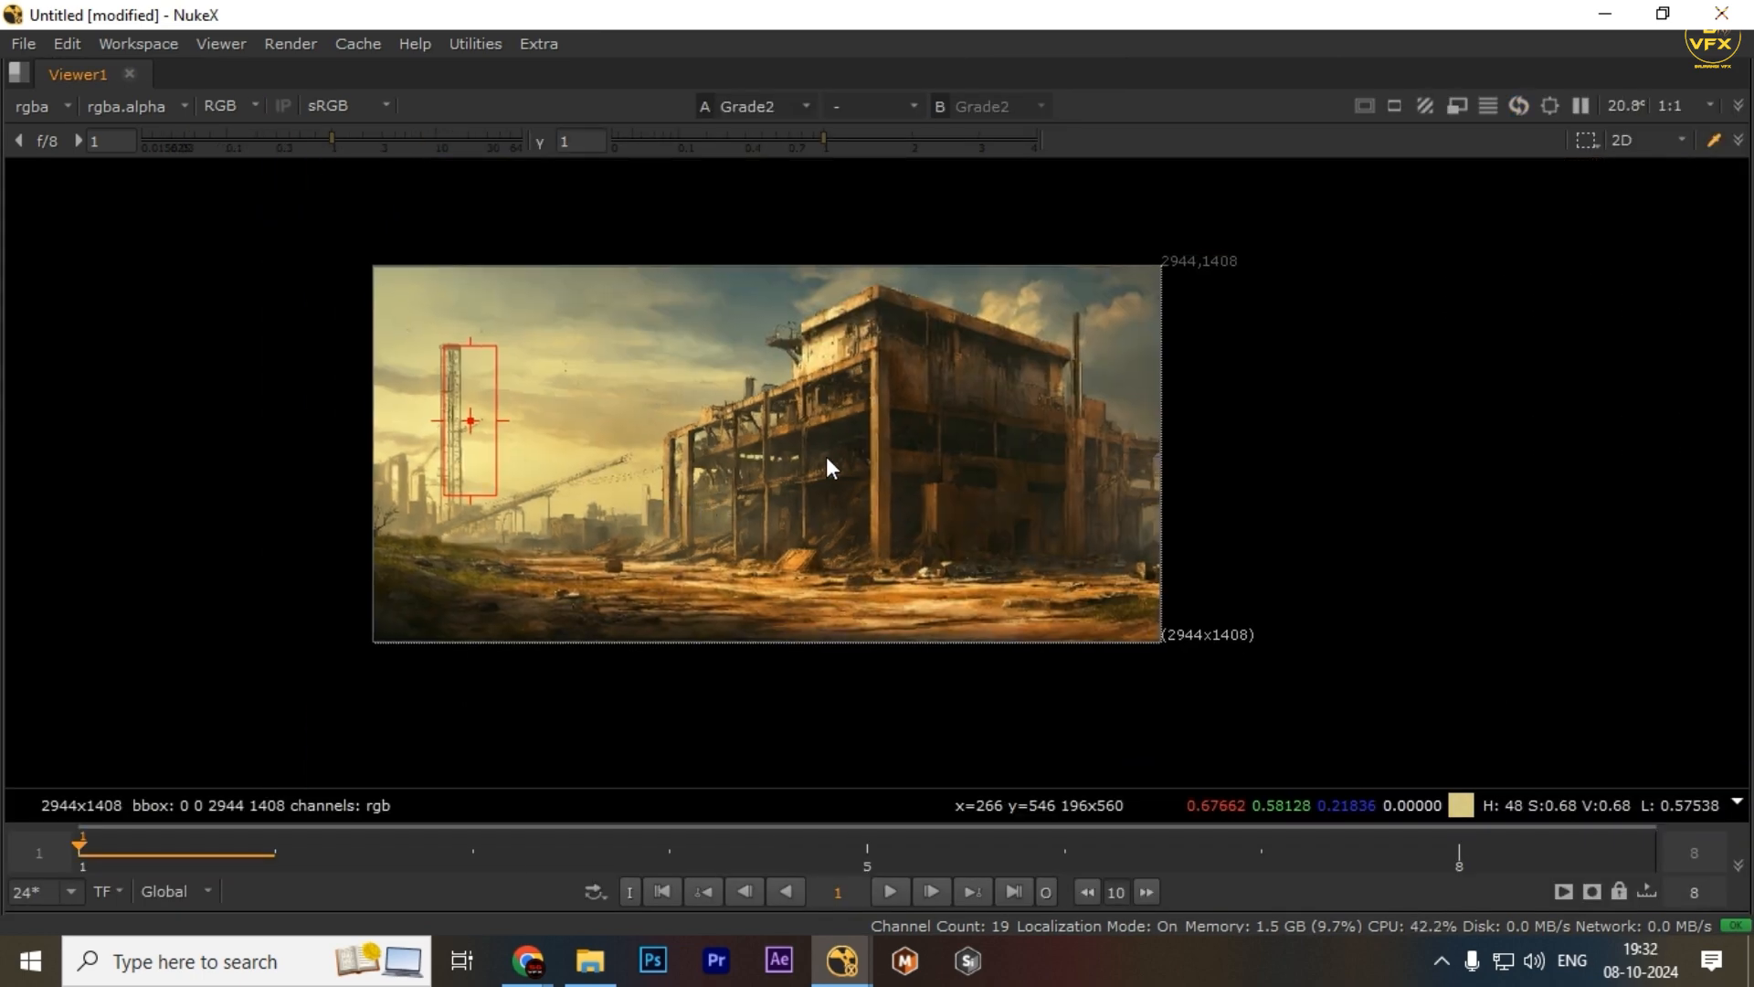
scroll(826, 456, up, 2)
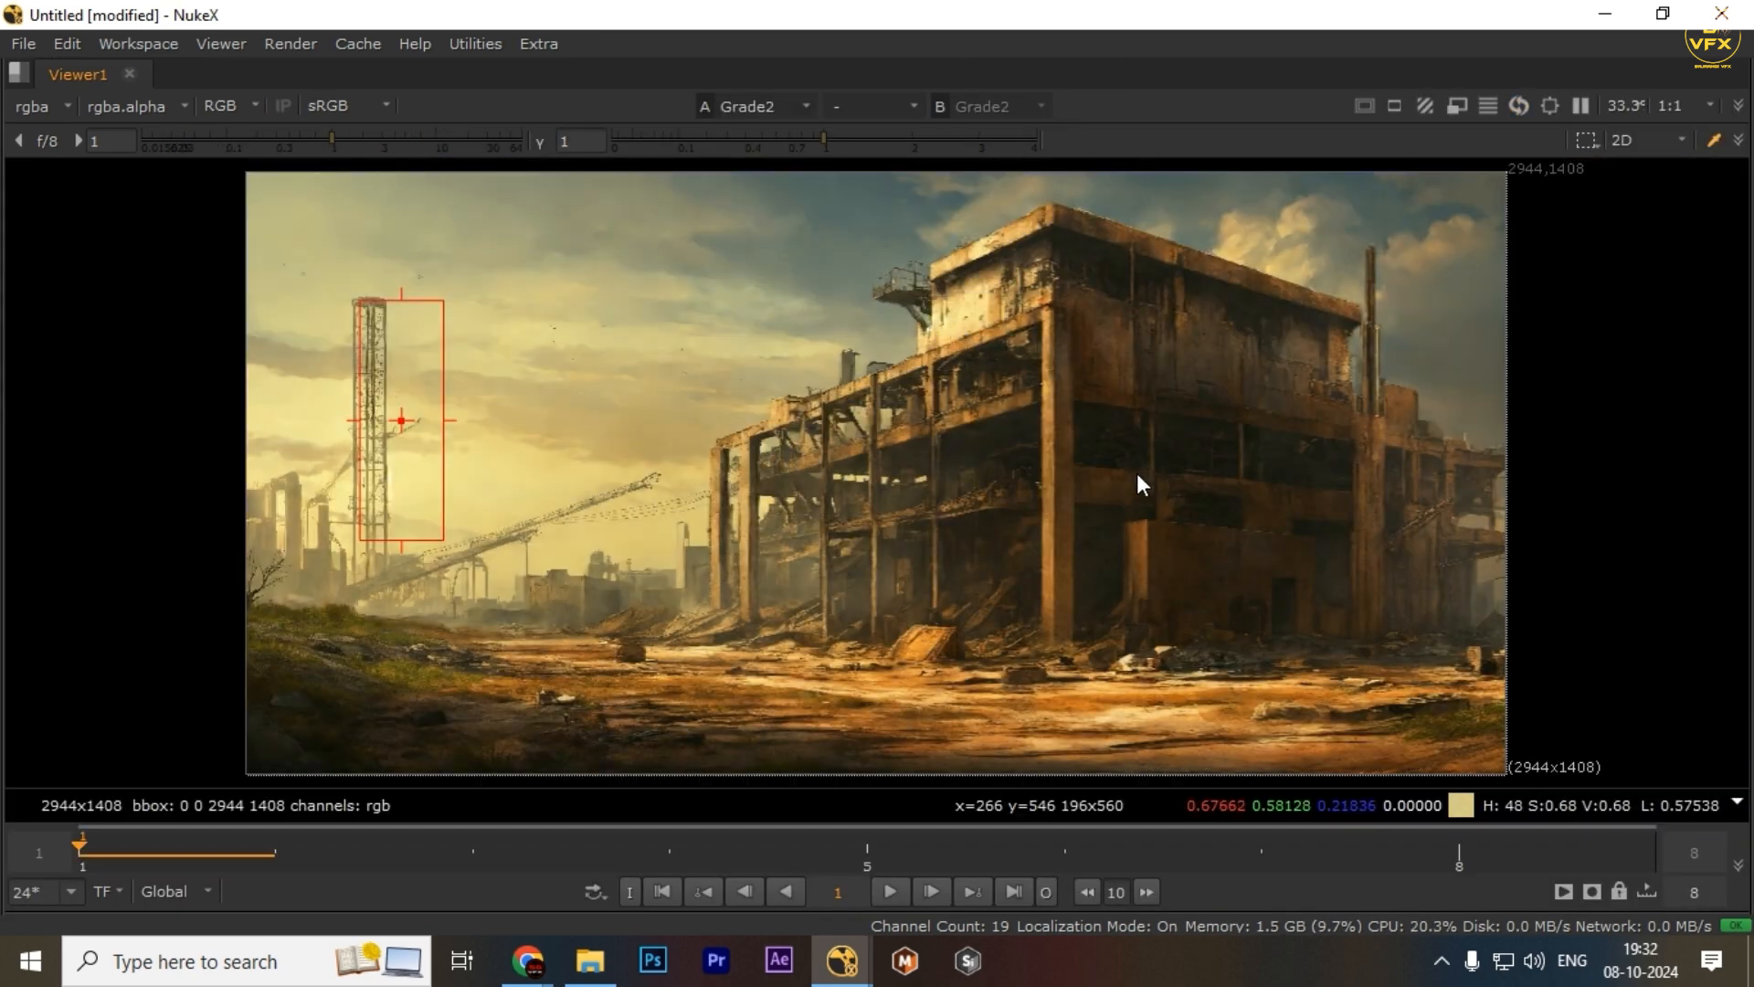
key(space)
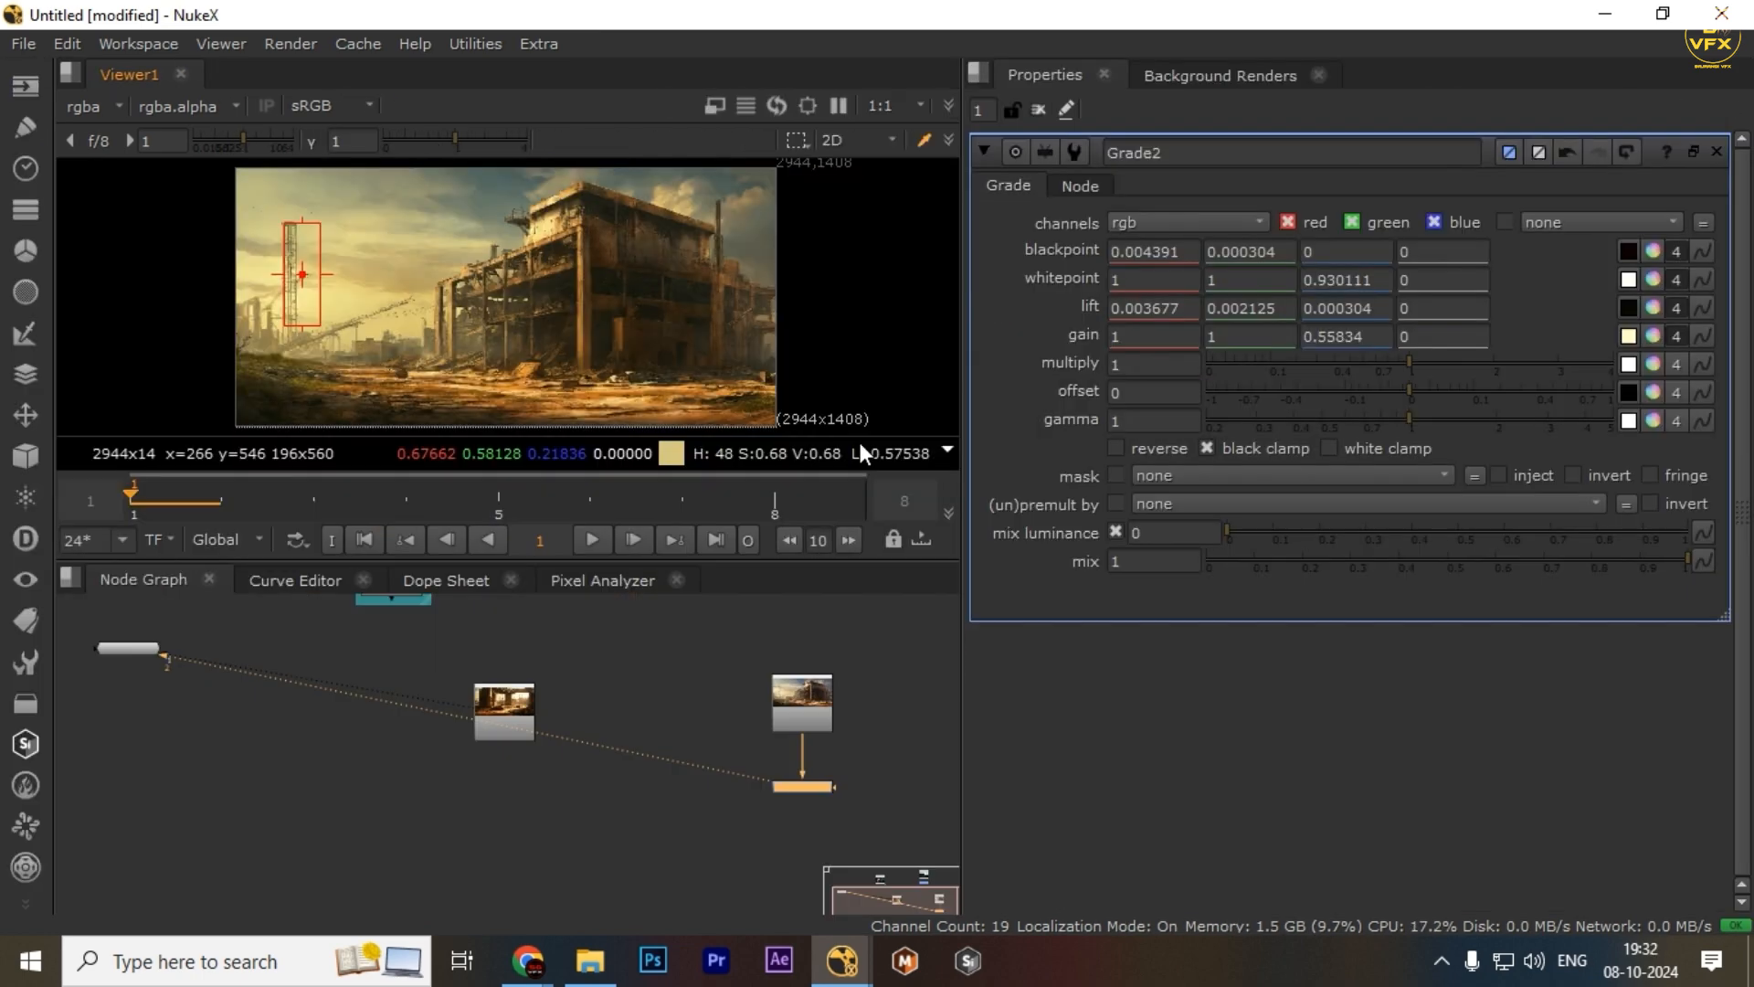
View the Read3 image in the viewer
click(590, 585)
scroll(566, 754, down, 2)
click(139, 581)
click(871, 761)
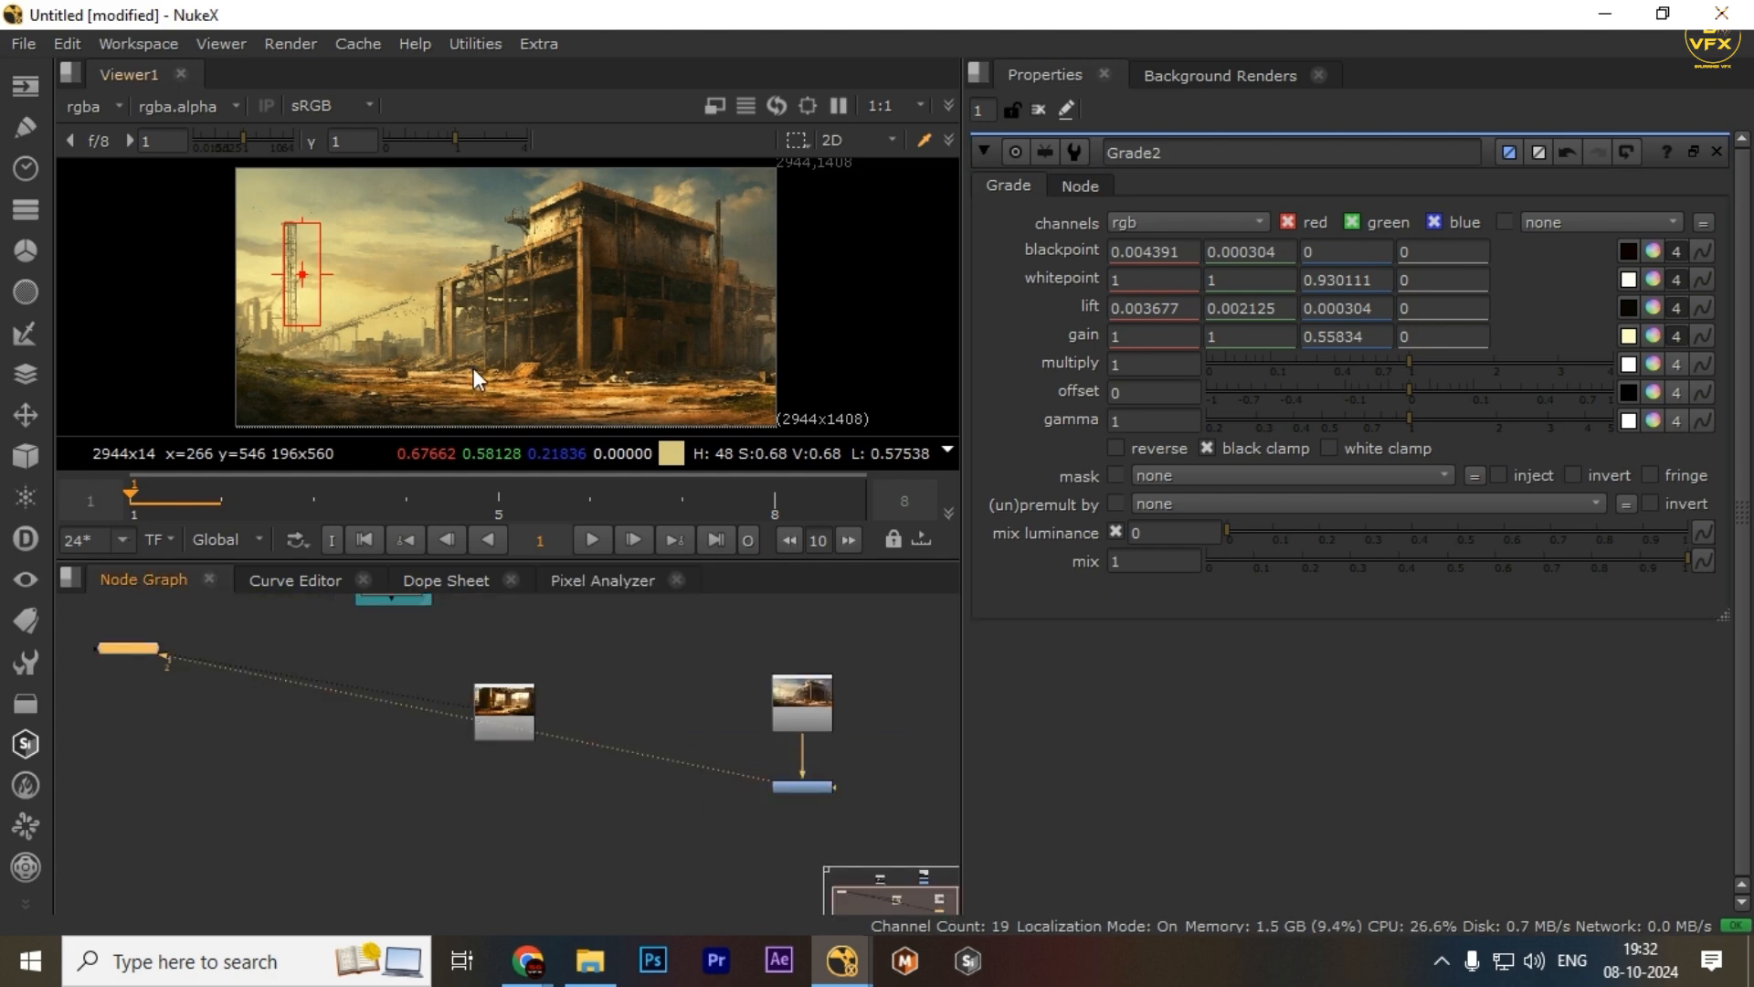
click(479, 715)
key(1)
key(space)
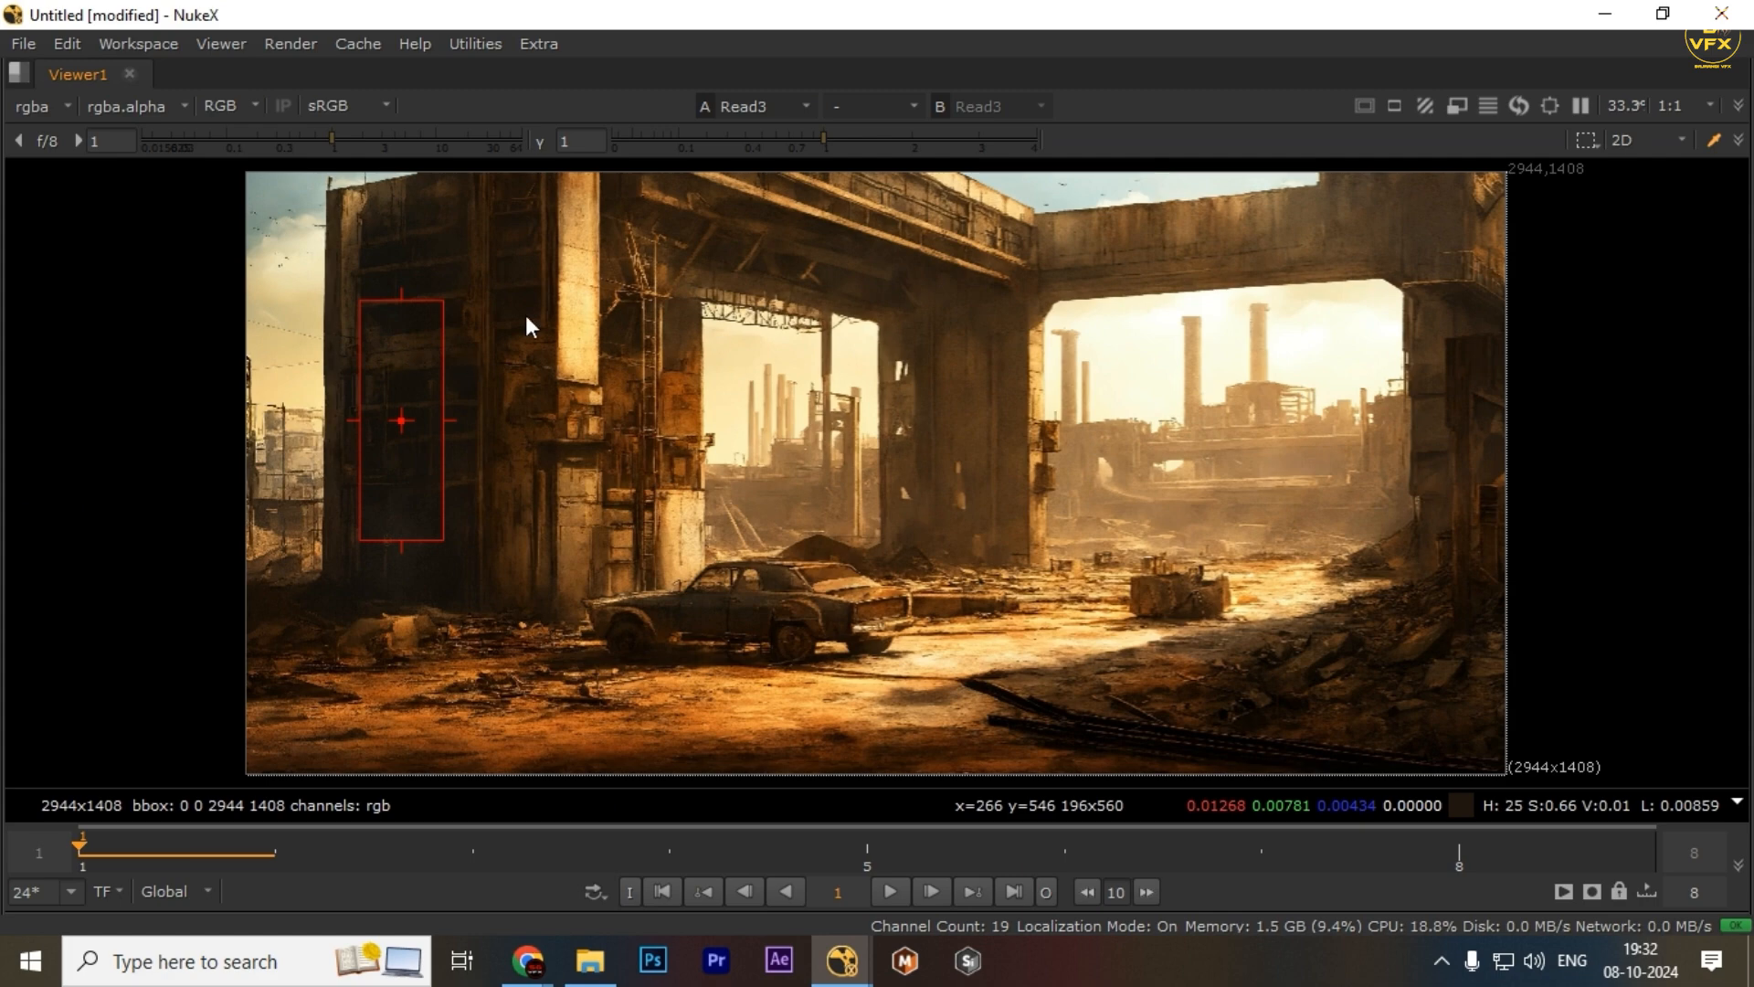
scroll(1094, 469, down, 2)
key(space)
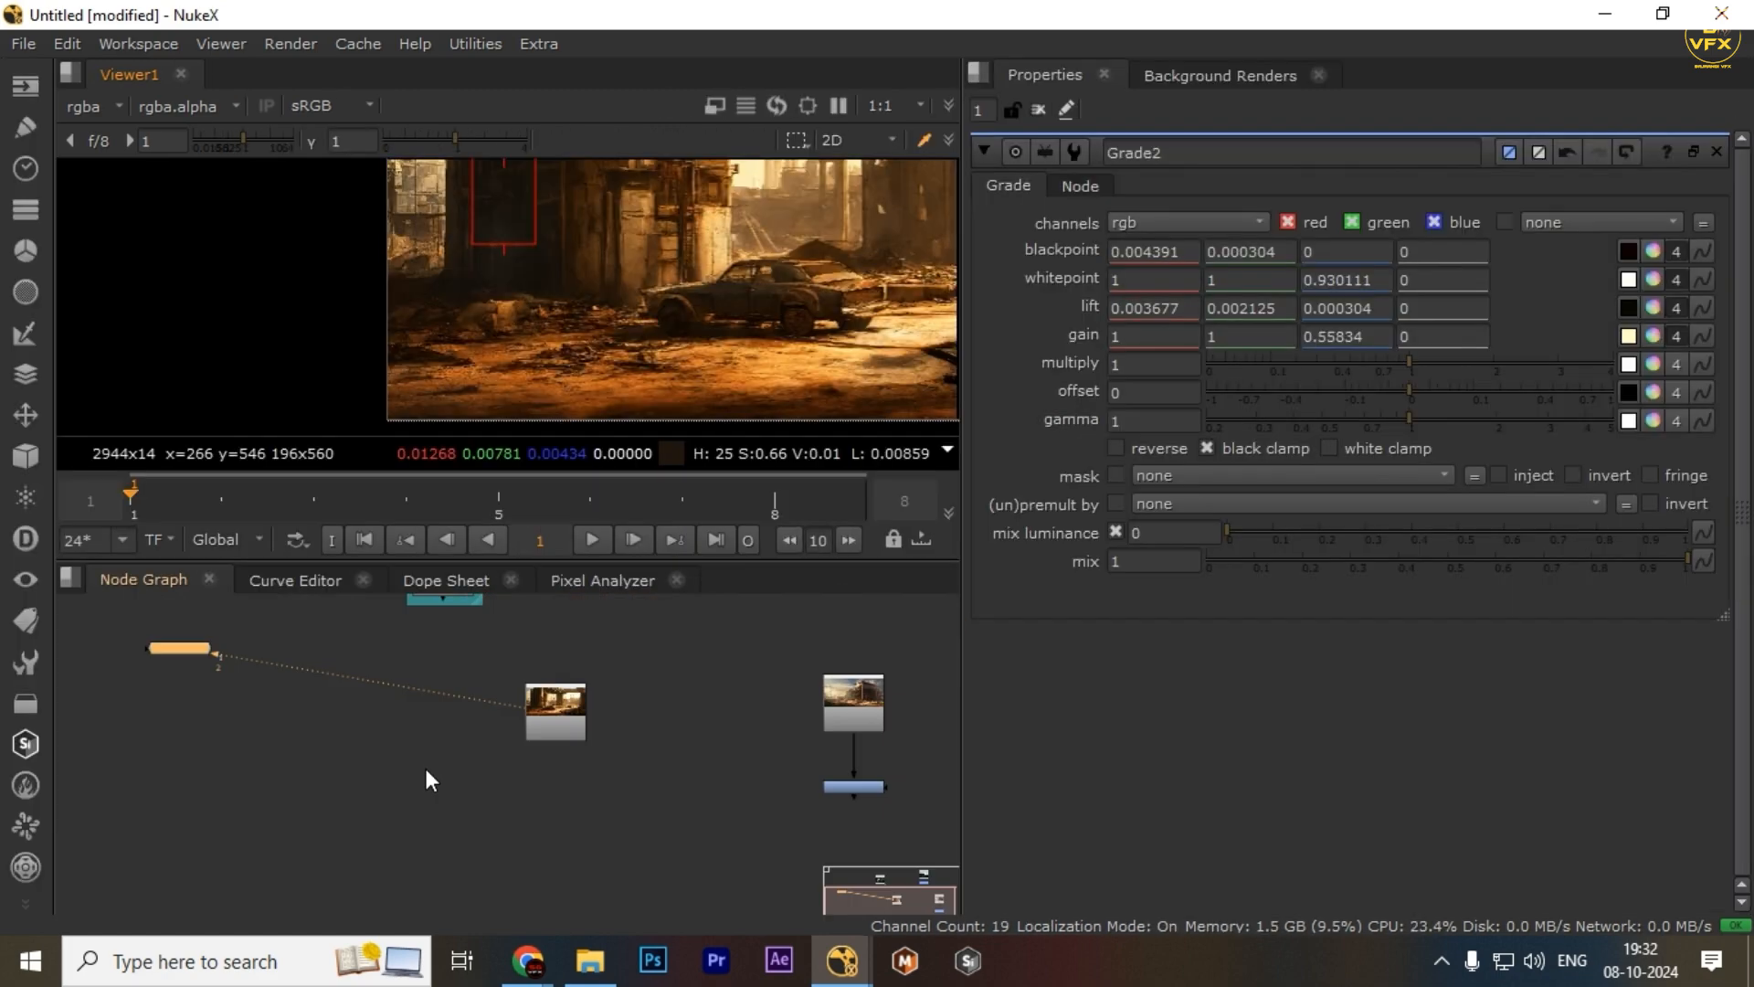
Sample a wide region over Read3's bright distant background with the Pixel Analyzer
click(595, 582)
scroll(764, 305, down, 1)
drag(905, 241, 647, 285)
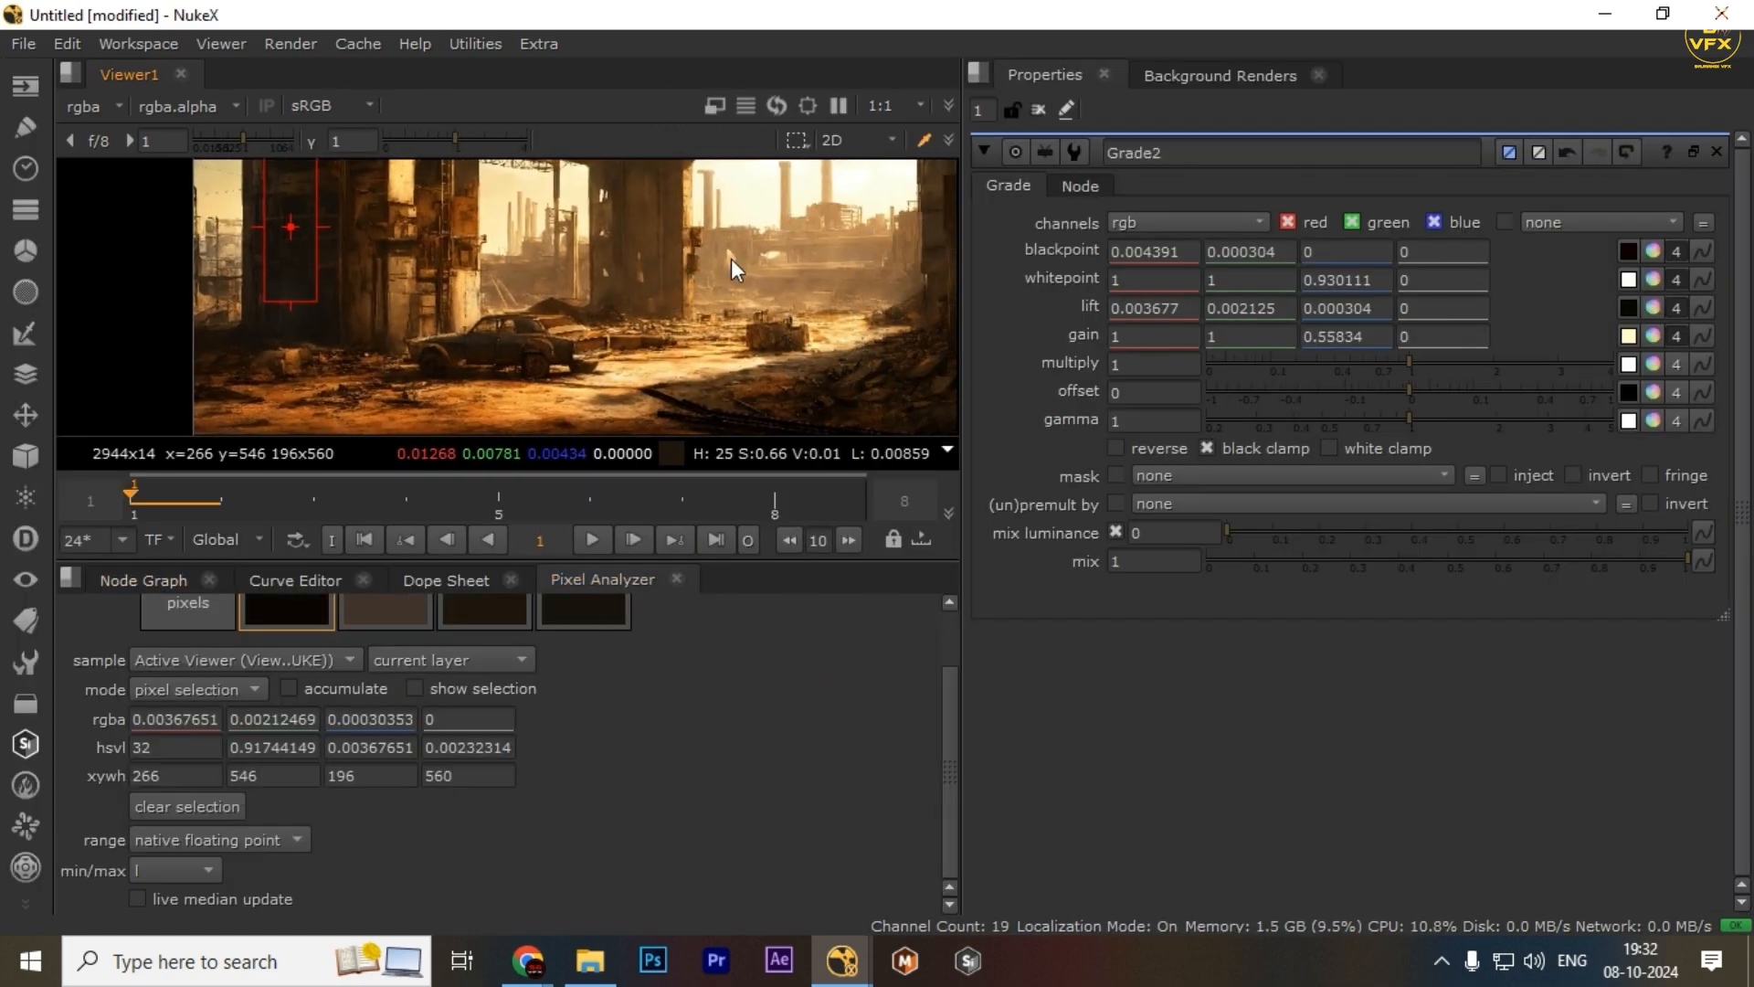
drag(721, 237, 886, 302)
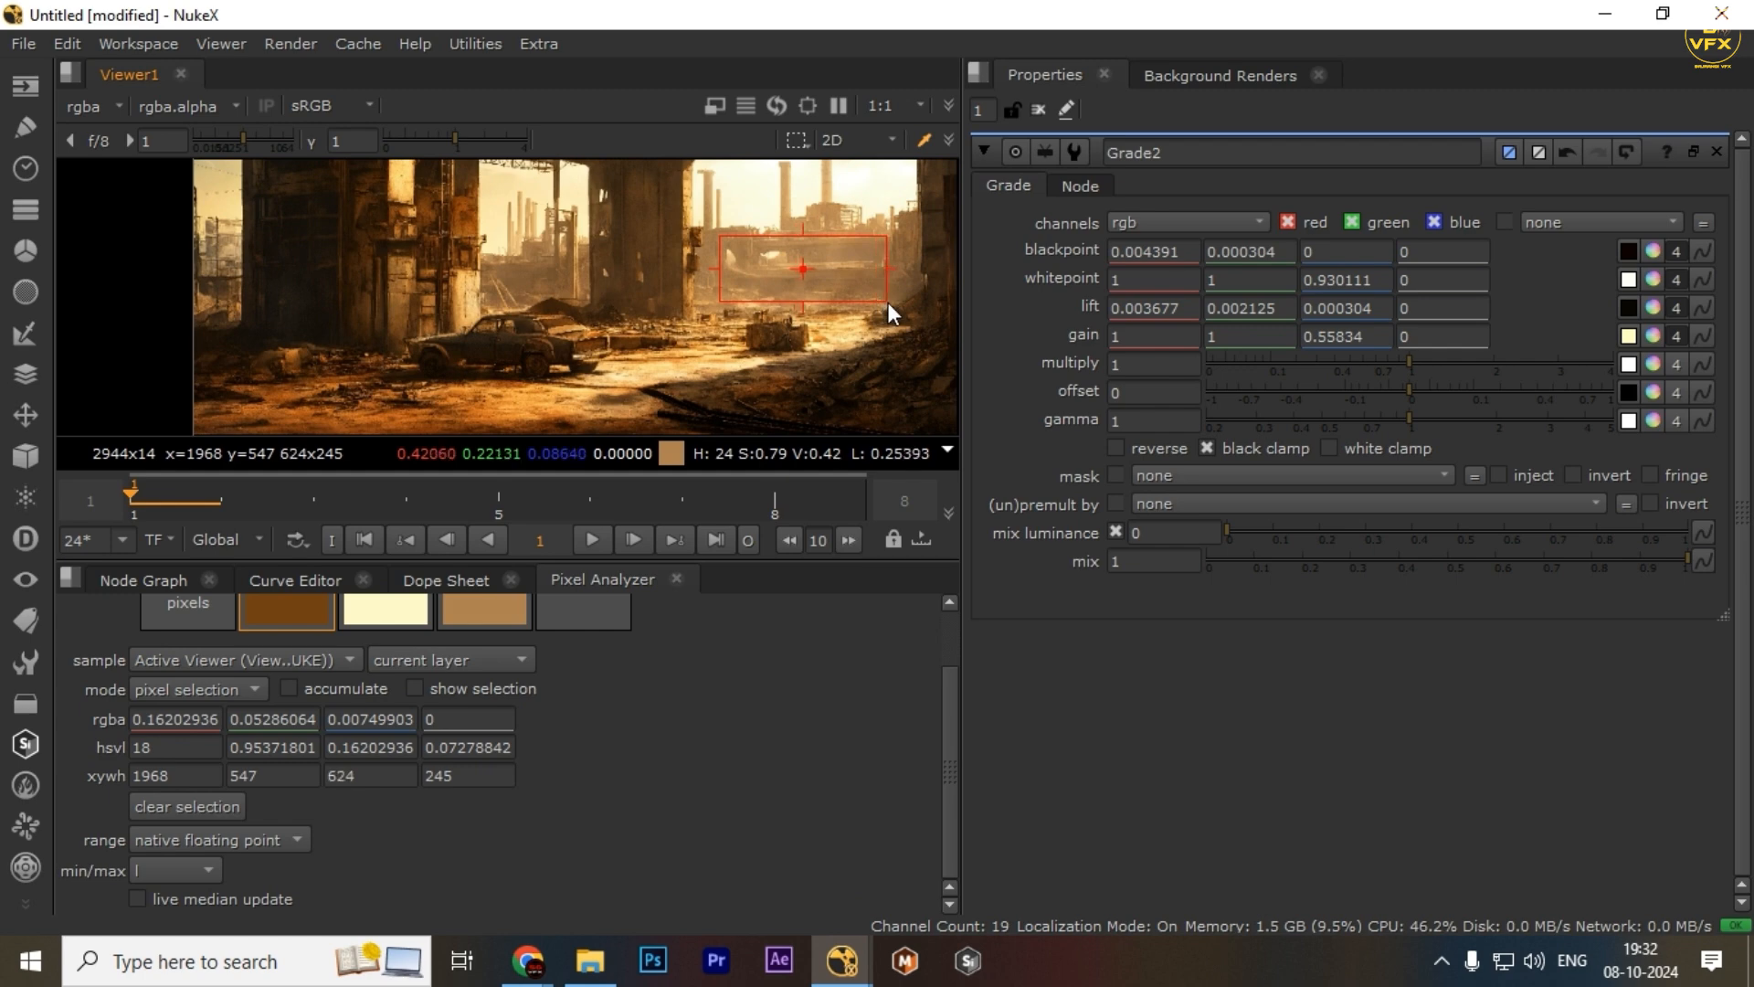
scroll(320, 623, up, 1)
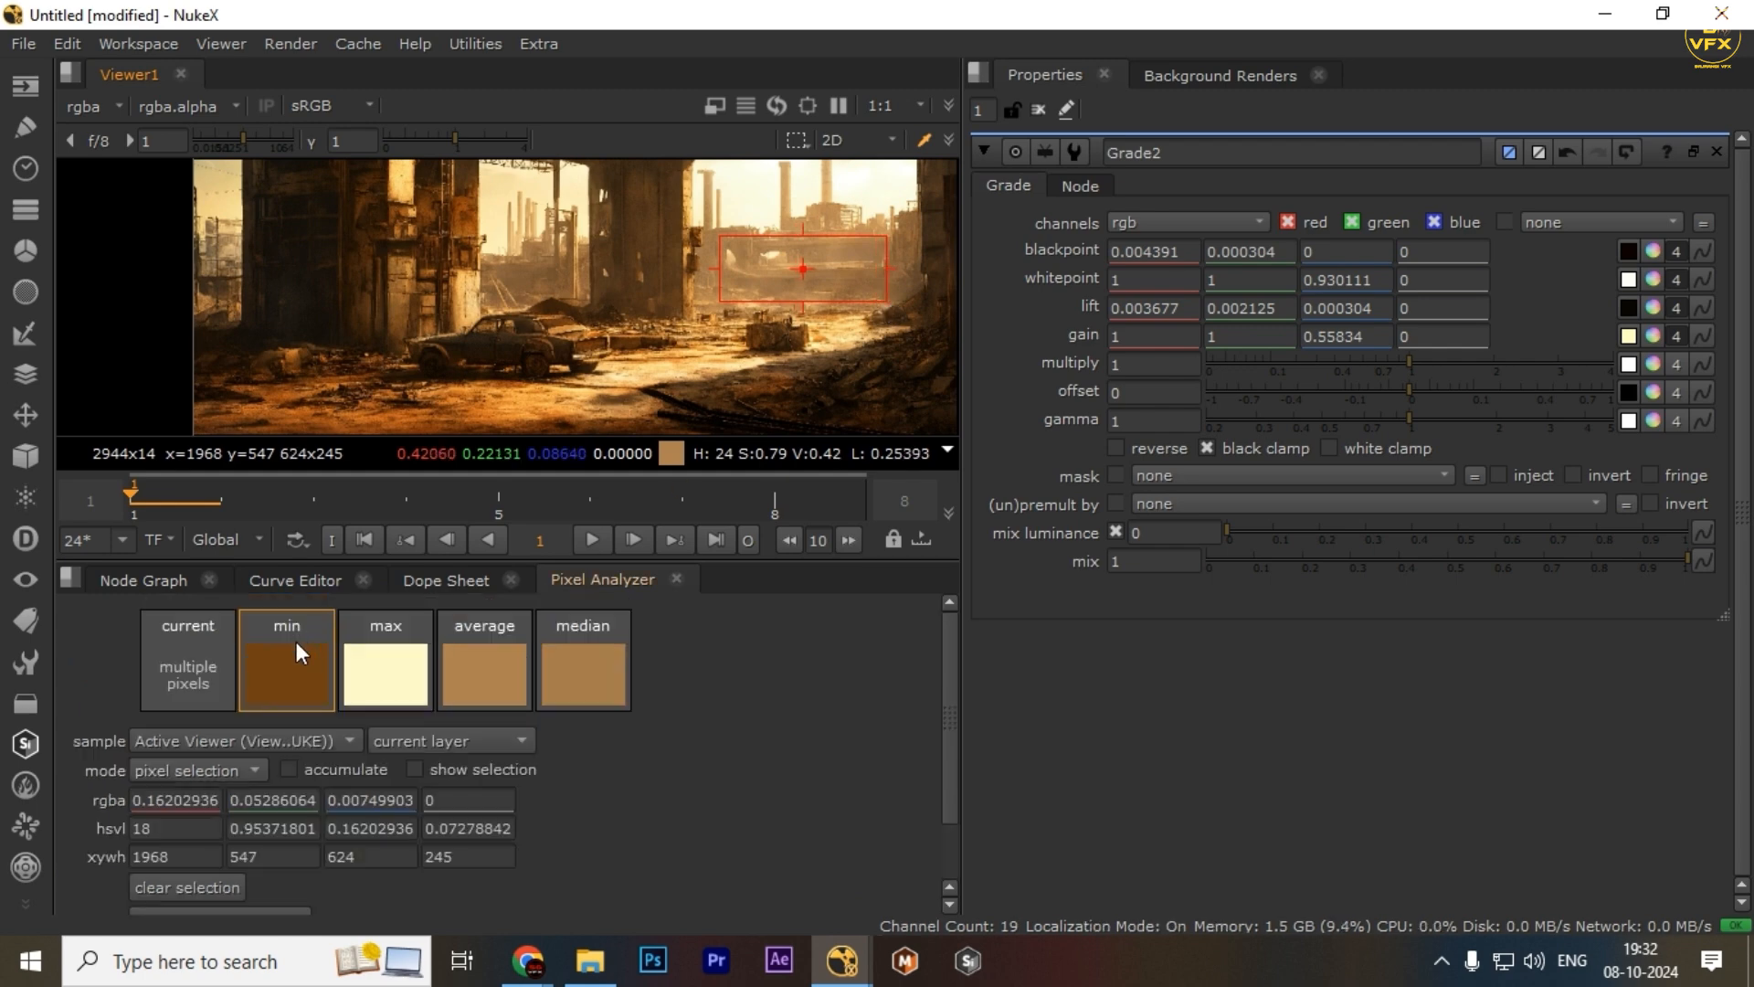
Transfer the Pixel Analyzer's min swatch into Grade2's lift colour to apply the sampled shadow values
click(1675, 307)
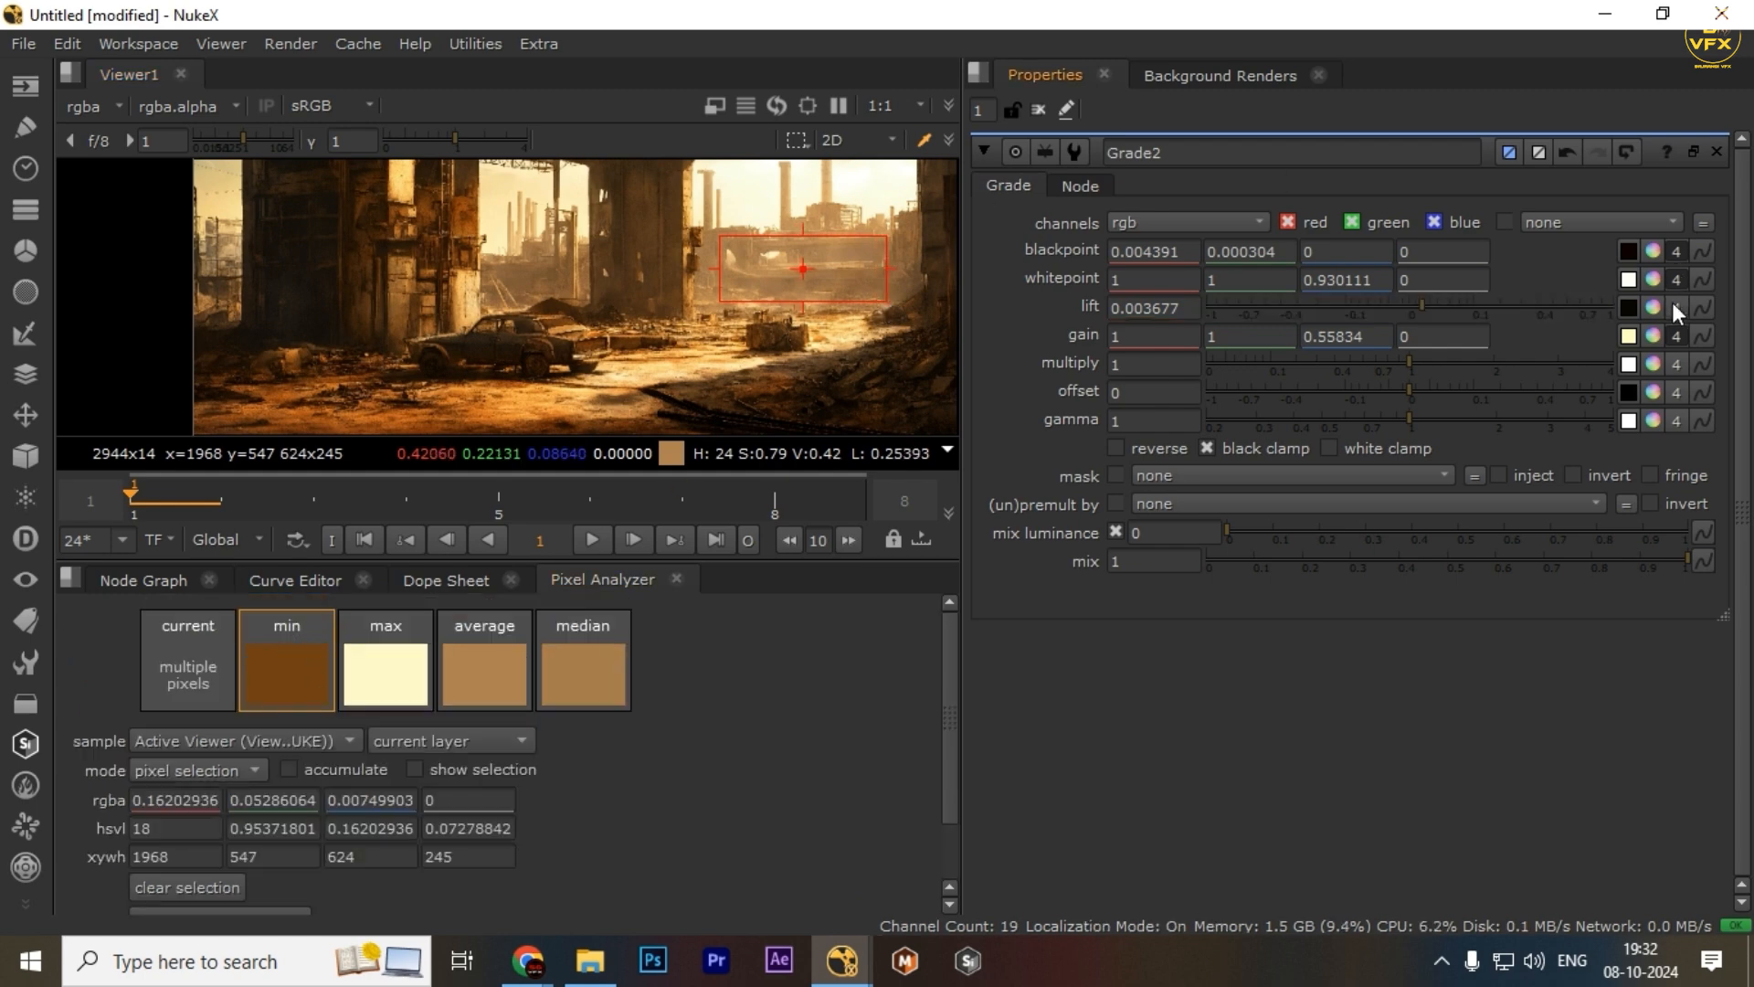
ctrl+click(1434, 309)
drag(265, 676, 1625, 303)
click(157, 581)
click(913, 766)
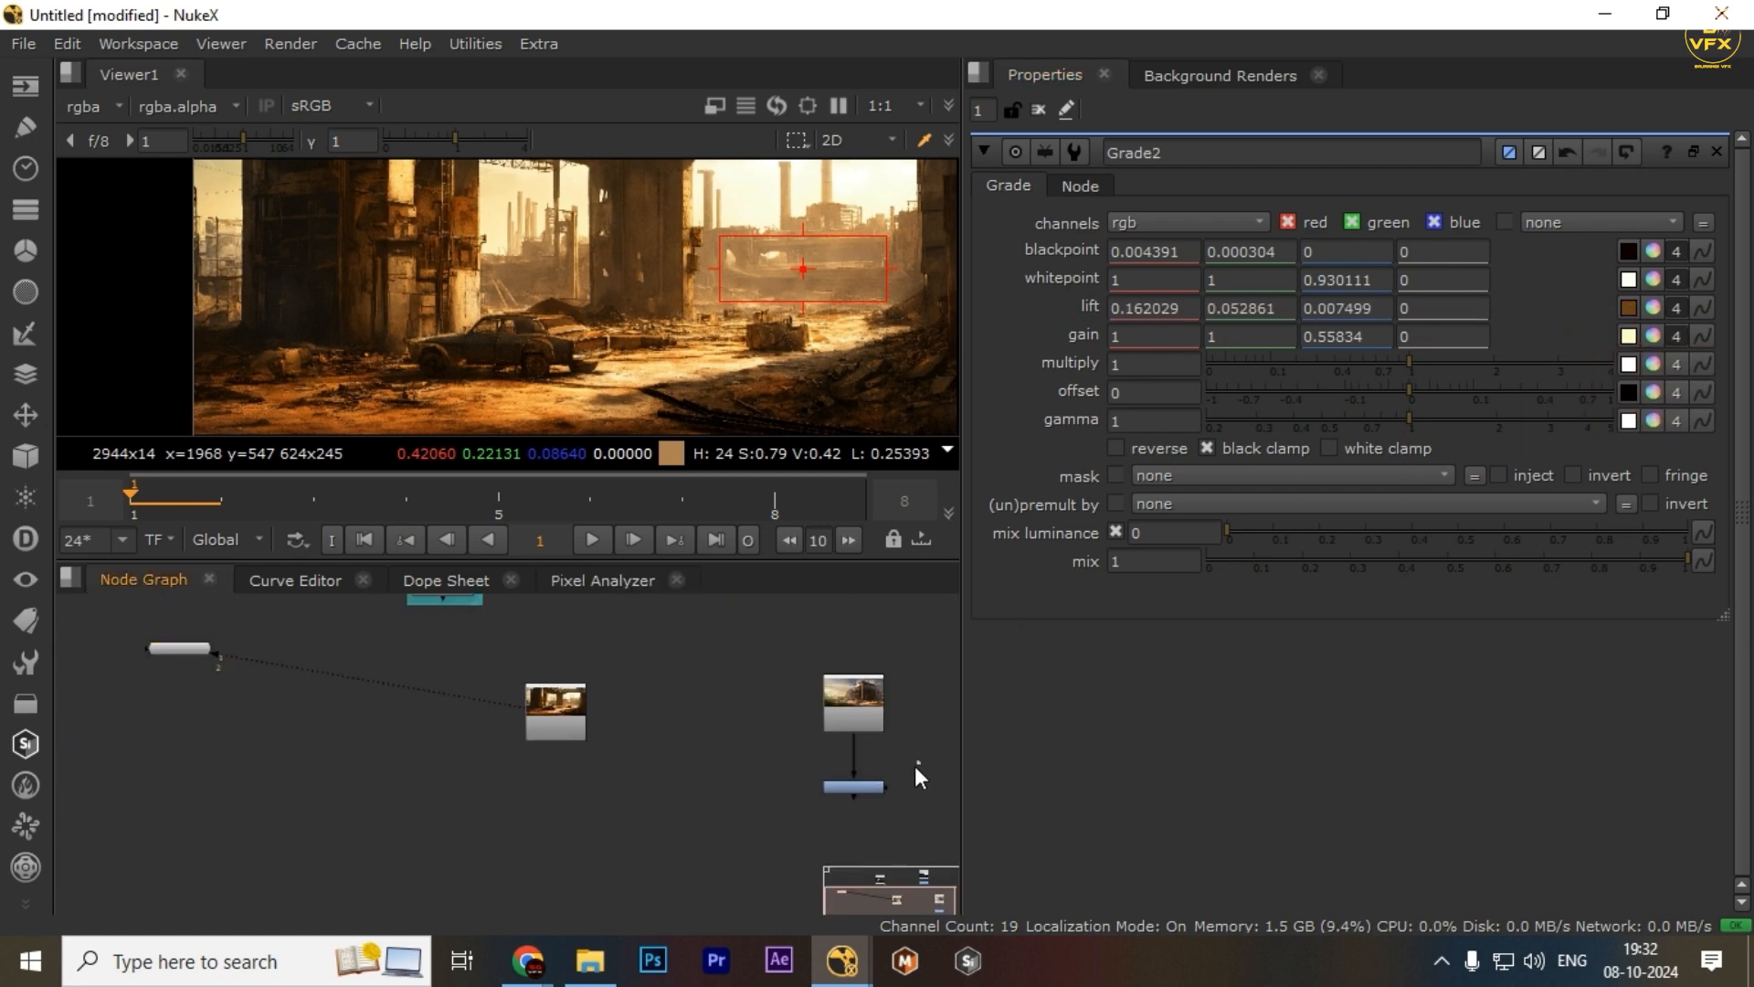
key(2)
scroll(768, 331, down, 3)
drag(925, 760, 629, 826)
drag(671, 666, 408, 770)
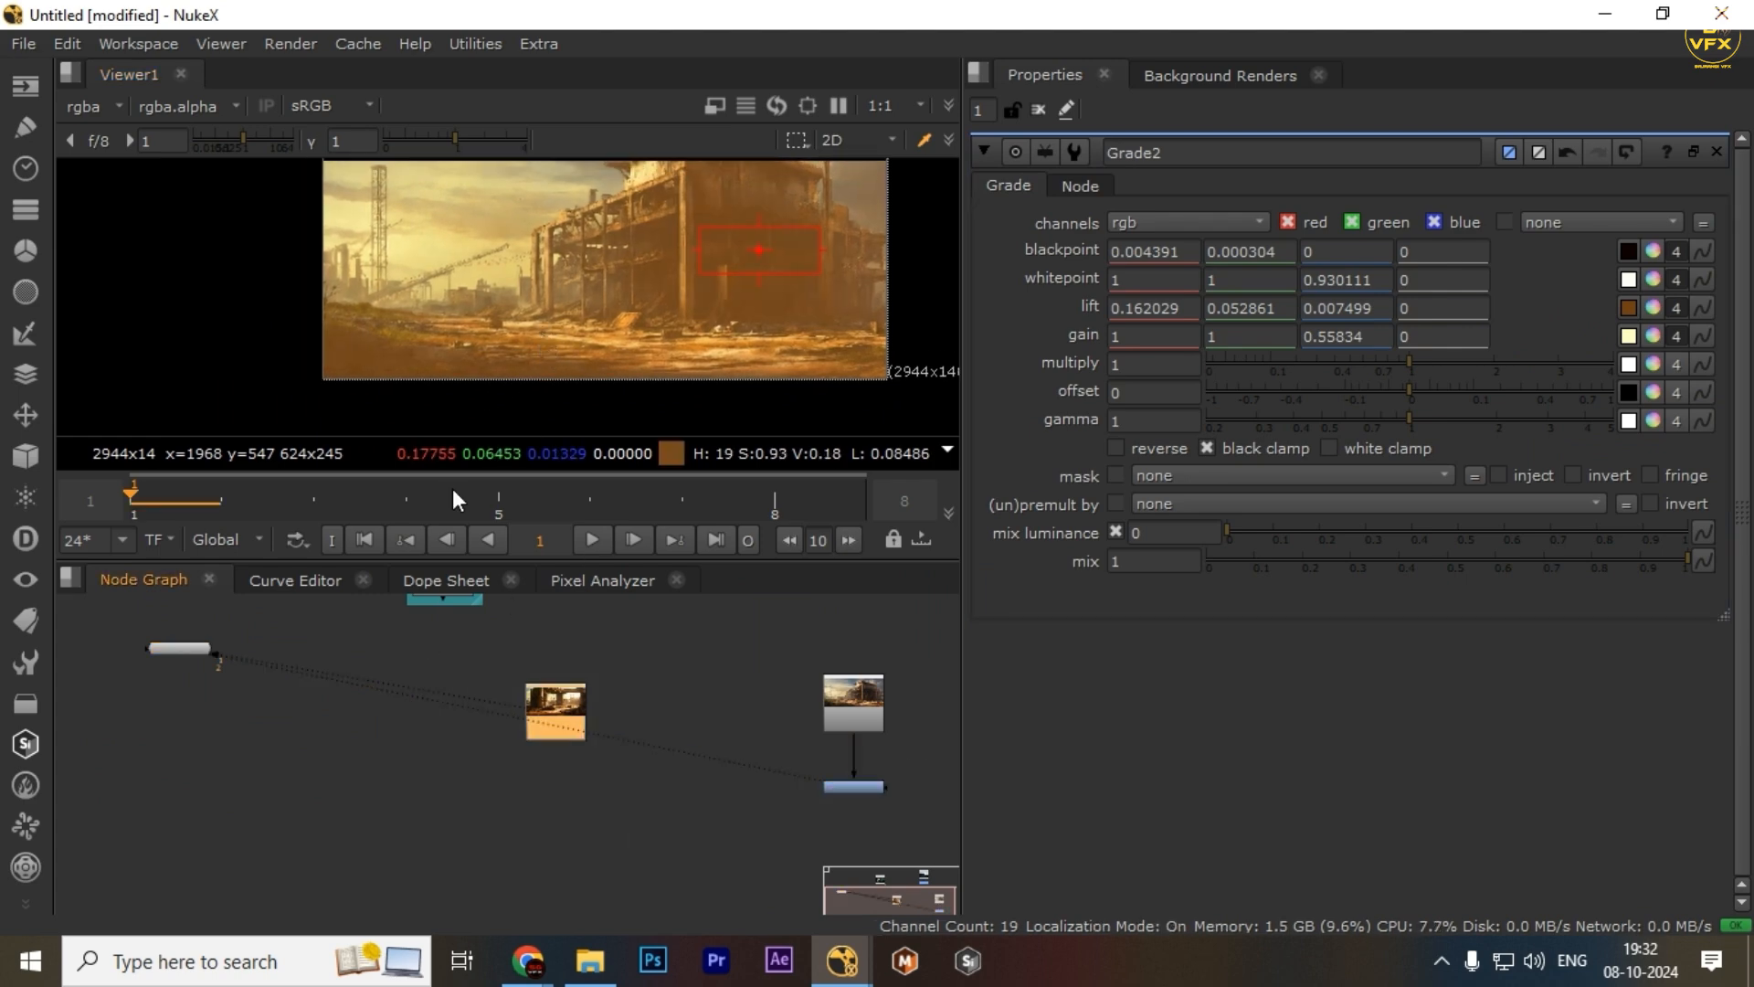
key(1)
drag(245, 148, 655, 723)
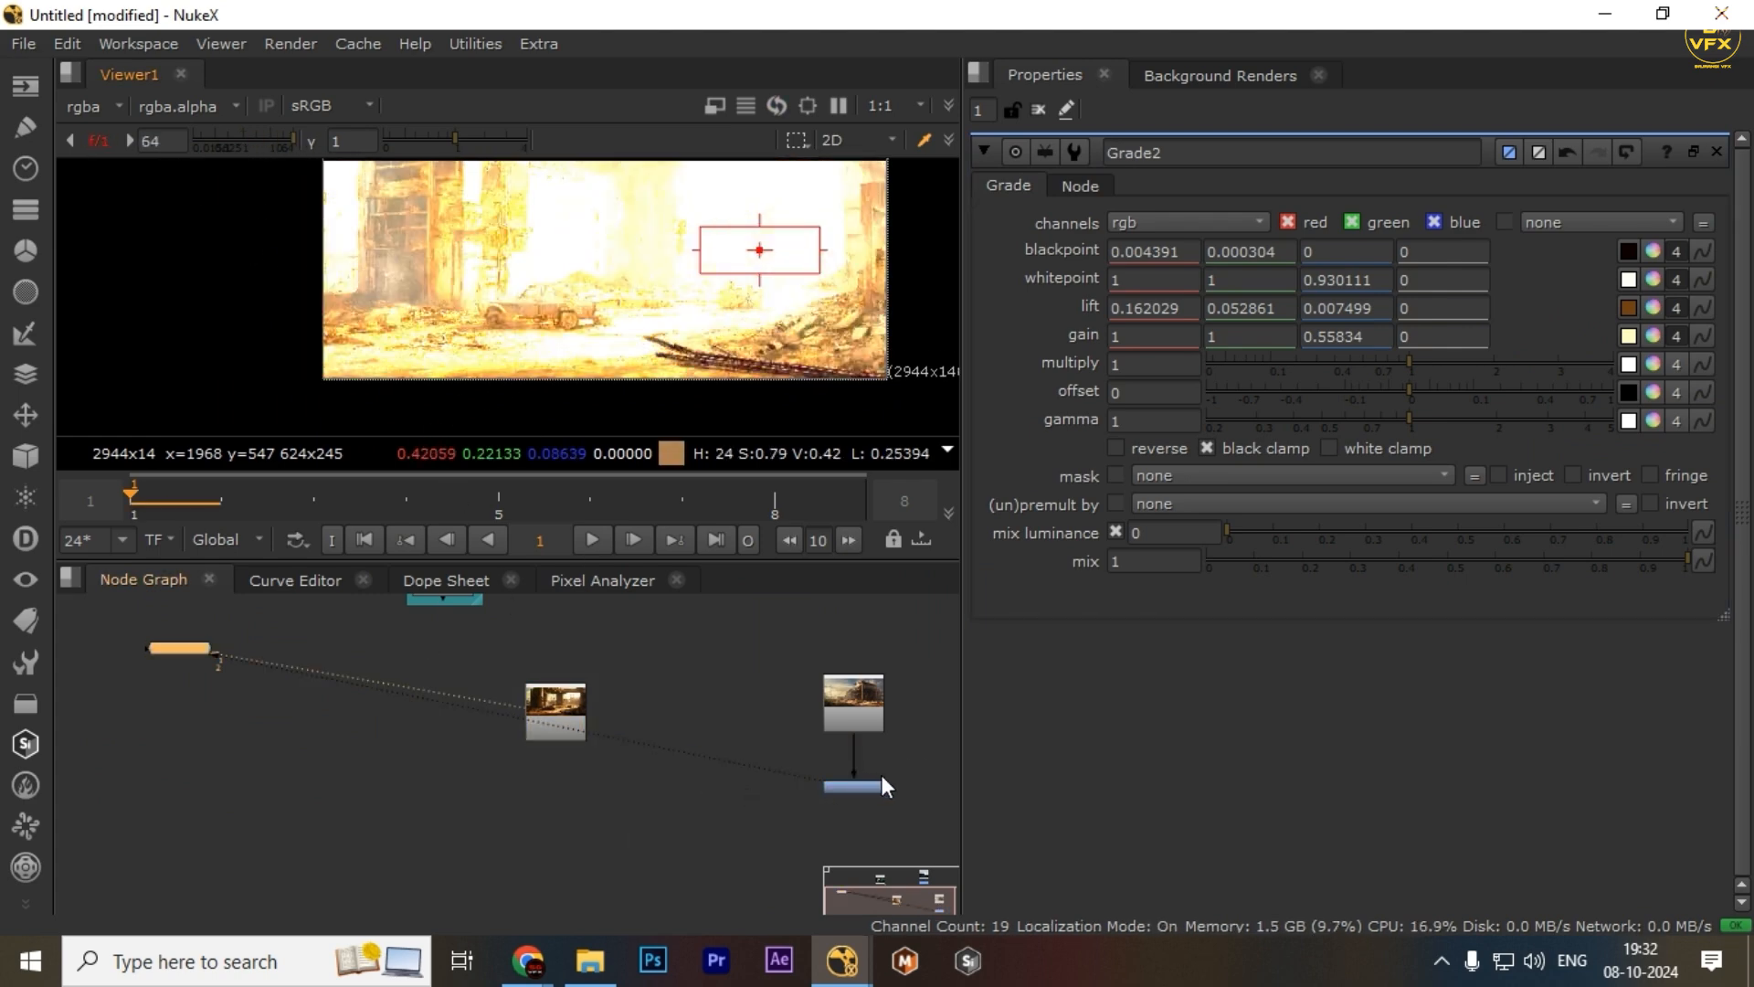
key(2)
drag(728, 316, 695, 368)
scroll(686, 343, up, 2)
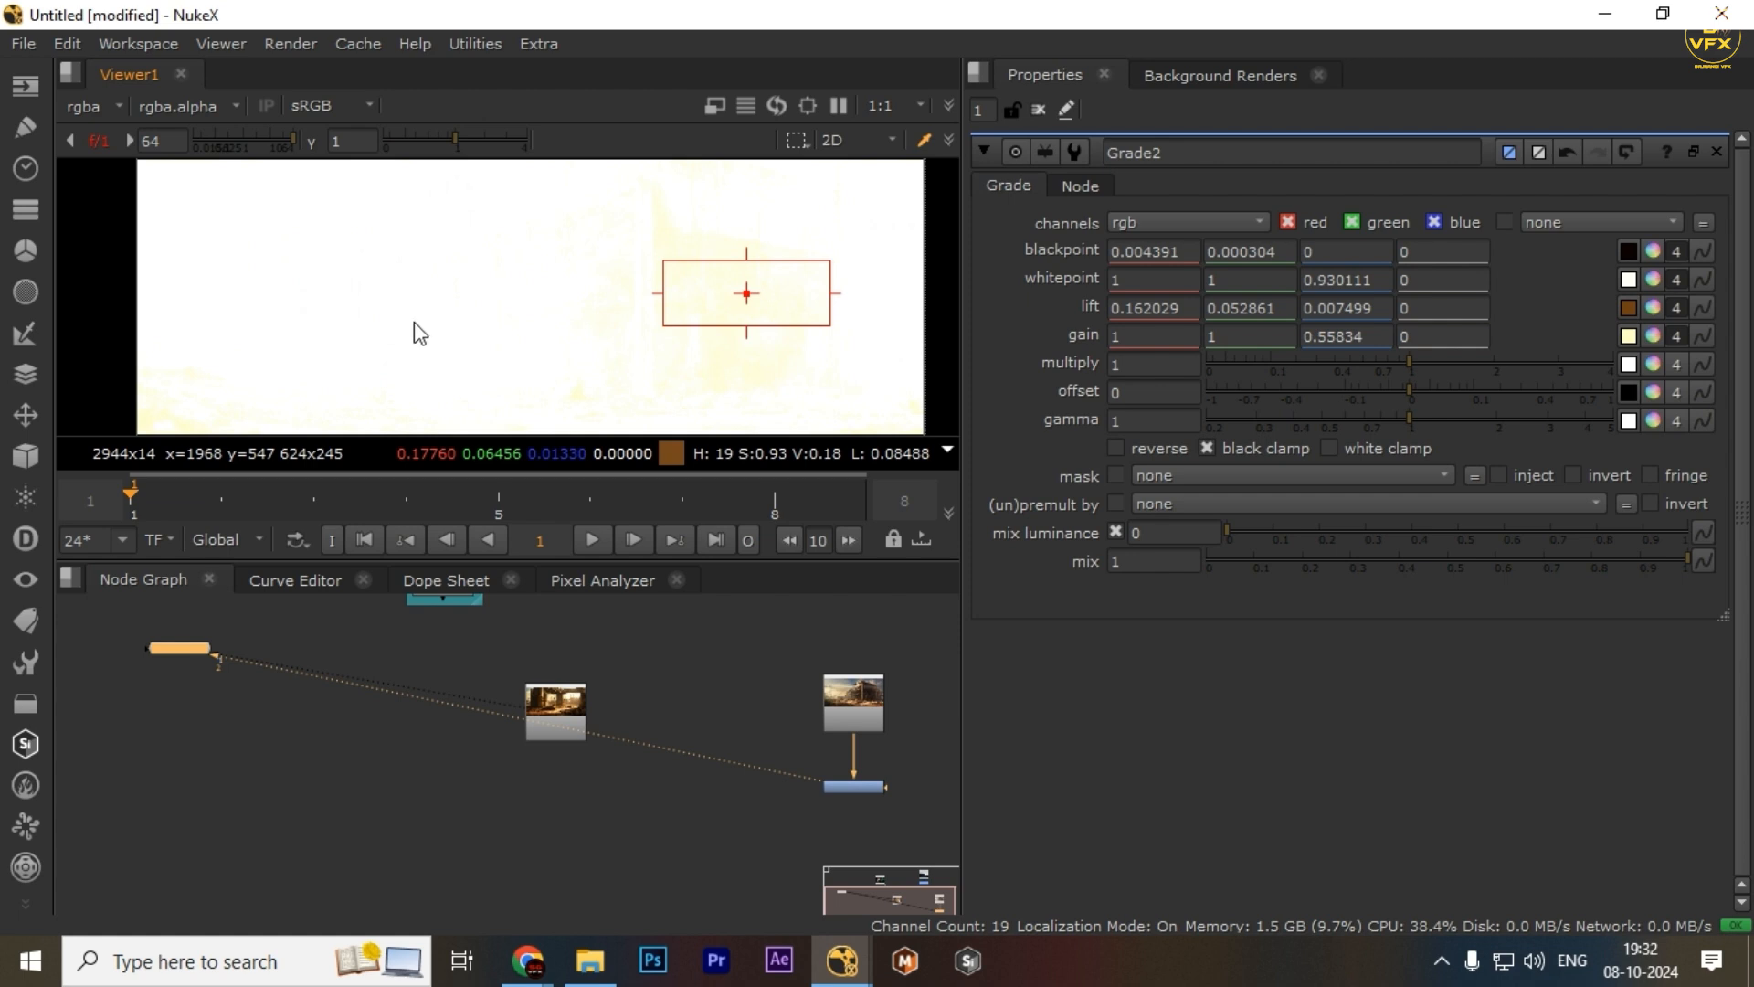
click(553, 723)
click(239, 145)
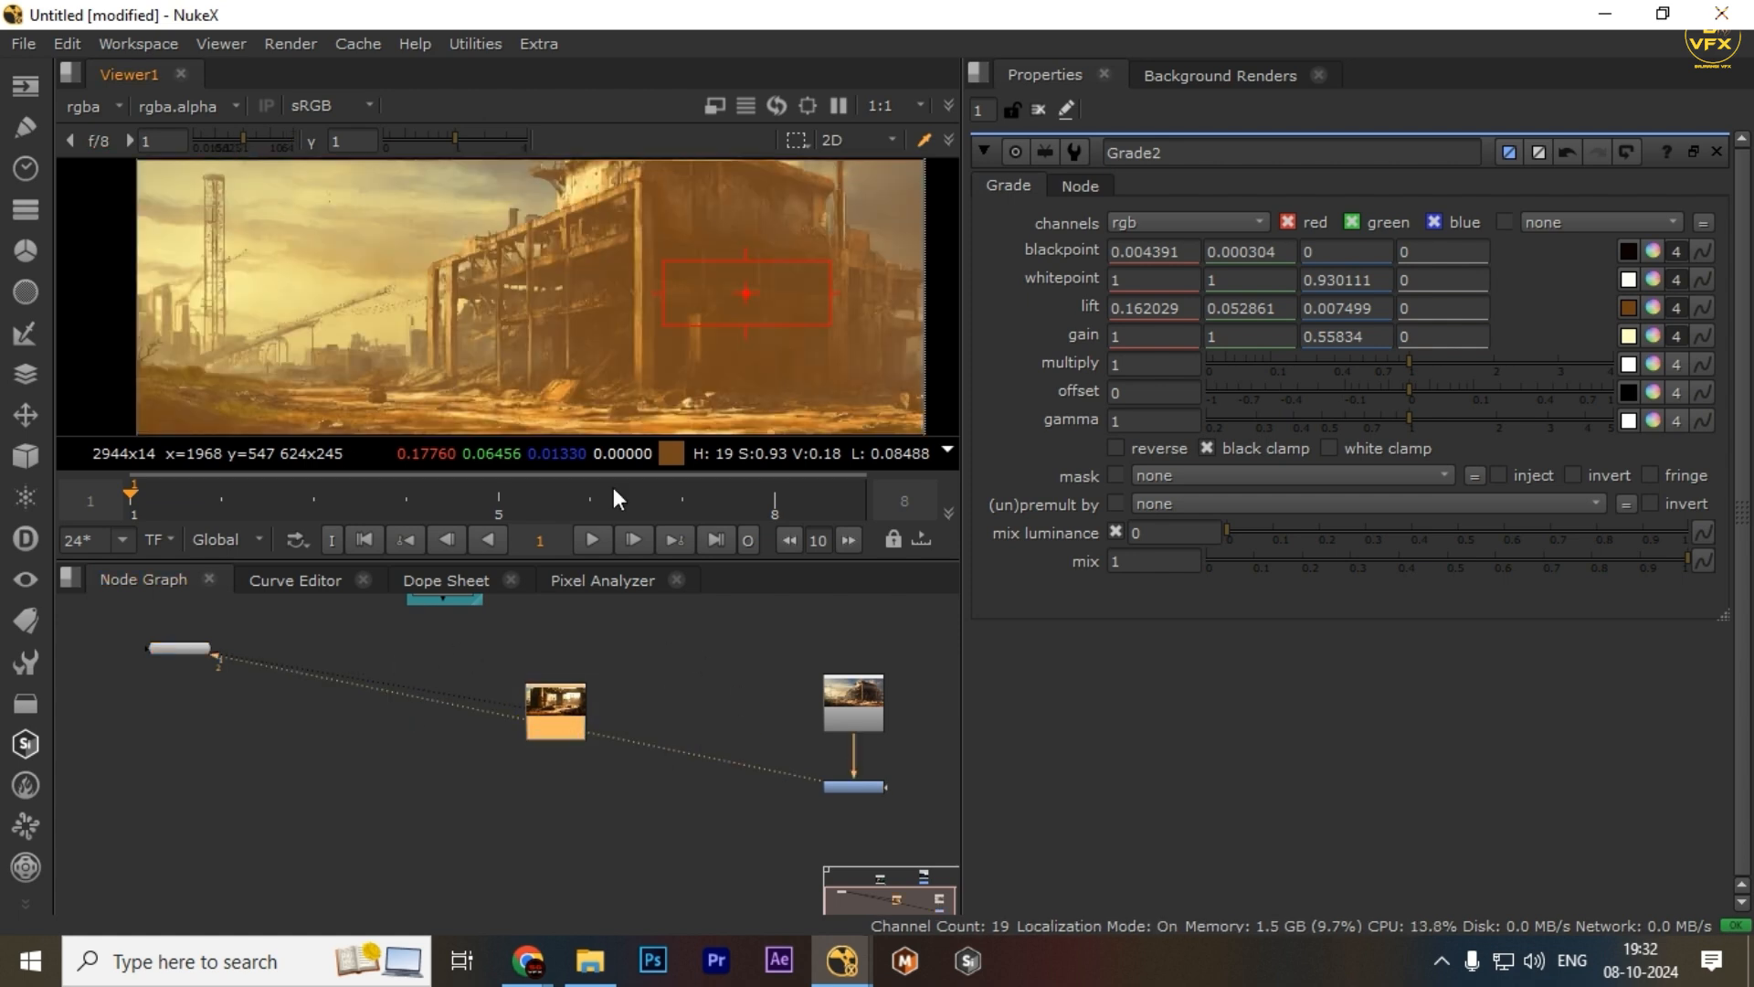
Undo the lift swatch transfer to restore Grade2's earlier lift values, showing its separate colour channels
drag(659, 648, 461, 737)
key(ctrl+z)
key(ctrl+z)
key(ctrl+z)
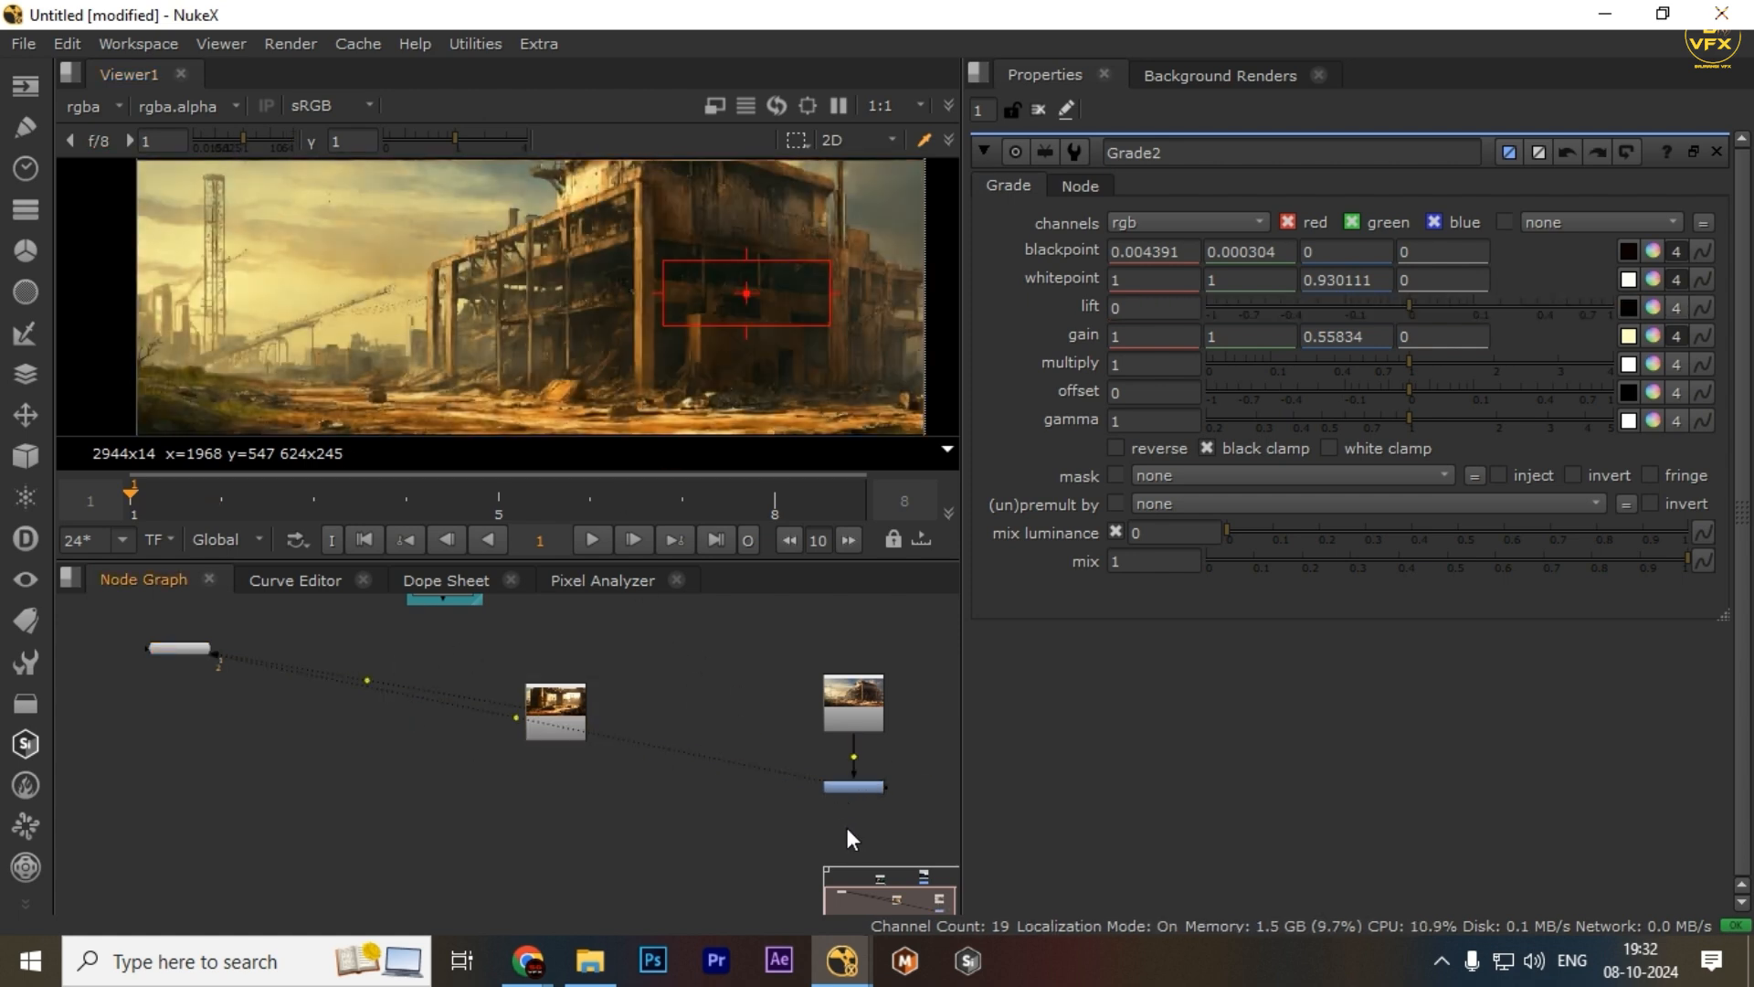
drag(847, 828, 744, 788)
scroll(617, 727, up, 3)
drag(621, 728, 557, 722)
drag(559, 720, 1035, 817)
key(ctrl+y)
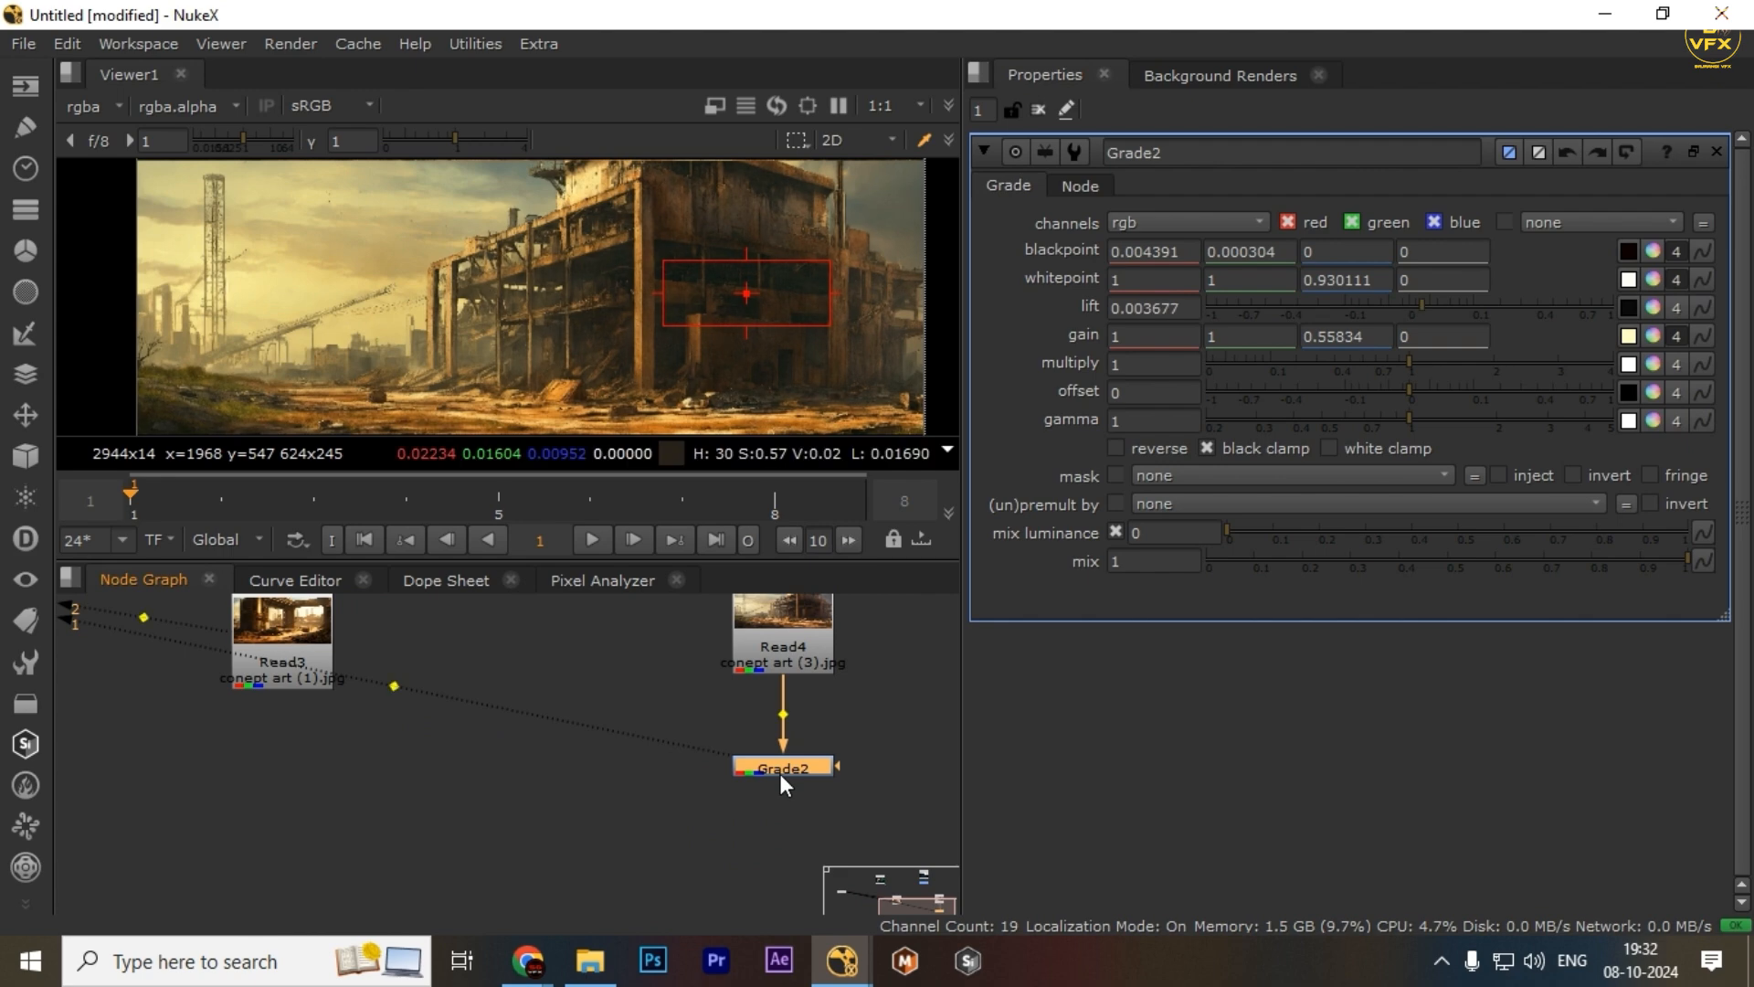
click(1677, 308)
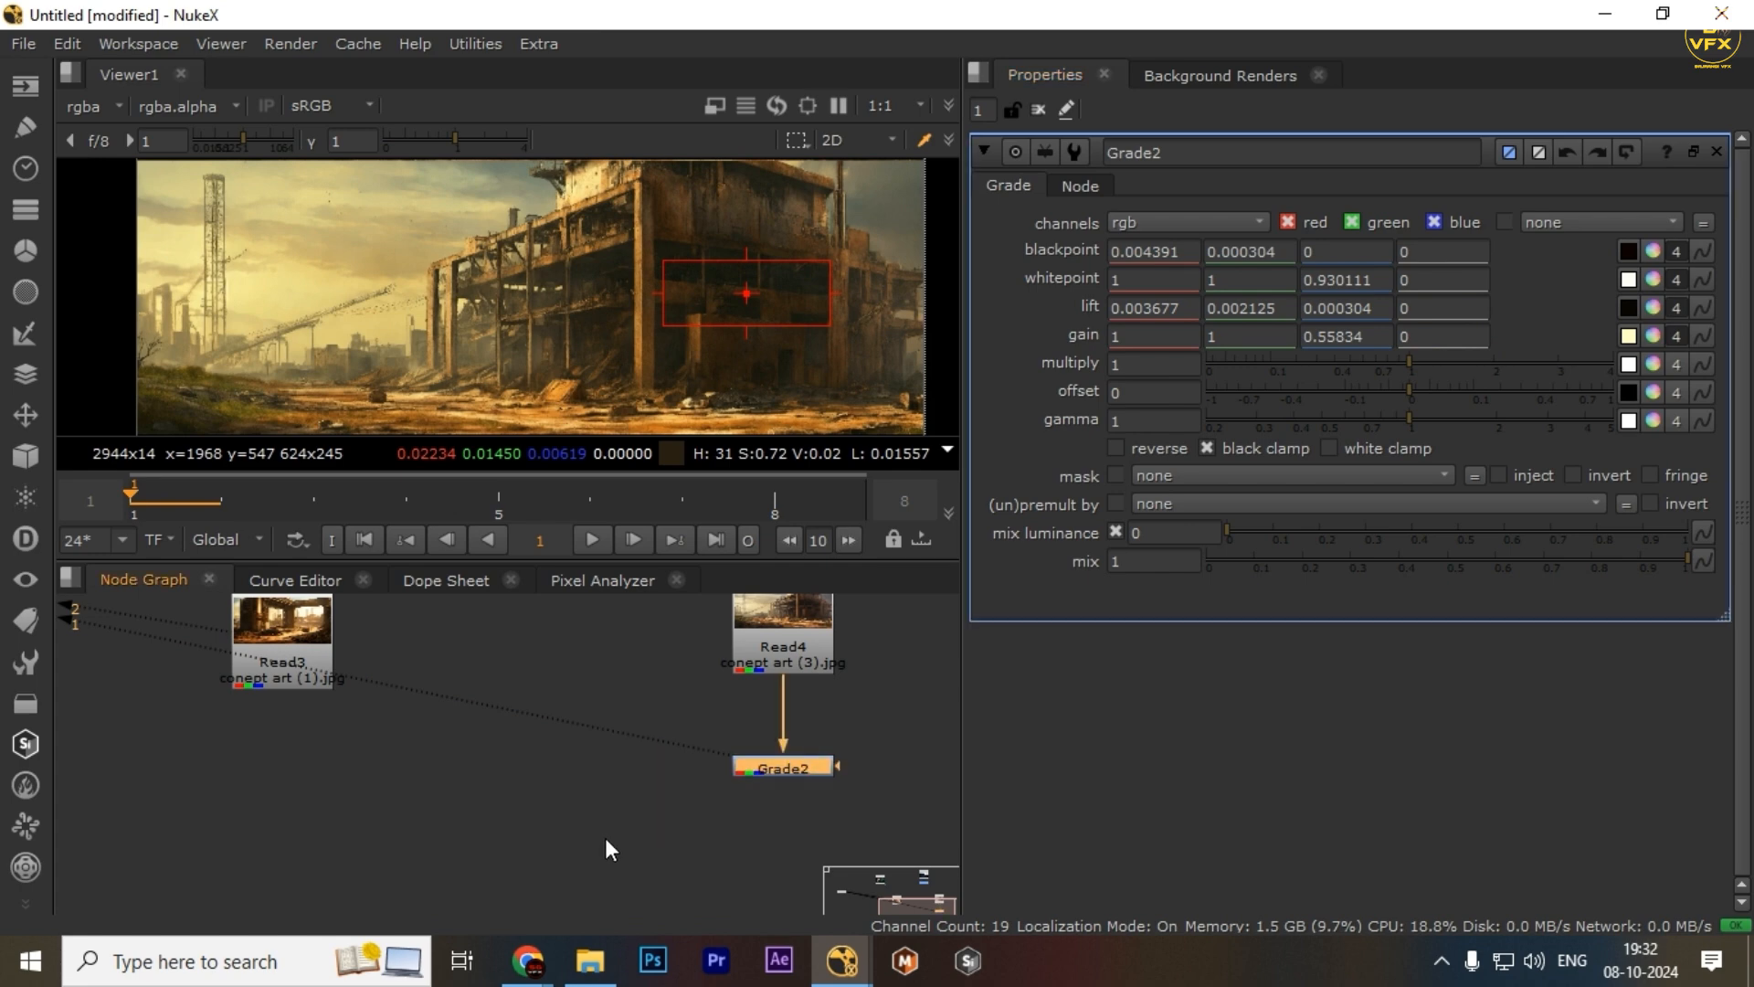
Check the Pixel Analyzer swatches for the currently sampled region of the Grade2 output
click(589, 580)
scroll(525, 320, down, 2)
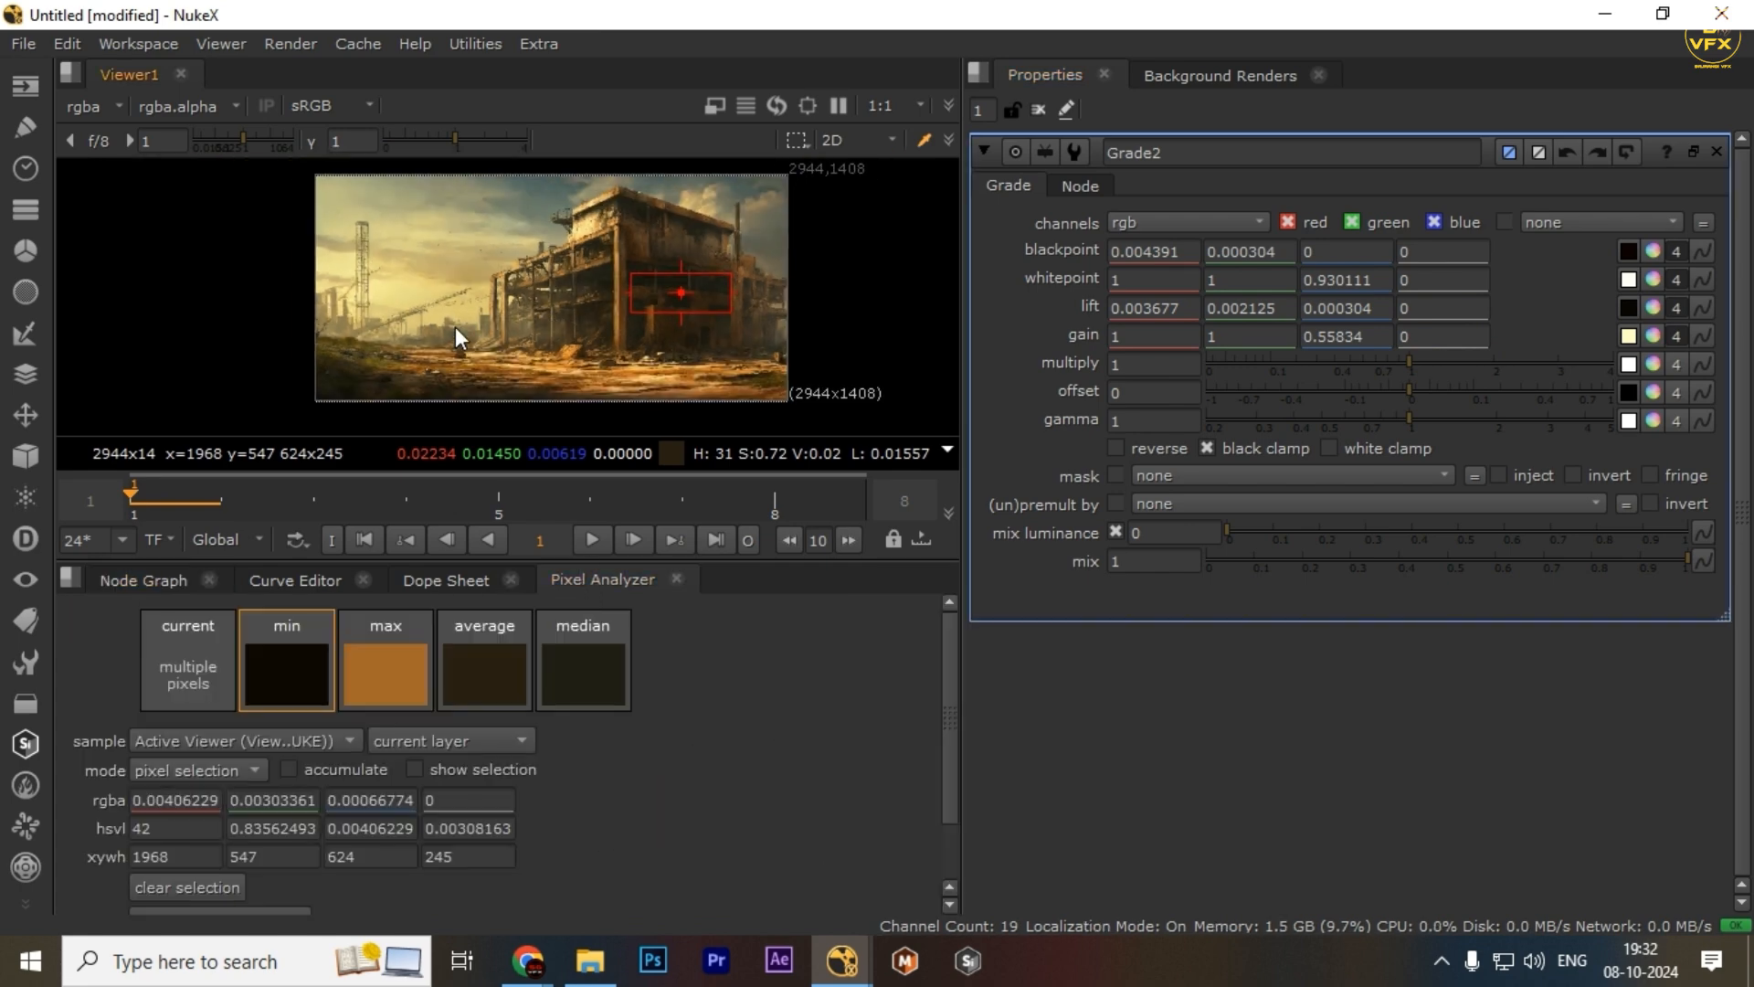
click(174, 579)
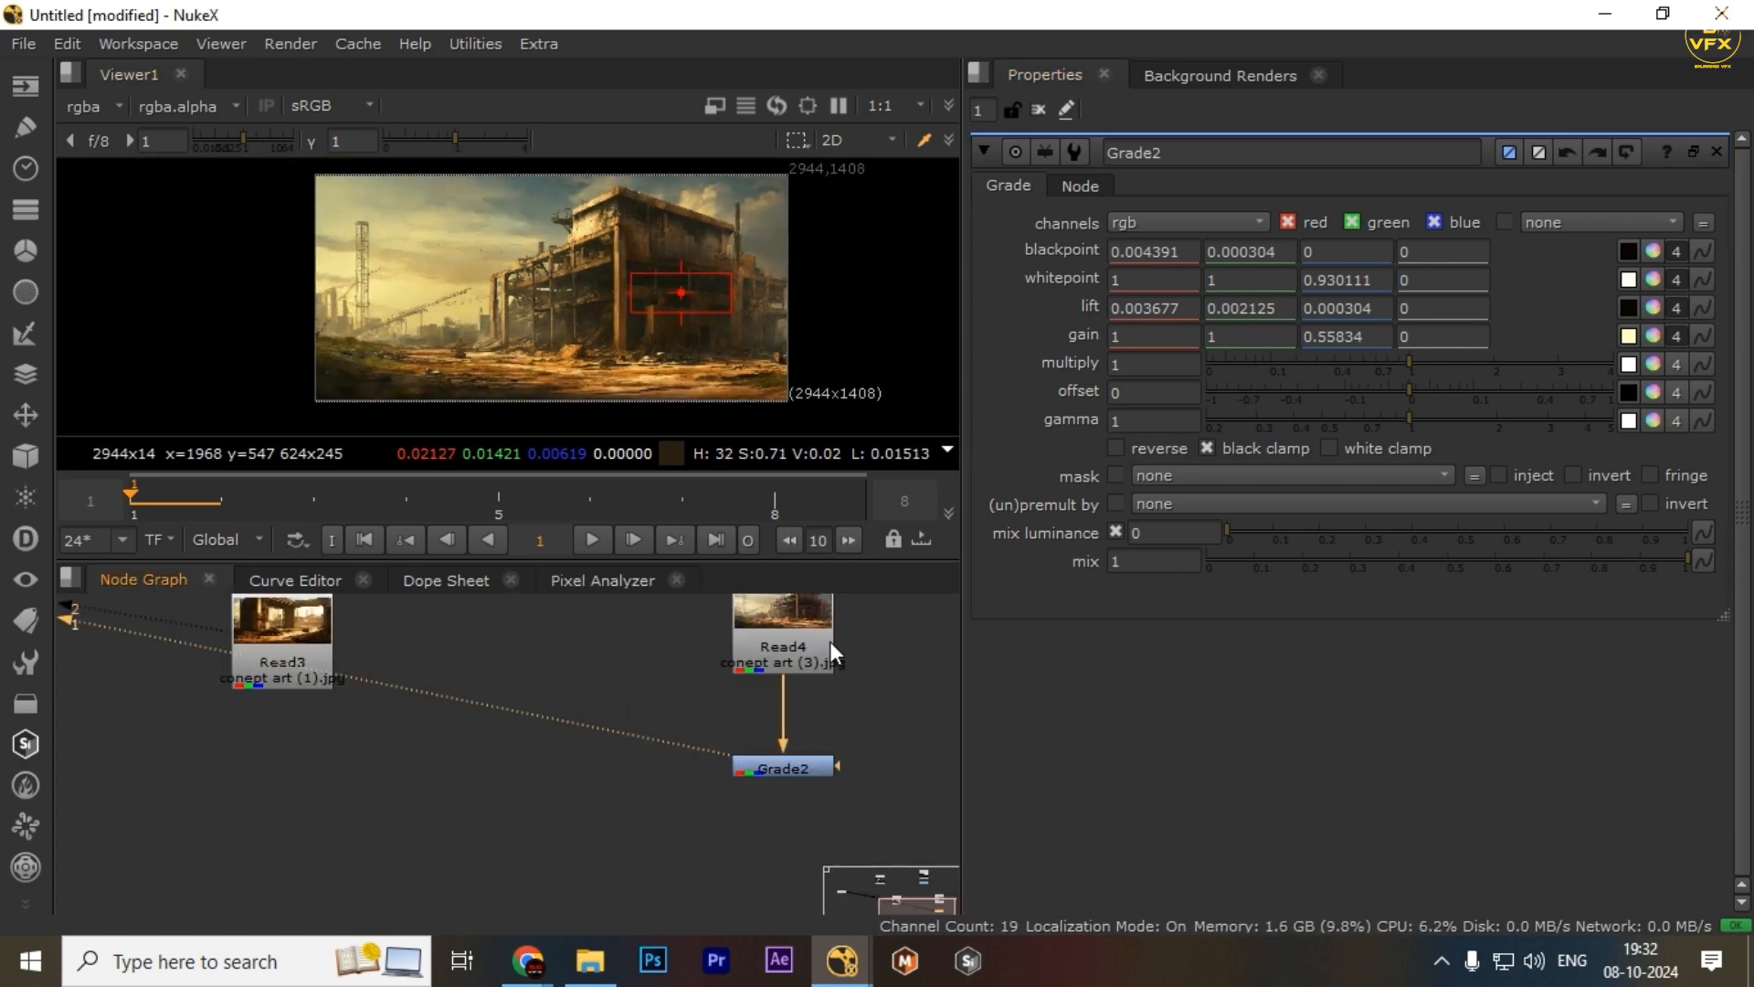
click(634, 582)
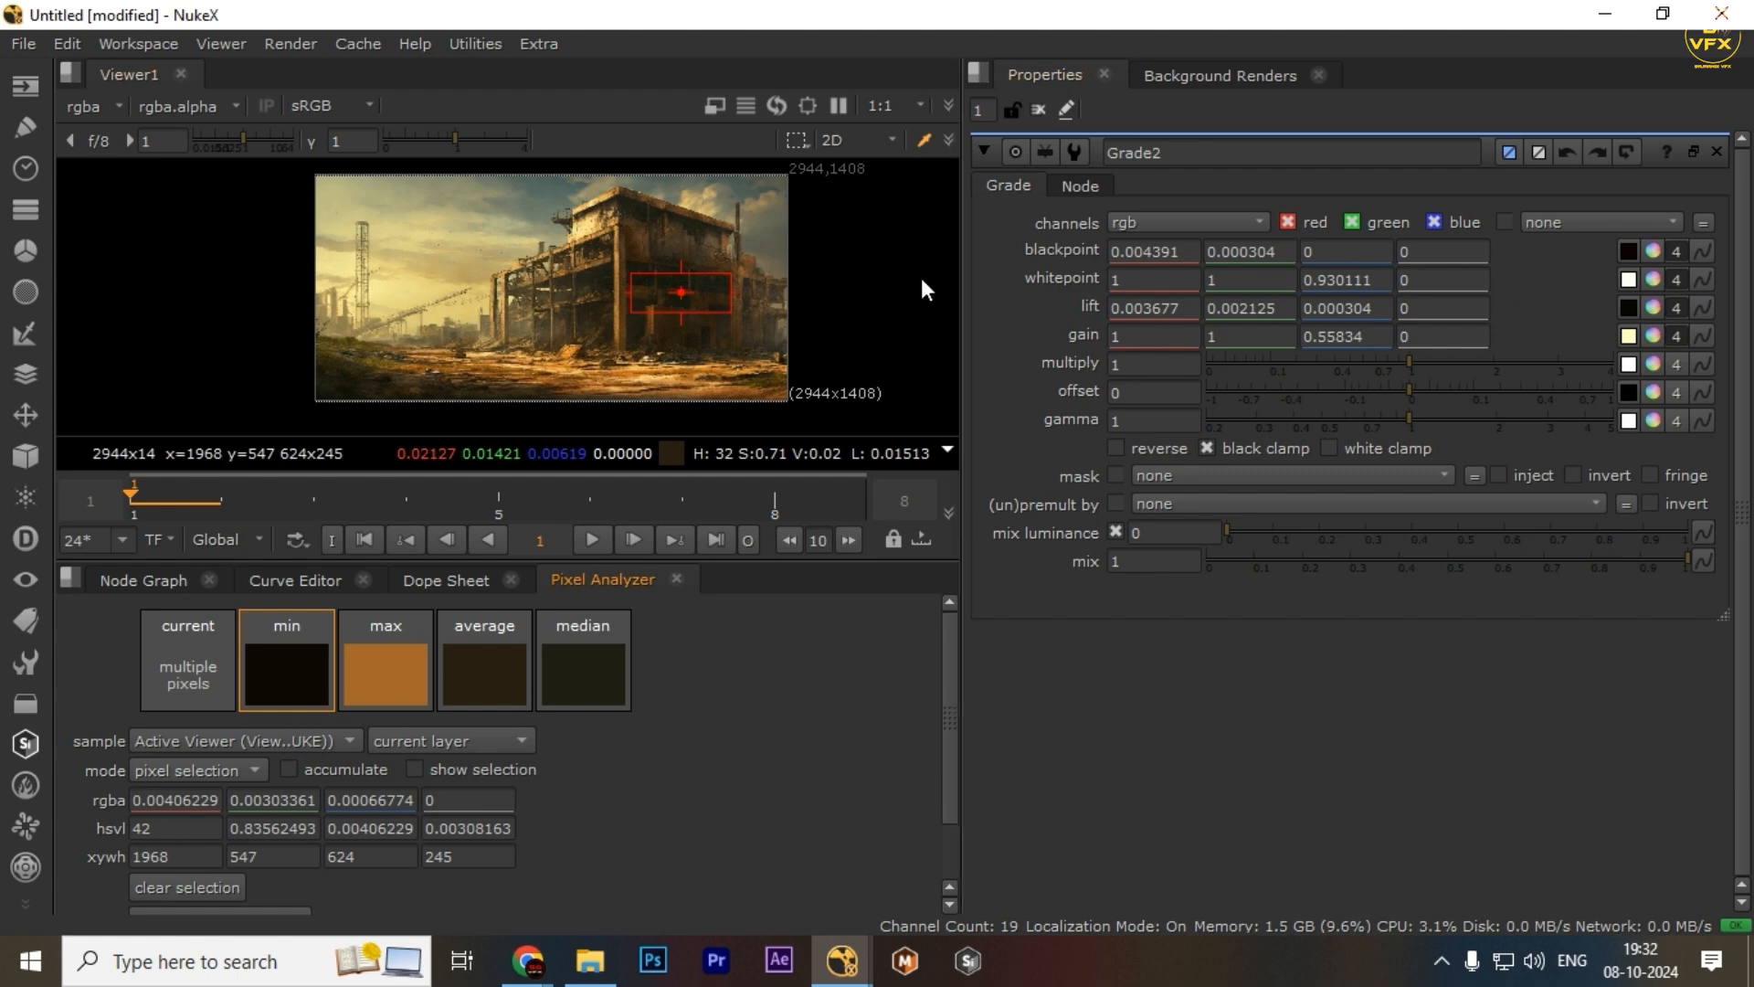
click(155, 583)
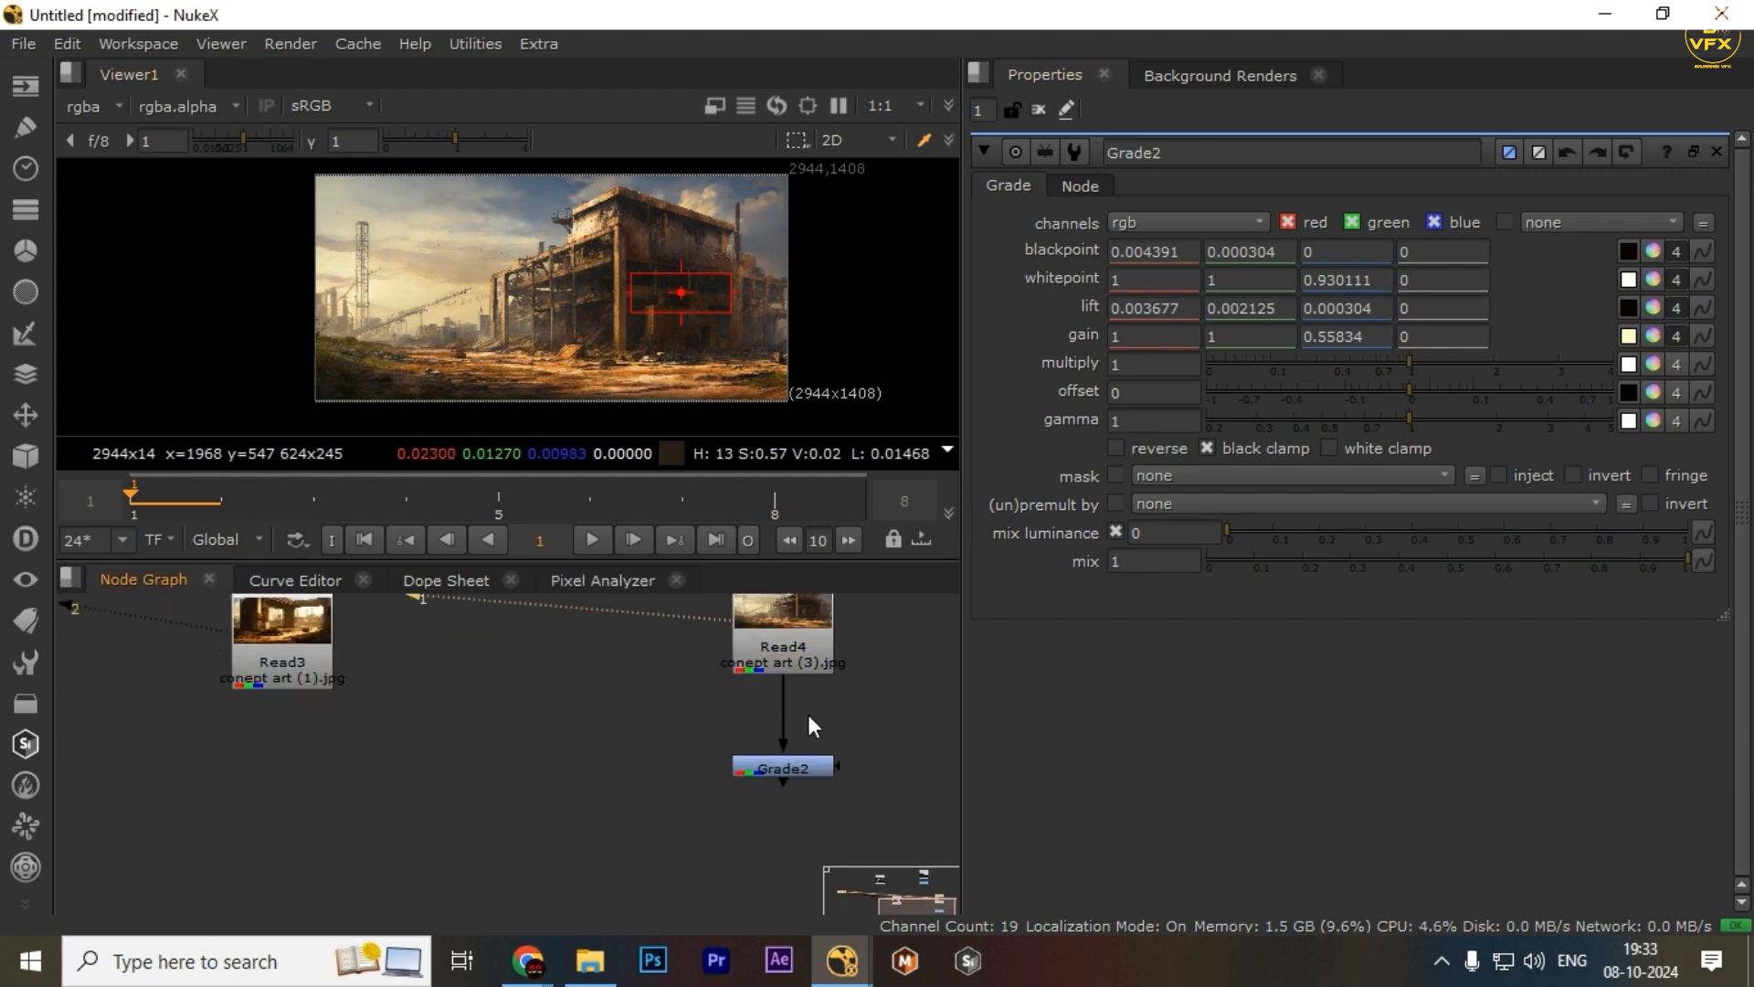
Compare the Grade2 output with the Read4 original in the maximized viewer, then restore the layout
key(space)
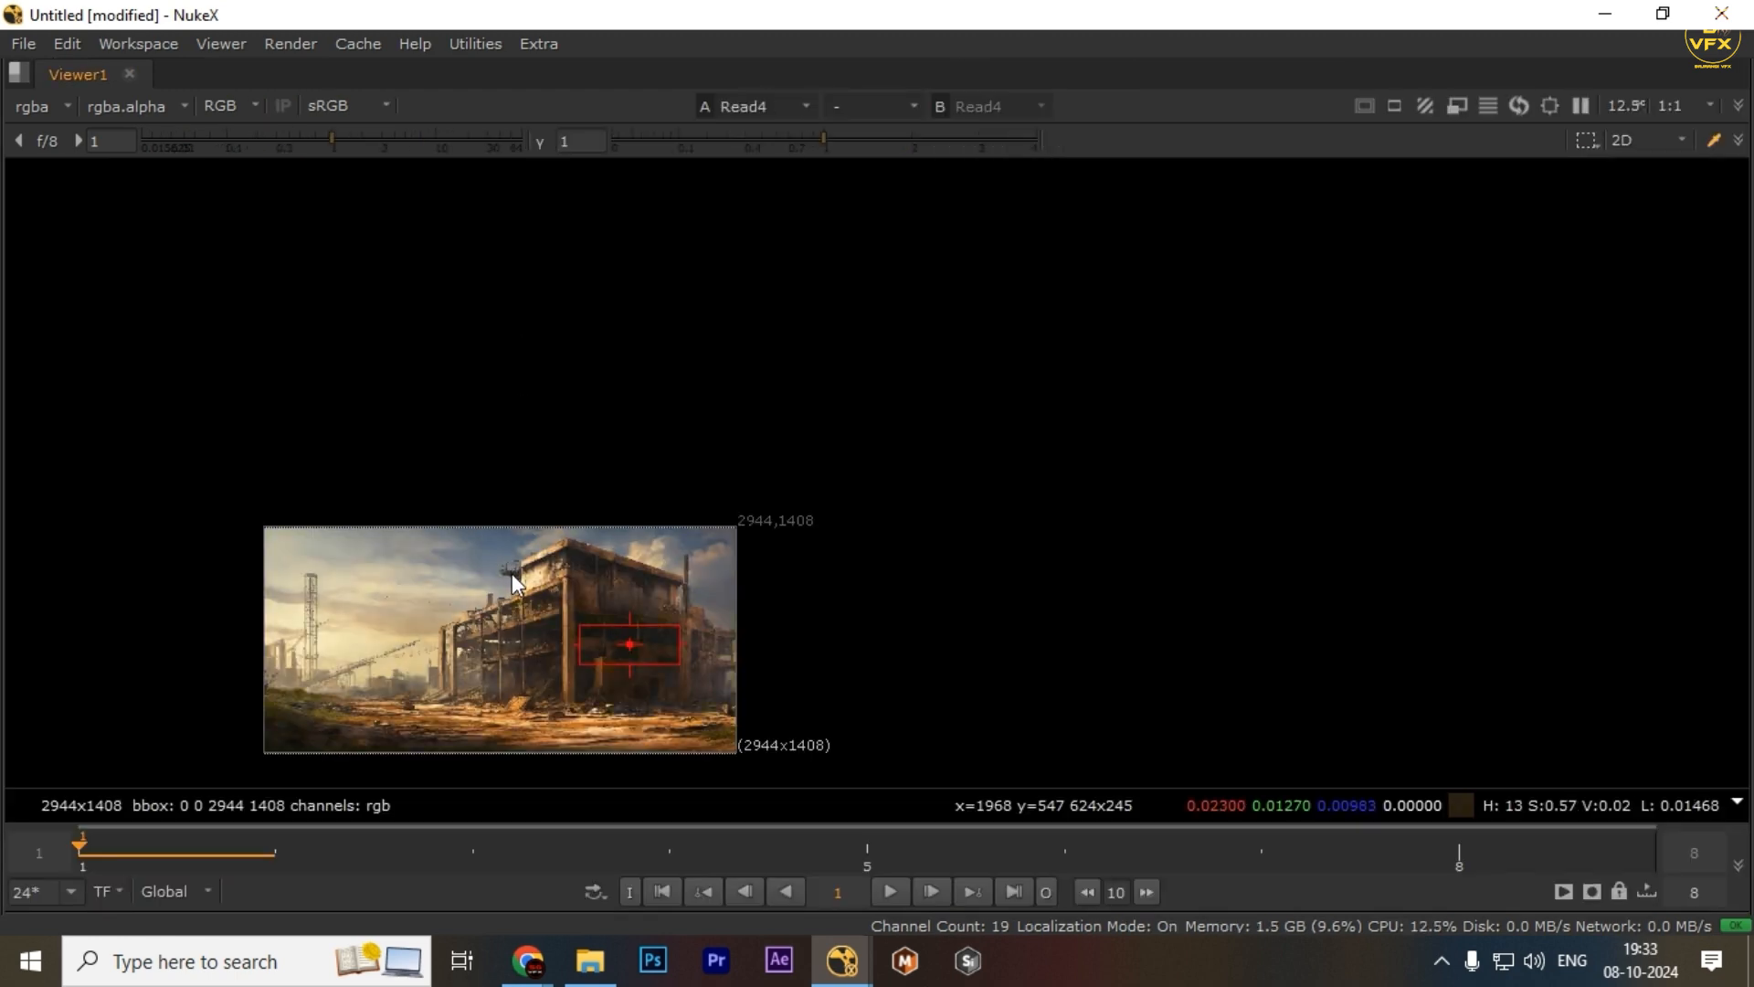
key(f)
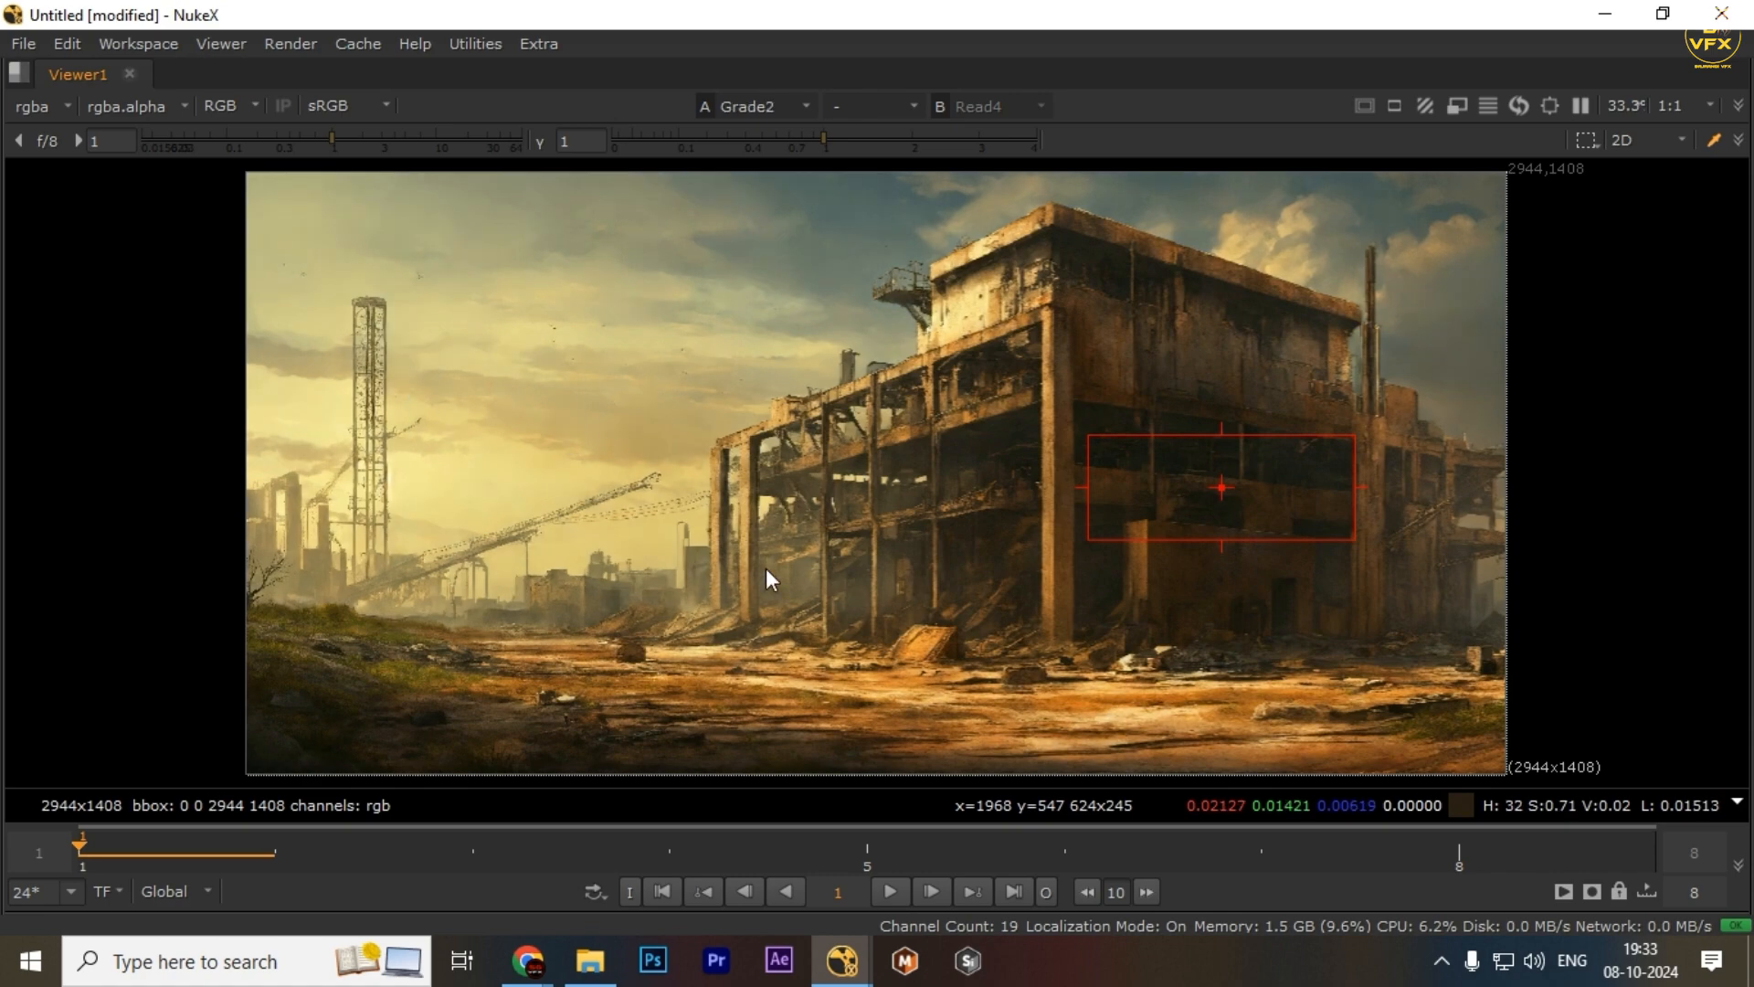
key(space)
click(344, 647)
key(2)
key(space)
key(1)
key(2)
key(1)
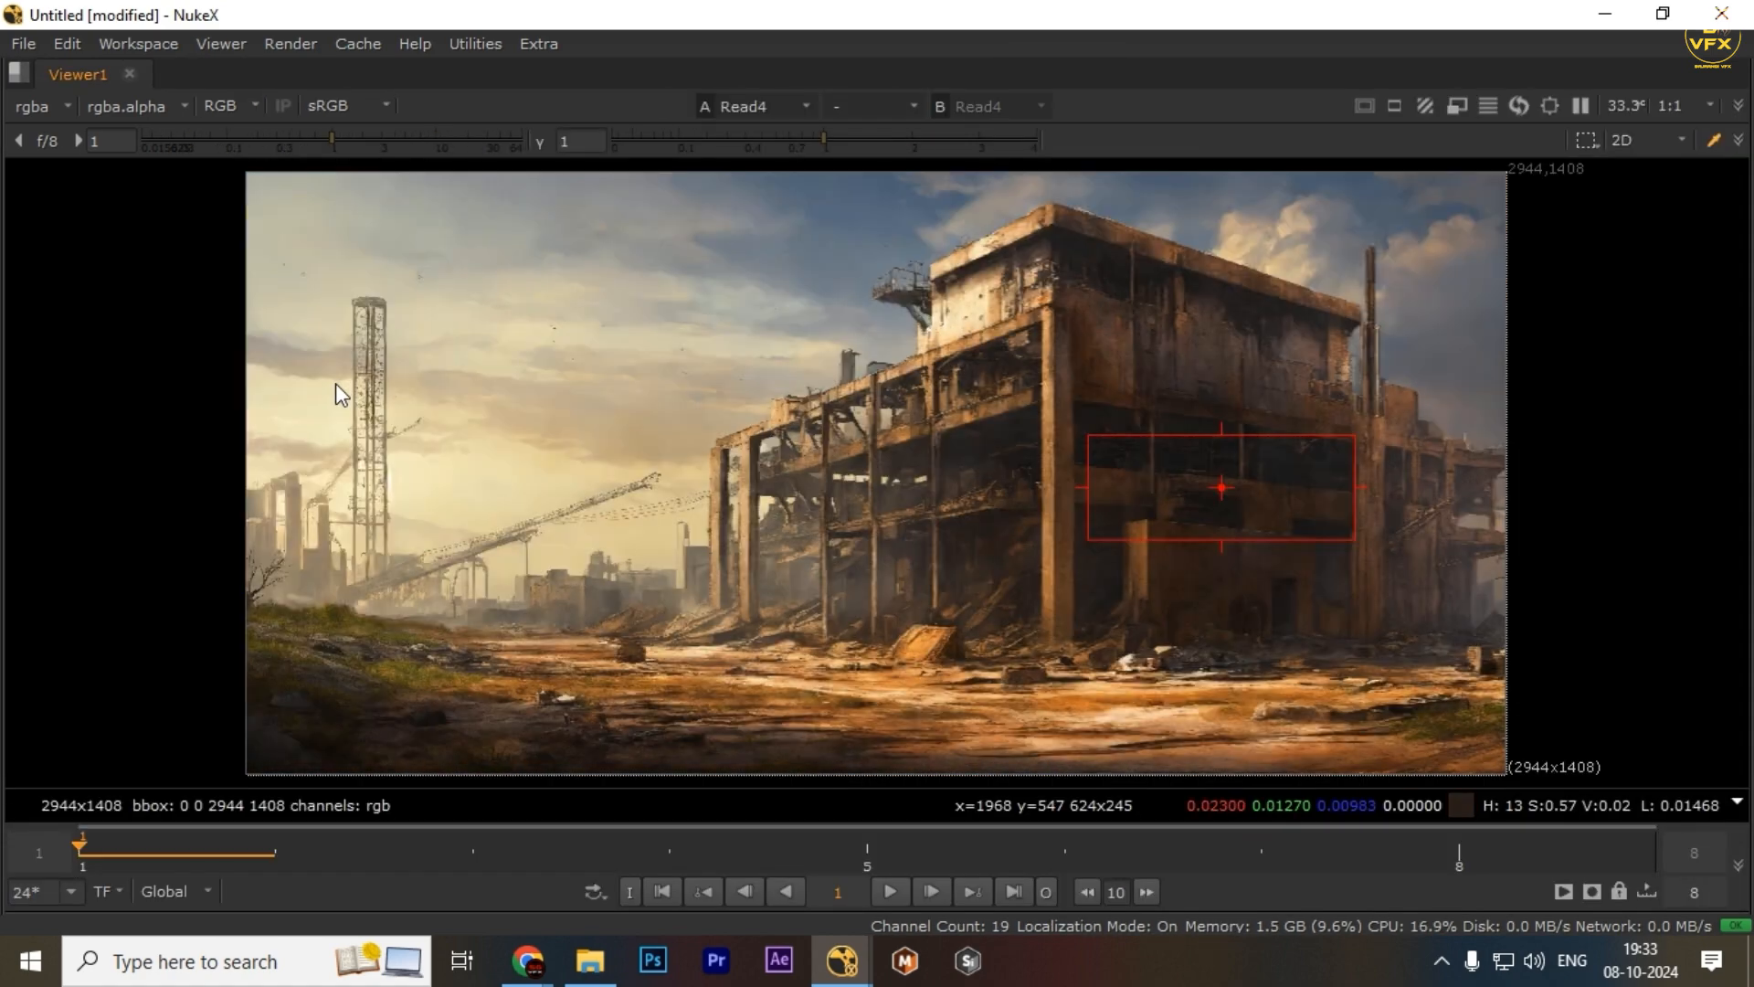
key(2)
key(space)
Show Read3 in the viewer and compare it with the Grade2 output in the maximized viewer
click(850, 760)
key(1)
click(373, 669)
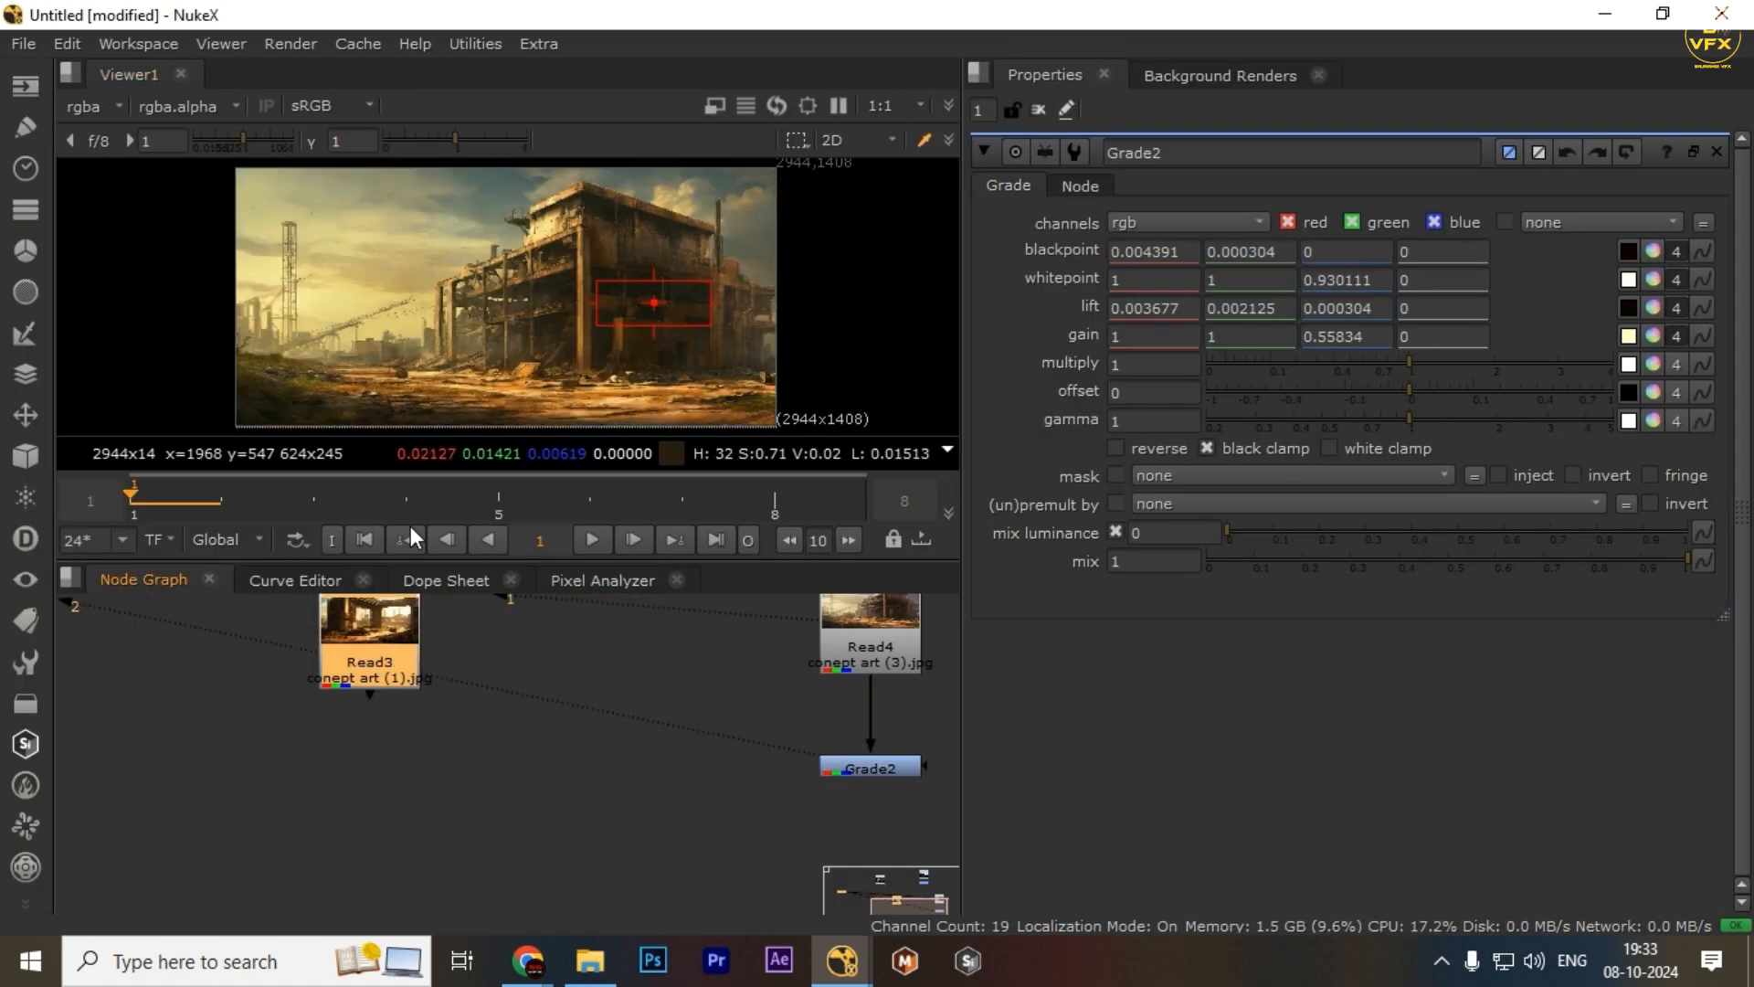
key(1)
key(space)
key(1)
key(2)
key(1)
key(2)
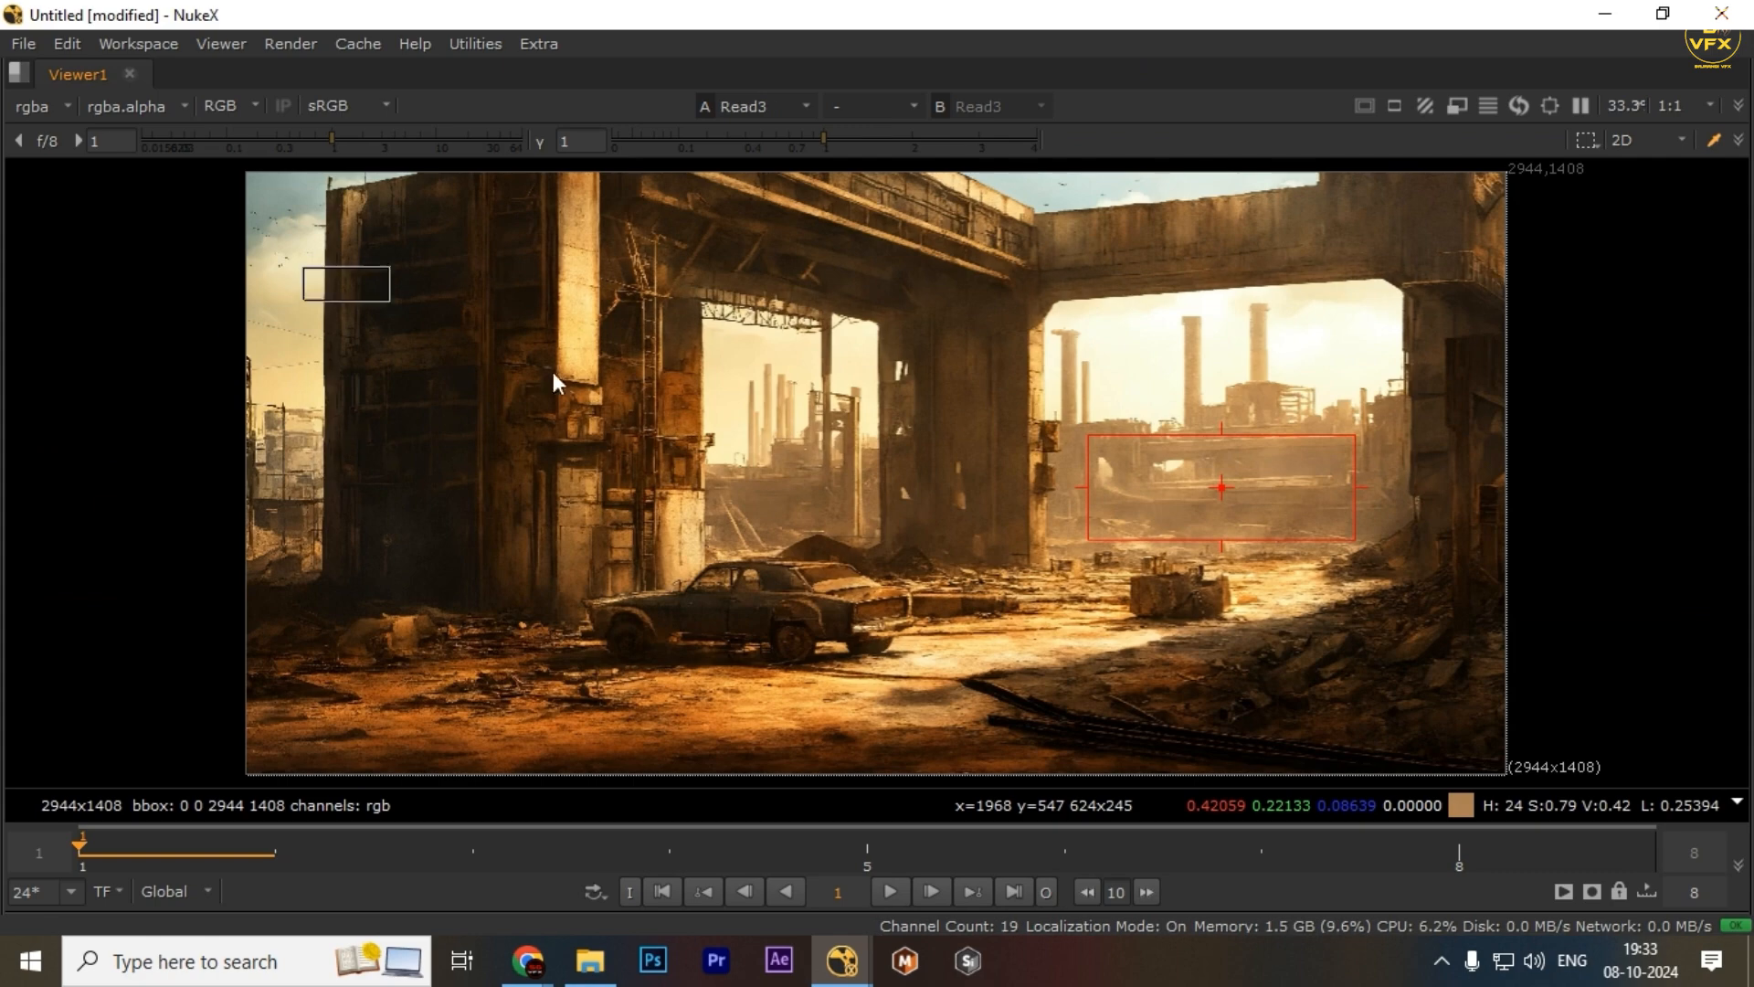
key(1)
key(2)
key(1)
key(2)
Zoom into the maximized viewer to compare Read3 and Grade2 details closely, then fit the image
scroll(572, 327, up, 3)
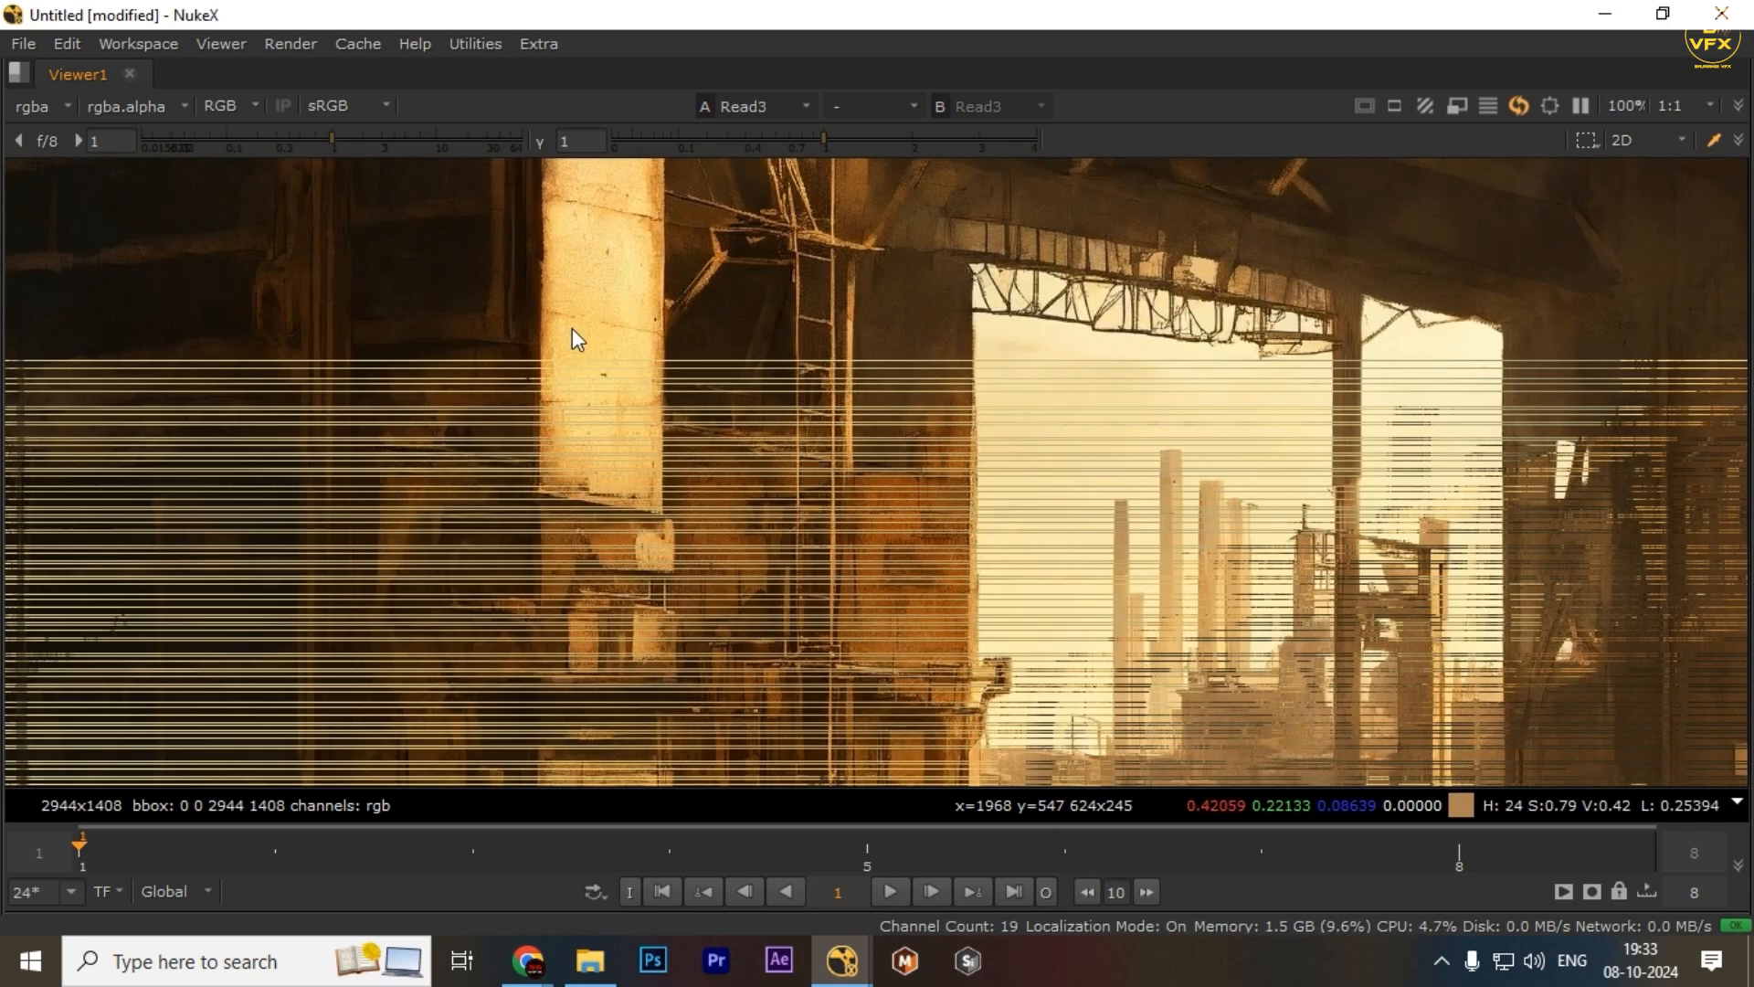
drag(606, 338, 610, 347)
key(1)
scroll(631, 427, down, 1)
scroll(1428, 344, up, 1)
drag(1437, 318, 1489, 373)
key(2)
scroll(665, 430, down, 3)
key(f)
key(1)
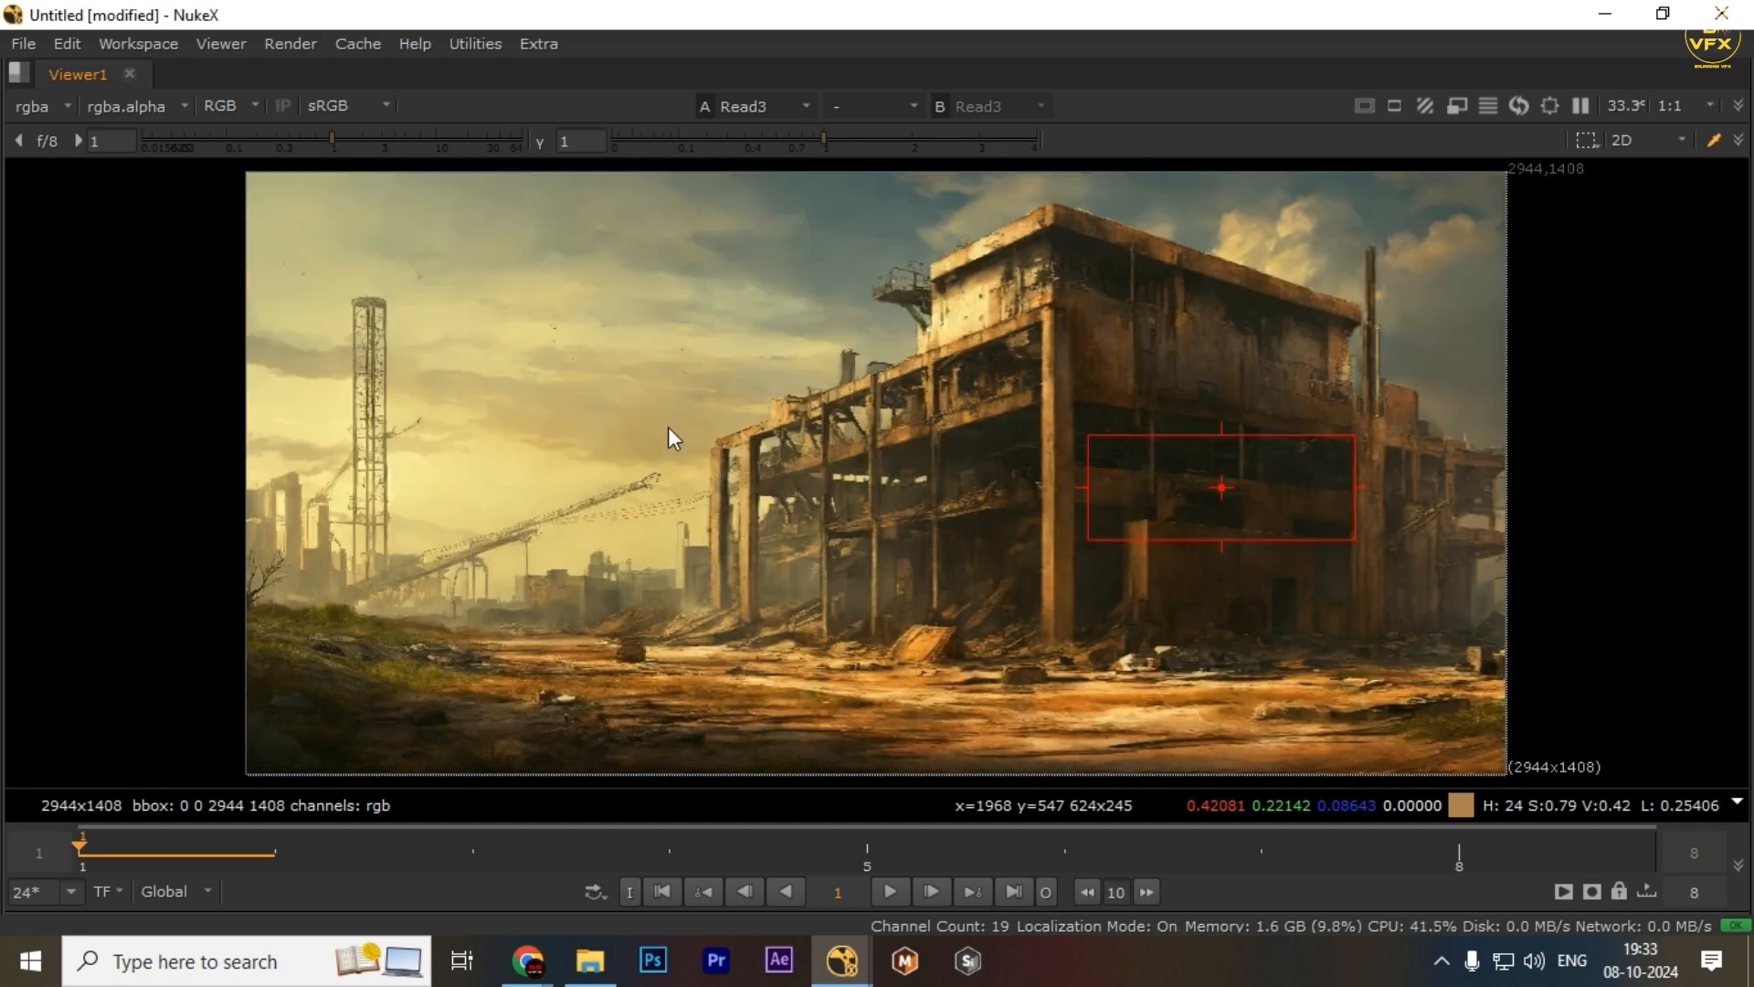
Toggle between Read3 and the Grade2 output at fitted view, then restore the panel layout
key(2)
key(1)
key(2)
key(1)
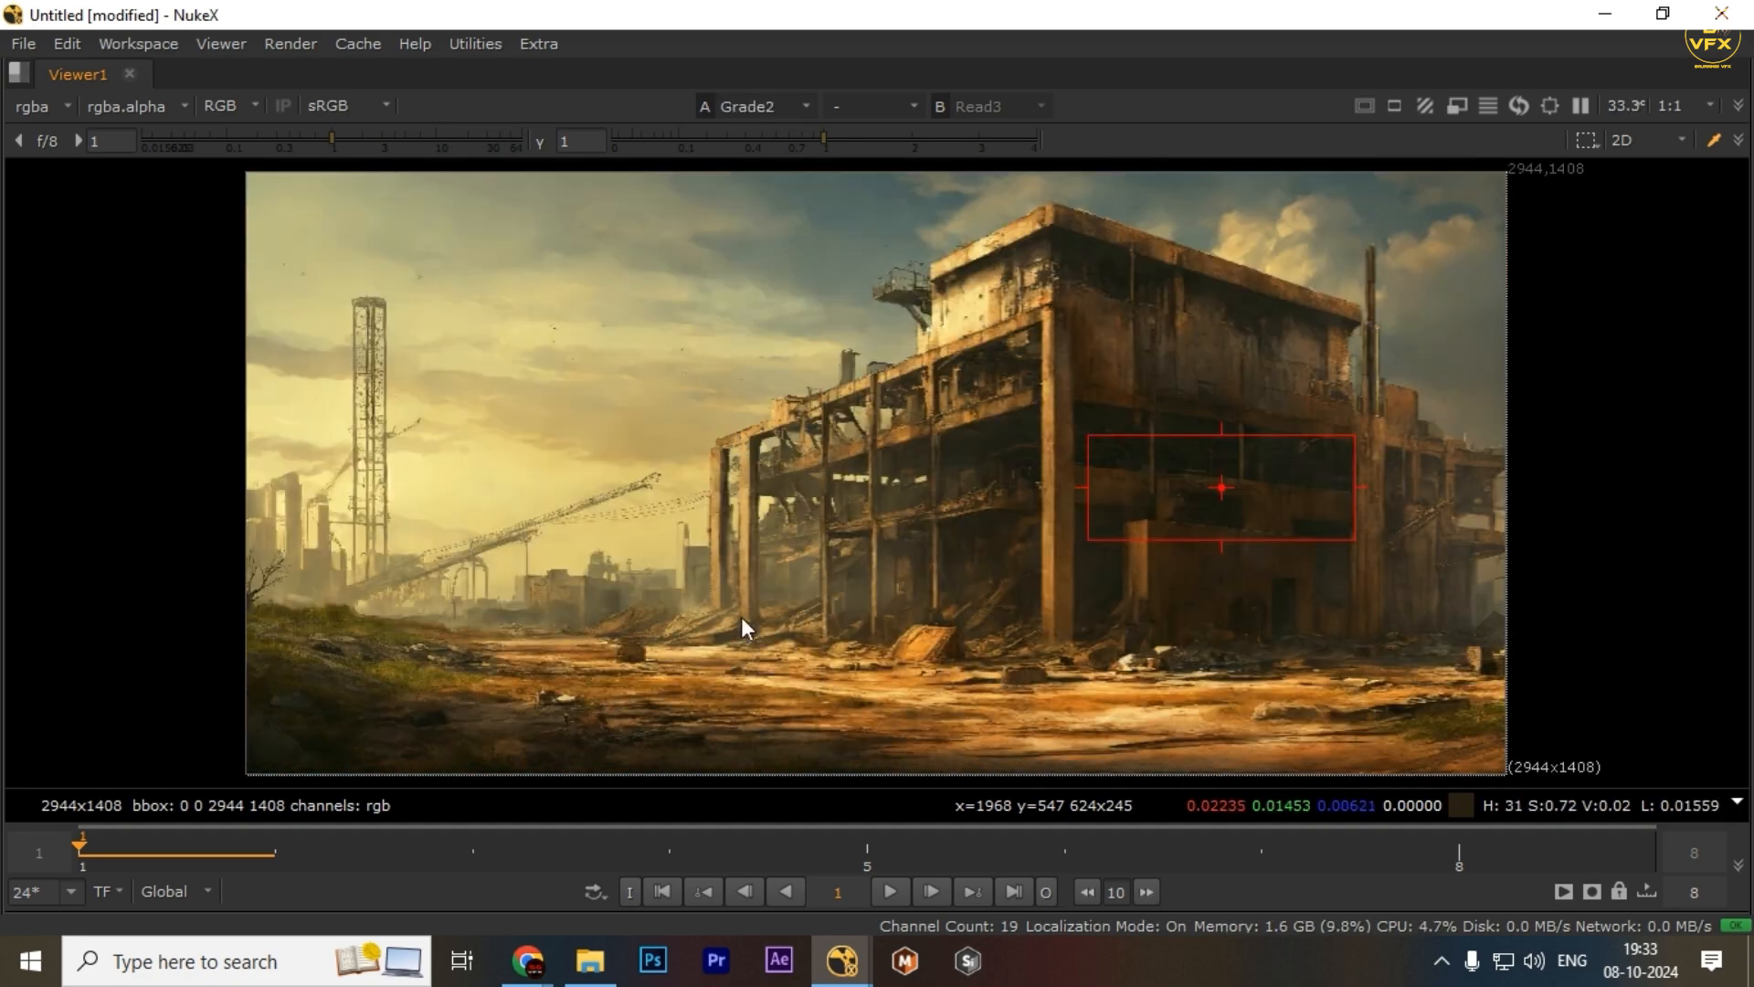
drag(890, 697, 1193, 764)
key(2)
key(1)
key(2)
scroll(792, 488, down, 1)
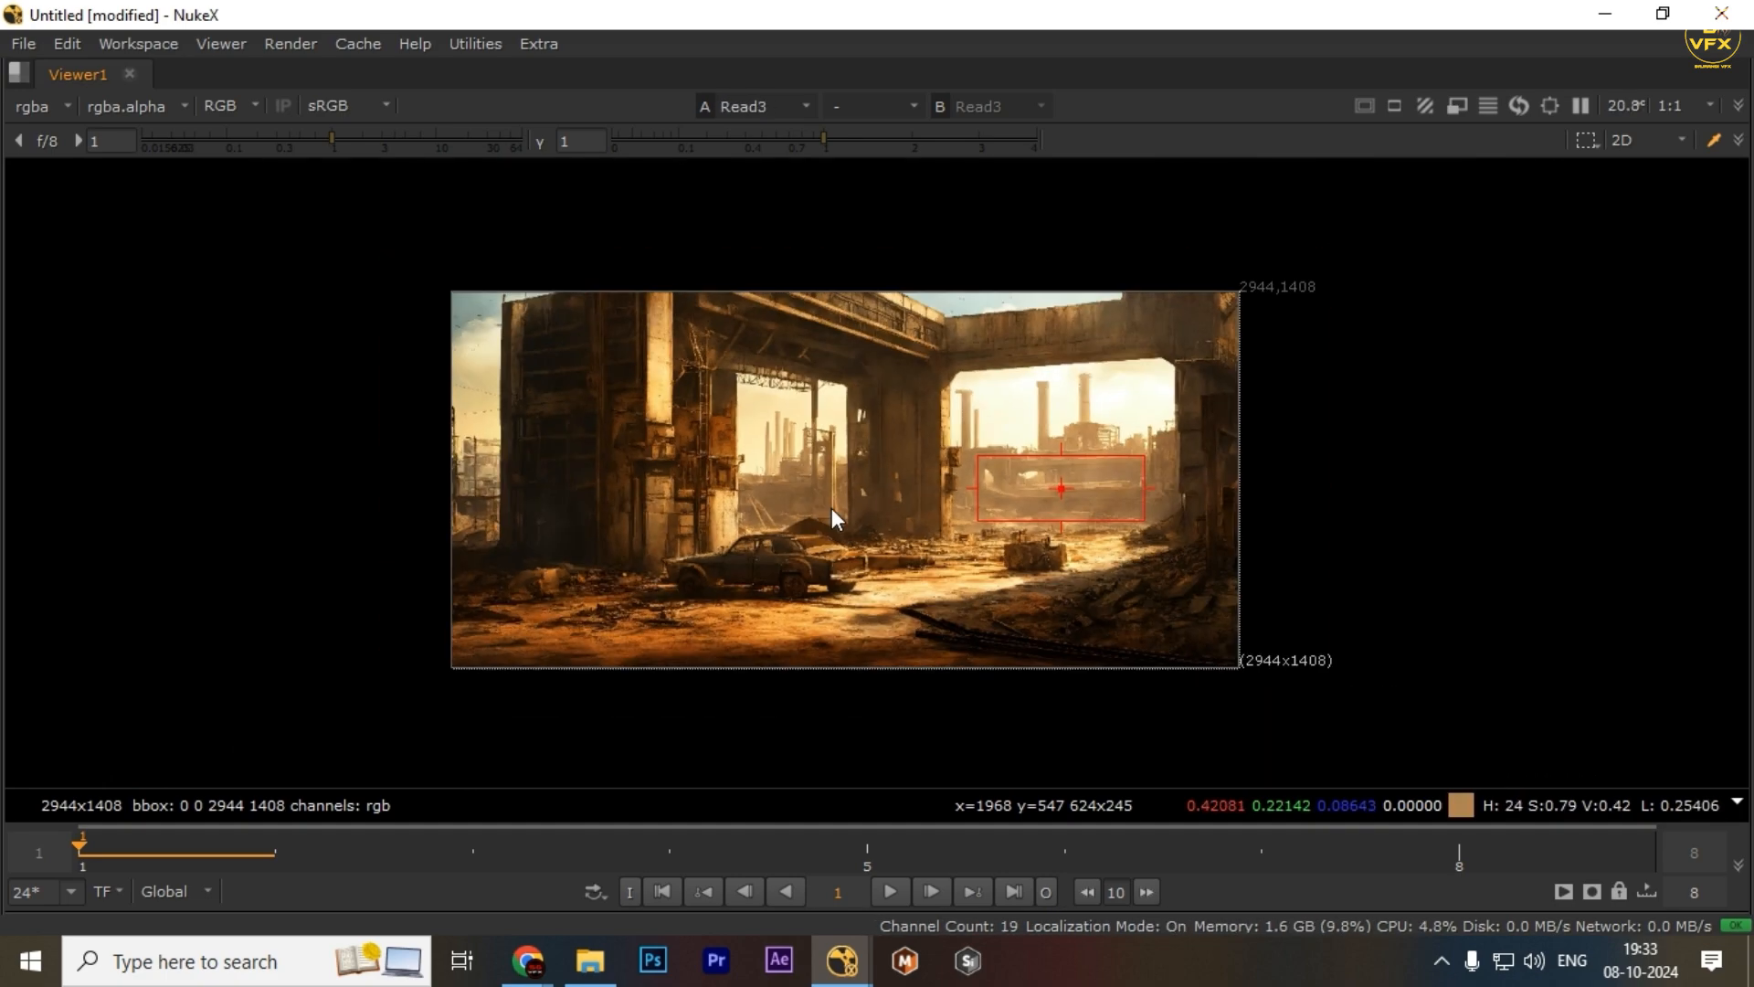
key(f)
key(1)
key(2)
key(1)
key(2)
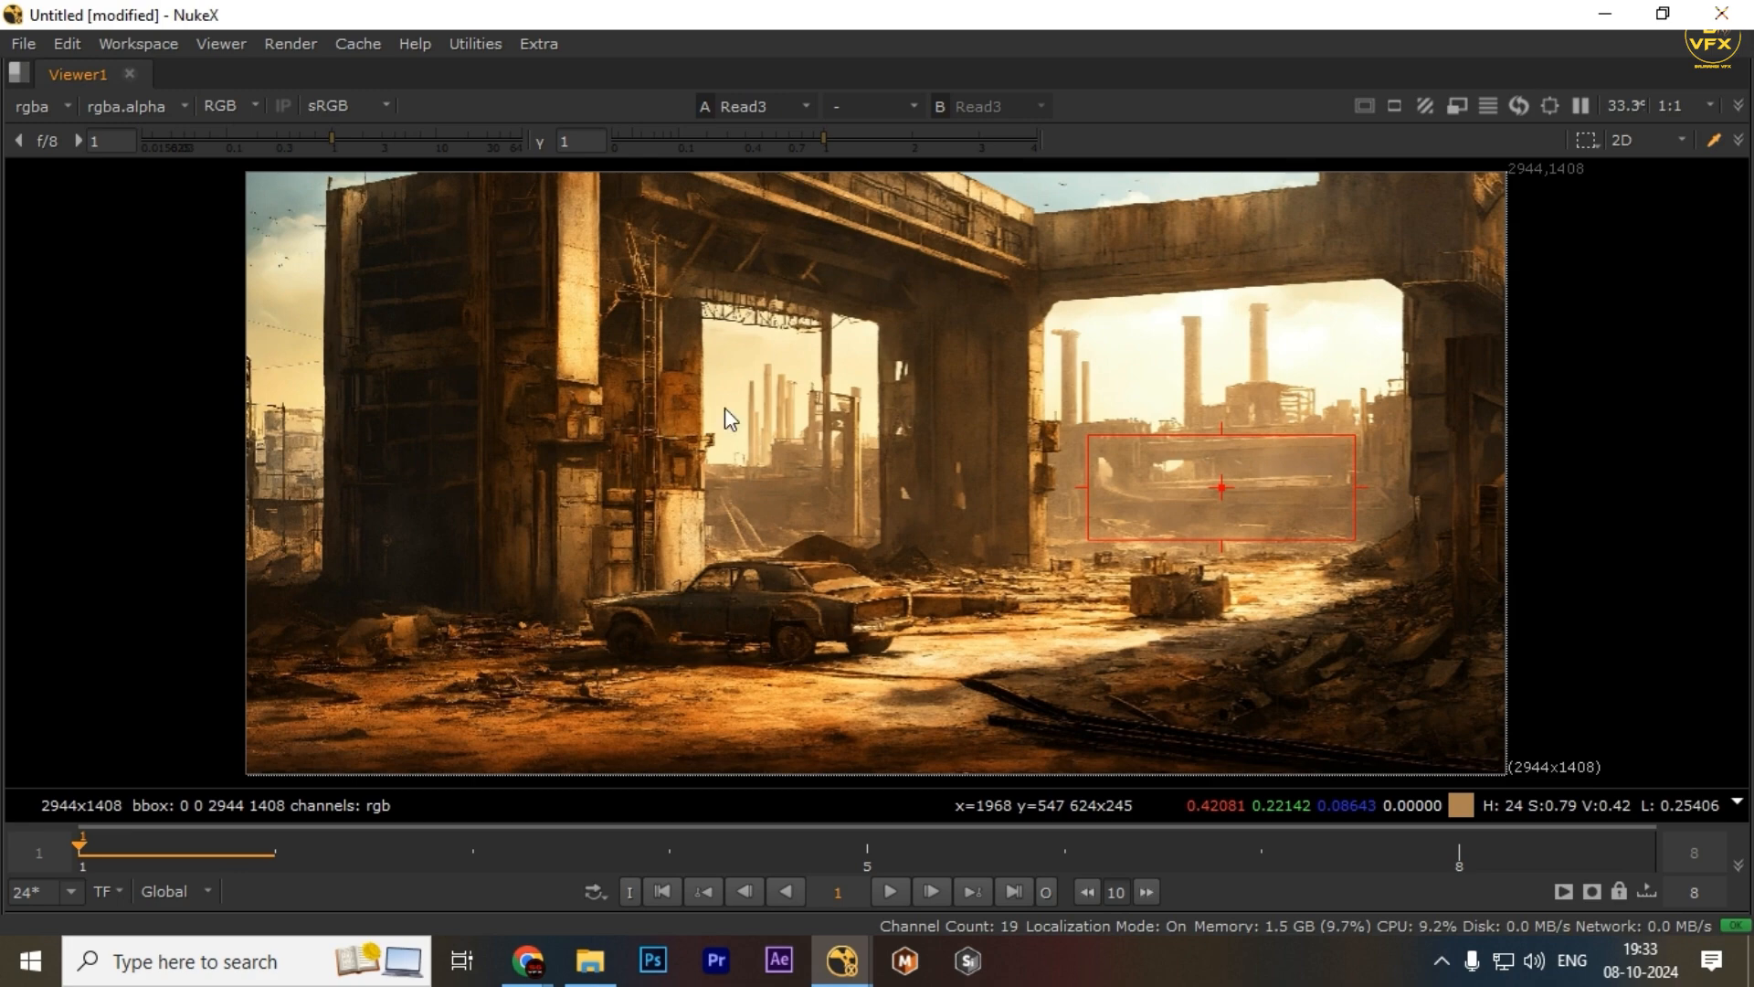
key(space)
Review the Pixel Analyzer's swatches and settings for the Read3 sample, scrolling through its options
click(601, 579)
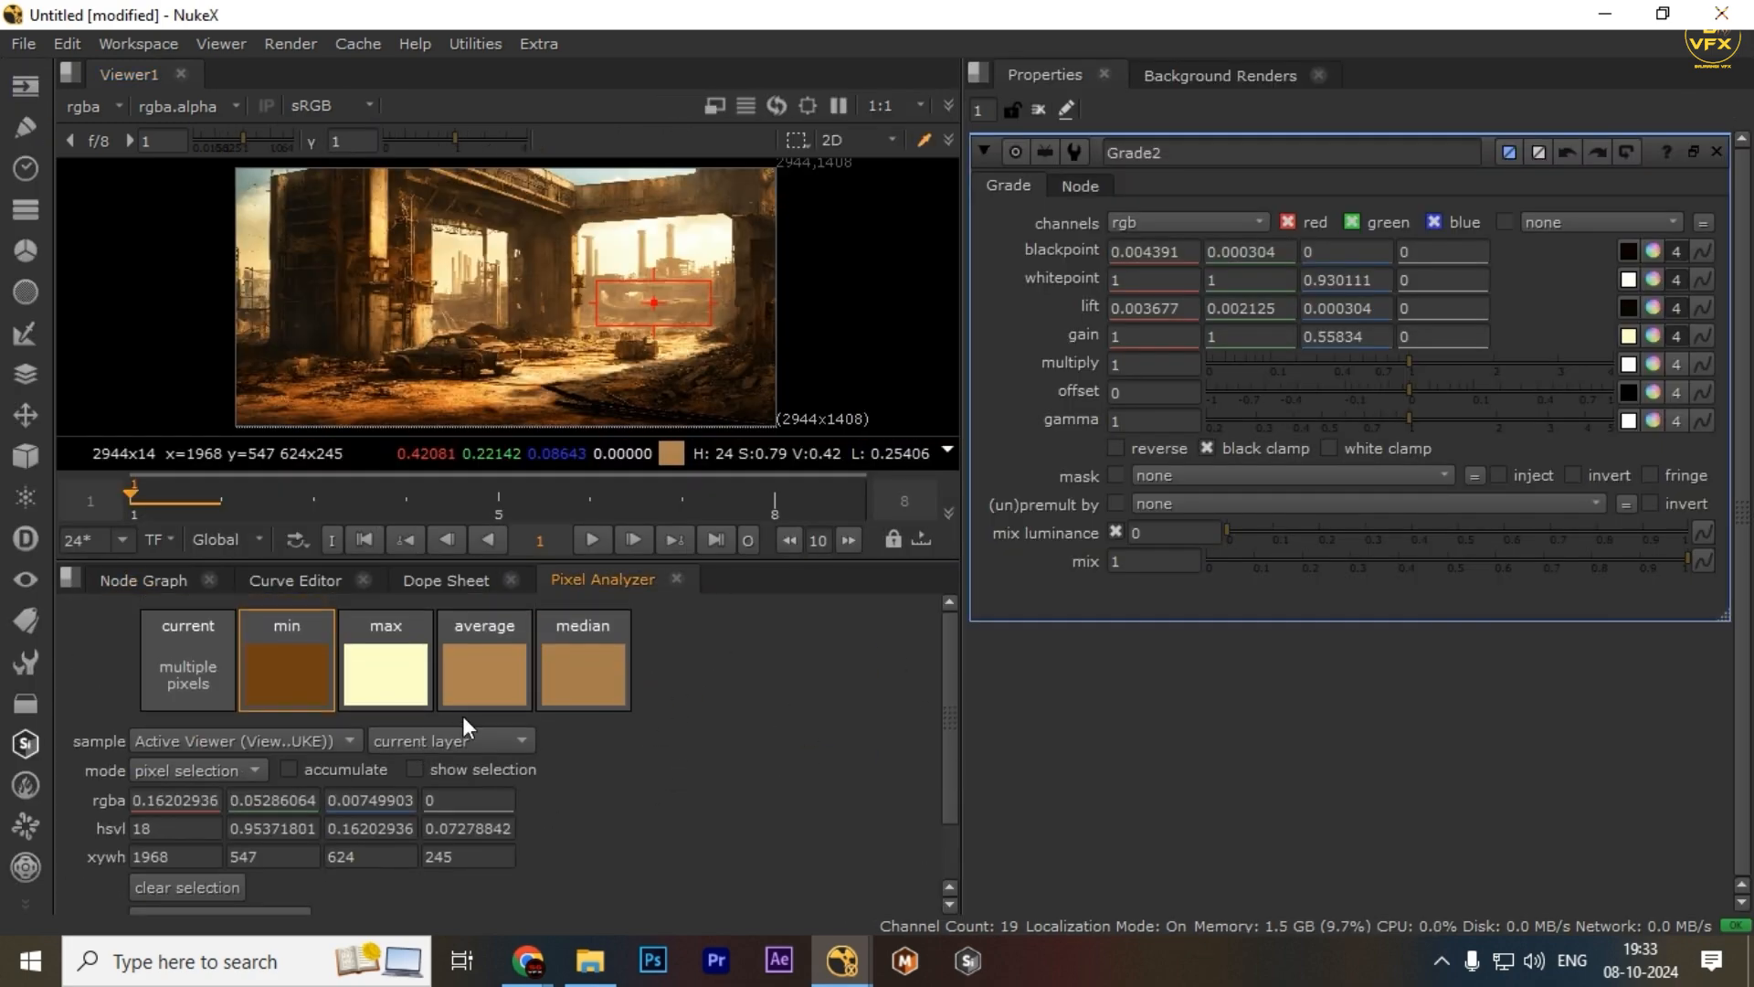
scroll(417, 772, down, 2)
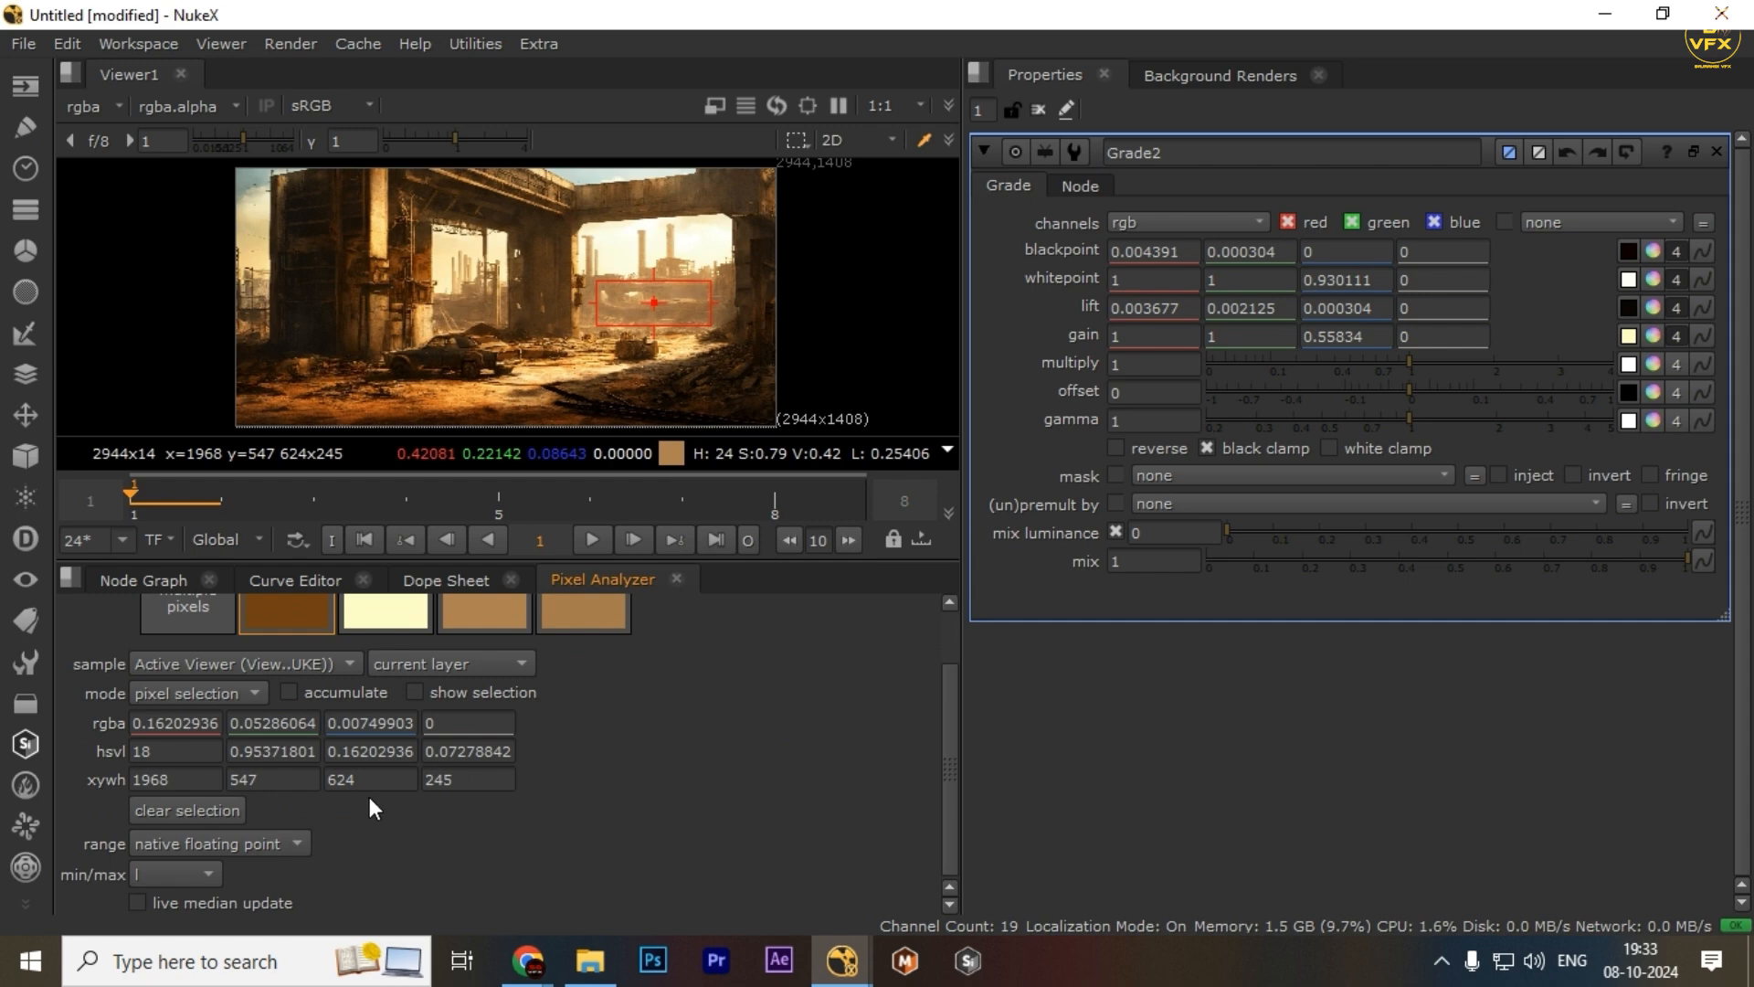
scroll(494, 741, up, 2)
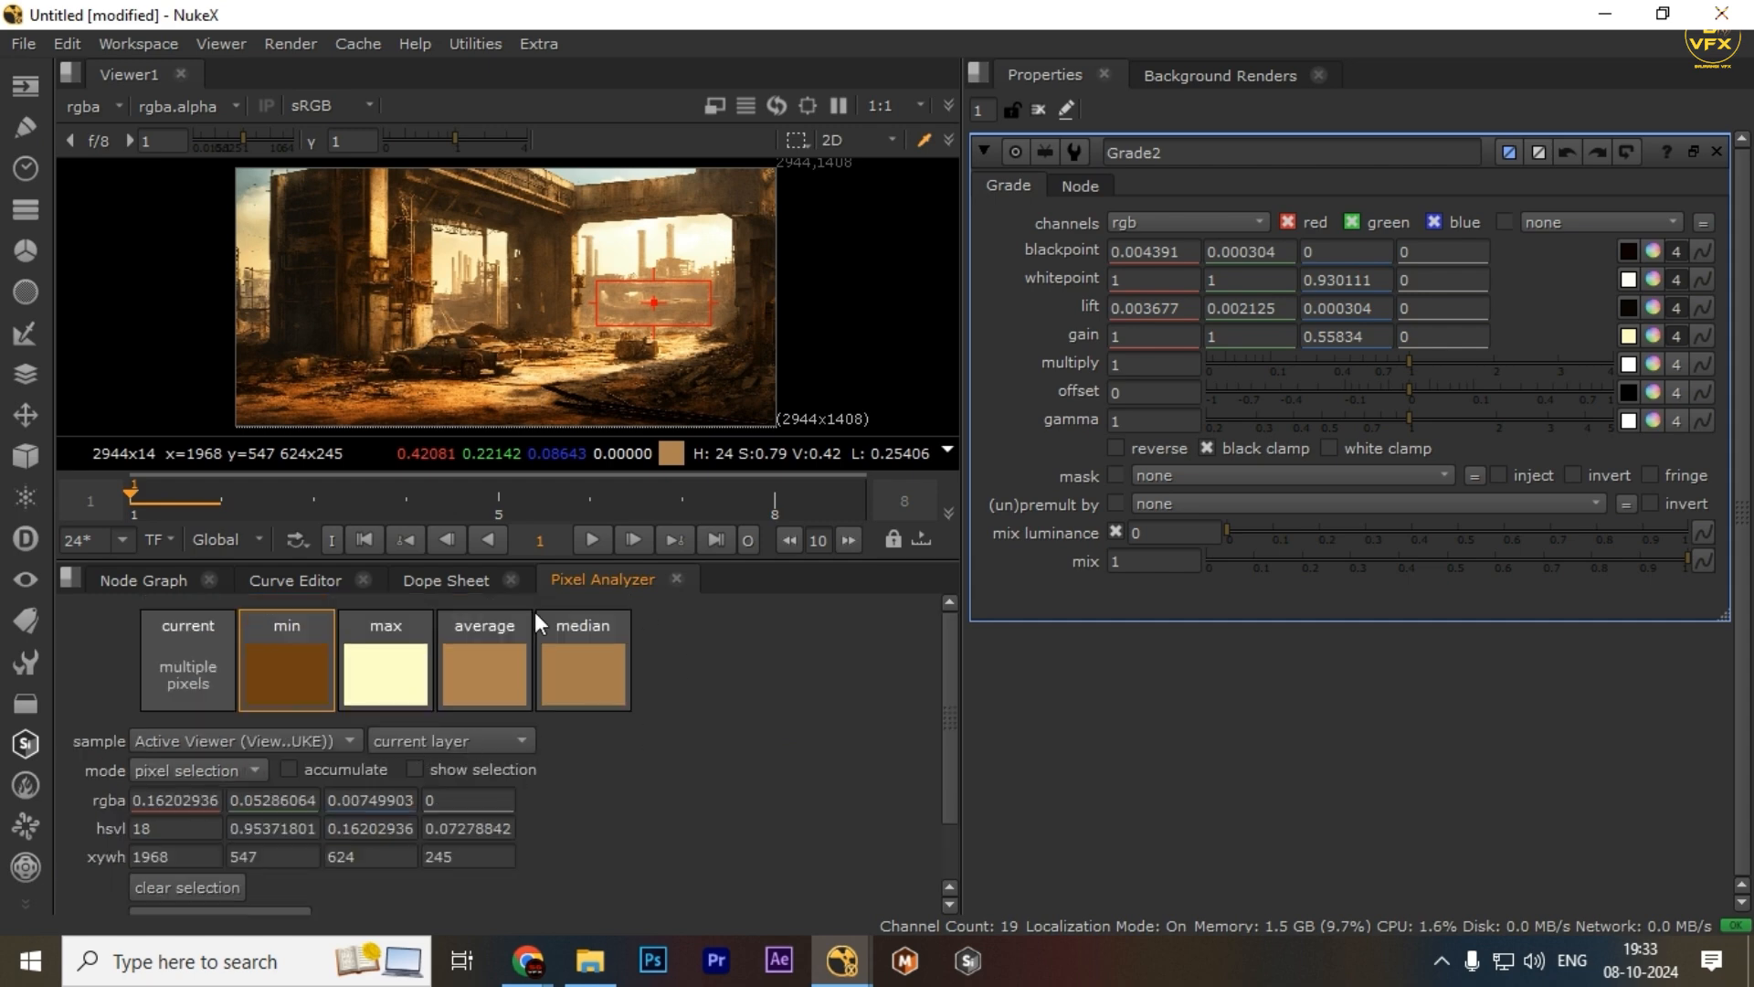
click(179, 581)
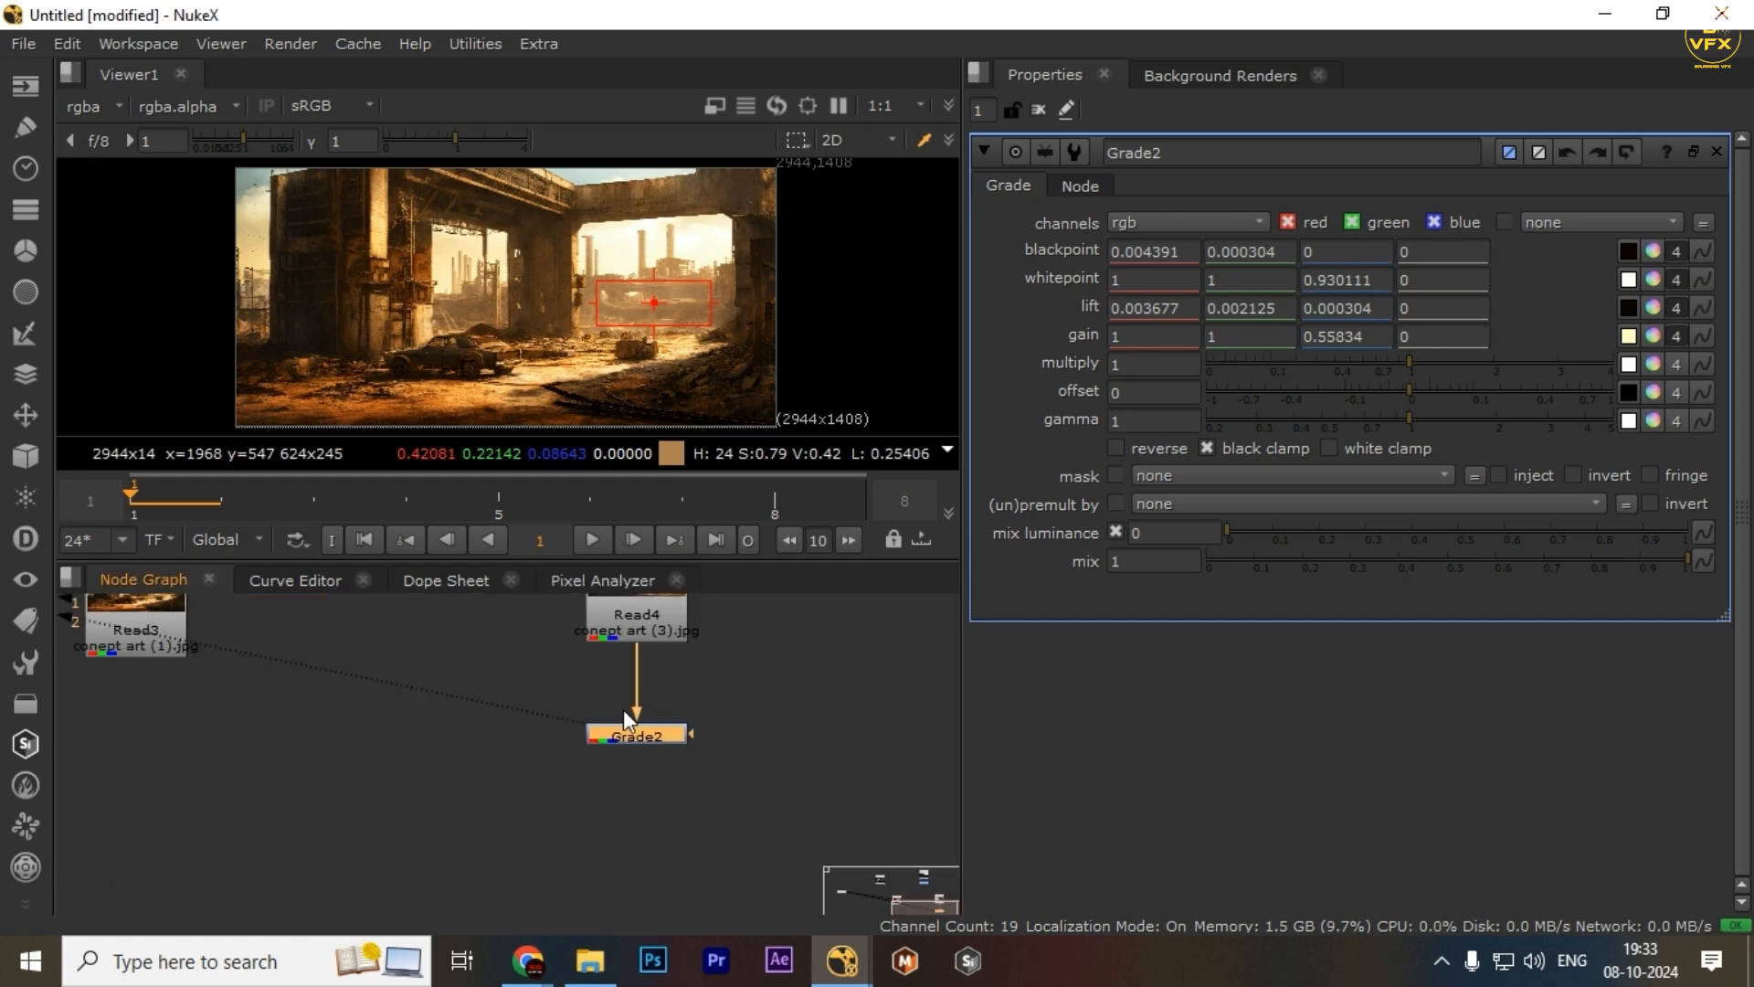
drag(793, 698, 479, 792)
click(602, 580)
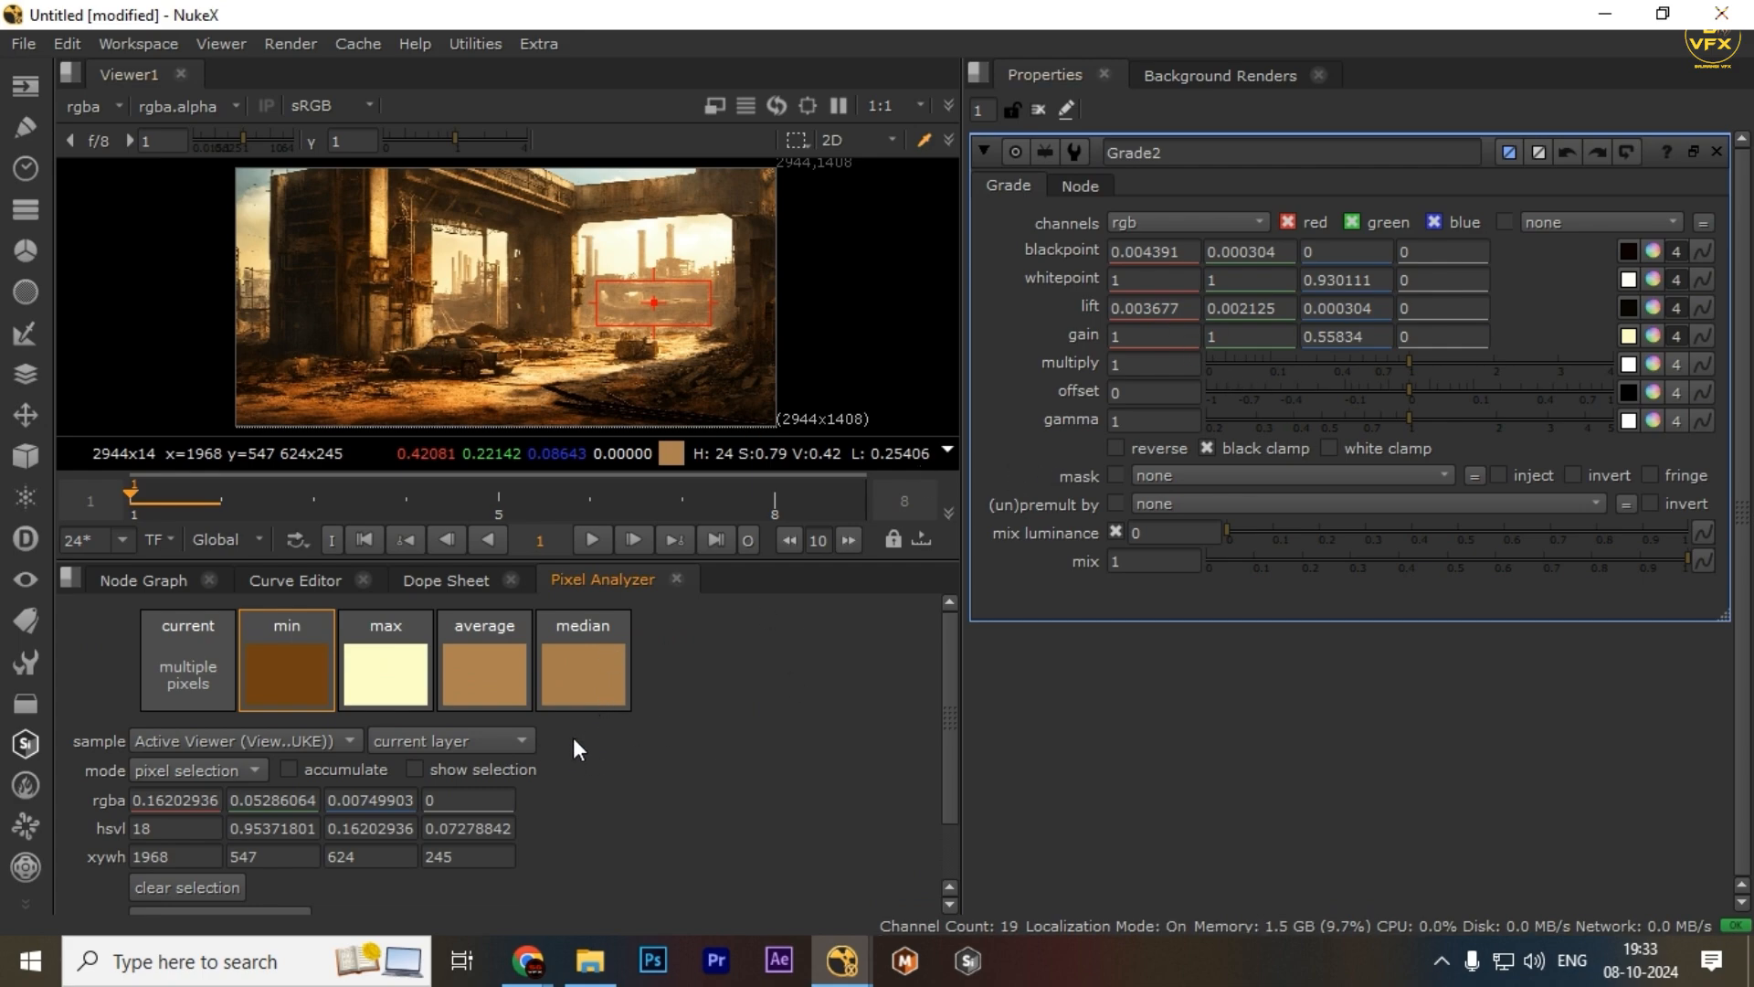
scroll(573, 737, down, 2)
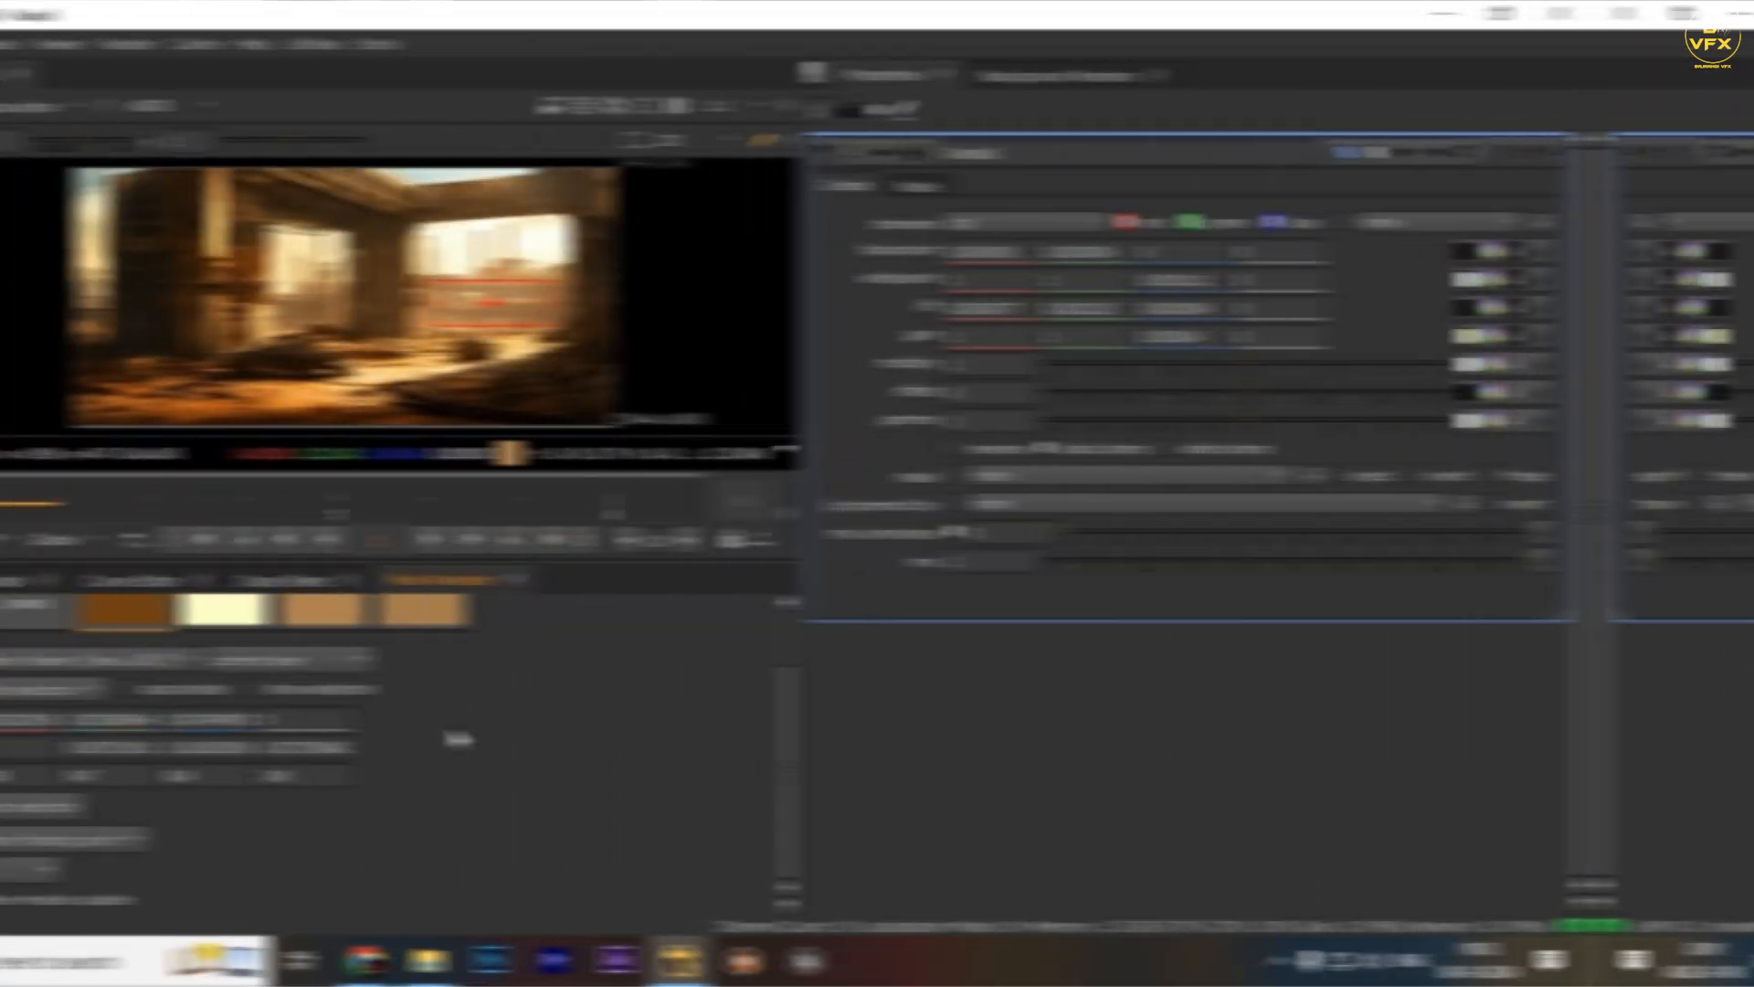